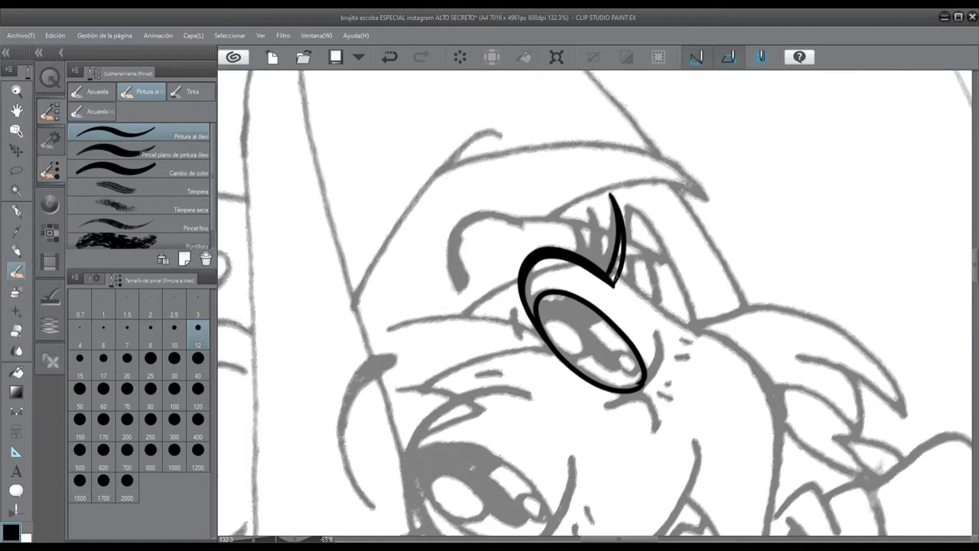
Ink and fill three pointed upper eyelashes at the outer corner of the right-hand eye.
{"action": "scroll", "coordinate": [580, 222], "scroll_direction": "up", "scroll_amount": 3}
{"action": "left_click_drag", "start_coordinate": [628, 268], "coordinate": [606, 321]}
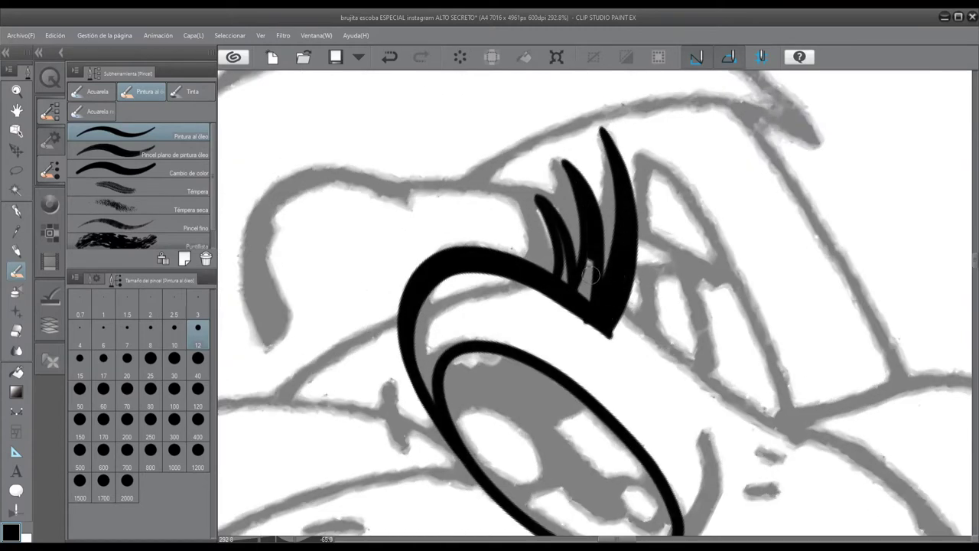
{"action": "left_click_drag", "start_coordinate": [594, 253], "coordinate": [582, 300]}
{"action": "scroll", "coordinate": [605, 283], "scroll_direction": "down", "scroll_amount": 3}
{"action": "scroll", "coordinate": [602, 326], "scroll_direction": "down", "scroll_amount": 3}
{"action": "left_click_drag", "start_coordinate": [551, 246], "coordinate": [567, 270]}
{"action": "key", "text": "ctrl+z"}
Ink the left-hand eye's oval outline and the arc of its upper eyelid over the sketch.
{"action": "scroll", "coordinate": [509, 420], "scroll_direction": "up", "scroll_amount": 5}
{"action": "left_click_drag", "start_coordinate": [508, 420], "coordinate": [511, 425]}
{"action": "mouse_move", "coordinate": [430, 345]}
{"action": "left_mouse_down"}
{"action": "mouse_move", "coordinate": [663, 261]}
{"action": "mouse_move", "coordinate": [499, 237]}
{"action": "mouse_move", "coordinate": [683, 342]}
{"action": "left_mouse_up"}
{"action": "key", "text": "ctrl+z"}
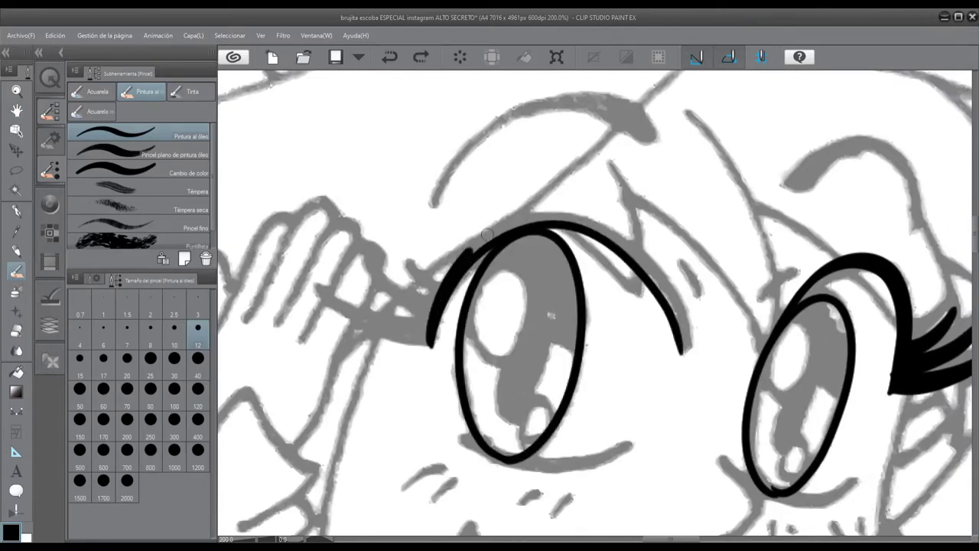
{"action": "key", "text": "ctrl+z"}
{"action": "mouse_move", "coordinate": [690, 348]}
{"action": "left_mouse_down"}
{"action": "mouse_move", "coordinate": [467, 252]}
{"action": "mouse_move", "coordinate": [438, 335]}
{"action": "left_mouse_up"}
{"action": "left_click_drag", "start_coordinate": [550, 220], "coordinate": [431, 346]}
{"action": "left_click_drag", "start_coordinate": [582, 268], "coordinate": [613, 292]}
{"action": "key", "text": "ctrl+z"}
{"action": "key", "text": "ctrl+z"}
Thicken the left-hand eye's upper eyelid into a tapered line down to its outer corner.
{"action": "mouse_move", "coordinate": [621, 467]}
{"action": "left_mouse_down"}
{"action": "mouse_move", "coordinate": [581, 238]}
{"action": "mouse_move", "coordinate": [633, 213]}
{"action": "mouse_move", "coordinate": [620, 467]}
{"action": "left_mouse_up"}
{"action": "scroll", "coordinate": [520, 344], "scroll_direction": "down", "scroll_amount": 5}
{"action": "scroll", "coordinate": [520, 344], "scroll_direction": "up", "scroll_amount": 5}
{"action": "key", "text": "ctrl+z"}
{"action": "mouse_move", "coordinate": [661, 193]}
{"action": "left_mouse_down"}
{"action": "mouse_move", "coordinate": [520, 374]}
{"action": "mouse_move", "coordinate": [476, 349]}
{"action": "left_mouse_up"}
{"action": "scroll", "coordinate": [520, 376], "scroll_direction": "down", "scroll_amount": 3}
{"action": "scroll", "coordinate": [475, 350], "scroll_direction": "up", "scroll_amount": 3}
{"action": "key", "text": "ctrl+z"}
Ink three pointed eyelashes at the left-hand eye's outer corner and fill them solid black.
{"action": "scroll", "coordinate": [476, 349], "scroll_direction": "up", "scroll_amount": 2}
{"action": "mouse_move", "coordinate": [451, 217]}
{"action": "left_mouse_down"}
{"action": "mouse_move", "coordinate": [435, 390]}
{"action": "mouse_move", "coordinate": [520, 249]}
{"action": "left_mouse_up"}
{"action": "left_click_drag", "start_coordinate": [482, 375], "coordinate": [530, 309]}
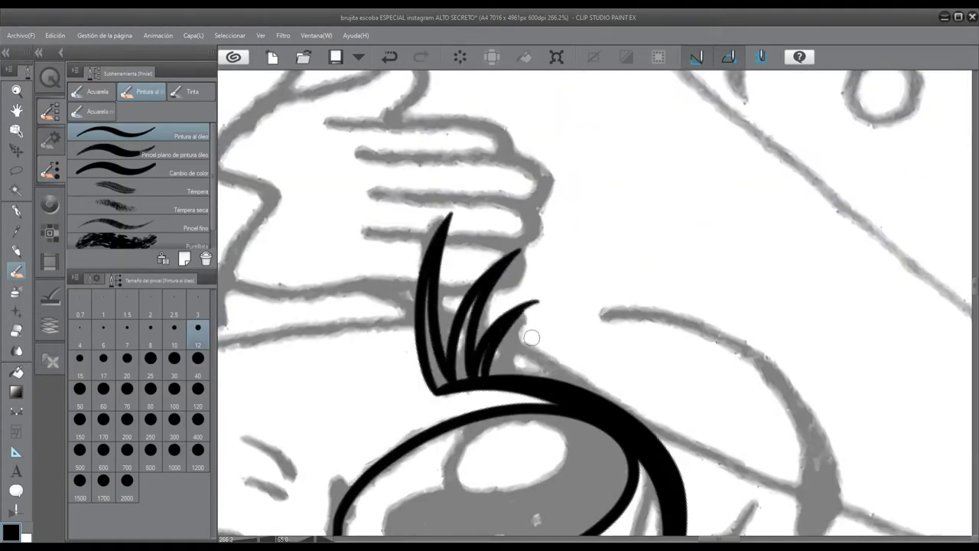
{"action": "scroll", "coordinate": [448, 389], "scroll_direction": "down", "scroll_amount": 2}
{"action": "mouse_move", "coordinate": [498, 470]}
{"action": "left_mouse_down"}
{"action": "mouse_move", "coordinate": [594, 448]}
{"action": "mouse_move", "coordinate": [715, 467]}
{"action": "left_mouse_up"}
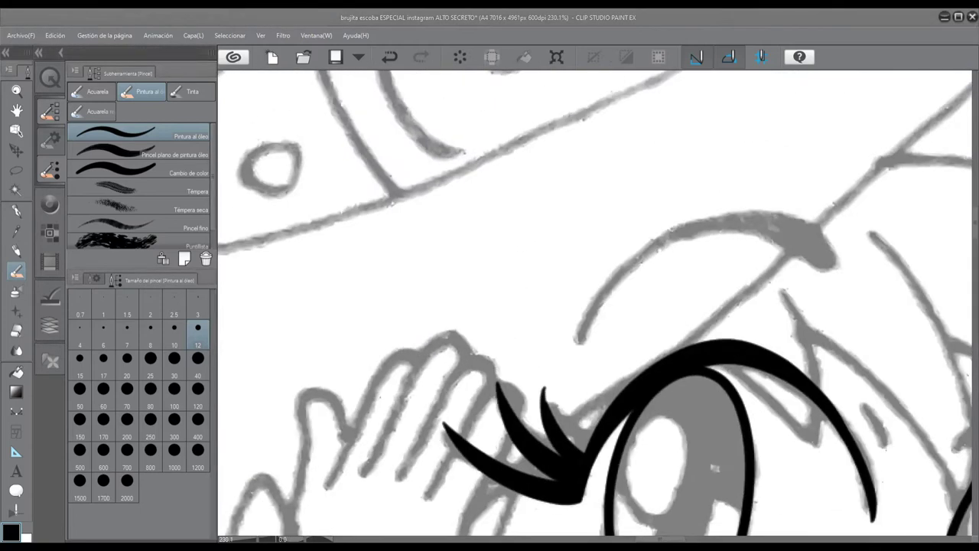
Ink the curved nose line and the lower eyelid lines of both eyes.
{"action": "left_click_drag", "start_coordinate": [572, 297], "coordinate": [562, 396]}
{"action": "mouse_move", "coordinate": [638, 337]}
{"action": "left_mouse_down"}
{"action": "mouse_move", "coordinate": [719, 333]}
{"action": "mouse_move", "coordinate": [659, 345]}
{"action": "left_mouse_up"}
{"action": "key", "text": "ctrl+z"}
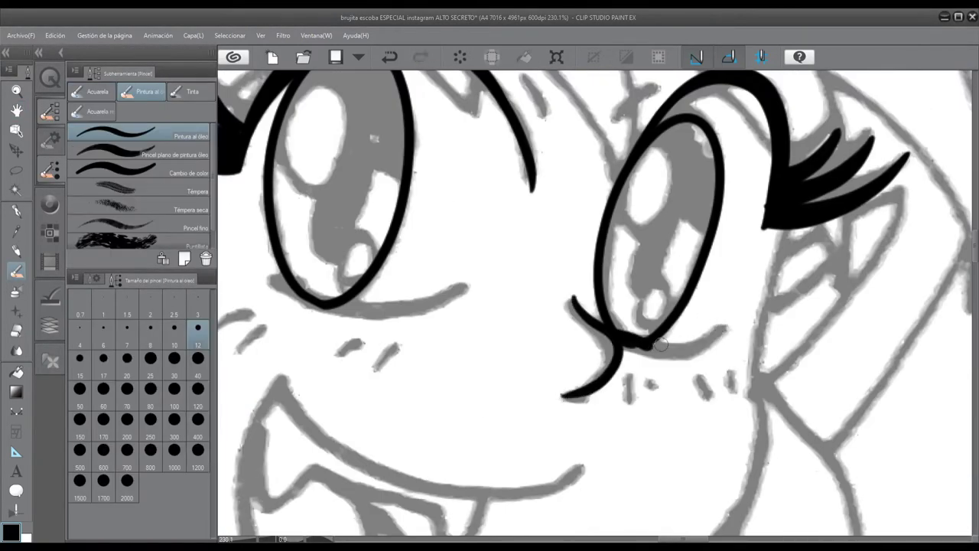
{"action": "left_click_drag", "start_coordinate": [720, 328], "coordinate": [611, 331]}
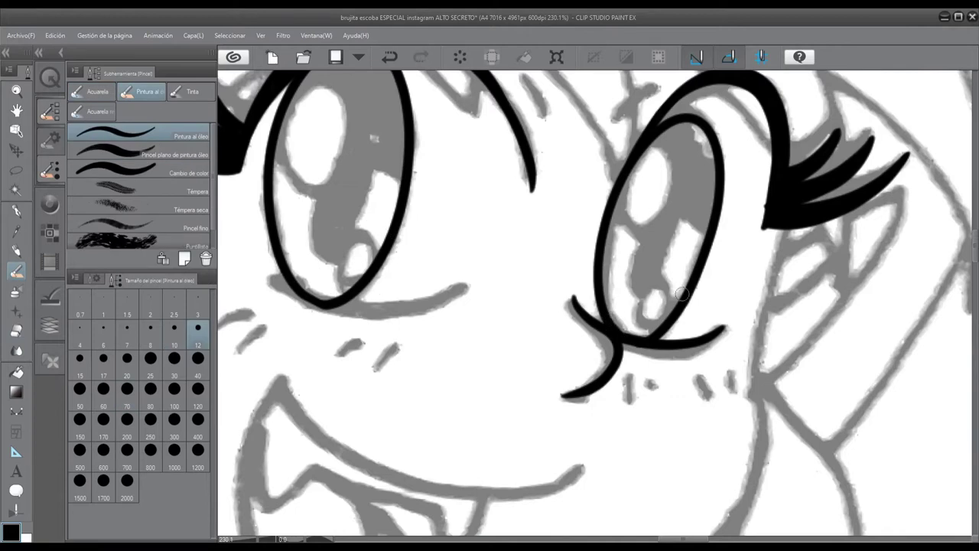
{"action": "key", "text": "ctrl+0"}
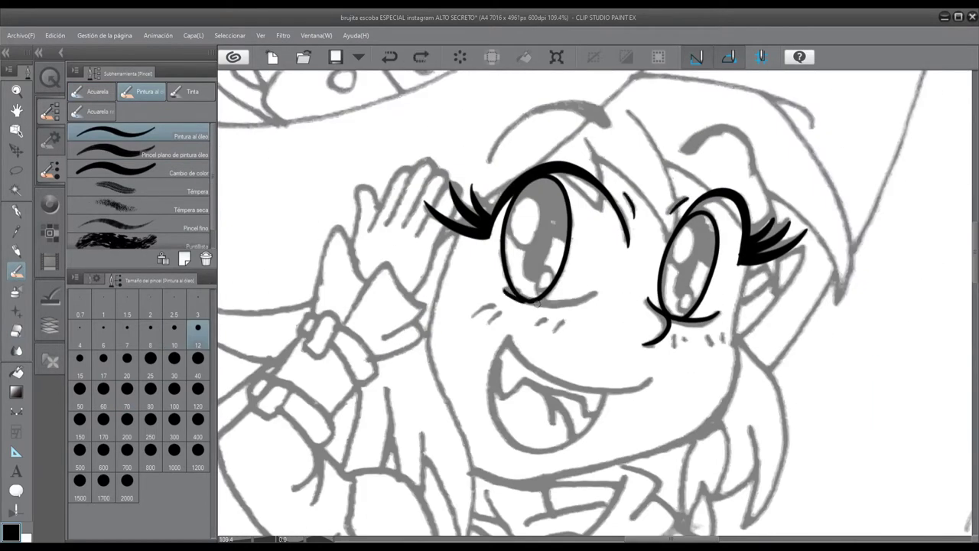
{"action": "left_click_drag", "start_coordinate": [539, 300], "coordinate": [600, 294]}
Set the brush size to 15 and ink the open smiling mouth with its fangs and tongue.
{"action": "key", "text": "bracketright"}
{"action": "left_click_drag", "start_coordinate": [506, 352], "coordinate": [652, 378]}
{"action": "key", "text": "ctrl+z"}
{"action": "key", "text": "ctrl+z"}
{"action": "left_click_drag", "start_coordinate": [508, 329], "coordinate": [650, 378]}
{"action": "left_click_drag", "start_coordinate": [491, 361], "coordinate": [605, 383]}
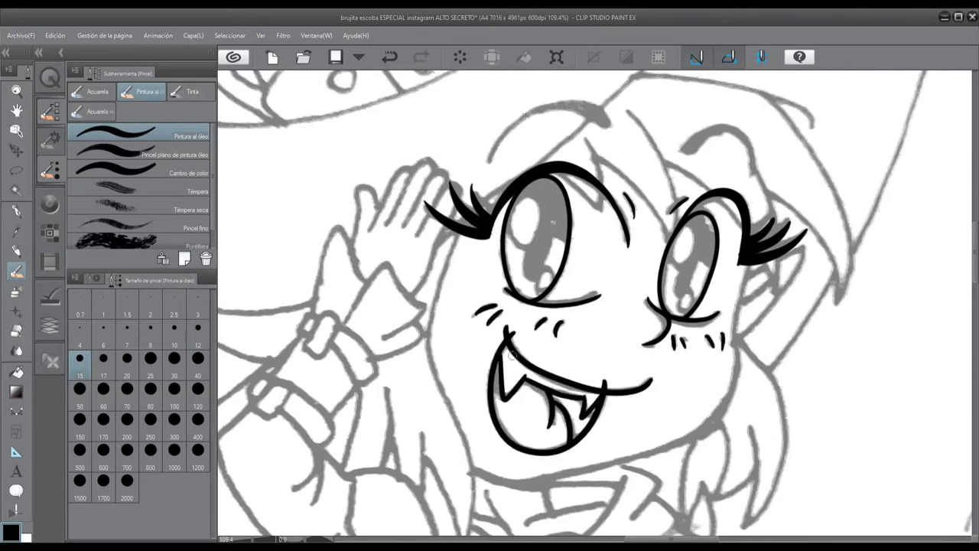
Ink the face contour from the right-hand eye down the cheek and along the jaw to the chin.
{"action": "mouse_move", "coordinate": [747, 262]}
{"action": "left_mouse_down"}
{"action": "mouse_move", "coordinate": [690, 276]}
{"action": "mouse_move", "coordinate": [401, 462]}
{"action": "left_mouse_up"}
{"action": "key", "text": "ctrl+z"}
{"action": "mouse_move", "coordinate": [682, 280]}
{"action": "left_mouse_down"}
{"action": "mouse_move", "coordinate": [653, 425]}
{"action": "mouse_move", "coordinate": [389, 442]}
{"action": "left_mouse_up"}
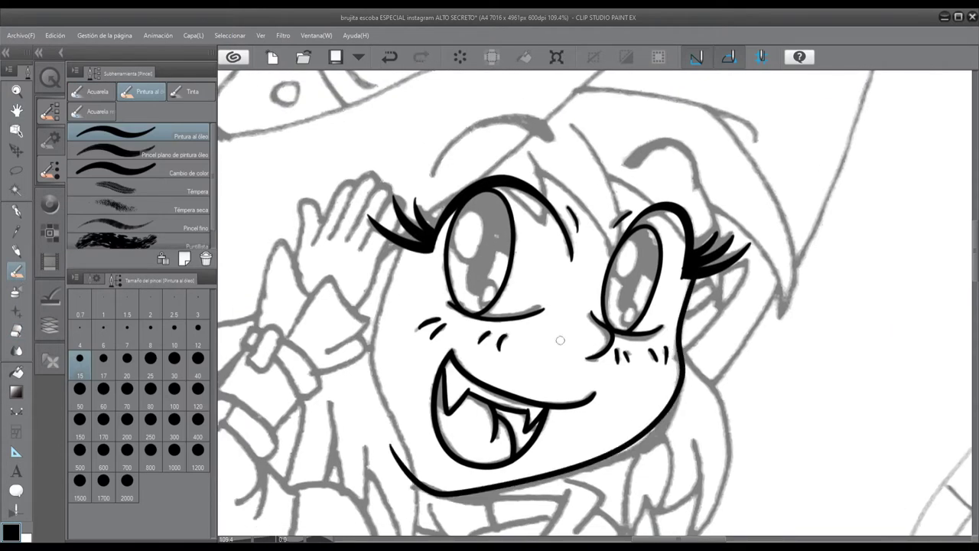
Ink both eyebrows as tapered arcs above the eyes, thickening their inner ends.
{"action": "left_click_drag", "start_coordinate": [560, 340], "coordinate": [476, 443]}
{"action": "left_click_drag", "start_coordinate": [539, 267], "coordinate": [611, 292]}
{"action": "scroll", "coordinate": [600, 253], "scroll_direction": "up", "scroll_amount": 3}
{"action": "left_click_drag", "start_coordinate": [667, 223], "coordinate": [536, 265]}
{"action": "scroll", "coordinate": [659, 292], "scroll_direction": "down", "scroll_amount": 5}
{"action": "left_click_drag", "start_coordinate": [321, 273], "coordinate": [470, 251]}
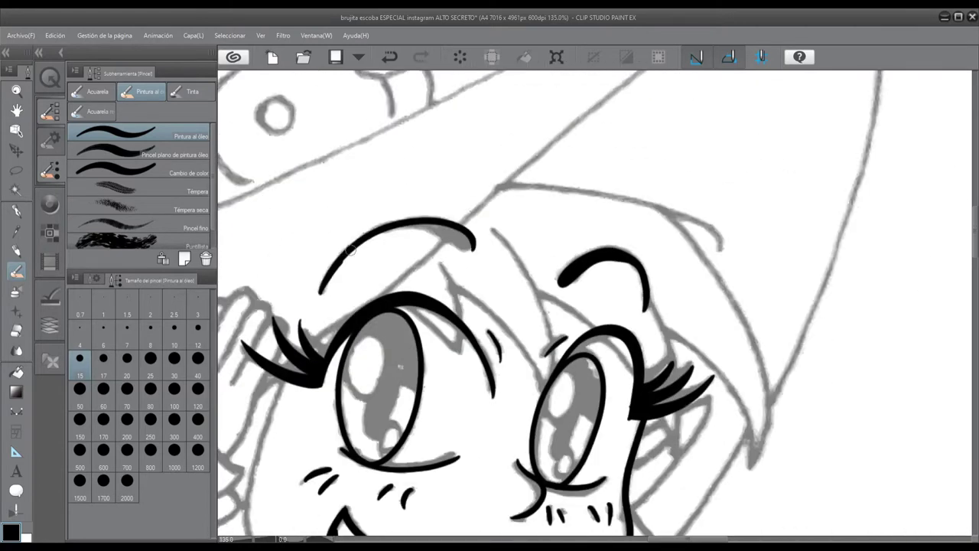
{"action": "left_click_drag", "start_coordinate": [329, 268], "coordinate": [468, 249]}
Ink the hair lock beside the right-hand cheek and the pointed ear above it.
{"action": "scroll", "coordinate": [467, 235], "scroll_direction": "up", "scroll_amount": 5}
{"action": "scroll", "coordinate": [466, 235], "scroll_direction": "down", "scroll_amount": 5}
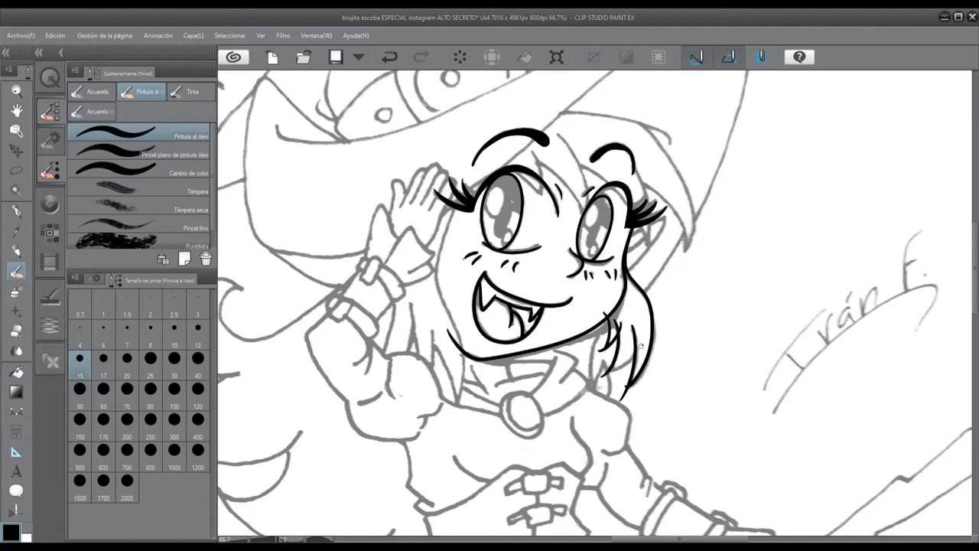
{"action": "scroll", "coordinate": [638, 351], "scroll_direction": "up", "scroll_amount": 2}
{"action": "scroll", "coordinate": [627, 208], "scroll_direction": "down", "scroll_amount": 2}
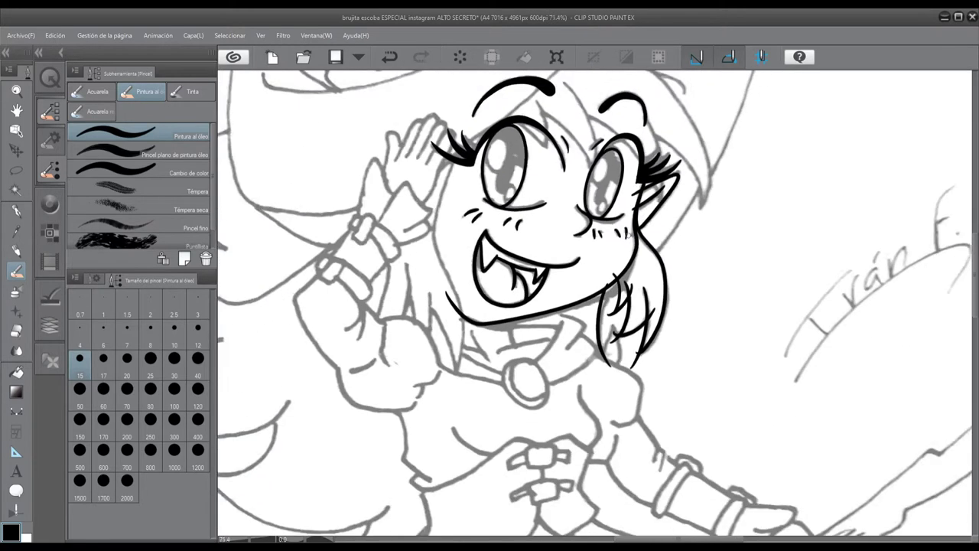
Ink the face's left contour and erase the overshooting line ends in the right-hand hair lock.
{"action": "left_click_drag", "start_coordinate": [449, 168], "coordinate": [460, 368]}
{"action": "key", "text": "e"}
{"action": "scroll", "coordinate": [617, 310], "scroll_direction": "up", "scroll_amount": 3}
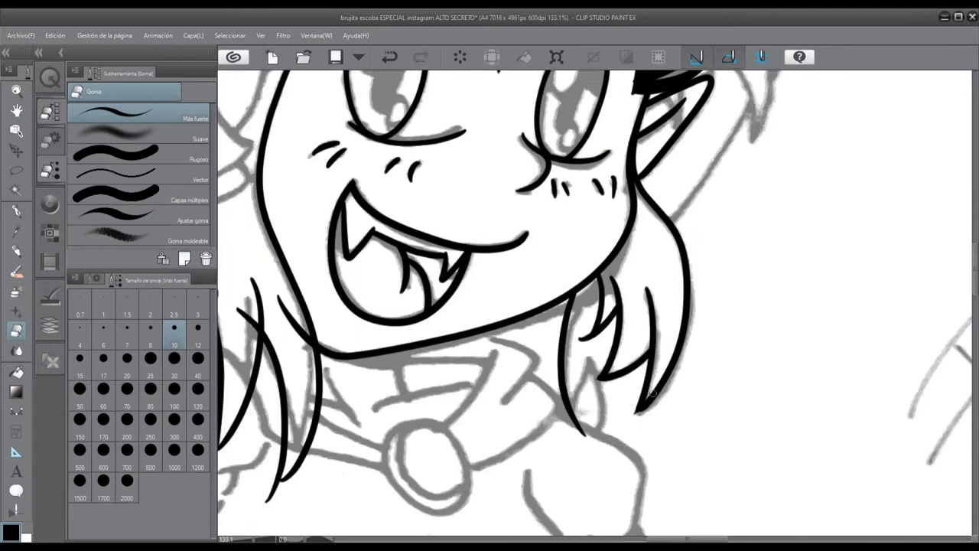
{"action": "scroll", "coordinate": [662, 372], "scroll_direction": "up", "scroll_amount": 3}
{"action": "key", "text": "b"}
{"action": "scroll", "coordinate": [651, 356], "scroll_direction": "up", "scroll_amount": 1}
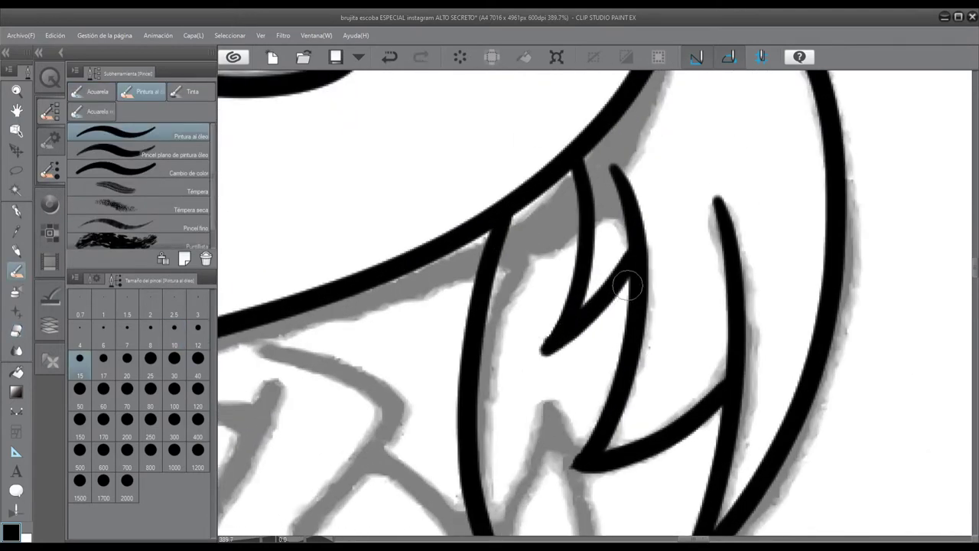
{"action": "scroll", "coordinate": [572, 334], "scroll_direction": "down", "scroll_amount": 6}
Rotate the canvas and ink the pointed fringe strands across the forehead and over the eyes.
{"action": "key", "text": "minus"}
{"action": "key", "text": "minus"}
{"action": "left_click_drag", "start_coordinate": [455, 251], "coordinate": [619, 184]}
{"action": "scroll", "coordinate": [642, 231], "scroll_direction": "up", "scroll_amount": 2}
{"action": "left_click_drag", "start_coordinate": [440, 419], "coordinate": [550, 330]}
{"action": "left_click_drag", "start_coordinate": [389, 369], "coordinate": [550, 321]}
{"action": "left_click_drag", "start_coordinate": [448, 406], "coordinate": [513, 395]}
{"action": "left_click_drag", "start_coordinate": [459, 451], "coordinate": [505, 404]}
{"action": "left_click_drag", "start_coordinate": [442, 487], "coordinate": [449, 466]}
Erase the overshooting line ends at the tips of the fringe strands.
{"action": "key", "text": "e"}
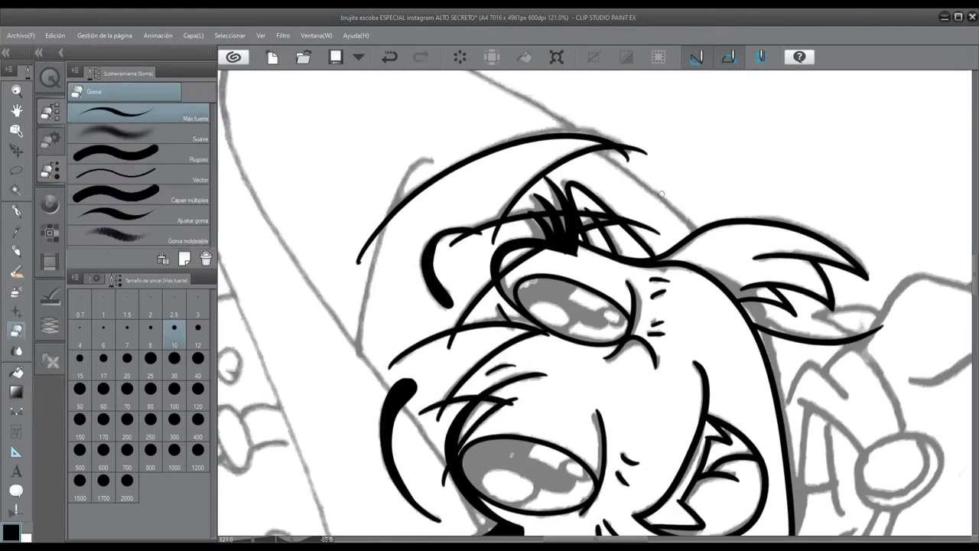
{"action": "scroll", "coordinate": [610, 268], "scroll_direction": "up", "scroll_amount": 2}
{"action": "key", "text": "ctrl+z"}
{"action": "scroll", "coordinate": [535, 229], "scroll_direction": "down", "scroll_amount": 1}
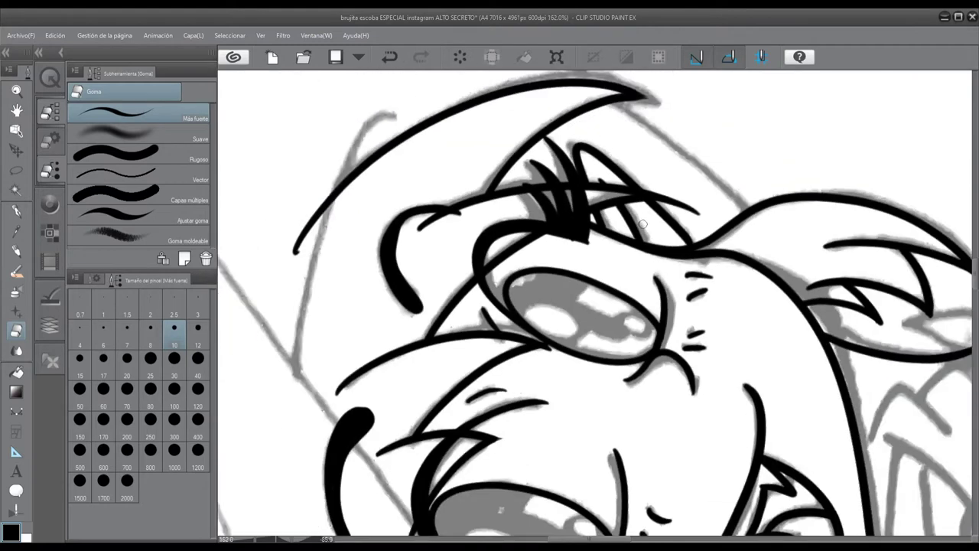
{"action": "scroll", "coordinate": [420, 183], "scroll_direction": "up", "scroll_amount": 4}
{"action": "key", "text": "b"}
{"action": "key", "text": "ctrl+y"}
{"action": "scroll", "coordinate": [597, 321], "scroll_direction": "down", "scroll_amount": 1}
{"action": "scroll", "coordinate": [596, 321], "scroll_direction": "up", "scroll_amount": 1}
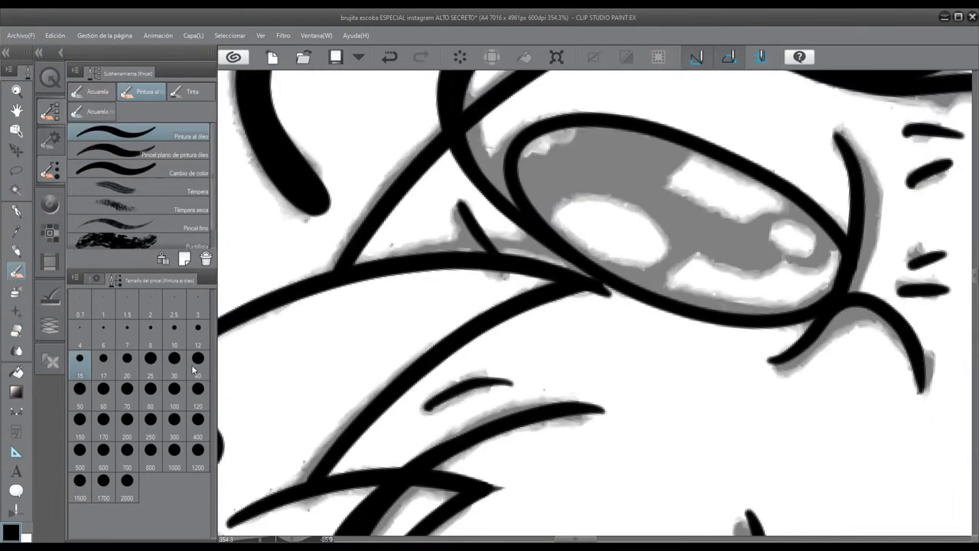
{"action": "scroll", "coordinate": [581, 457], "scroll_direction": "down", "scroll_amount": 3}
{"action": "scroll", "coordinate": [581, 457], "scroll_direction": "up", "scroll_amount": 2}
{"action": "scroll", "coordinate": [525, 433], "scroll_direction": "down", "scroll_amount": 3}
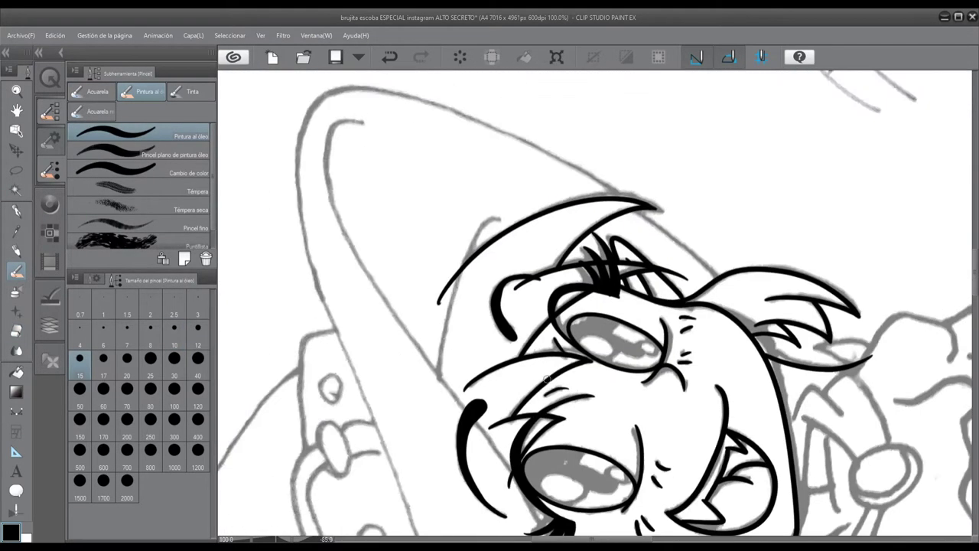
Reset the canvas rotation and ink the folded collar under the chin with its round brooch.
{"action": "key", "text": "ctrl+alt+0"}
{"action": "scroll", "coordinate": [562, 325], "scroll_direction": "down", "scroll_amount": 2}
{"action": "left_click_drag", "start_coordinate": [434, 381], "coordinate": [547, 347]}
{"action": "mouse_move", "coordinate": [459, 336]}
{"action": "left_mouse_down"}
{"action": "mouse_move", "coordinate": [482, 394]}
{"action": "mouse_move", "coordinate": [471, 453]}
{"action": "left_mouse_up"}
{"action": "key", "text": "ctrl+z"}
{"action": "scroll", "coordinate": [497, 440], "scroll_direction": "up", "scroll_amount": 2}
{"action": "key", "text": "ctrl+z"}
{"action": "left_click_drag", "start_coordinate": [459, 366], "coordinate": [471, 452]}
{"action": "key", "text": "ctrl+z"}
{"action": "left_click_drag", "start_coordinate": [485, 367], "coordinate": [511, 406]}
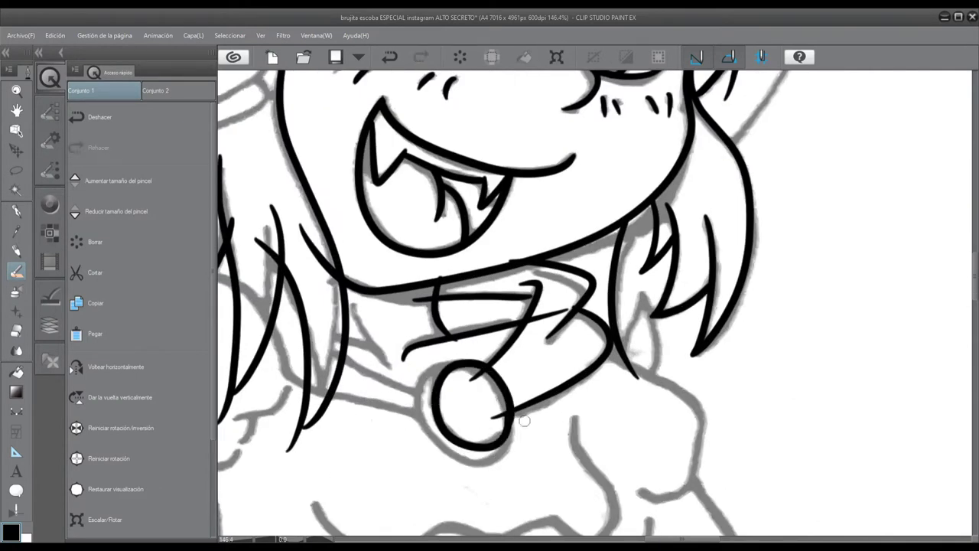
Redraw the collar brooch as a double-outlined oval and trim the overlapping collar lines.
{"action": "key", "text": "ctrl+z"}
{"action": "mouse_move", "coordinate": [463, 361]}
{"action": "left_mouse_down"}
{"action": "mouse_move", "coordinate": [486, 459]}
{"action": "mouse_move", "coordinate": [419, 413]}
{"action": "mouse_move", "coordinate": [447, 462]}
{"action": "mouse_move", "coordinate": [505, 421]}
{"action": "left_mouse_up"}
{"action": "key", "text": "ctrl+z"}
{"action": "scroll", "coordinate": [454, 382], "scroll_direction": "down", "scroll_amount": 3}
{"action": "key", "text": "e"}
{"action": "left_click_drag", "start_coordinate": [488, 352], "coordinate": [463, 353]}
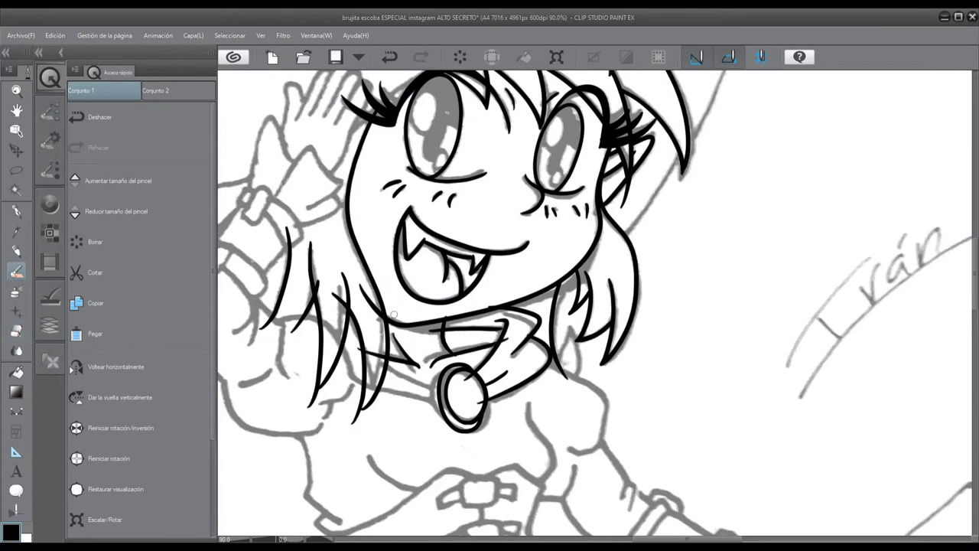
Ink the raised hand's fingers and the puffed sleeve below it on the left.
{"action": "scroll", "coordinate": [394, 314], "scroll_direction": "down", "scroll_amount": 1}
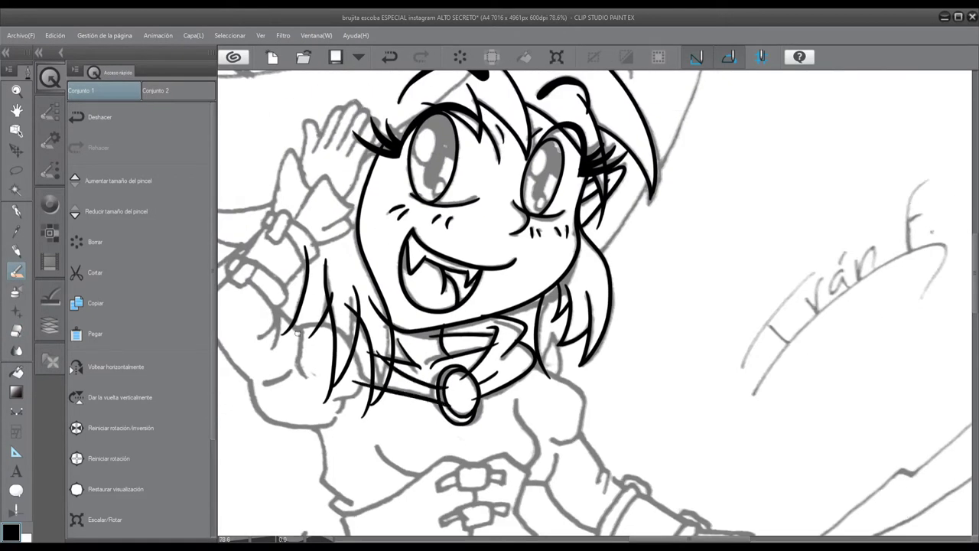
{"action": "scroll", "coordinate": [299, 351], "scroll_direction": "up", "scroll_amount": 2}
{"action": "scroll", "coordinate": [298, 352], "scroll_direction": "down", "scroll_amount": 2}
{"action": "scroll", "coordinate": [412, 203], "scroll_direction": "up", "scroll_amount": 1}
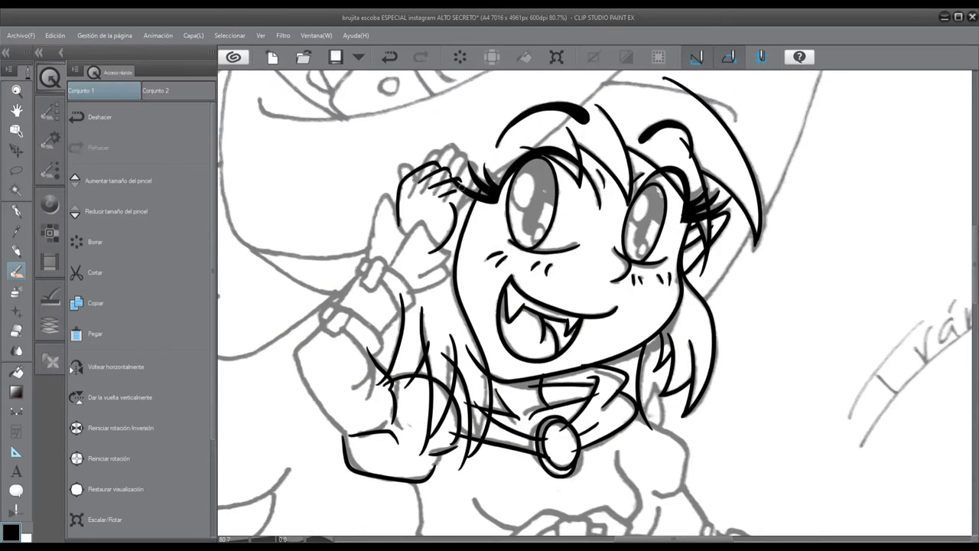
Ink the witch hat's wide brim with its curled left tip, inner edge and outer right edge.
{"action": "scroll", "coordinate": [463, 197], "scroll_direction": "down", "scroll_amount": 2}
{"action": "left_click_drag", "start_coordinate": [698, 73], "coordinate": [470, 240]}
{"action": "key", "text": "ctrl+z"}
{"action": "left_click_drag", "start_coordinate": [557, 285], "coordinate": [485, 316]}
{"action": "left_click_drag", "start_coordinate": [712, 137], "coordinate": [268, 342]}
{"action": "key", "text": "ctrl+z"}
{"action": "left_click_drag", "start_coordinate": [670, 141], "coordinate": [549, 242]}
{"action": "key", "text": "ctrl+z"}
{"action": "mouse_move", "coordinate": [710, 162]}
{"action": "left_mouse_down"}
{"action": "mouse_move", "coordinate": [275, 337]}
{"action": "mouse_move", "coordinate": [413, 251]}
{"action": "mouse_move", "coordinate": [732, 142]}
{"action": "mouse_move", "coordinate": [647, 385]}
{"action": "left_mouse_up"}
{"action": "scroll", "coordinate": [637, 216], "scroll_direction": "up", "scroll_amount": 2}
{"action": "scroll", "coordinate": [370, 240], "scroll_direction": "down", "scroll_amount": 2}
{"action": "scroll", "coordinate": [413, 291], "scroll_direction": "up", "scroll_amount": 2}
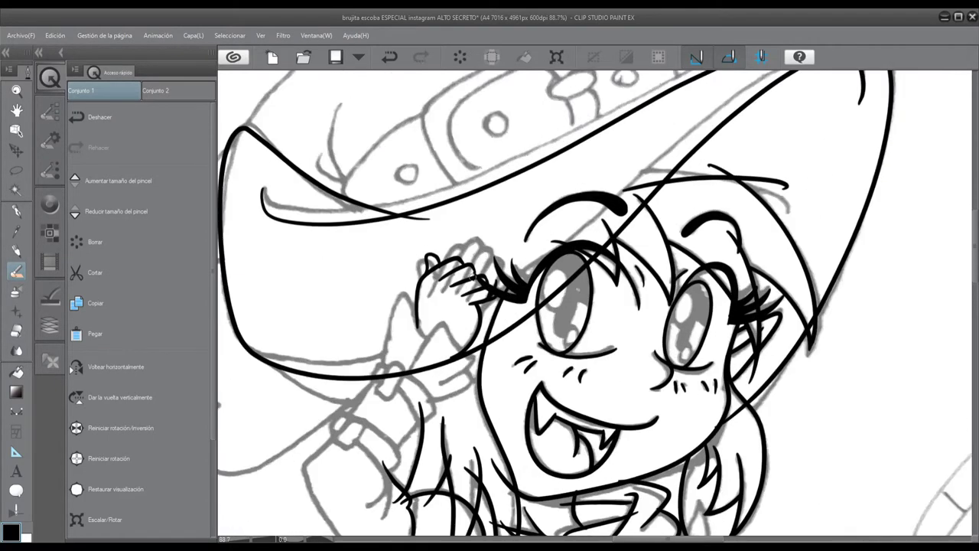
Undo the brim's upper and right outer edges and redraw them as one smooth curve.
{"action": "scroll", "coordinate": [597, 271], "scroll_direction": "down", "scroll_amount": 3}
{"action": "key", "text": "ctrl+z"}
{"action": "mouse_move", "coordinate": [497, 249]}
{"action": "left_mouse_down"}
{"action": "mouse_move", "coordinate": [784, 151]}
{"action": "mouse_move", "coordinate": [465, 232]}
{"action": "mouse_move", "coordinate": [784, 151]}
{"action": "mouse_move", "coordinate": [699, 394]}
{"action": "left_mouse_up"}
{"action": "key", "text": "ctrl+z"}
{"action": "scroll", "coordinate": [700, 393], "scroll_direction": "up", "scroll_amount": 2}
{"action": "scroll", "coordinate": [700, 394], "scroll_direction": "down", "scroll_amount": 2}
{"action": "key", "text": "ctrl+z"}
{"action": "key", "text": "ctrl+z"}
{"action": "mouse_move", "coordinate": [447, 246]}
{"action": "left_mouse_down"}
{"action": "mouse_move", "coordinate": [581, 223]}
{"action": "mouse_move", "coordinate": [743, 346]}
{"action": "left_mouse_up"}
{"action": "key", "text": "ctrl+z"}
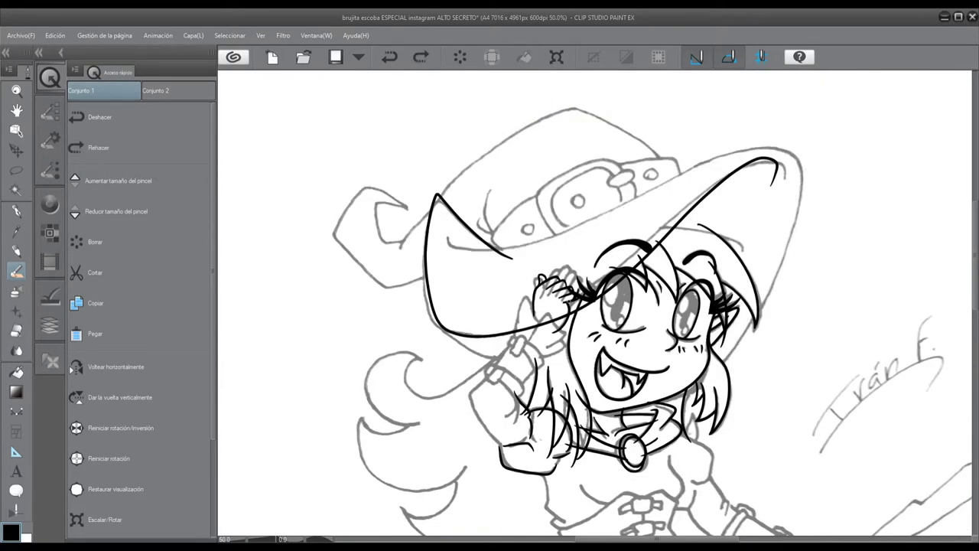
{"action": "scroll", "coordinate": [566, 304], "scroll_direction": "up", "scroll_amount": 4}
{"action": "scroll", "coordinate": [461, 276], "scroll_direction": "down", "scroll_amount": 4}
{"action": "left_click_drag", "start_coordinate": [413, 246], "coordinate": [720, 330]}
{"action": "scroll", "coordinate": [566, 338], "scroll_direction": "up", "scroll_amount": 1}
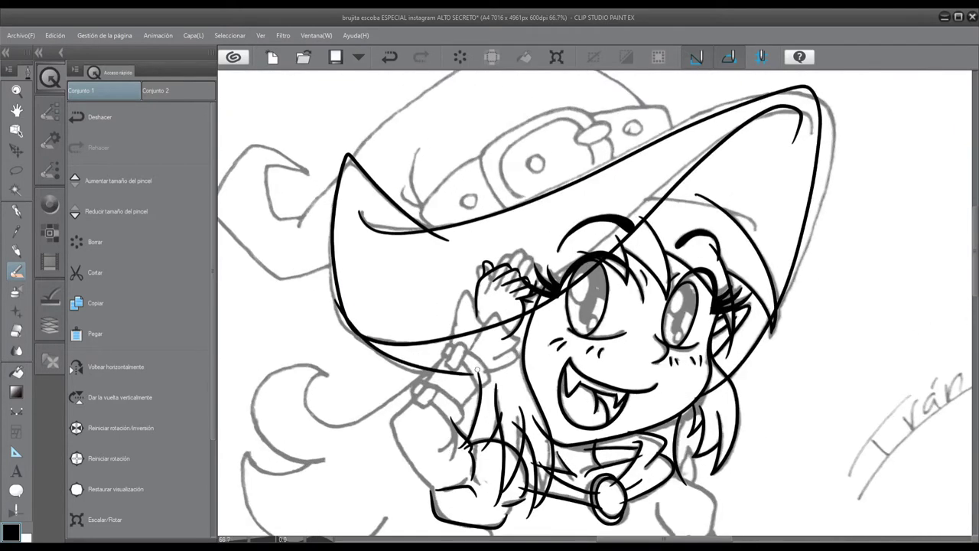
Erase the brim line overshooting the crossing near the hat's left tip.
{"action": "scroll", "coordinate": [635, 242], "scroll_direction": "up", "scroll_amount": 2}
{"action": "scroll", "coordinate": [489, 325], "scroll_direction": "down", "scroll_amount": 2}
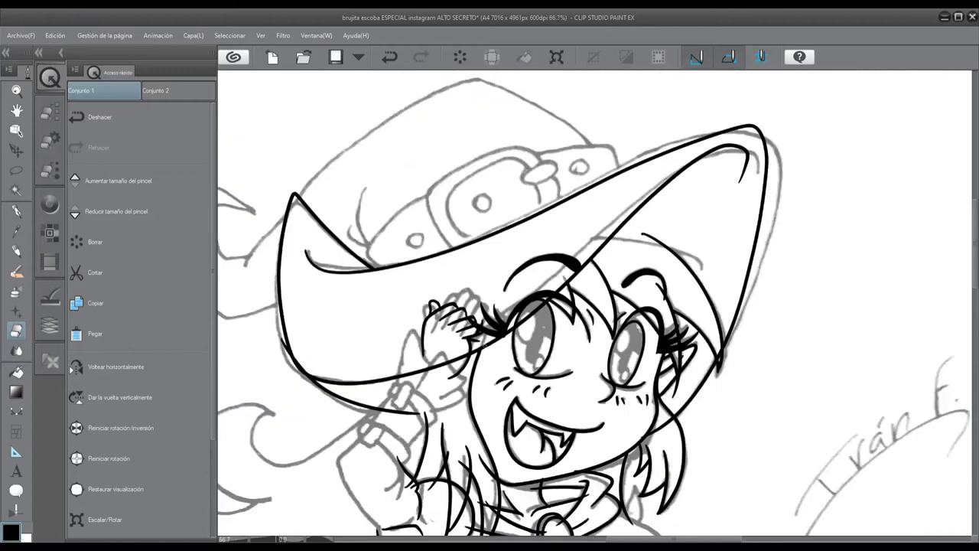
{"action": "scroll", "coordinate": [459, 214], "scroll_direction": "up", "scroll_amount": 1}
Ink the hat buckle's double rounded frame and the small loop across its right side.
{"action": "key", "text": "b"}
{"action": "scroll", "coordinate": [640, 213], "scroll_direction": "down", "scroll_amount": 3}
{"action": "scroll", "coordinate": [489, 306], "scroll_direction": "up", "scroll_amount": 3}
{"action": "mouse_move", "coordinate": [360, 279]}
{"action": "left_mouse_down"}
{"action": "mouse_move", "coordinate": [428, 162]}
{"action": "mouse_move", "coordinate": [373, 273]}
{"action": "left_mouse_up"}
{"action": "key", "text": "ctrl+z"}
{"action": "key", "text": "ctrl+y"}
{"action": "key", "text": "ctrl+z"}
{"action": "key", "text": "ctrl+y"}
{"action": "key", "text": "ctrl+z"}
{"action": "key", "text": "ctrl+y"}
{"action": "scroll", "coordinate": [429, 205], "scroll_direction": "up", "scroll_amount": 3}
{"action": "scroll", "coordinate": [420, 206], "scroll_direction": "down", "scroll_amount": 3}
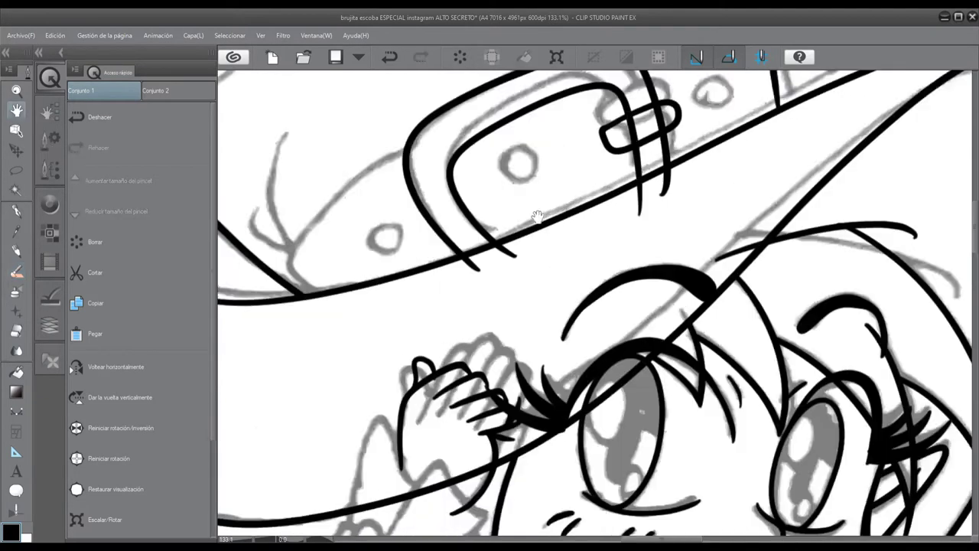
Ink the hatband's outline and round holes, and erase the lines overlapping at the buckle.
{"action": "key", "text": "ctrl+y"}
{"action": "scroll", "coordinate": [474, 229], "scroll_direction": "up", "scroll_amount": 3}
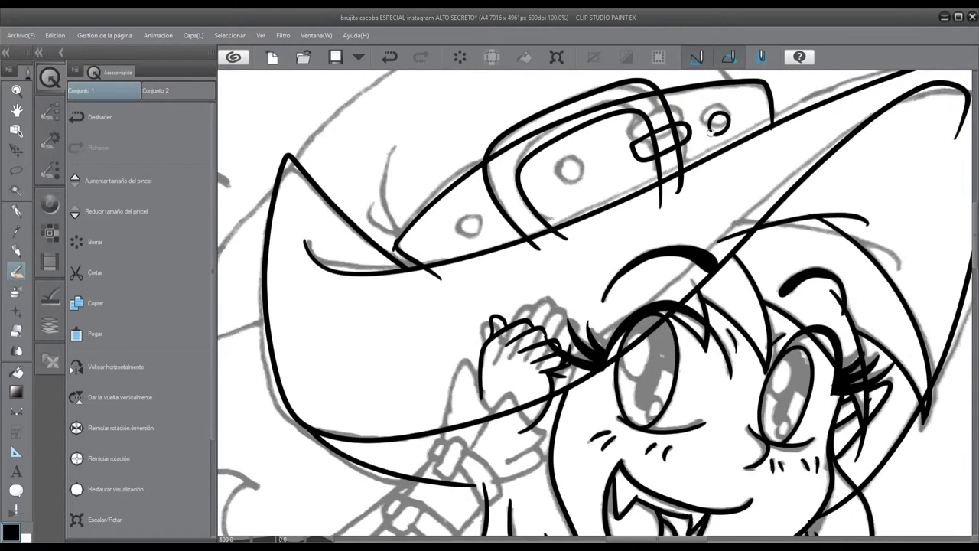
{"action": "scroll", "coordinate": [578, 246], "scroll_direction": "up", "scroll_amount": 2}
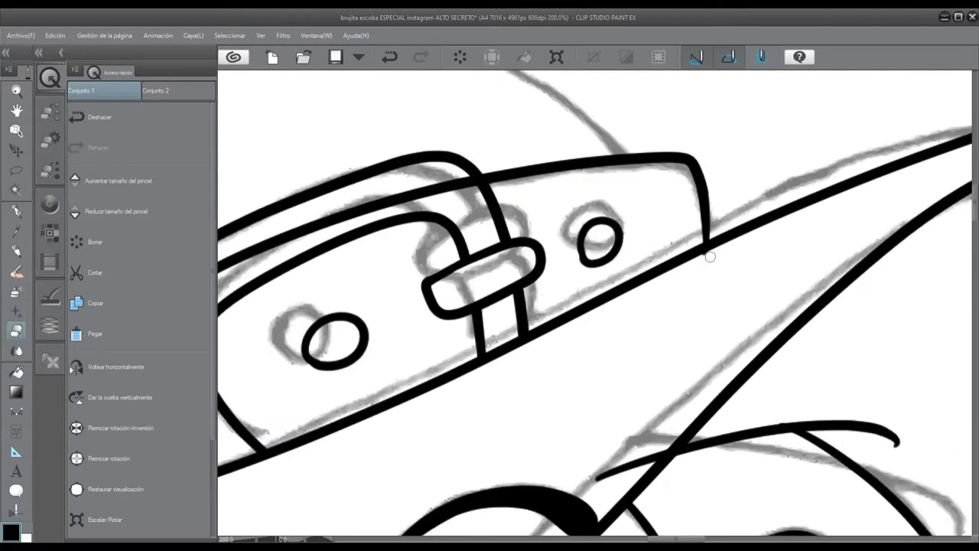
Ink the curved fold line on the hat crown beside the hatband's left end.
{"action": "scroll", "coordinate": [535, 260], "scroll_direction": "down", "scroll_amount": 4}
{"action": "scroll", "coordinate": [497, 271], "scroll_direction": "up", "scroll_amount": 3}
{"action": "key", "text": "b"}
{"action": "scroll", "coordinate": [461, 283], "scroll_direction": "down", "scroll_amount": 2}
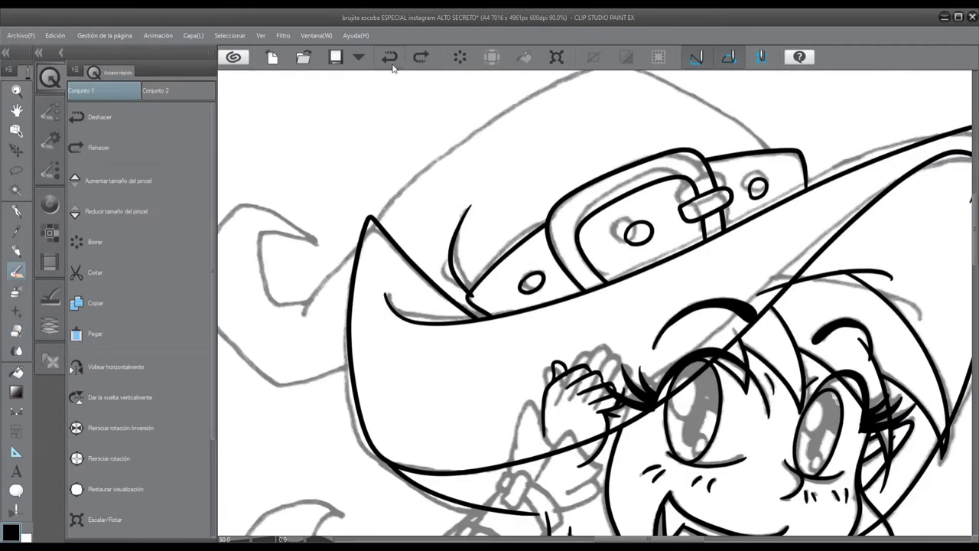
Ink the hat crown's outline and its bent, curled tip with the brush at size 20.
{"action": "scroll", "coordinate": [405, 168], "scroll_direction": "up", "scroll_amount": 2}
{"action": "key", "text": "e"}
{"action": "scroll", "coordinate": [400, 198], "scroll_direction": "down", "scroll_amount": 3}
{"action": "left_click_drag", "start_coordinate": [400, 199], "coordinate": [581, 267]}
{"action": "key", "text": "b"}
{"action": "scroll", "coordinate": [581, 266], "scroll_direction": "down", "scroll_amount": 4}
{"action": "mouse_move", "coordinate": [608, 130]}
{"action": "left_mouse_down"}
{"action": "mouse_move", "coordinate": [505, 143]}
{"action": "mouse_move", "coordinate": [474, 350]}
{"action": "left_mouse_up"}
{"action": "key", "text": "bracketright"}
{"action": "key", "text": "bracketright"}
{"action": "scroll", "coordinate": [430, 329], "scroll_direction": "up", "scroll_amount": 3}
{"action": "left_click_drag", "start_coordinate": [365, 325], "coordinate": [434, 287]}
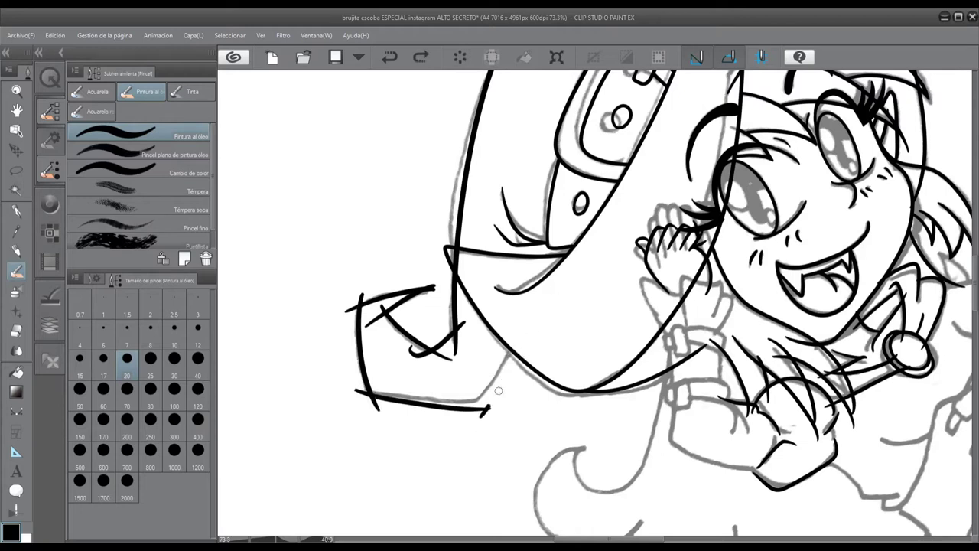
{"action": "scroll", "coordinate": [513, 345], "scroll_direction": "down", "scroll_amount": 2}
Erase the overshooting line ends at the bent hat tip's corners and redraw its sharp point.
{"action": "key", "text": "e"}
{"action": "scroll", "coordinate": [486, 264], "scroll_direction": "up", "scroll_amount": 4}
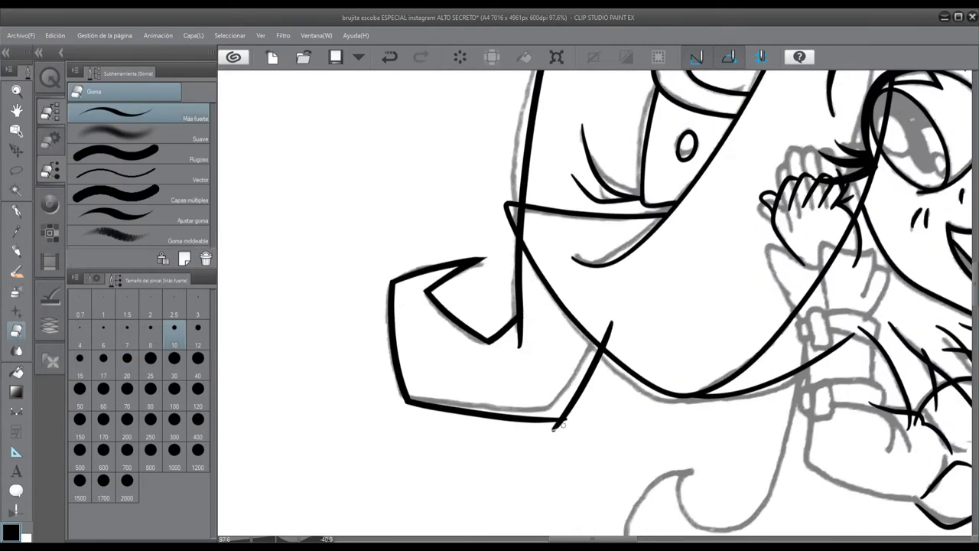
{"action": "left_click_drag", "start_coordinate": [612, 322], "coordinate": [605, 344]}
{"action": "scroll", "coordinate": [610, 349], "scroll_direction": "up", "scroll_amount": 2}
{"action": "key", "text": "b"}
{"action": "scroll", "coordinate": [400, 144], "scroll_direction": "up", "scroll_amount": 2}
{"action": "key", "text": "ctrl+z"}
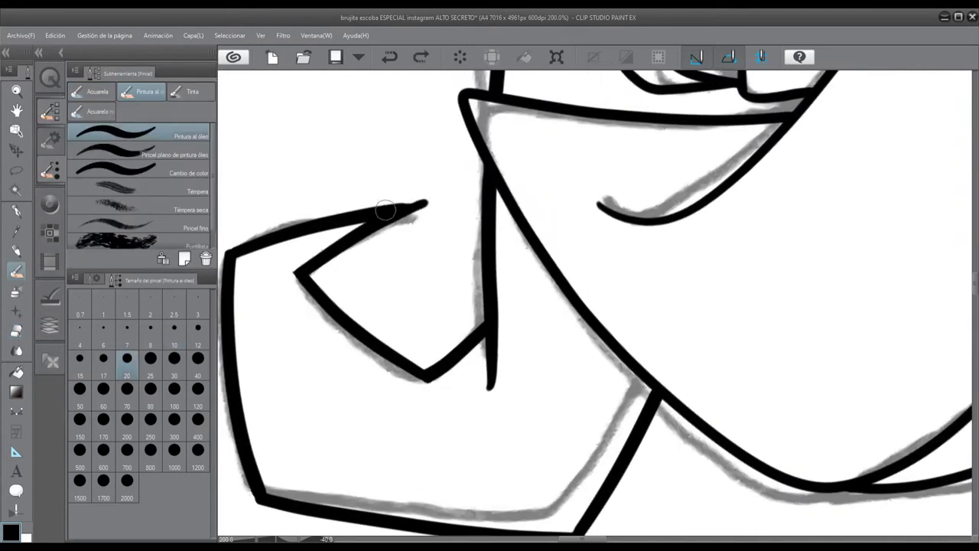
{"action": "left_click_drag", "start_coordinate": [389, 205], "coordinate": [428, 200]}
Close the hair strand's point beside the collar and erase the lines overlapping around the collar and brooch.
{"action": "scroll", "coordinate": [599, 324], "scroll_direction": "down", "scroll_amount": 4}
{"action": "scroll", "coordinate": [459, 306], "scroll_direction": "up", "scroll_amount": 2}
{"action": "scroll", "coordinate": [371, 272], "scroll_direction": "down", "scroll_amount": 3}
{"action": "scroll", "coordinate": [404, 368], "scroll_direction": "up", "scroll_amount": 4}
{"action": "key", "text": "e"}
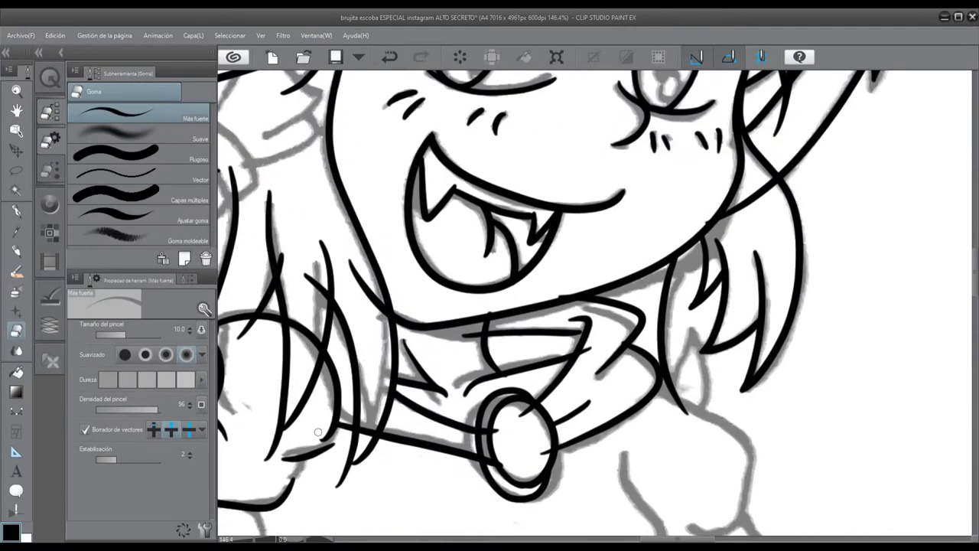
{"action": "left_click", "coordinate": [17, 271]}
{"action": "scroll", "coordinate": [353, 461], "scroll_direction": "up", "scroll_amount": 2}
{"action": "left_click_drag", "start_coordinate": [341, 469], "coordinate": [348, 461]}
{"action": "scroll", "coordinate": [348, 461], "scroll_direction": "down", "scroll_amount": 2}
{"action": "scroll", "coordinate": [579, 272], "scroll_direction": "up", "scroll_amount": 1}
{"action": "key", "text": "e"}
{"action": "scroll", "coordinate": [546, 430], "scroll_direction": "down", "scroll_amount": 4}
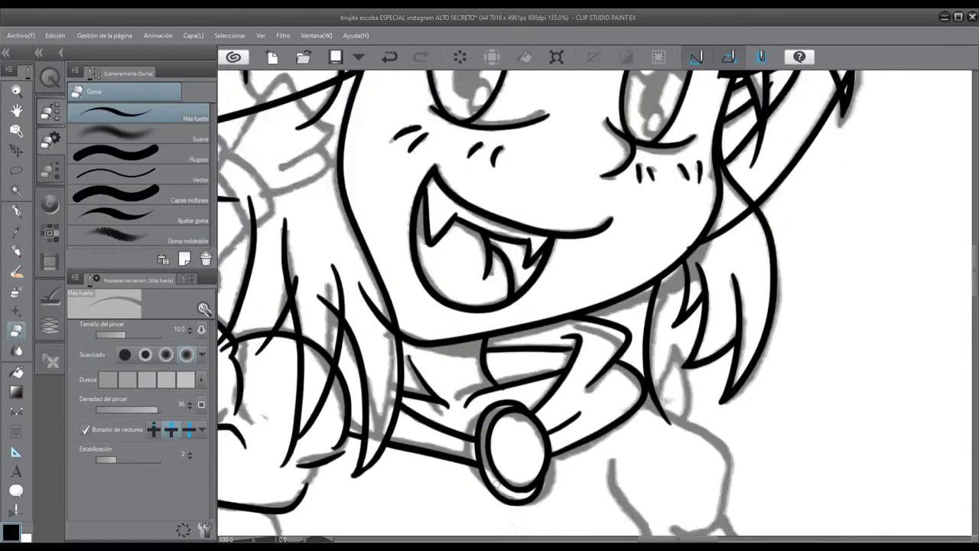
{"action": "key", "text": "b"}
{"action": "scroll", "coordinate": [387, 175], "scroll_direction": "up", "scroll_amount": 4}
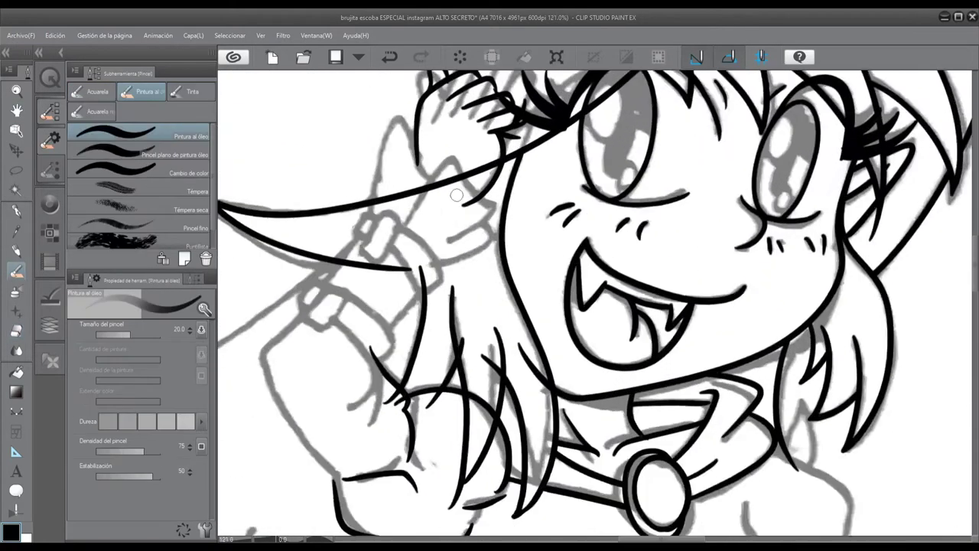
{"action": "left_click_drag", "start_coordinate": [374, 382], "coordinate": [436, 344]}
{"action": "left_click_drag", "start_coordinate": [367, 363], "coordinate": [402, 337]}
{"action": "mouse_move", "coordinate": [459, 424]}
{"action": "left_mouse_down"}
{"action": "mouse_move", "coordinate": [430, 366]}
{"action": "mouse_move", "coordinate": [533, 329]}
{"action": "left_mouse_up"}
{"action": "left_click_drag", "start_coordinate": [533, 328], "coordinate": [484, 367]}
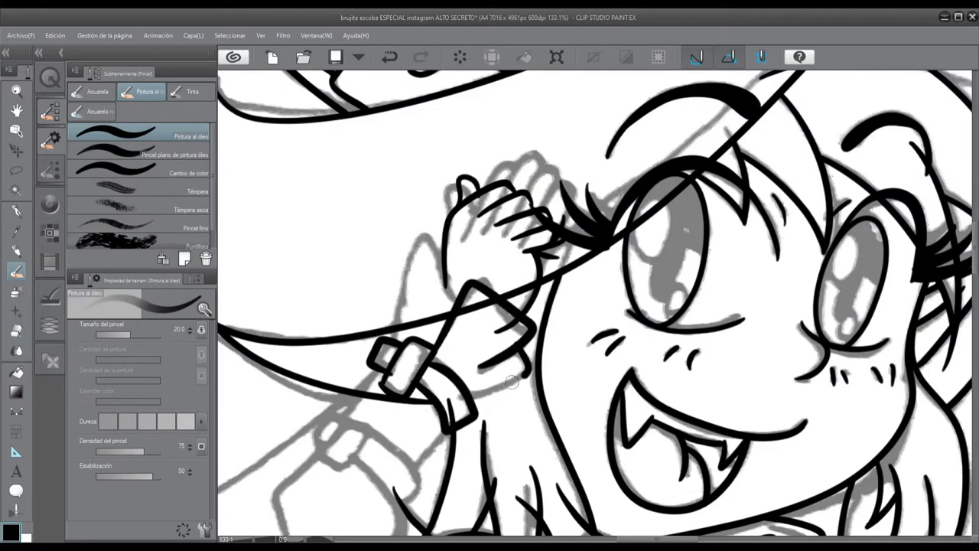
{"action": "scroll", "coordinate": [390, 334], "scroll_direction": "up", "scroll_amount": 2}
Undo the raised hand's cuff and strap lines, and re-ink the wrist strap and its buckle at brush size 15.
{"action": "left_click", "coordinate": [50, 170]}
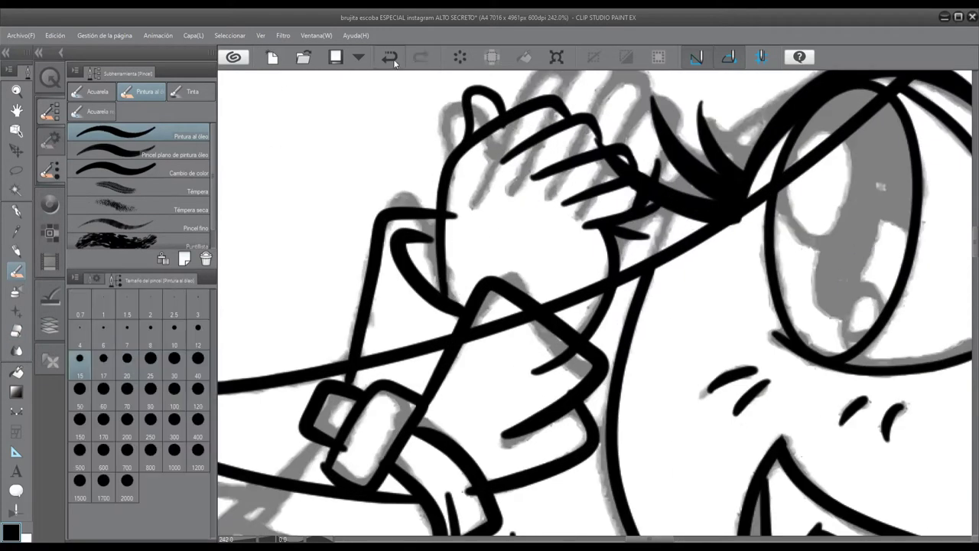
{"action": "scroll", "coordinate": [556, 359], "scroll_direction": "down", "scroll_amount": 2}
{"action": "key", "text": "]"}
{"action": "key", "text": "ctrl+z"}
{"action": "key", "text": "ctrl+z"}
{"action": "scroll", "coordinate": [475, 287], "scroll_direction": "up", "scroll_amount": 2}
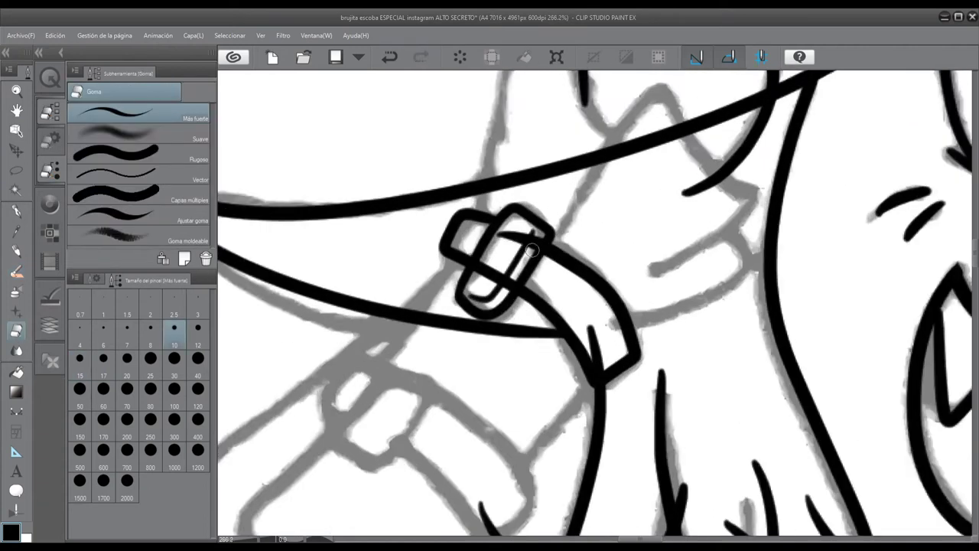
{"action": "scroll", "coordinate": [608, 335], "scroll_direction": "down", "scroll_amount": 2}
Ink the raised hand's flared glove cuff with its folds and the pointed flap behind the wrist.
{"action": "scroll", "coordinate": [607, 335], "scroll_direction": "up", "scroll_amount": 3}
{"action": "mouse_move", "coordinate": [630, 252]}
{"action": "left_mouse_down"}
{"action": "mouse_move", "coordinate": [689, 205]}
{"action": "mouse_move", "coordinate": [753, 267]}
{"action": "left_mouse_up"}
{"action": "left_click_drag", "start_coordinate": [757, 322], "coordinate": [657, 371]}
{"action": "left_click_drag", "start_coordinate": [589, 191], "coordinate": [650, 222]}
{"action": "left_click_drag", "start_coordinate": [572, 169], "coordinate": [529, 257]}
{"action": "key", "text": "ctrl+z"}
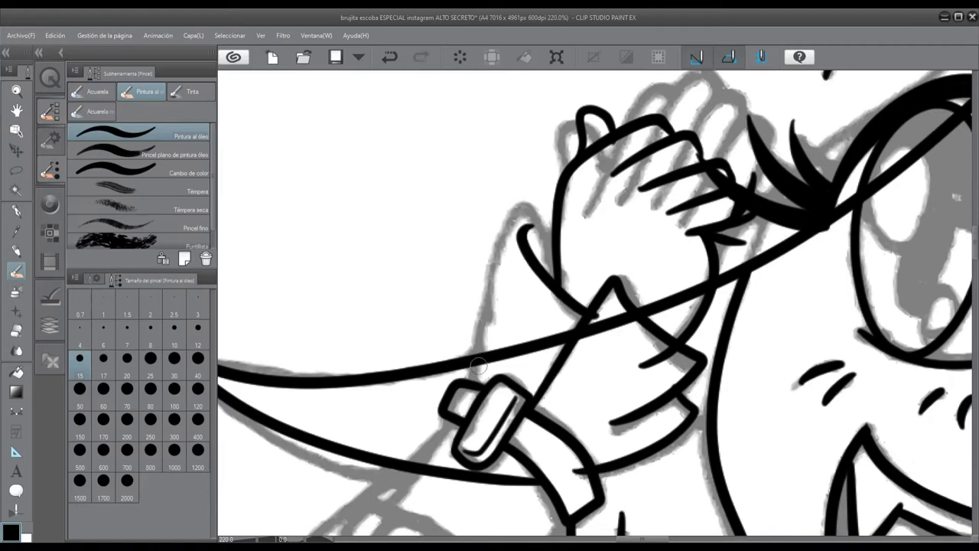
{"action": "left_click_drag", "start_coordinate": [477, 366], "coordinate": [539, 200]}
Erase the hat brim line crossing the raised hand and glove cuff, and trim the cuff's overlapping folds.
{"action": "scroll", "coordinate": [602, 272], "scroll_direction": "down", "scroll_amount": 1}
{"action": "key", "text": "e"}
{"action": "scroll", "coordinate": [607, 329], "scroll_direction": "down", "scroll_amount": 1}
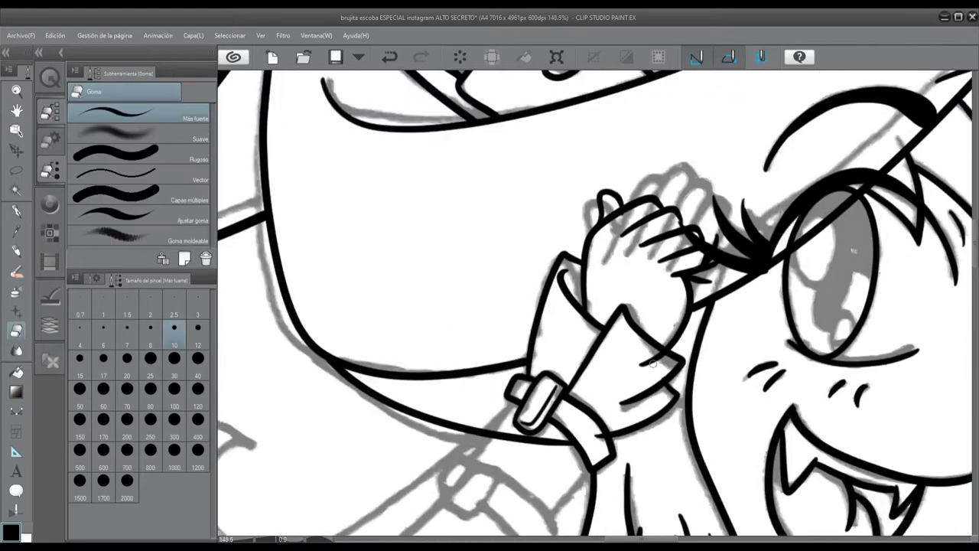
{"action": "scroll", "coordinate": [596, 314], "scroll_direction": "up", "scroll_amount": 2}
{"action": "scroll", "coordinate": [581, 302], "scroll_direction": "down", "scroll_amount": 2}
Ink the second arm strap with its buckle, and the raised arm's sleeve outline and folds.
{"action": "key", "text": "b"}
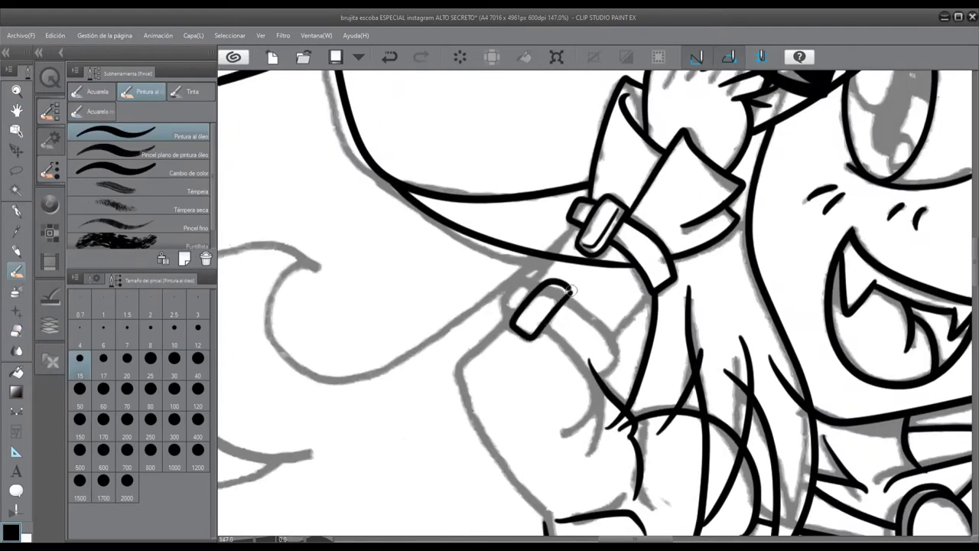
{"action": "scroll", "coordinate": [506, 308], "scroll_direction": "up", "scroll_amount": 3}
{"action": "scroll", "coordinate": [506, 321], "scroll_direction": "down", "scroll_amount": 4}
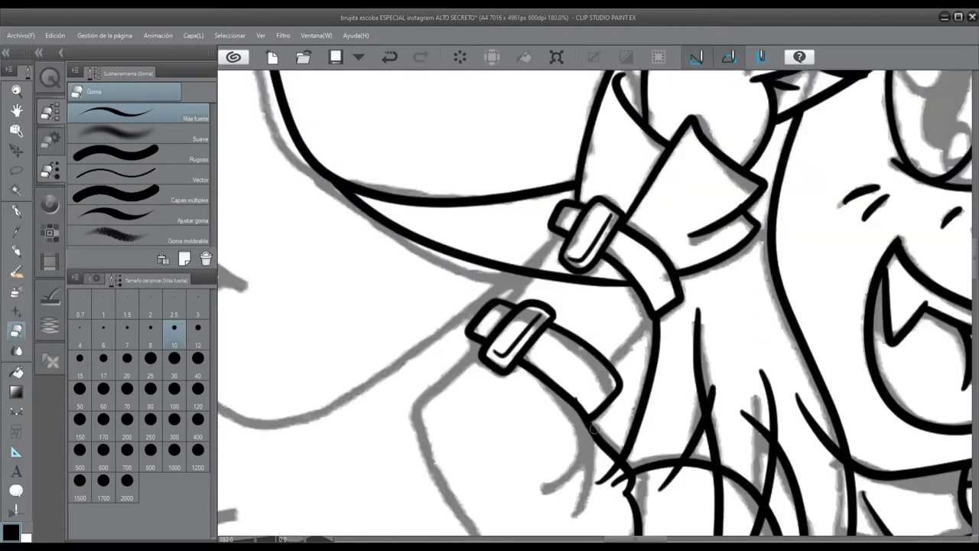
{"action": "scroll", "coordinate": [555, 395], "scroll_direction": "up", "scroll_amount": 2}
{"action": "scroll", "coordinate": [563, 322], "scroll_direction": "down", "scroll_amount": 1}
{"action": "scroll", "coordinate": [566, 289], "scroll_direction": "up", "scroll_amount": 1}
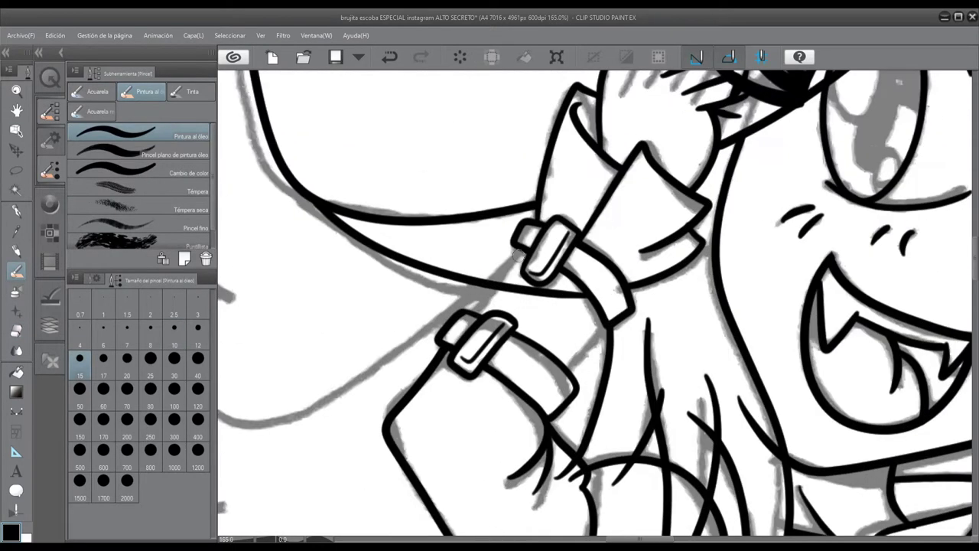
Erase the brim and hair lines overlapping the raised arm's sleeve and tidy the hair strands beside it.
{"action": "key", "text": "e"}
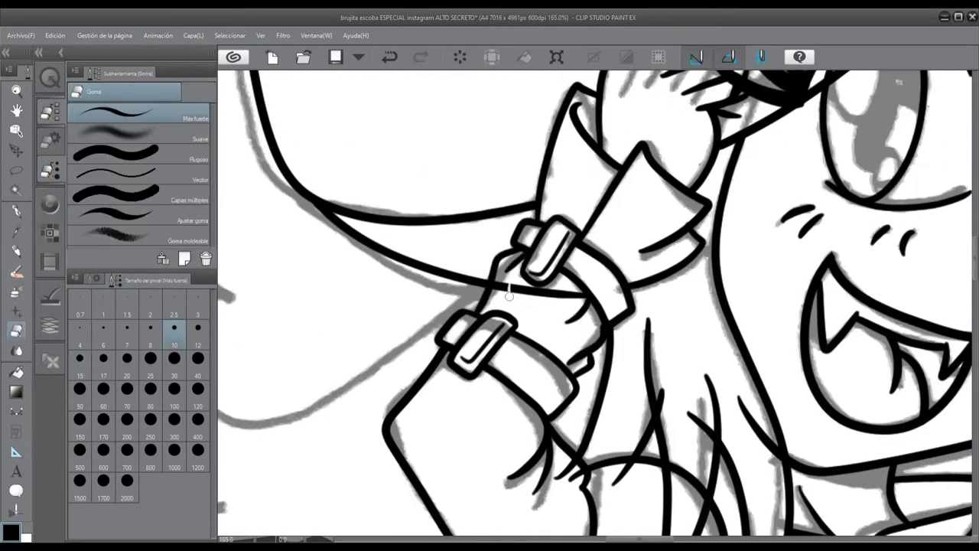
{"action": "scroll", "coordinate": [594, 392], "scroll_direction": "down", "scroll_amount": 2}
{"action": "scroll", "coordinate": [721, 346], "scroll_direction": "down", "scroll_amount": 3}
{"action": "scroll", "coordinate": [658, 329], "scroll_direction": "up", "scroll_amount": 5}
{"action": "key", "text": "b"}
{"action": "key", "text": "e"}
{"action": "key", "text": "b"}
{"action": "scroll", "coordinate": [642, 321], "scroll_direction": "up", "scroll_amount": 1}
{"action": "scroll", "coordinate": [635, 298], "scroll_direction": "down", "scroll_amount": 5}
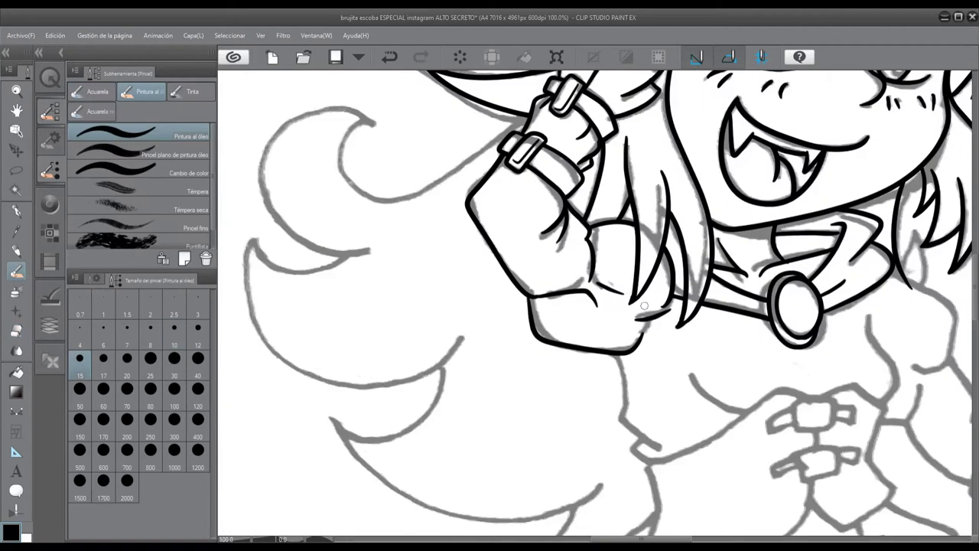
Hide the sketch layer and redraw the short fringe strand so it meets the upper lash line of the eye beside the raised hand.
{"action": "key", "text": "h"}
{"action": "scroll", "coordinate": [609, 238], "scroll_direction": "up", "scroll_amount": 1}
{"action": "scroll", "coordinate": [609, 238], "scroll_direction": "up", "scroll_amount": 3}
{"action": "key", "text": "e"}
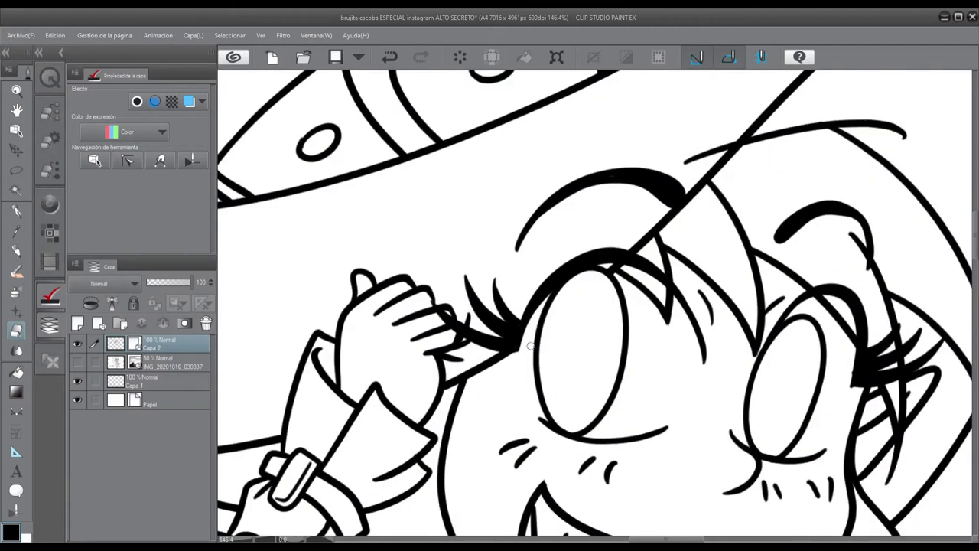
{"action": "key", "text": "b"}
{"action": "scroll", "coordinate": [615, 271], "scroll_direction": "up", "scroll_amount": 4}
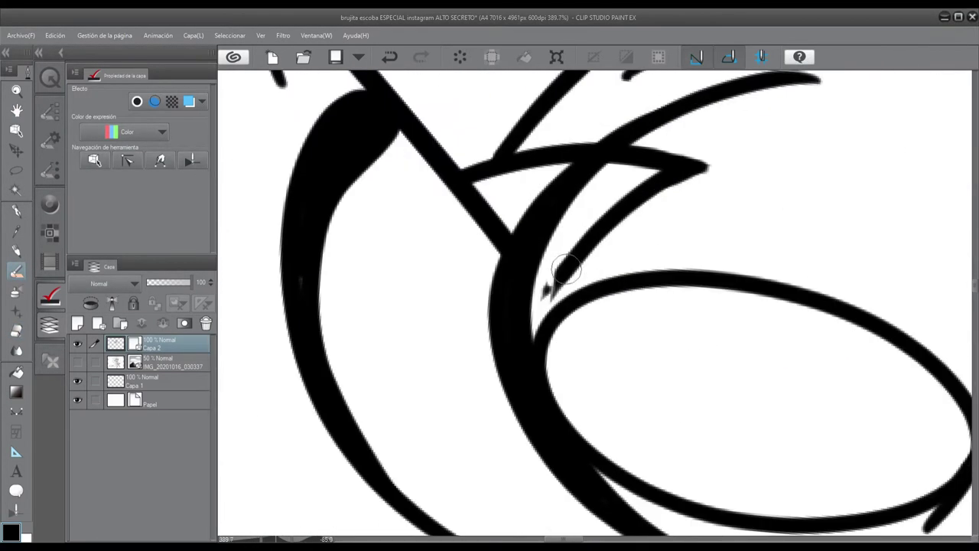
{"action": "key", "text": "ctrl+z"}
{"action": "left_click_drag", "start_coordinate": [570, 268], "coordinate": [616, 218]}
{"action": "mouse_move", "coordinate": [668, 319]}
{"action": "left_mouse_down"}
{"action": "mouse_move", "coordinate": [542, 245]}
{"action": "mouse_move", "coordinate": [490, 230]}
{"action": "left_mouse_up"}
{"action": "scroll", "coordinate": [681, 226], "scroll_direction": "down", "scroll_amount": 6}
{"action": "key", "text": "e"}
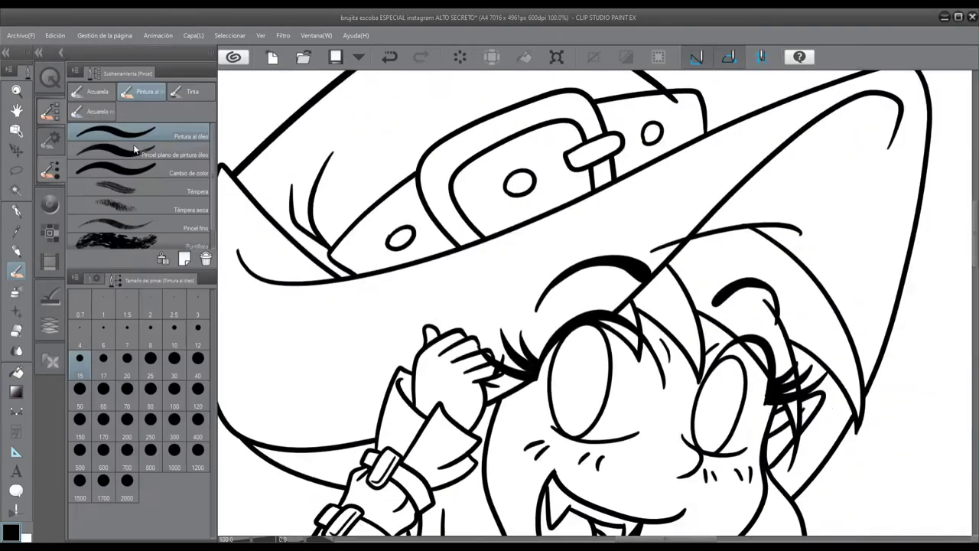
Show the sketch layer again and ink the torso's side contour below the collar on the outstretched arm's side.
{"action": "scroll", "coordinate": [681, 226], "scroll_direction": "up", "scroll_amount": 1}
{"action": "scroll", "coordinate": [681, 226], "scroll_direction": "down", "scroll_amount": 1}
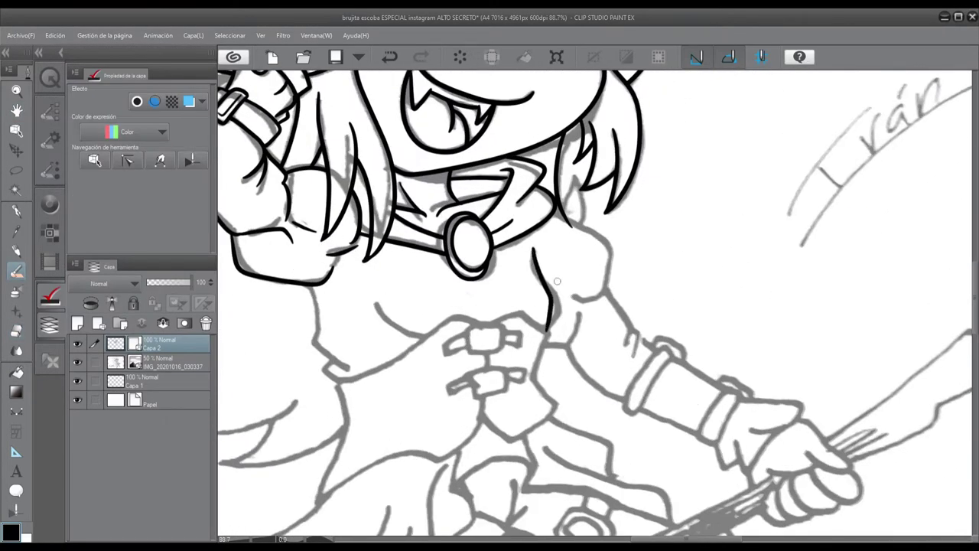
{"action": "left_click_drag", "start_coordinate": [506, 349], "coordinate": [501, 330]}
{"action": "scroll", "coordinate": [506, 348], "scroll_direction": "up", "scroll_amount": 2}
{"action": "key", "text": "ctrl+z"}
Ink the two bodice buckles with their inner highlights and the short straps on both sides.
{"action": "mouse_move", "coordinate": [444, 365]}
{"action": "left_mouse_down"}
{"action": "mouse_move", "coordinate": [465, 366]}
{"action": "mouse_move", "coordinate": [451, 393]}
{"action": "mouse_move", "coordinate": [436, 367]}
{"action": "mouse_move", "coordinate": [459, 230]}
{"action": "left_mouse_up"}
{"action": "mouse_move", "coordinate": [484, 220]}
{"action": "left_mouse_down"}
{"action": "mouse_move", "coordinate": [442, 341]}
{"action": "mouse_move", "coordinate": [493, 228]}
{"action": "left_mouse_up"}
{"action": "left_click_drag", "start_coordinate": [461, 222], "coordinate": [426, 335]}
{"action": "left_click_drag", "start_coordinate": [422, 333], "coordinate": [457, 340]}
{"action": "left_click_drag", "start_coordinate": [545, 250], "coordinate": [502, 363]}
{"action": "left_click_drag", "start_coordinate": [486, 350], "coordinate": [516, 354]}
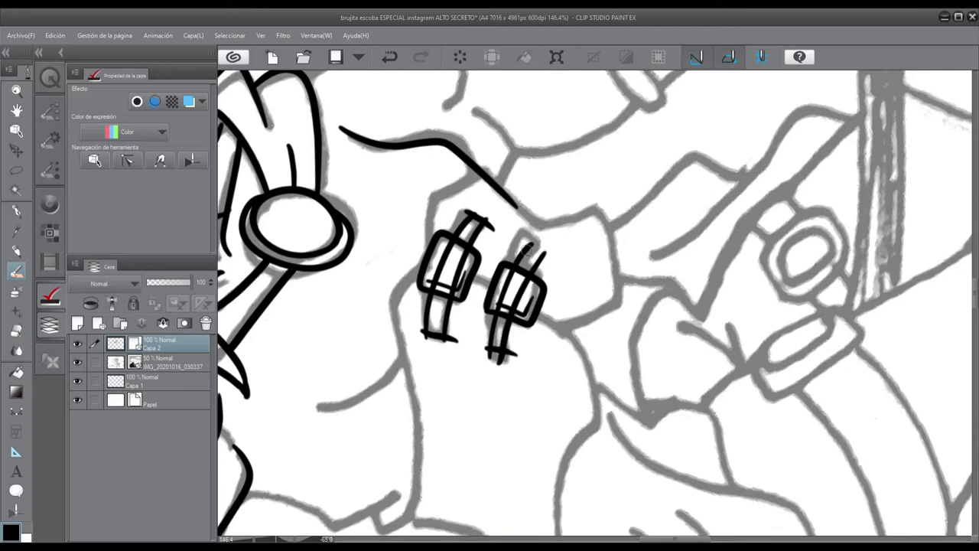
{"action": "left_click_drag", "start_coordinate": [528, 244], "coordinate": [545, 257]}
Erase the strap lines crossing the bodice buckles and the overshooting strap ends.
{"action": "scroll", "coordinate": [485, 265], "scroll_direction": "up", "scroll_amount": 3}
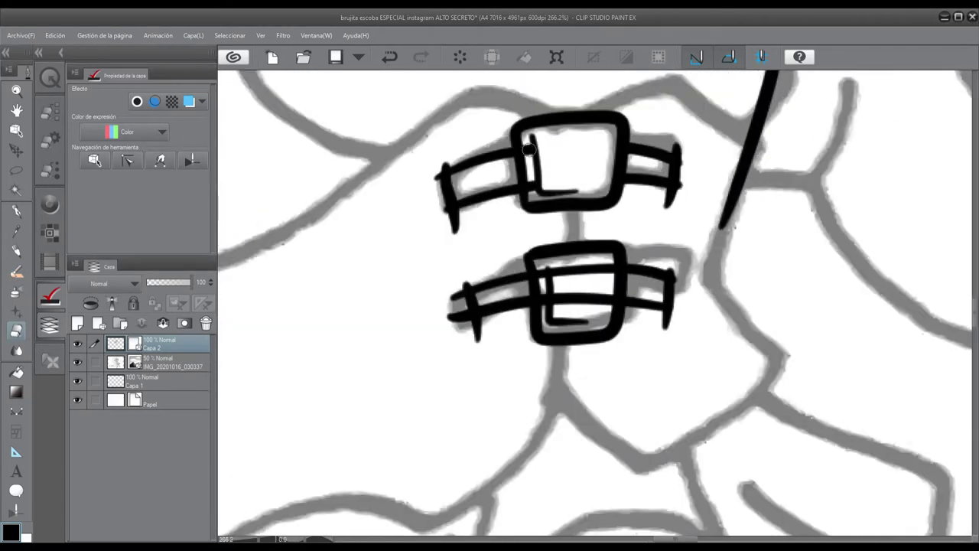
{"action": "left_click_drag", "start_coordinate": [450, 205], "coordinate": [454, 232]}
{"action": "left_click_drag", "start_coordinate": [551, 269], "coordinate": [672, 283]}
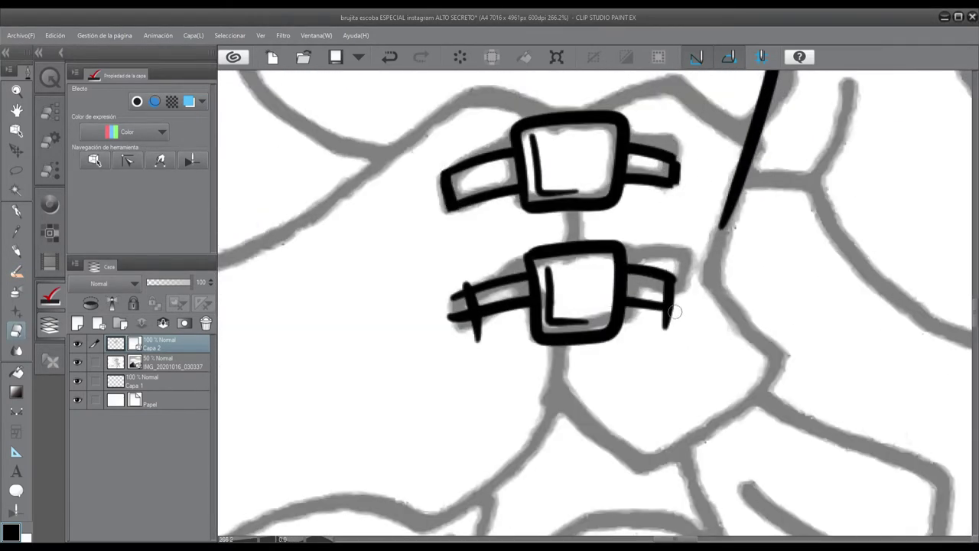
Ink the bodice's top edge, centre seam, sides and pointed lower hem.
{"action": "key", "text": "p"}
{"action": "scroll", "coordinate": [476, 318], "scroll_direction": "down", "scroll_amount": 5}
{"action": "mouse_move", "coordinate": [612, 157]}
{"action": "left_mouse_down"}
{"action": "mouse_move", "coordinate": [688, 185]}
{"action": "mouse_move", "coordinate": [412, 235]}
{"action": "left_mouse_up"}
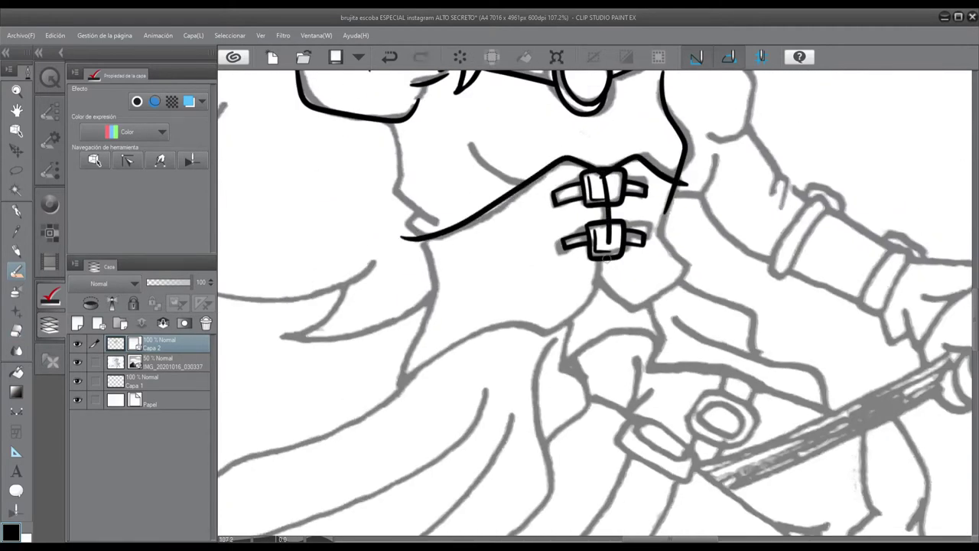
{"action": "left_click_drag", "start_coordinate": [607, 237], "coordinate": [436, 313]}
{"action": "scroll", "coordinate": [813, 153], "scroll_direction": "up", "scroll_amount": 2}
{"action": "left_click_drag", "start_coordinate": [581, 359], "coordinate": [692, 295]}
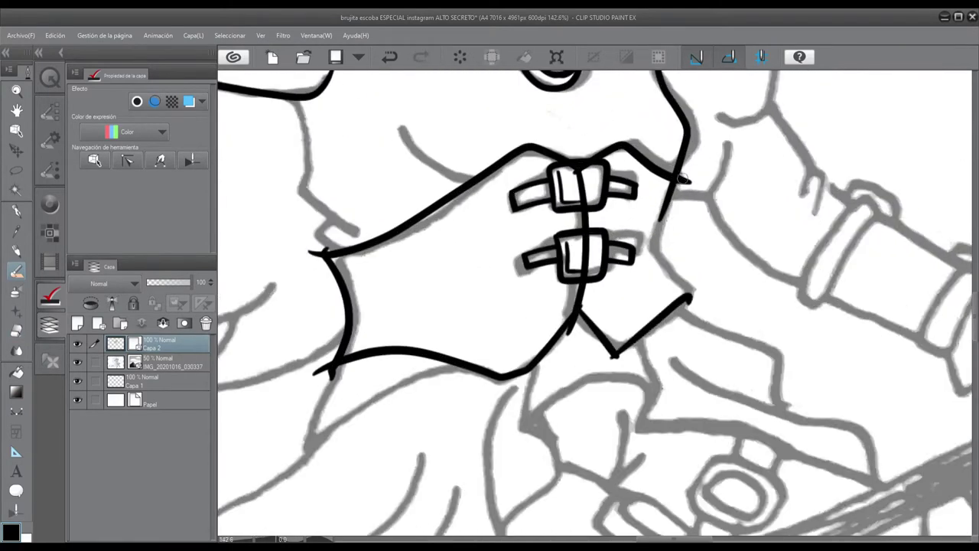
{"action": "left_click_drag", "start_coordinate": [683, 178], "coordinate": [692, 298]}
Erase the seam lines running through the buckles and the overshooting ends at the bodice's corners.
{"action": "scroll", "coordinate": [646, 191], "scroll_direction": "up", "scroll_amount": 2}
{"action": "scroll", "coordinate": [557, 173], "scroll_direction": "up", "scroll_amount": 1}
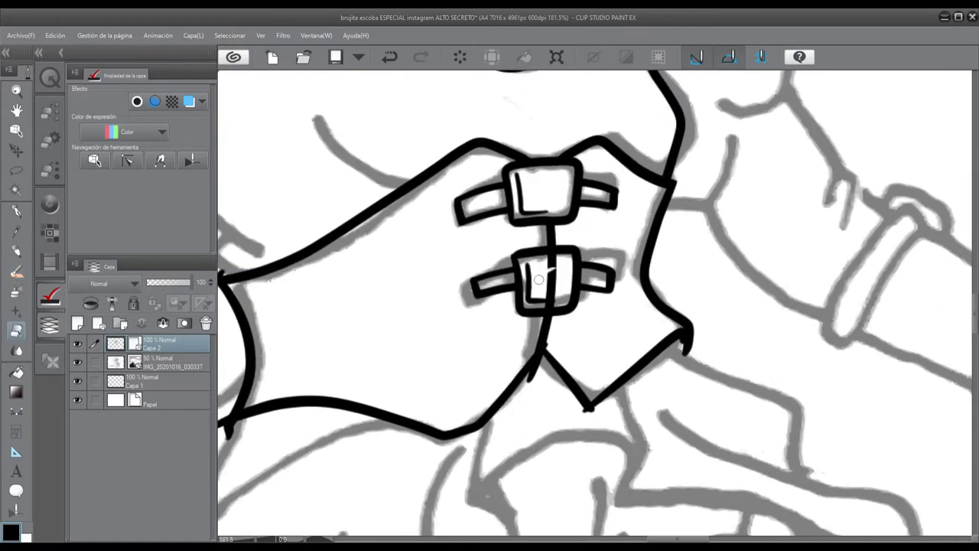
{"action": "key", "text": "b"}
{"action": "scroll", "coordinate": [555, 337], "scroll_direction": "up", "scroll_amount": 1}
{"action": "scroll", "coordinate": [546, 343], "scroll_direction": "down", "scroll_amount": 2}
{"action": "left_click_drag", "start_coordinate": [546, 343], "coordinate": [349, 316]}
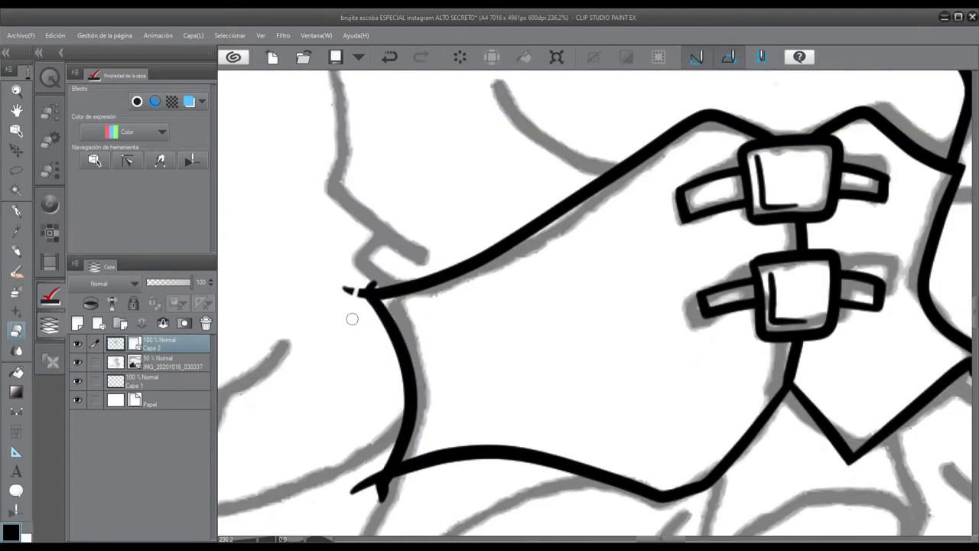
{"action": "scroll", "coordinate": [349, 317], "scroll_direction": "down", "scroll_amount": 2}
{"action": "scroll", "coordinate": [611, 306], "scroll_direction": "up", "scroll_amount": 2}
Ink the torso's side contour from the raised arm's sleeve down to the bodice, with the small fold.
{"action": "scroll", "coordinate": [611, 306], "scroll_direction": "down", "scroll_amount": 2}
{"action": "scroll", "coordinate": [612, 306], "scroll_direction": "down", "scroll_amount": 1}
{"action": "mouse_move", "coordinate": [617, 467]}
{"action": "left_mouse_down"}
{"action": "mouse_move", "coordinate": [634, 199]}
{"action": "mouse_move", "coordinate": [918, 528]}
{"action": "left_mouse_up"}
{"action": "scroll", "coordinate": [429, 292], "scroll_direction": "down", "scroll_amount": 1}
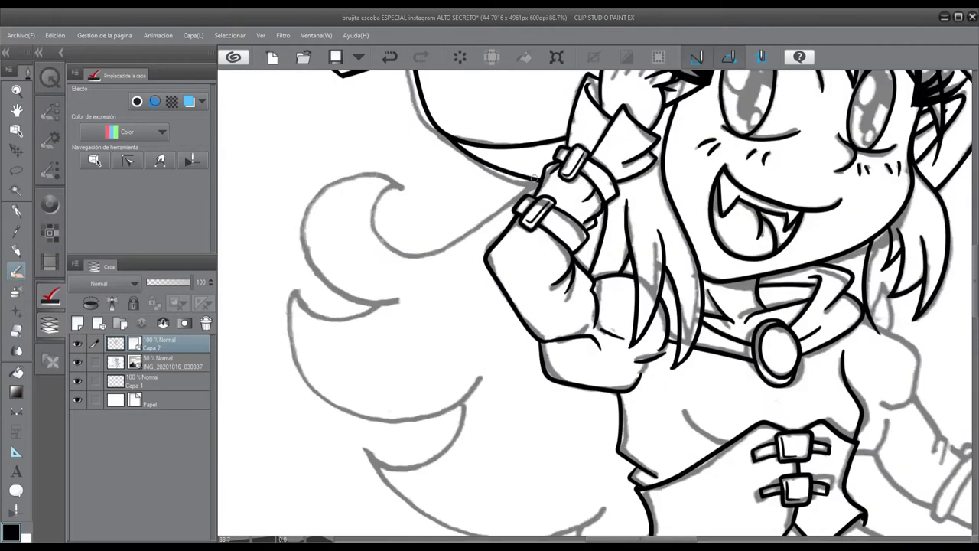
Ink the large curling hair locks flowing behind the raised arm down to the bodice.
{"action": "mouse_move", "coordinate": [402, 184]}
{"action": "left_mouse_down"}
{"action": "mouse_move", "coordinate": [314, 314]}
{"action": "mouse_move", "coordinate": [451, 397]}
{"action": "left_mouse_up"}
{"action": "key", "text": "ctrl+z"}
{"action": "left_click_drag", "start_coordinate": [302, 291], "coordinate": [482, 352]}
{"action": "key", "text": "ctrl+z"}
{"action": "key", "text": "ctrl+y"}
{"action": "mouse_move", "coordinate": [356, 432]}
{"action": "left_mouse_down"}
{"action": "mouse_move", "coordinate": [320, 266]}
{"action": "mouse_move", "coordinate": [478, 409]}
{"action": "left_mouse_up"}
{"action": "scroll", "coordinate": [535, 344], "scroll_direction": "down", "scroll_amount": 1}
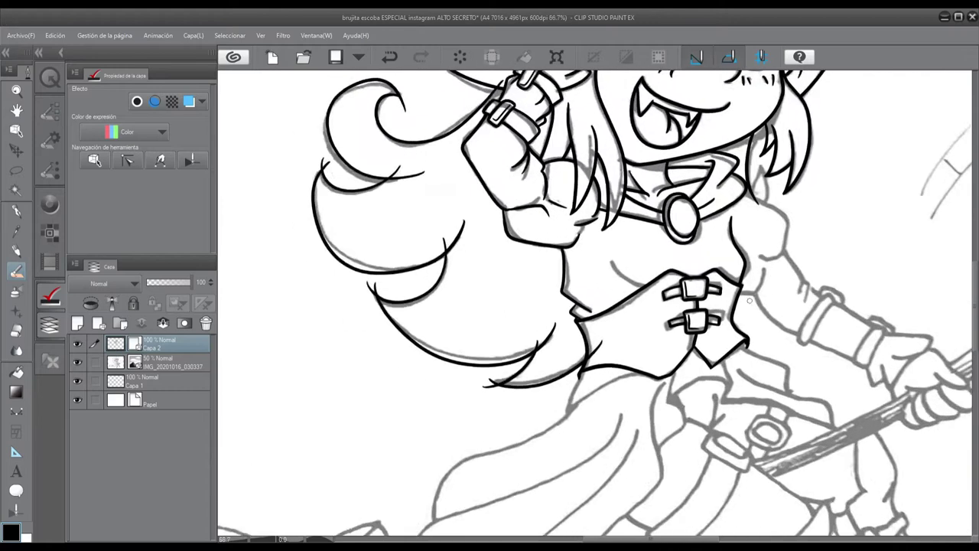
{"action": "mouse_move", "coordinate": [451, 400]}
{"action": "left_mouse_down"}
{"action": "mouse_move", "coordinate": [474, 354]}
{"action": "mouse_move", "coordinate": [660, 420]}
{"action": "left_mouse_up"}
Erase the overshooting lines where the flowing hair locks meet and sharpen the locks' points.
{"action": "key", "text": "e"}
{"action": "scroll", "coordinate": [459, 168], "scroll_direction": "up", "scroll_amount": 2}
{"action": "scroll", "coordinate": [448, 155], "scroll_direction": "up", "scroll_amount": 3}
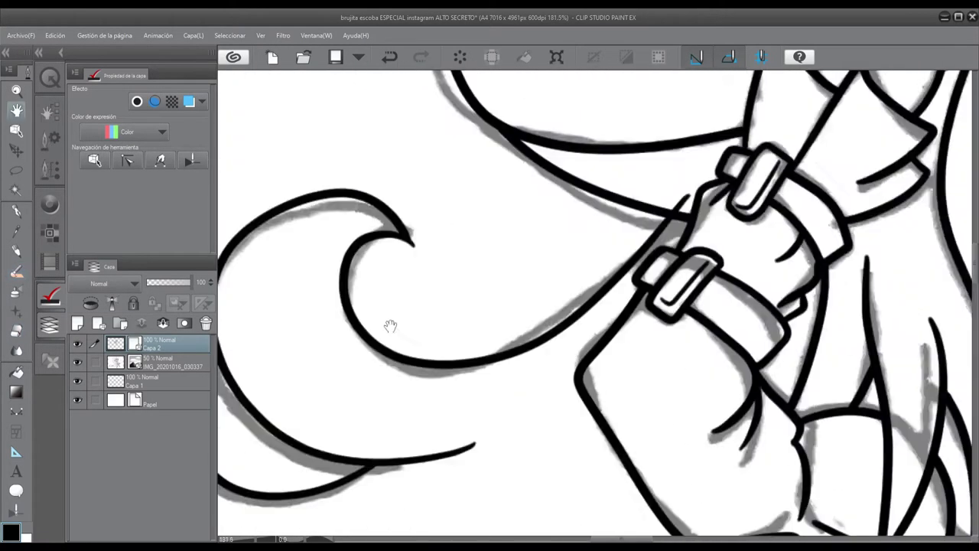
{"action": "left_click_drag", "start_coordinate": [301, 202], "coordinate": [577, 350]}
{"action": "scroll", "coordinate": [577, 350], "scroll_direction": "up", "scroll_amount": 2}
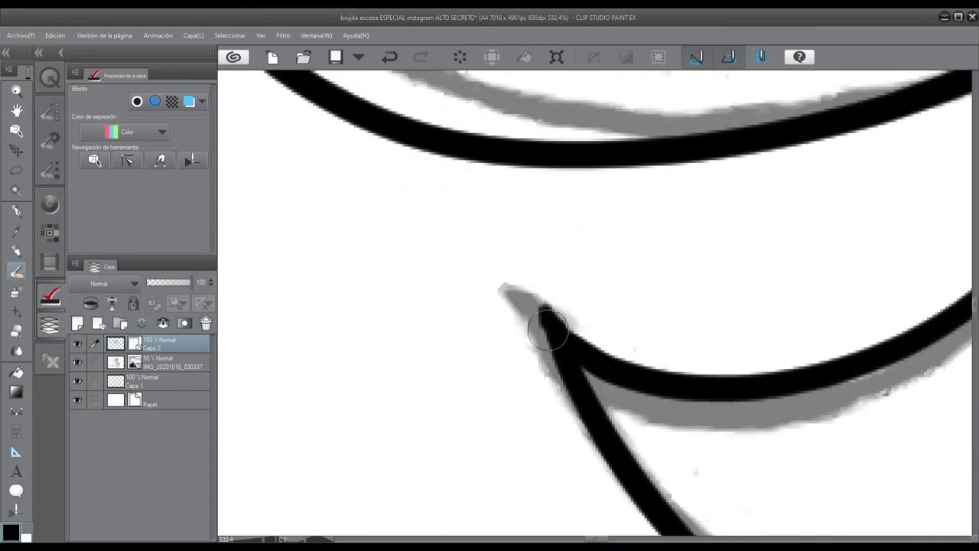
{"action": "scroll", "coordinate": [546, 316], "scroll_direction": "down", "scroll_amount": 2}
{"action": "scroll", "coordinate": [721, 372], "scroll_direction": "up", "scroll_amount": 2}
{"action": "scroll", "coordinate": [726, 380], "scroll_direction": "down", "scroll_amount": 2}
{"action": "scroll", "coordinate": [833, 385], "scroll_direction": "up", "scroll_amount": 2}
{"action": "scroll", "coordinate": [833, 385], "scroll_direction": "down", "scroll_amount": 2}
Ink the outstretched arm's puffed shoulder, sleeve folds, two straps and flared glove cuff.
{"action": "left_click_drag", "start_coordinate": [765, 306], "coordinate": [711, 168]}
{"action": "scroll", "coordinate": [711, 167], "scroll_direction": "down", "scroll_amount": 2}
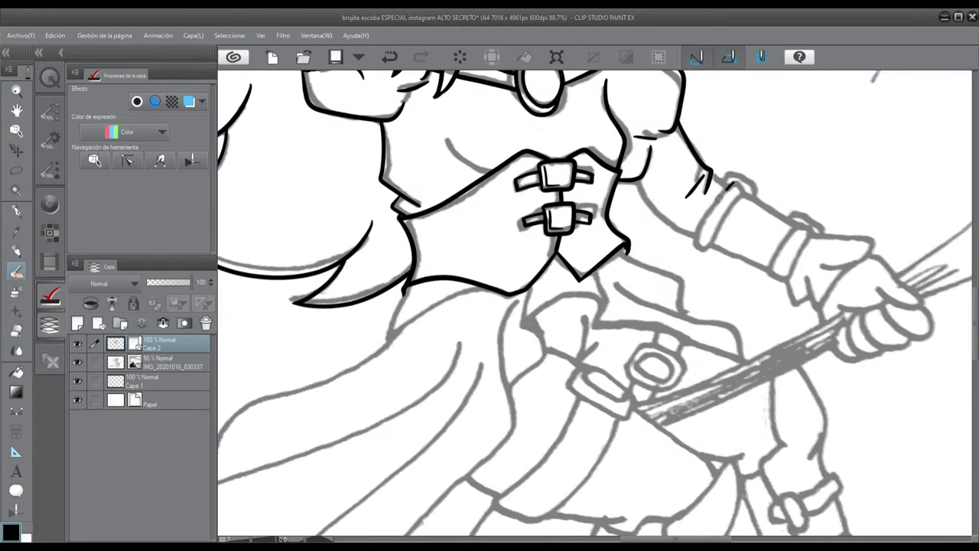
{"action": "scroll", "coordinate": [799, 224], "scroll_direction": "up", "scroll_amount": 3}
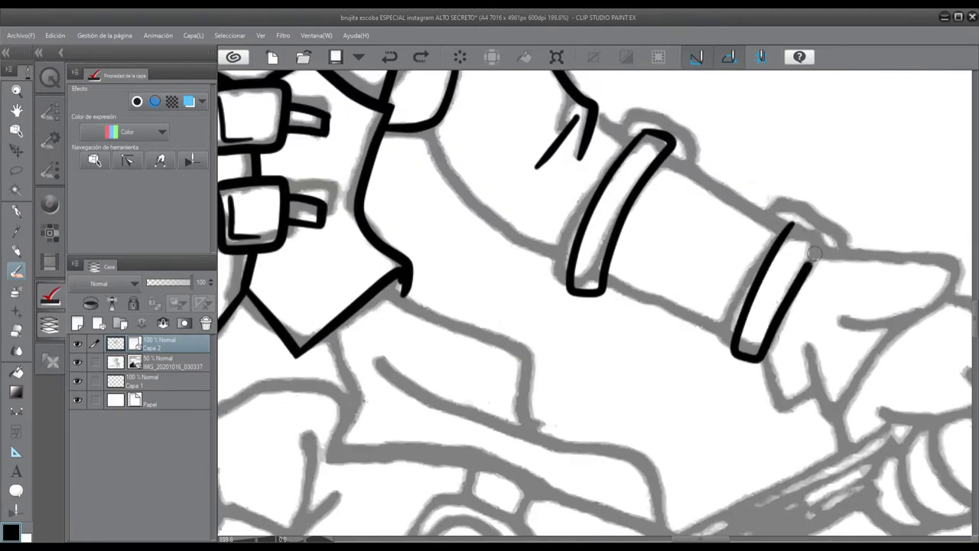
{"action": "scroll", "coordinate": [483, 161], "scroll_direction": "down", "scroll_amount": 2}
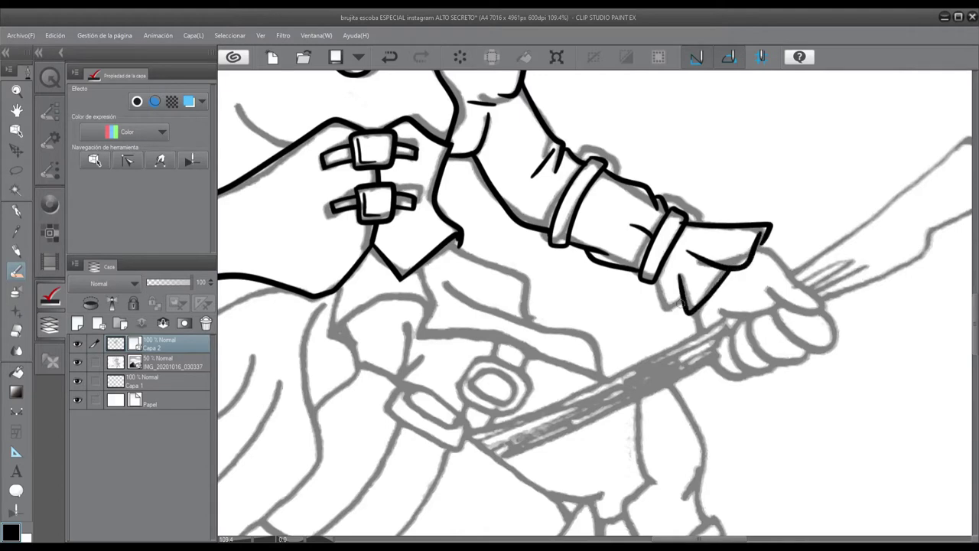
{"action": "scroll", "coordinate": [669, 294], "scroll_direction": "up", "scroll_amount": 2}
{"action": "key", "text": "ctrl+z"}
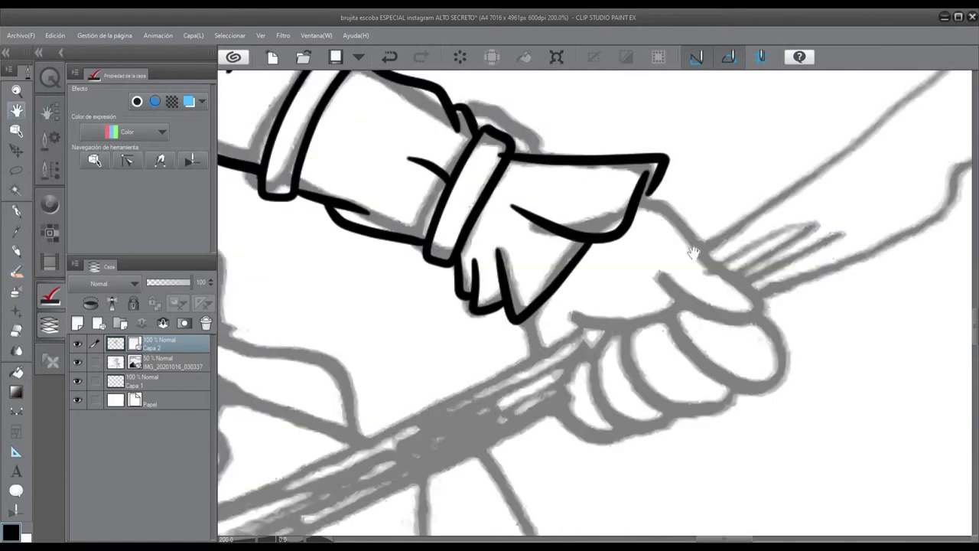
Ink the back of the gripping hand, the thumb and the curled fingers around the broomstick.
{"action": "scroll", "coordinate": [623, 161], "scroll_direction": "up", "scroll_amount": 1}
{"action": "left_click_drag", "start_coordinate": [622, 161], "coordinate": [757, 267]}
{"action": "mouse_move", "coordinate": [646, 234]}
{"action": "left_mouse_down"}
{"action": "mouse_move", "coordinate": [658, 283]}
{"action": "mouse_move", "coordinate": [733, 289]}
{"action": "left_mouse_up"}
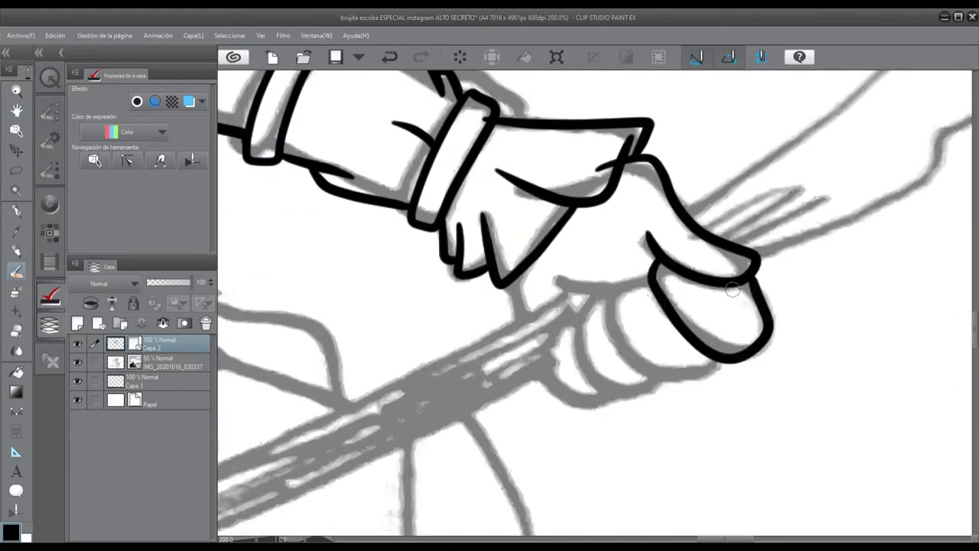
{"action": "mouse_move", "coordinate": [623, 277]}
{"action": "left_mouse_down"}
{"action": "mouse_move", "coordinate": [719, 378]}
{"action": "mouse_move", "coordinate": [581, 315]}
{"action": "left_mouse_up"}
{"action": "mouse_move", "coordinate": [589, 299]}
{"action": "left_mouse_down"}
{"action": "mouse_move", "coordinate": [650, 398]}
{"action": "mouse_move", "coordinate": [566, 413]}
{"action": "left_mouse_up"}
Ink both edges of the broomstick's knotted section extending beyond the gripping hand.
{"action": "mouse_move", "coordinate": [593, 280]}
{"action": "left_mouse_down"}
{"action": "mouse_move", "coordinate": [550, 300]}
{"action": "mouse_move", "coordinate": [777, 168]}
{"action": "mouse_move", "coordinate": [881, 136]}
{"action": "left_mouse_up"}
{"action": "scroll", "coordinate": [549, 378], "scroll_direction": "down", "scroll_amount": 1}
{"action": "scroll", "coordinate": [459, 313], "scroll_direction": "down", "scroll_amount": 2}
{"action": "mouse_move", "coordinate": [881, 138]}
{"action": "left_mouse_down"}
{"action": "mouse_move", "coordinate": [659, 315]}
{"action": "mouse_move", "coordinate": [598, 349]}
{"action": "left_mouse_up"}
{"action": "scroll", "coordinate": [563, 347], "scroll_direction": "up", "scroll_amount": 2}
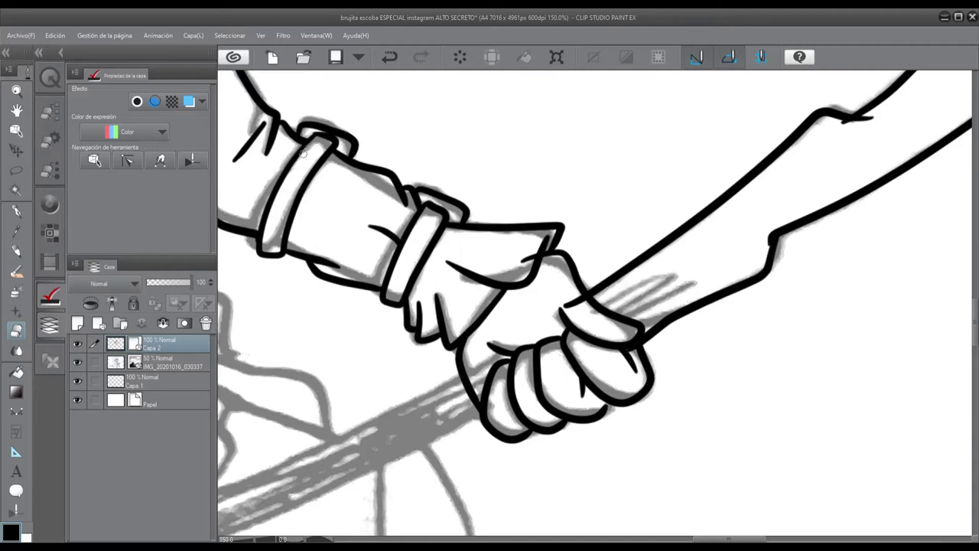
Erase the overlapping lines at the glove straps and gripping hand, and touch up the fingers' contours.
{"action": "scroll", "coordinate": [304, 151], "scroll_direction": "up", "scroll_amount": 1}
{"action": "left_click_drag", "start_coordinate": [306, 191], "coordinate": [504, 126]}
{"action": "scroll", "coordinate": [742, 351], "scroll_direction": "up", "scroll_amount": 1}
{"action": "key", "text": "p"}
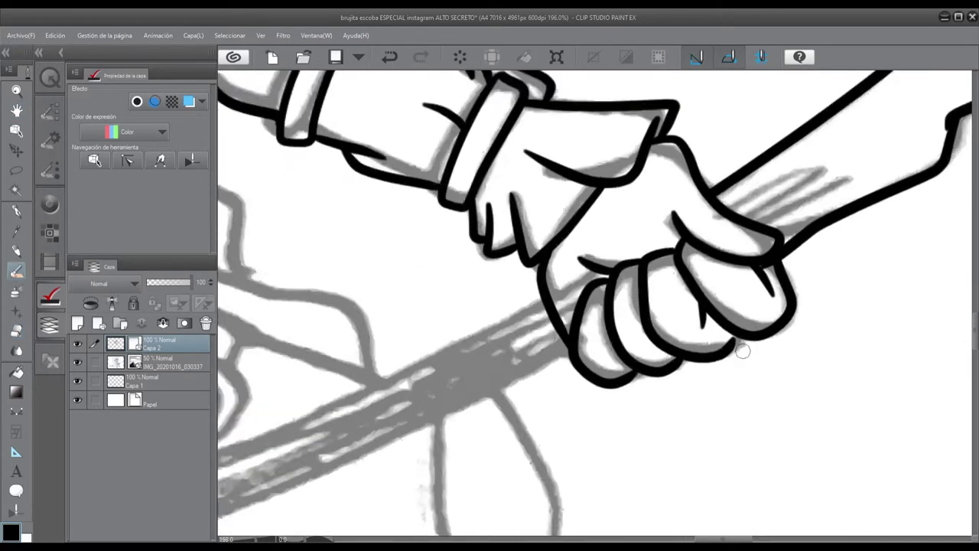
{"action": "scroll", "coordinate": [742, 351], "scroll_direction": "down", "scroll_amount": 2}
{"action": "scroll", "coordinate": [619, 372], "scroll_direction": "up", "scroll_amount": 2}
Ink both long edges of the broomstick shaft from the gripping hand to the broom head.
{"action": "scroll", "coordinate": [597, 321], "scroll_direction": "down", "scroll_amount": 4}
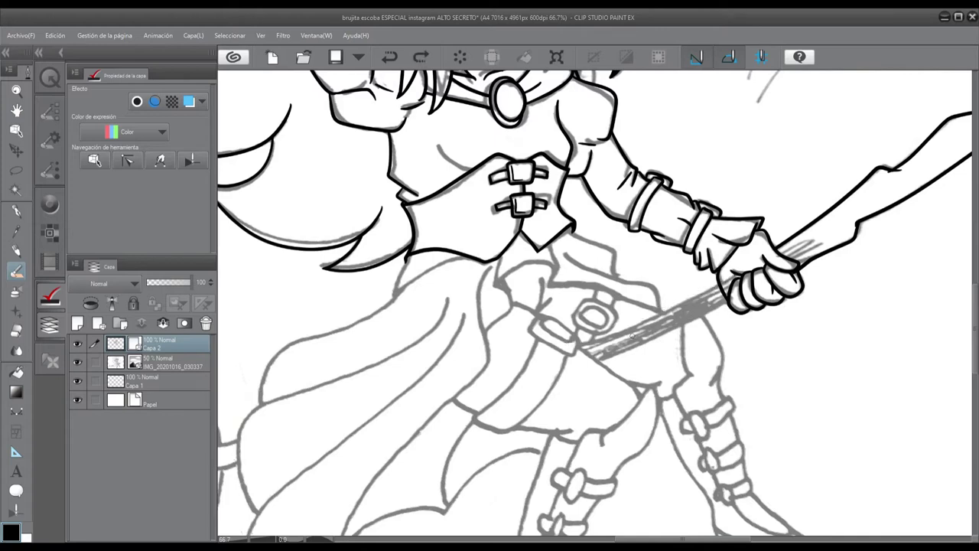
{"action": "scroll", "coordinate": [631, 336], "scroll_direction": "down", "scroll_amount": 1}
{"action": "left_click_drag", "start_coordinate": [721, 285], "coordinate": [253, 426]}
{"action": "left_click_drag", "start_coordinate": [711, 308], "coordinate": [533, 385]}
{"action": "left_click_drag", "start_coordinate": [534, 386], "coordinate": [269, 447]}
{"action": "scroll", "coordinate": [698, 339], "scroll_direction": "up", "scroll_amount": 4}
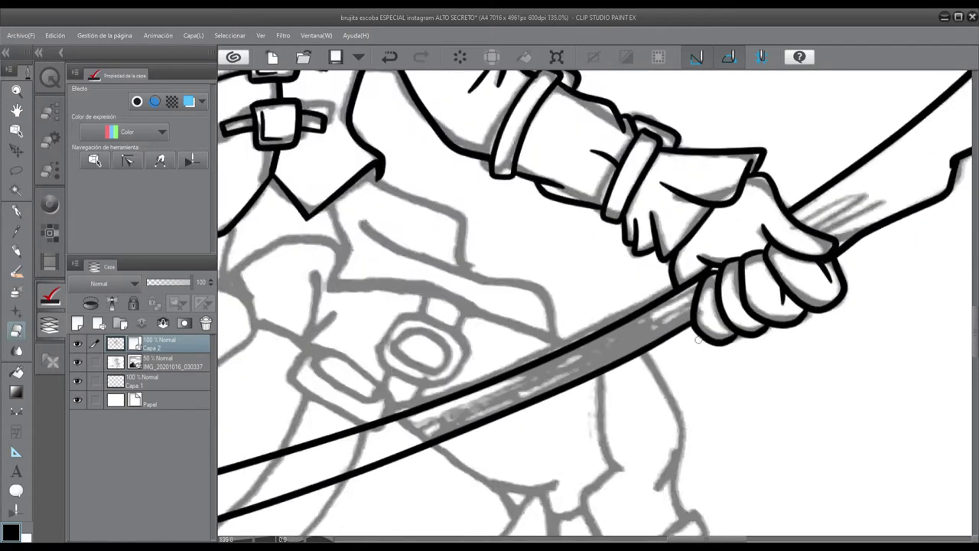
{"action": "scroll", "coordinate": [698, 339], "scroll_direction": "down", "scroll_amount": 2}
Ink the ruffled fabric flaps below the bodice's pointed hem, with their folded edges.
{"action": "key", "text": "p"}
{"action": "scroll", "coordinate": [489, 291], "scroll_direction": "up", "scroll_amount": 1}
{"action": "left_click_drag", "start_coordinate": [491, 291], "coordinate": [436, 401]}
{"action": "left_click_drag", "start_coordinate": [474, 306], "coordinate": [626, 328]}
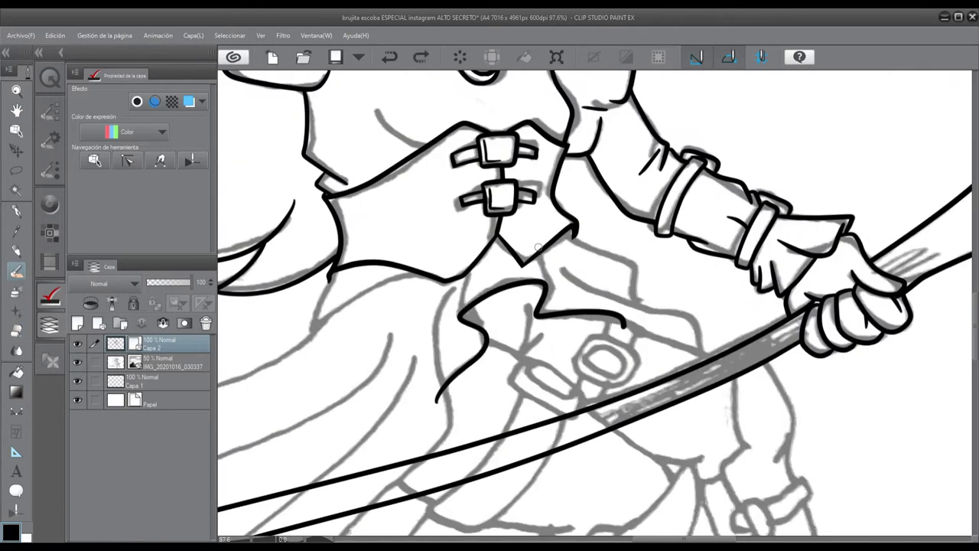
{"action": "left_click_drag", "start_coordinate": [593, 285], "coordinate": [694, 357]}
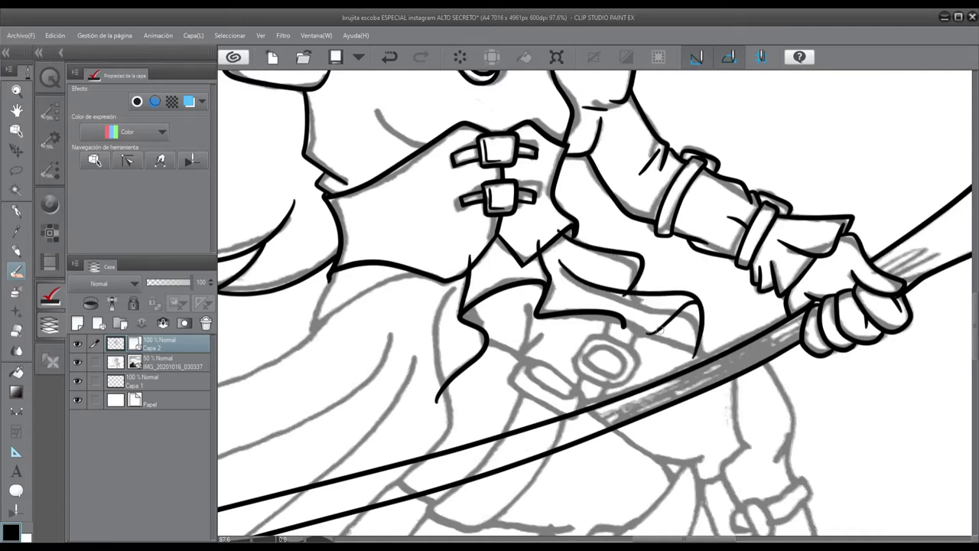
Ink the long flowing drape with its inner folds, and erase the broomstick lines crossing it.
{"action": "scroll", "coordinate": [702, 310], "scroll_direction": "down", "scroll_amount": 3}
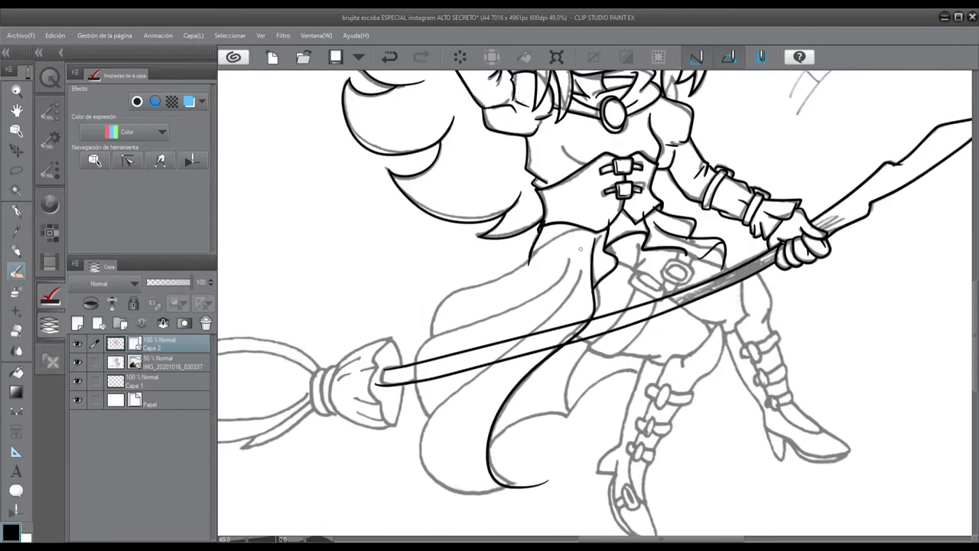
{"action": "scroll", "coordinate": [440, 336], "scroll_direction": "up", "scroll_amount": 2}
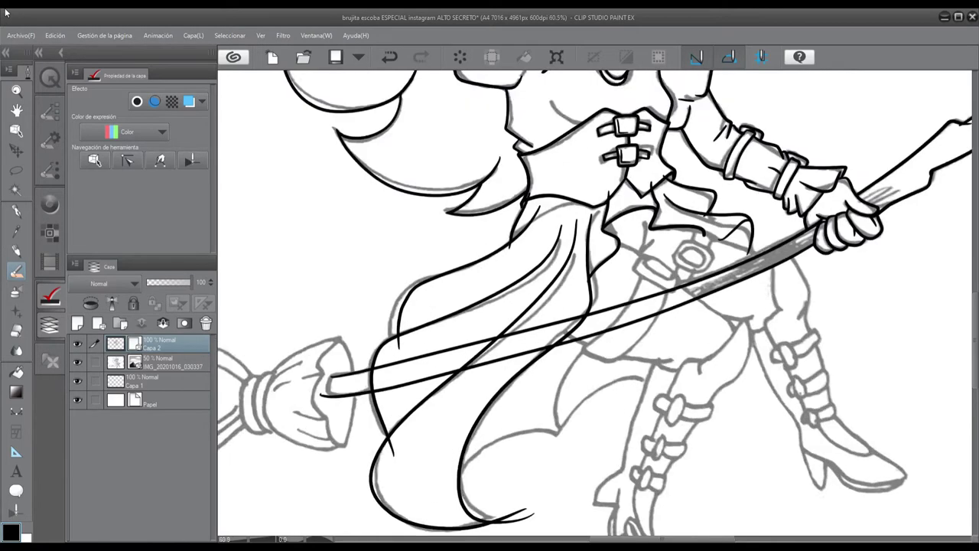
{"action": "key", "text": "e"}
{"action": "left_click_drag", "start_coordinate": [474, 337], "coordinate": [336, 398]}
{"action": "left_click_drag", "start_coordinate": [581, 310], "coordinate": [440, 374]}
{"action": "scroll", "coordinate": [528, 119], "scroll_direction": "up", "scroll_amount": 2}
{"action": "scroll", "coordinate": [527, 119], "scroll_direction": "down", "scroll_amount": 1}
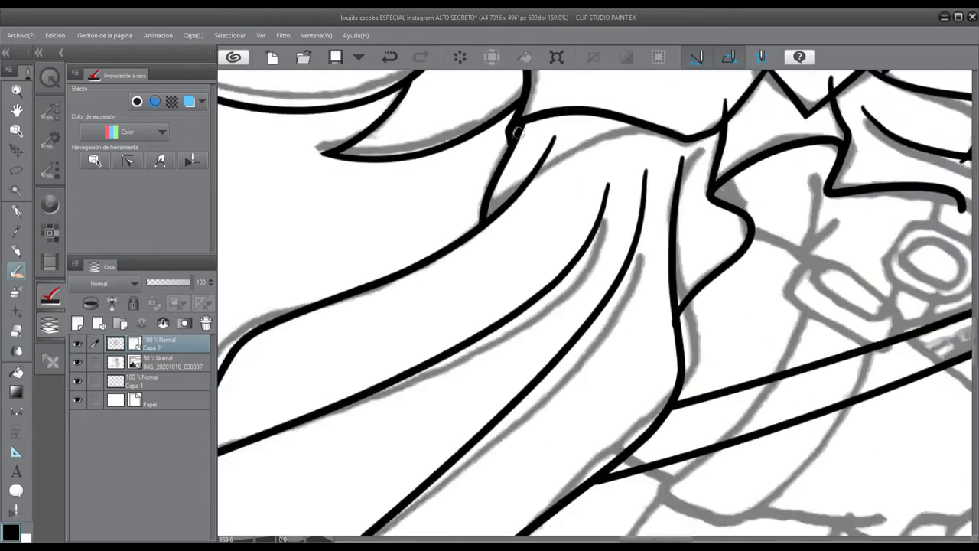
Ink the fabric edge across the hip and the outer frame of the rounded belt buckle below it.
{"action": "scroll", "coordinate": [704, 334], "scroll_direction": "down", "scroll_amount": 1}
{"action": "mouse_move", "coordinate": [703, 334]}
{"action": "left_mouse_down"}
{"action": "mouse_move", "coordinate": [612, 229]}
{"action": "mouse_move", "coordinate": [535, 267]}
{"action": "mouse_move", "coordinate": [464, 321]}
{"action": "mouse_move", "coordinate": [382, 317]}
{"action": "left_mouse_up"}
{"action": "scroll", "coordinate": [382, 317], "scroll_direction": "up", "scroll_amount": 1}
{"action": "key", "text": "ctrl+y"}
{"action": "key", "text": "ctrl+z"}
{"action": "key", "text": "ctrl+y"}
{"action": "scroll", "coordinate": [382, 321], "scroll_direction": "up", "scroll_amount": 1}
{"action": "left_click_drag", "start_coordinate": [394, 386], "coordinate": [392, 382]}
{"action": "key", "text": "ctrl+z"}
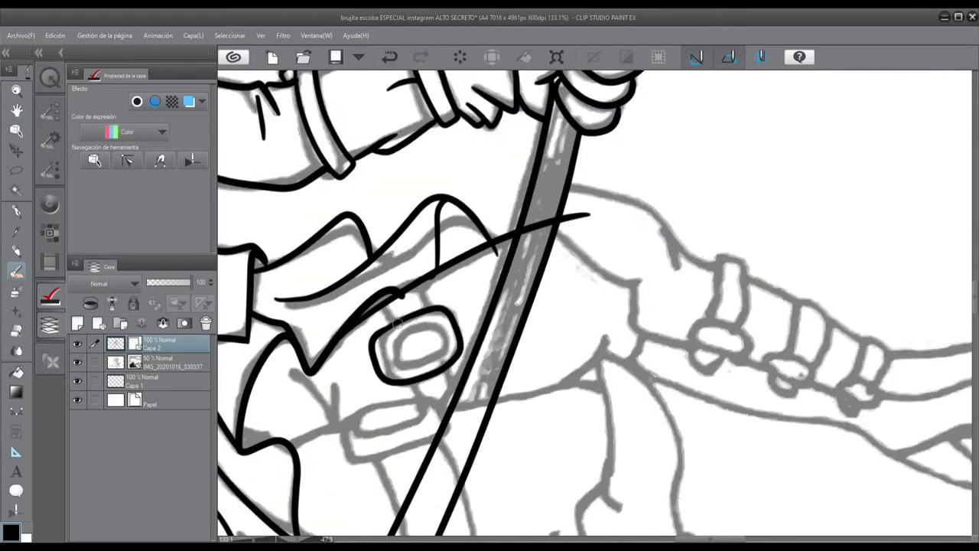
Ink the rounded buckle's inner frame and the strap running through it.
{"action": "scroll", "coordinate": [390, 352], "scroll_direction": "up", "scroll_amount": 1}
{"action": "left_click_drag", "start_coordinate": [386, 344], "coordinate": [386, 339]}
{"action": "left_click_drag", "start_coordinate": [420, 288], "coordinate": [460, 430]}
{"action": "left_click", "coordinate": [23, 330]}
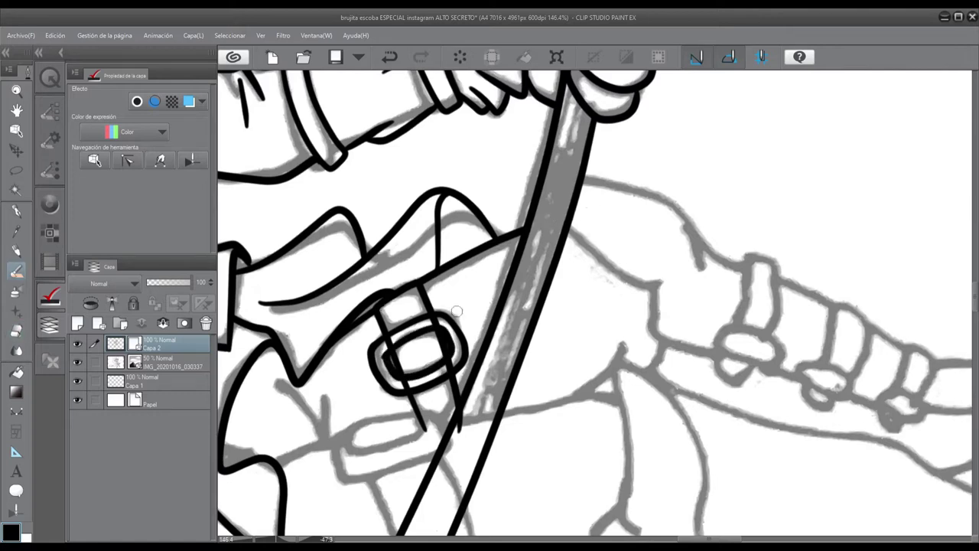
{"action": "scroll", "coordinate": [396, 356], "scroll_direction": "up", "scroll_amount": 2}
Ink the rectangular buckle and wide thigh belt, and erase the lines overlapping both buckles.
{"action": "key", "text": "r"}
{"action": "mouse_move", "coordinate": [396, 355]}
{"action": "left_mouse_down"}
{"action": "mouse_move", "coordinate": [516, 286]}
{"action": "mouse_move", "coordinate": [552, 303]}
{"action": "mouse_move", "coordinate": [569, 329]}
{"action": "left_mouse_up"}
{"action": "key", "text": "p"}
{"action": "mouse_move", "coordinate": [649, 248]}
{"action": "left_mouse_down"}
{"action": "mouse_move", "coordinate": [612, 380]}
{"action": "mouse_move", "coordinate": [645, 264]}
{"action": "mouse_move", "coordinate": [306, 202]}
{"action": "mouse_move", "coordinate": [594, 371]}
{"action": "mouse_move", "coordinate": [610, 327]}
{"action": "left_mouse_up"}
{"action": "scroll", "coordinate": [594, 371], "scroll_direction": "down", "scroll_amount": 3}
{"action": "key", "text": "r"}
{"action": "key", "text": "e"}
{"action": "scroll", "coordinate": [612, 325], "scroll_direction": "up", "scroll_amount": 3}
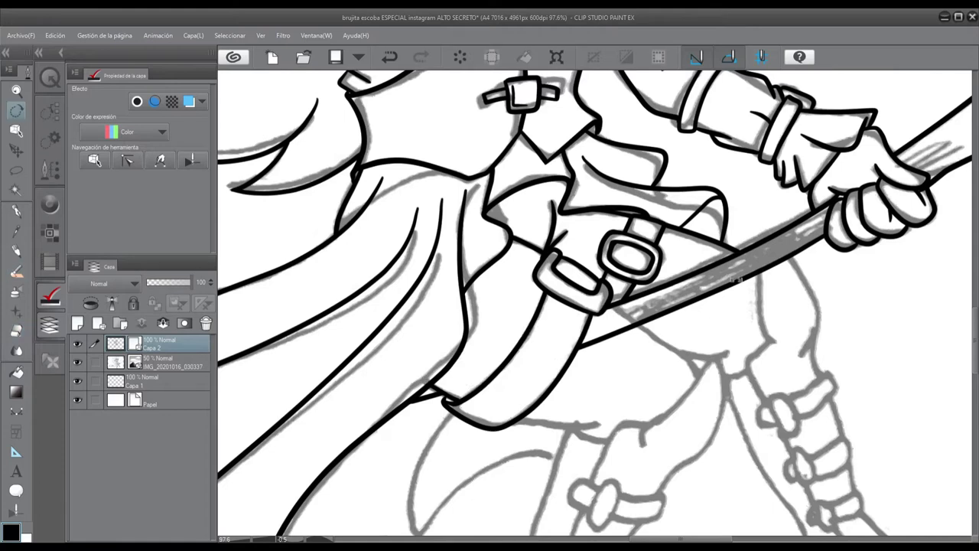
Ink the edges of the shorts' legs and the scalloped, pointed panel hanging behind the thigh.
{"action": "left_click_drag", "start_coordinate": [734, 279], "coordinate": [589, 130]}
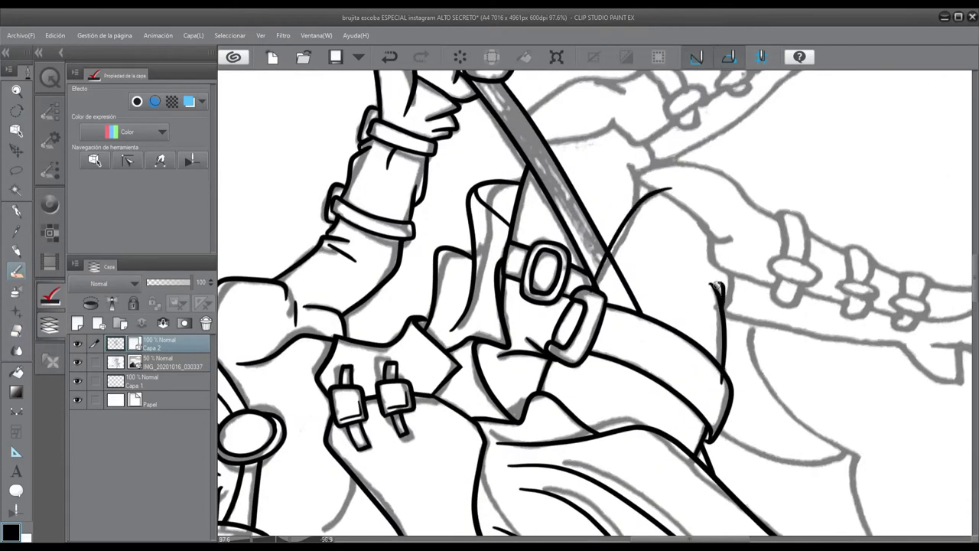
{"action": "left_click_drag", "start_coordinate": [589, 227], "coordinate": [692, 370]}
{"action": "scroll", "coordinate": [627, 291], "scroll_direction": "down", "scroll_amount": 2}
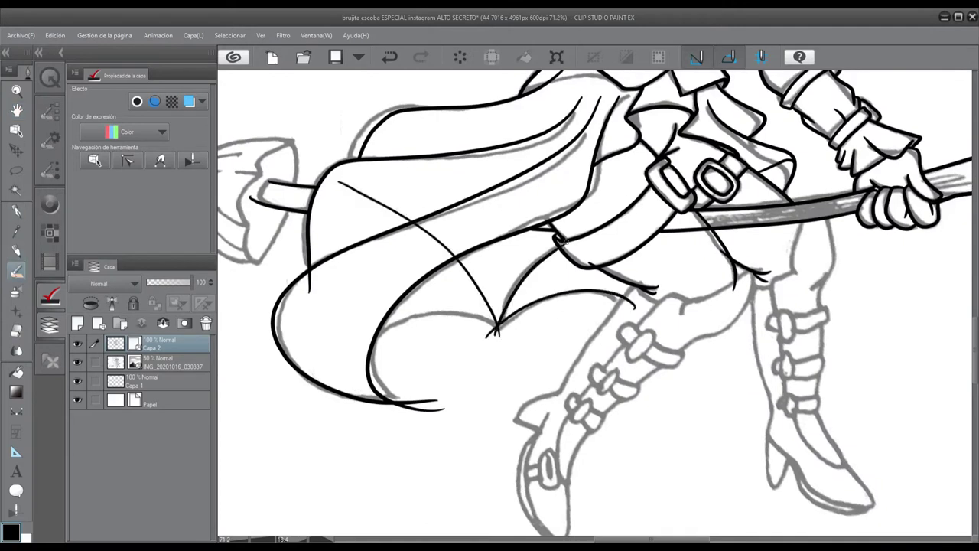
Erase the stray line ends around the thigh belt and where the pointed panel crosses the drape.
{"action": "scroll", "coordinate": [558, 240], "scroll_direction": "up", "scroll_amount": 3}
{"action": "left_click_drag", "start_coordinate": [558, 240], "coordinate": [402, 257]}
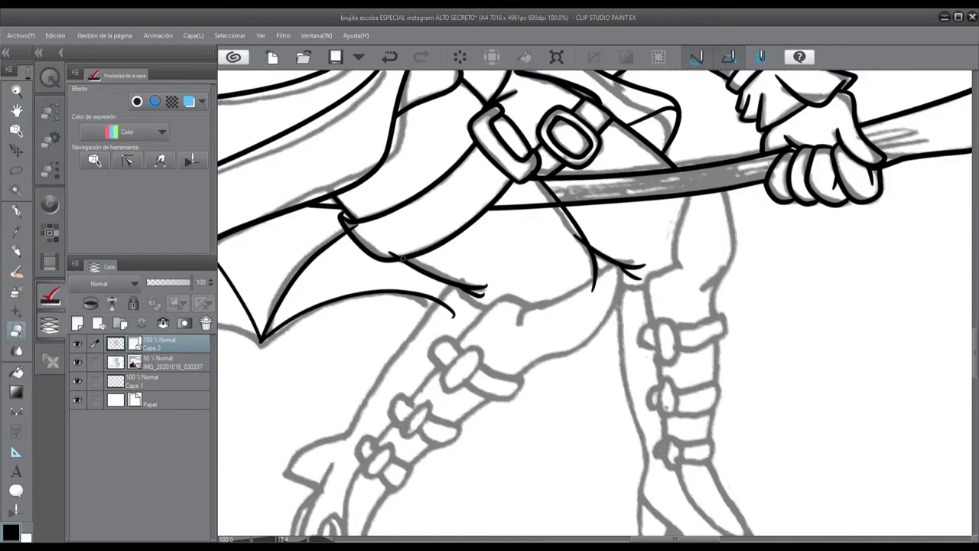
{"action": "scroll", "coordinate": [590, 247], "scroll_direction": "up", "scroll_amount": 1}
{"action": "scroll", "coordinate": [591, 246], "scroll_direction": "down", "scroll_amount": 3}
{"action": "left_click_drag", "start_coordinate": [590, 246], "coordinate": [400, 304]}
{"action": "scroll", "coordinate": [452, 364], "scroll_direction": "up", "scroll_amount": 3}
{"action": "key", "text": "e"}
Ink the far leg's knee, the tall boot's contour and the shoe front.
{"action": "scroll", "coordinate": [452, 364], "scroll_direction": "down", "scroll_amount": 2}
{"action": "scroll", "coordinate": [494, 454], "scroll_direction": "up", "scroll_amount": 1}
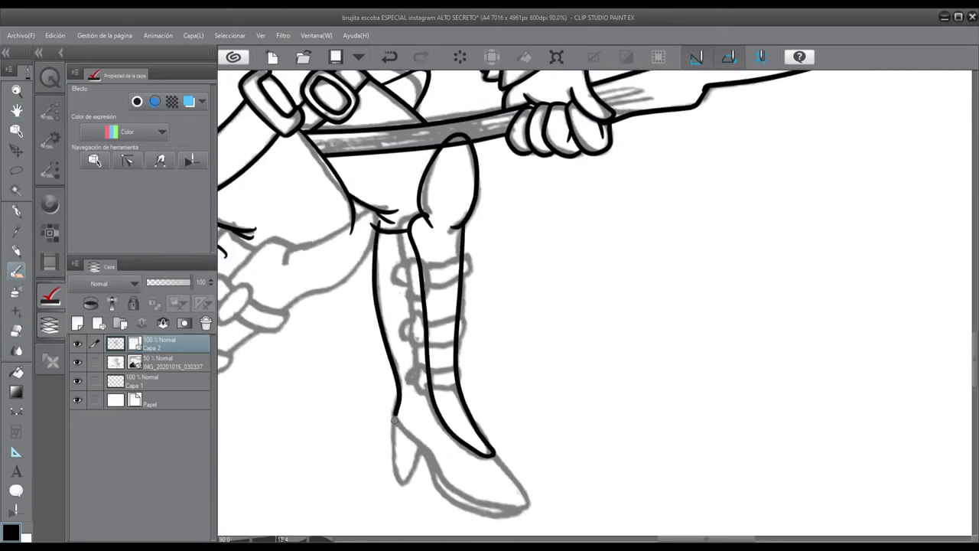
{"action": "scroll", "coordinate": [450, 300], "scroll_direction": "up", "scroll_amount": 1}
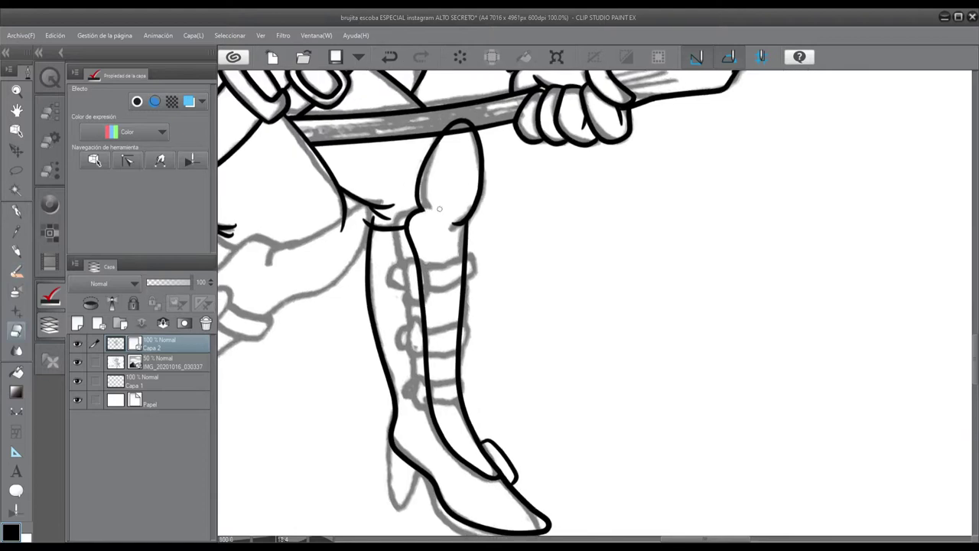
{"action": "scroll", "coordinate": [364, 228], "scroll_direction": "up", "scroll_amount": 2}
Ink three small rectangular buckles down the shin of the far boot.
{"action": "key", "text": "b"}
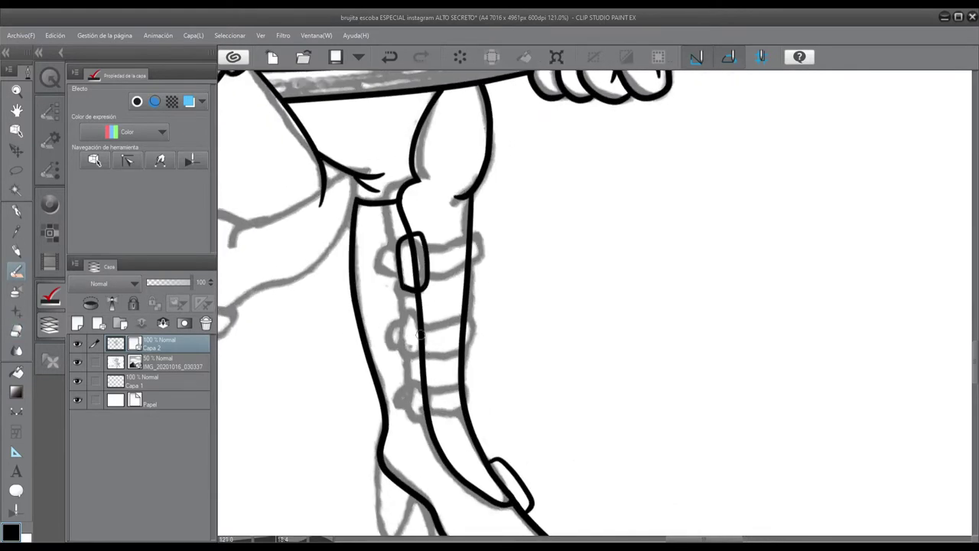
{"action": "scroll", "coordinate": [417, 420], "scroll_direction": "up", "scroll_amount": 1}
{"action": "key", "text": "ctrl+z"}
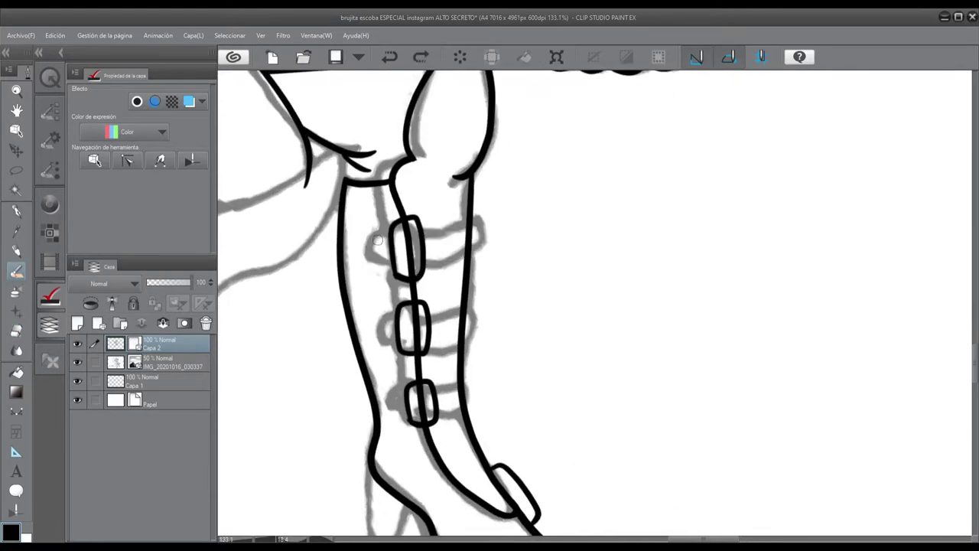
{"action": "key", "text": "ctrl+z"}
{"action": "key", "text": "ctrl+z"}
{"action": "key", "text": "ctrl+z"}
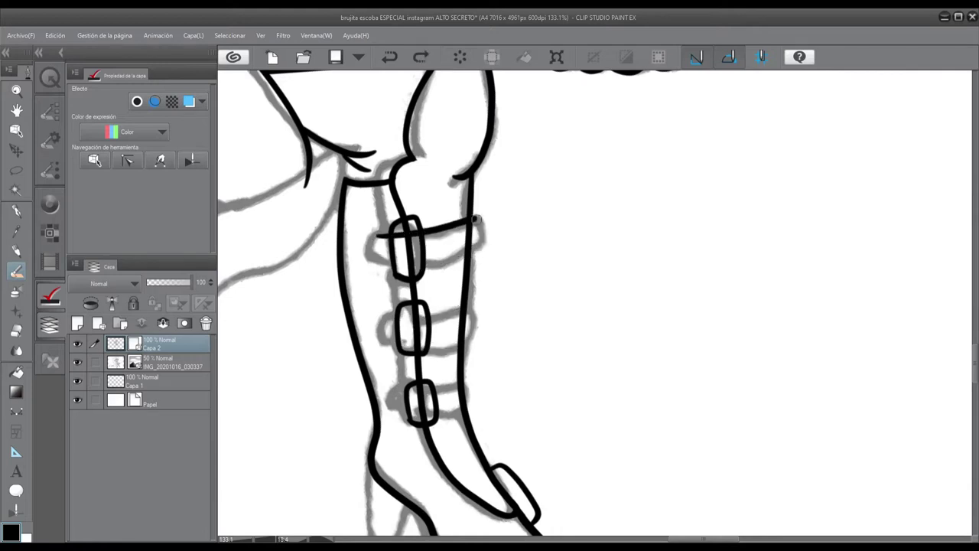
{"action": "scroll", "coordinate": [590, 301], "scroll_direction": "up", "scroll_amount": 3}
{"action": "key", "text": "ctrl+z"}
{"action": "key", "text": "ctrl+z"}
{"action": "key", "text": "ctrl+z"}
Ink the straps running through the far boot's three shin buckles, with their short protruding ends.
{"action": "left_click_drag", "start_coordinate": [373, 191], "coordinate": [390, 256]}
{"action": "left_click_drag", "start_coordinate": [399, 181], "coordinate": [387, 260]}
{"action": "scroll", "coordinate": [387, 260], "scroll_direction": "down", "scroll_amount": 1}
{"action": "scroll", "coordinate": [390, 306], "scroll_direction": "down", "scroll_amount": 1}
{"action": "mouse_move", "coordinate": [392, 312]}
{"action": "left_mouse_down"}
{"action": "mouse_move", "coordinate": [388, 305]}
{"action": "mouse_move", "coordinate": [436, 364]}
{"action": "mouse_move", "coordinate": [400, 321]}
{"action": "left_mouse_up"}
{"action": "key", "text": "ctrl+z"}
{"action": "left_click_drag", "start_coordinate": [429, 321], "coordinate": [428, 248]}
{"action": "mouse_move", "coordinate": [402, 341]}
{"action": "left_mouse_down"}
{"action": "mouse_move", "coordinate": [437, 391]}
{"action": "mouse_move", "coordinate": [405, 340]}
{"action": "left_mouse_up"}
{"action": "mouse_move", "coordinate": [451, 229]}
{"action": "left_mouse_down"}
{"action": "mouse_move", "coordinate": [463, 219]}
{"action": "mouse_move", "coordinate": [17, 280]}
{"action": "left_mouse_up"}
{"action": "left_click", "coordinate": [17, 277]}
{"action": "left_click_drag", "start_coordinate": [551, 267], "coordinate": [577, 396]}
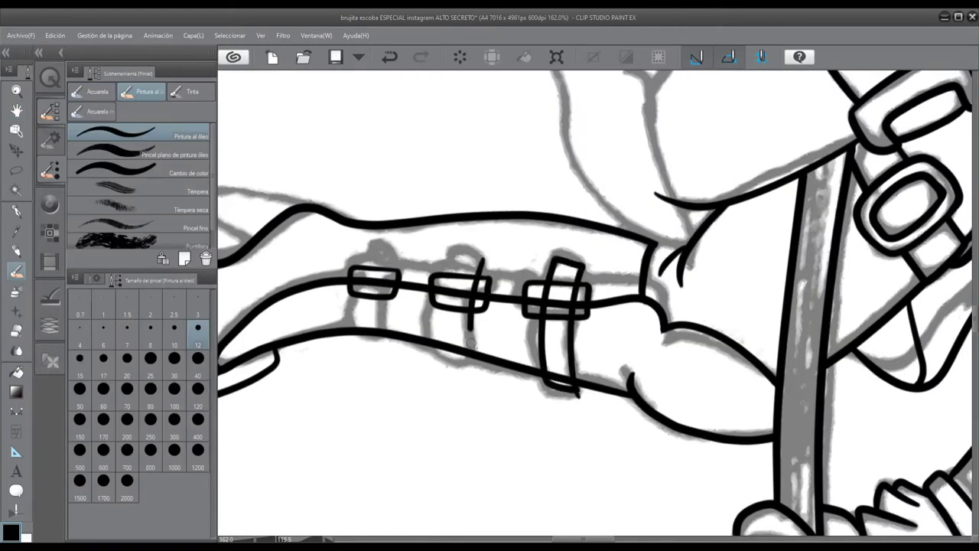
{"action": "key", "text": "ctrl+z"}
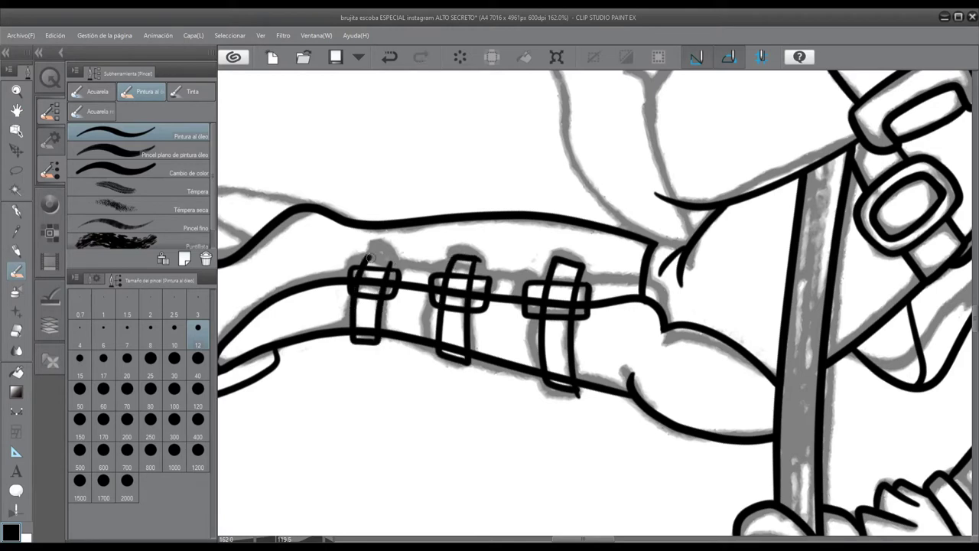
Erase the boot and strap lines overlapping inside the far boot's three buckles and straps.
{"action": "scroll", "coordinate": [364, 266], "scroll_direction": "up", "scroll_amount": 1}
{"action": "left_click", "coordinate": [16, 329]}
{"action": "mouse_move", "coordinate": [398, 250]}
{"action": "left_mouse_down"}
{"action": "mouse_move", "coordinate": [496, 286]}
{"action": "mouse_move", "coordinate": [470, 356]}
{"action": "left_mouse_up"}
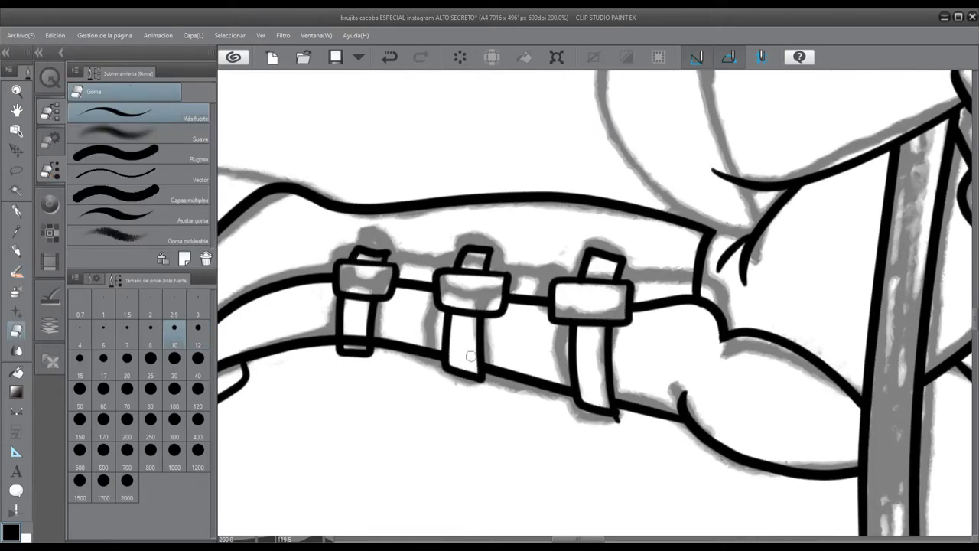
{"action": "scroll", "coordinate": [614, 444], "scroll_direction": "down", "scroll_amount": 3}
Ink the near leg's knee and boot contours and the far shoe's heel and sole, ending at brush size 15.
{"action": "key", "text": "b"}
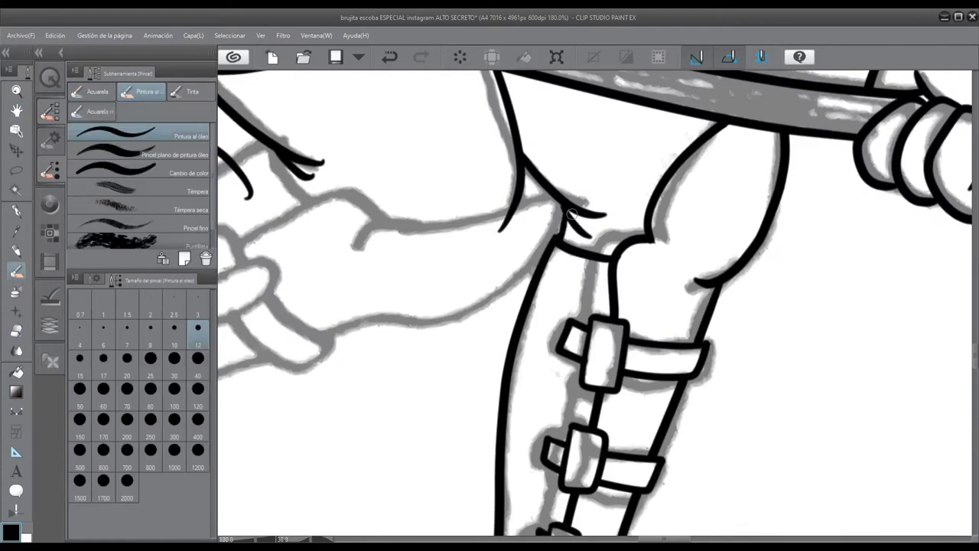
{"action": "scroll", "coordinate": [614, 444], "scroll_direction": "down", "scroll_amount": 1}
{"action": "scroll", "coordinate": [615, 445], "scroll_direction": "up", "scroll_amount": 3}
{"action": "scroll", "coordinate": [556, 409], "scroll_direction": "down", "scroll_amount": 4}
{"action": "key", "text": "at"}
{"action": "scroll", "coordinate": [556, 409], "scroll_direction": "up", "scroll_amount": 1}
{"action": "key", "text": "ctrl+z"}
{"action": "key", "text": "bracketright"}
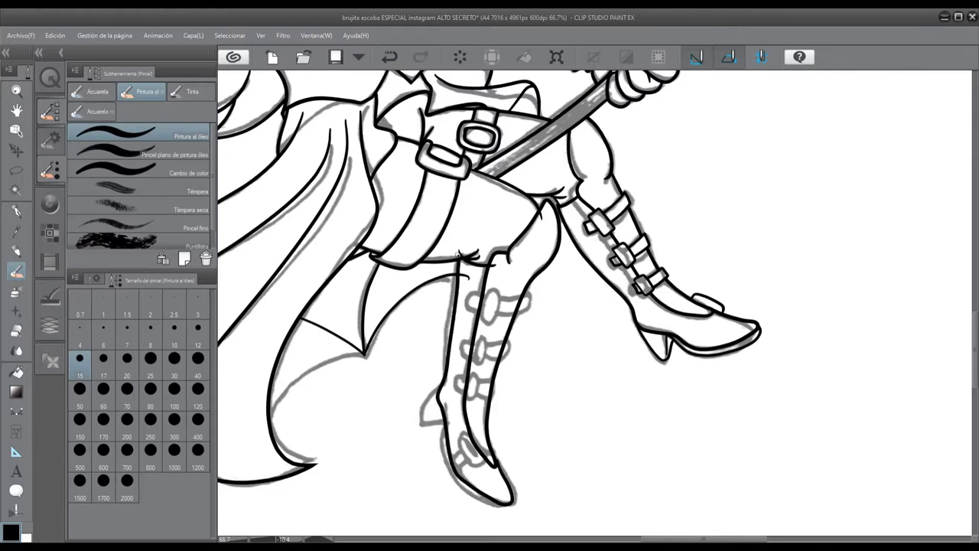
Ink the near shoe's heel and sole, and clean up the overlapping lines around the near knee.
{"action": "scroll", "coordinate": [407, 296], "scroll_direction": "up", "scroll_amount": 2}
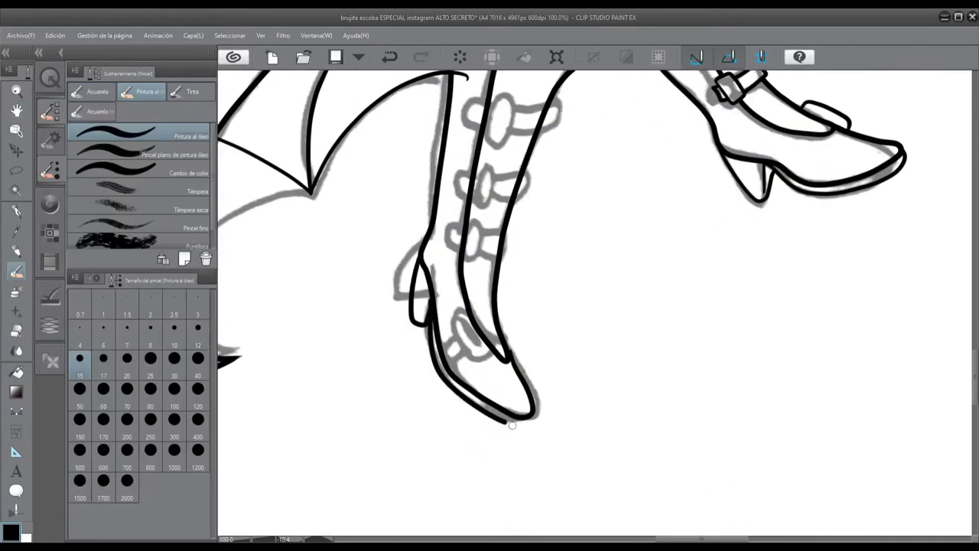
{"action": "scroll", "coordinate": [500, 230], "scroll_direction": "up", "scroll_amount": 1}
{"action": "left_click", "coordinate": [16, 329]}
{"action": "scroll", "coordinate": [448, 228], "scroll_direction": "up", "scroll_amount": 2}
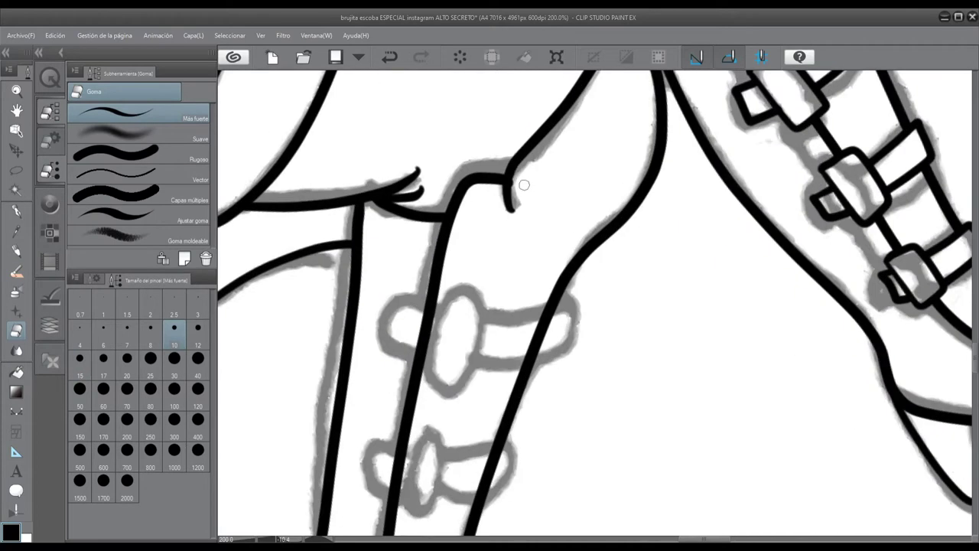
{"action": "scroll", "coordinate": [523, 300], "scroll_direction": "down", "scroll_amount": 5}
Ink the double-framed buckle and its strap on the near shoe, erasing the shoe lines beneath them.
{"action": "key", "text": "b"}
{"action": "mouse_move", "coordinate": [459, 329]}
{"action": "left_mouse_down"}
{"action": "mouse_move", "coordinate": [447, 317]}
{"action": "mouse_move", "coordinate": [453, 327]}
{"action": "left_mouse_up"}
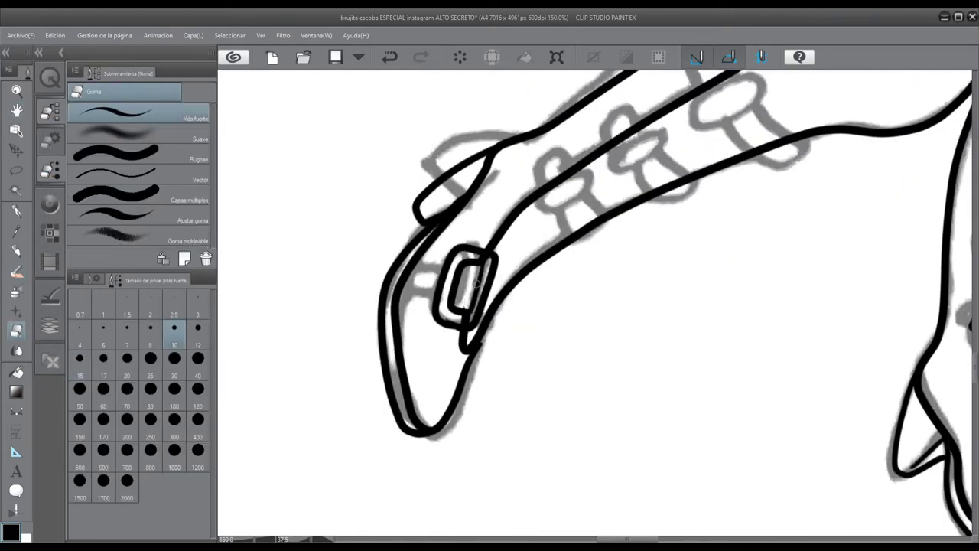
{"action": "scroll", "coordinate": [480, 263], "scroll_direction": "up", "scroll_amount": 2}
{"action": "scroll", "coordinate": [497, 276], "scroll_direction": "up", "scroll_amount": 2}
{"action": "left_click_drag", "start_coordinate": [422, 228], "coordinate": [370, 217]}
{"action": "left_click_drag", "start_coordinate": [405, 286], "coordinate": [341, 264]}
{"action": "scroll", "coordinate": [341, 264], "scroll_direction": "down", "scroll_amount": 3}
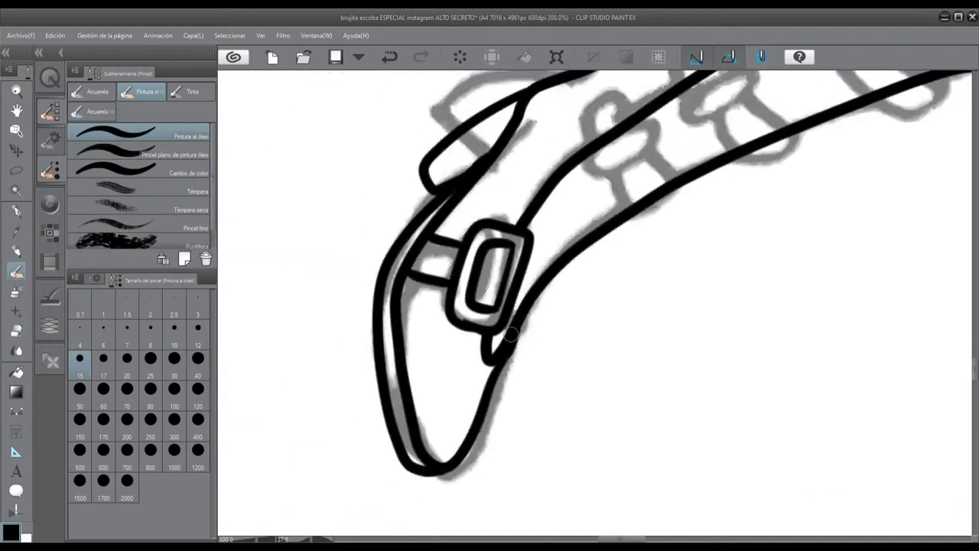
{"action": "key", "text": "p"}
{"action": "scroll", "coordinate": [802, 240], "scroll_direction": "up", "scroll_amount": 2}
{"action": "key", "text": "b"}
{"action": "mouse_move", "coordinate": [623, 296]}
{"action": "left_mouse_down"}
{"action": "mouse_move", "coordinate": [593, 439]}
{"action": "mouse_move", "coordinate": [623, 297]}
{"action": "left_mouse_up"}
{"action": "left_click_drag", "start_coordinate": [484, 398], "coordinate": [459, 272]}
{"action": "left_click", "coordinate": [390, 57]}
{"action": "left_click", "coordinate": [395, 58]}
{"action": "left_click_drag", "start_coordinate": [549, 294], "coordinate": [552, 290]}
Set the brush size to 10 and ink three rectangular buckles with straps down the near boot's shin.
{"action": "left_click", "coordinate": [174, 327]}
{"action": "left_click_drag", "start_coordinate": [438, 270], "coordinate": [442, 306]}
{"action": "key", "text": "ctrl+z"}
{"action": "key", "text": "ctrl+z"}
{"action": "left_click_drag", "start_coordinate": [549, 289], "coordinate": [623, 307]}
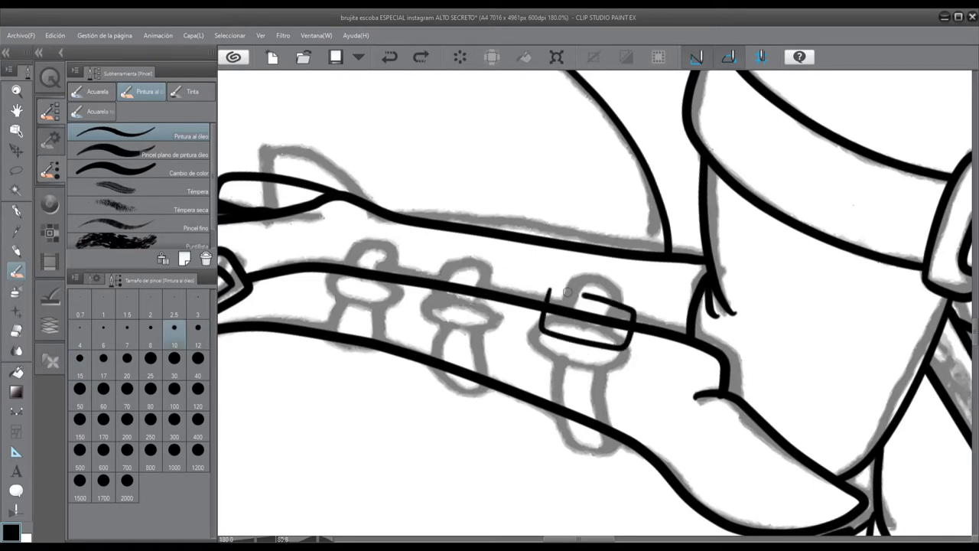
{"action": "left_click_drag", "start_coordinate": [590, 433], "coordinate": [633, 289]}
{"action": "mouse_move", "coordinate": [501, 266]}
{"action": "left_mouse_down"}
{"action": "mouse_move", "coordinate": [501, 275]}
{"action": "mouse_move", "coordinate": [518, 268]}
{"action": "left_mouse_up"}
Erase the lines overlapping inside the near boot's three buckles and straps.
{"action": "scroll", "coordinate": [380, 253], "scroll_direction": "up", "scroll_amount": 2}
{"action": "key", "text": "e"}
{"action": "mouse_move", "coordinate": [360, 271]}
{"action": "left_mouse_down"}
{"action": "mouse_move", "coordinate": [634, 329]}
{"action": "mouse_move", "coordinate": [677, 392]}
{"action": "left_mouse_up"}
{"action": "scroll", "coordinate": [677, 392], "scroll_direction": "down", "scroll_amount": 3}
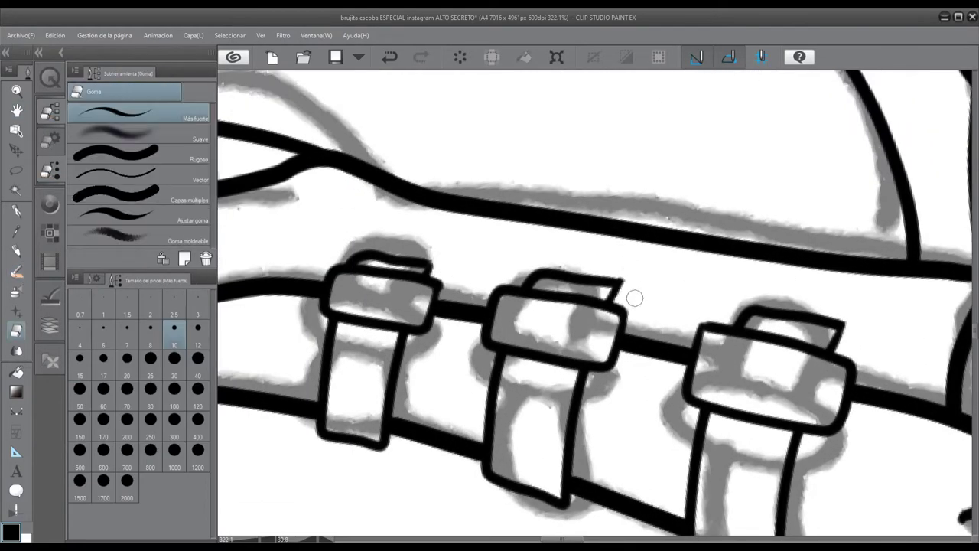
Ink the broom head's flared cloth cover with its wavy rim and vertical folds, using brush size 15.
{"action": "scroll", "coordinate": [622, 277], "scroll_direction": "down", "scroll_amount": 6}
{"action": "left_click", "coordinate": [49, 76]}
{"action": "scroll", "coordinate": [628, 205], "scroll_direction": "up", "scroll_amount": 4}
{"action": "scroll", "coordinate": [627, 205], "scroll_direction": "down", "scroll_amount": 2}
{"action": "key", "text": "p"}
{"action": "key", "text": "ctrl+z"}
{"action": "scroll", "coordinate": [642, 268], "scroll_direction": "up", "scroll_amount": 1}
{"action": "scroll", "coordinate": [643, 267], "scroll_direction": "down", "scroll_amount": 3}
{"action": "scroll", "coordinate": [382, 429], "scroll_direction": "up", "scroll_amount": 3}
{"action": "left_click", "coordinate": [49, 111]}
{"action": "scroll", "coordinate": [475, 253], "scroll_direction": "up", "scroll_amount": 1}
{"action": "mouse_move", "coordinate": [450, 254]}
{"action": "left_mouse_down"}
{"action": "mouse_move", "coordinate": [511, 275]}
{"action": "mouse_move", "coordinate": [535, 321]}
{"action": "mouse_move", "coordinate": [498, 302]}
{"action": "left_mouse_up"}
{"action": "mouse_move", "coordinate": [480, 167]}
{"action": "left_mouse_down"}
{"action": "mouse_move", "coordinate": [530, 338]}
{"action": "mouse_move", "coordinate": [687, 244]}
{"action": "mouse_move", "coordinate": [577, 332]}
{"action": "left_mouse_up"}
{"action": "key", "text": "ctrl+z"}
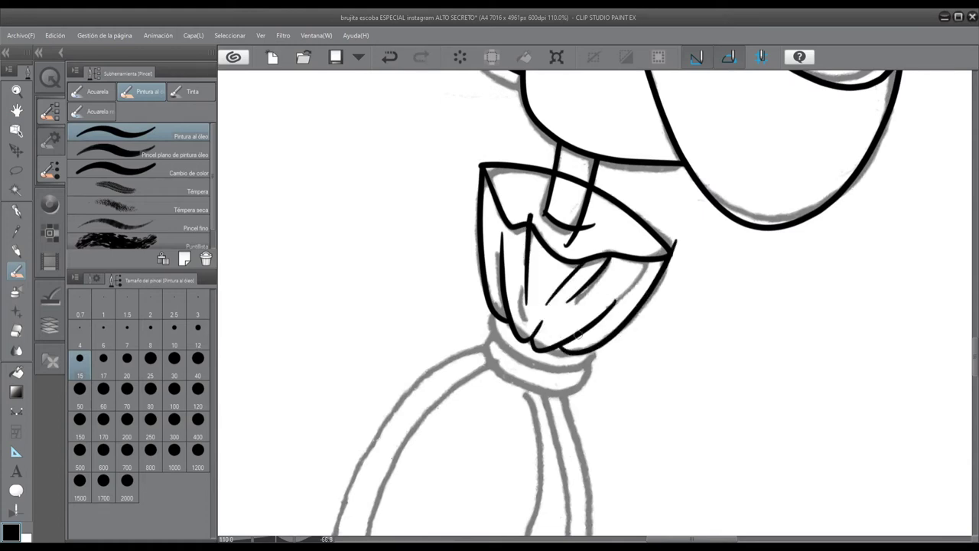
Ink the band tied below the cloth cover and the long broom bristles with jagged, pointed tips.
{"action": "scroll", "coordinate": [547, 386], "scroll_direction": "down", "scroll_amount": 1}
{"action": "mouse_move", "coordinate": [572, 153]}
{"action": "left_mouse_down"}
{"action": "mouse_move", "coordinate": [374, 398]}
{"action": "mouse_move", "coordinate": [450, 380]}
{"action": "left_mouse_up"}
{"action": "left_click_drag", "start_coordinate": [369, 472], "coordinate": [452, 440]}
{"action": "mouse_move", "coordinate": [403, 505]}
{"action": "left_mouse_down"}
{"action": "mouse_move", "coordinate": [618, 163]}
{"action": "mouse_move", "coordinate": [488, 523]}
{"action": "left_mouse_up"}
{"action": "left_click_drag", "start_coordinate": [461, 497], "coordinate": [544, 441]}
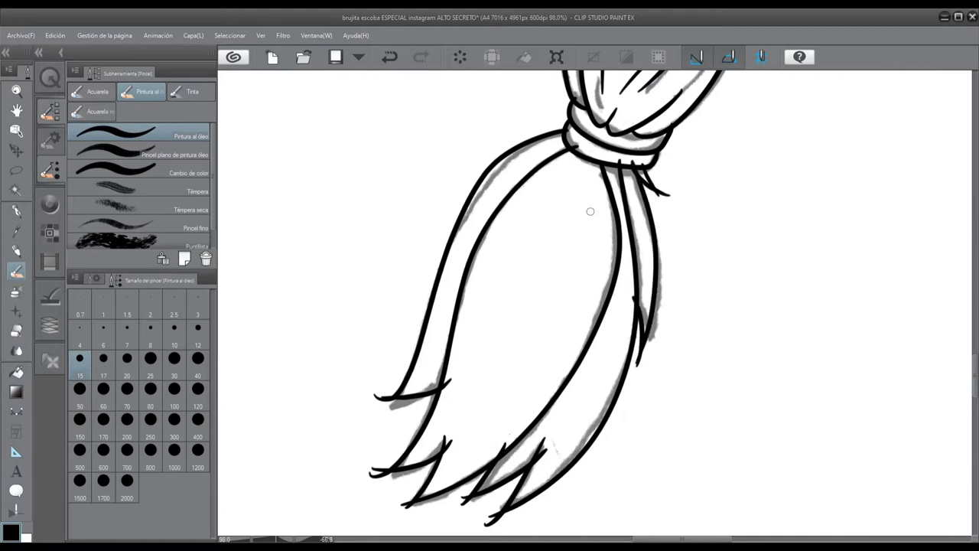
Ink thin strand lines inside the broom bristles, fanning out below the band and running along both sides.
{"action": "left_click_drag", "start_coordinate": [572, 155], "coordinate": [509, 262]}
{"action": "scroll", "coordinate": [552, 158], "scroll_direction": "up", "scroll_amount": 2}
{"action": "left_click_drag", "start_coordinate": [594, 168], "coordinate": [567, 278]}
{"action": "scroll", "coordinate": [649, 258], "scroll_direction": "down", "scroll_amount": 3}
{"action": "left_click_drag", "start_coordinate": [652, 203], "coordinate": [610, 299]}
{"action": "scroll", "coordinate": [612, 230], "scroll_direction": "down", "scroll_amount": 2}
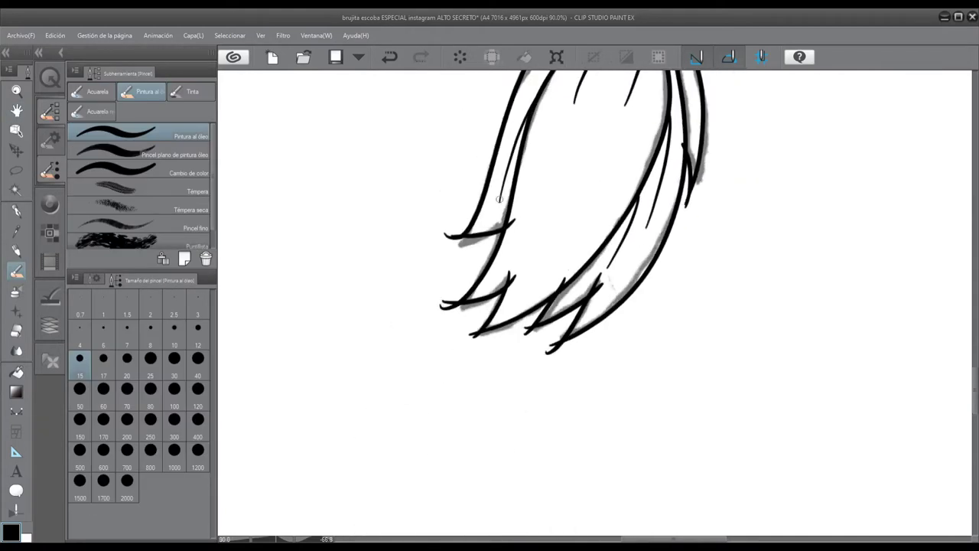
Erase the overshooting line ends on the broom's cloth cover and ink a short extra fold under its rim.
{"action": "key", "text": "e"}
{"action": "scroll", "coordinate": [609, 188], "scroll_direction": "up", "scroll_amount": 6}
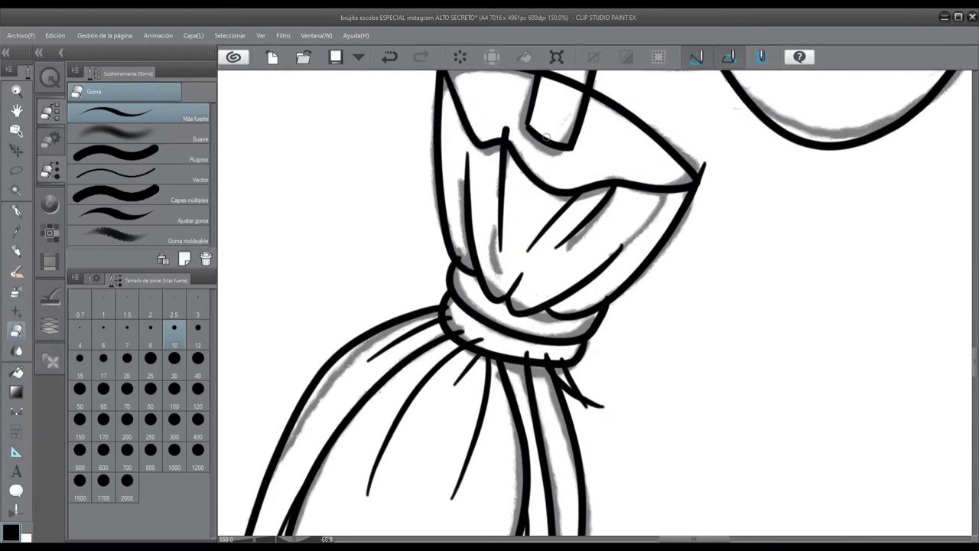
{"action": "scroll", "coordinate": [472, 434], "scroll_direction": "up", "scroll_amount": 5}
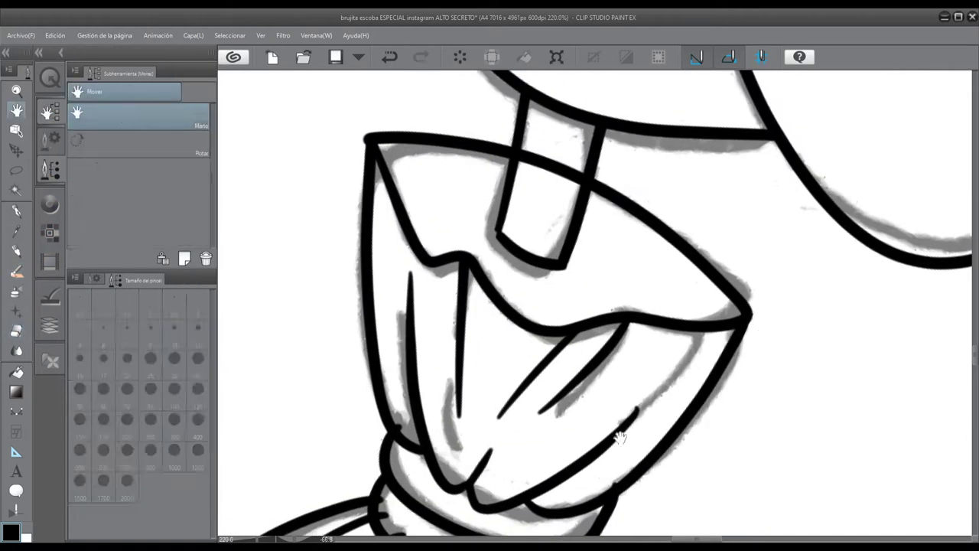
{"action": "scroll", "coordinate": [425, 415], "scroll_direction": "down", "scroll_amount": 4}
{"action": "key", "text": "b"}
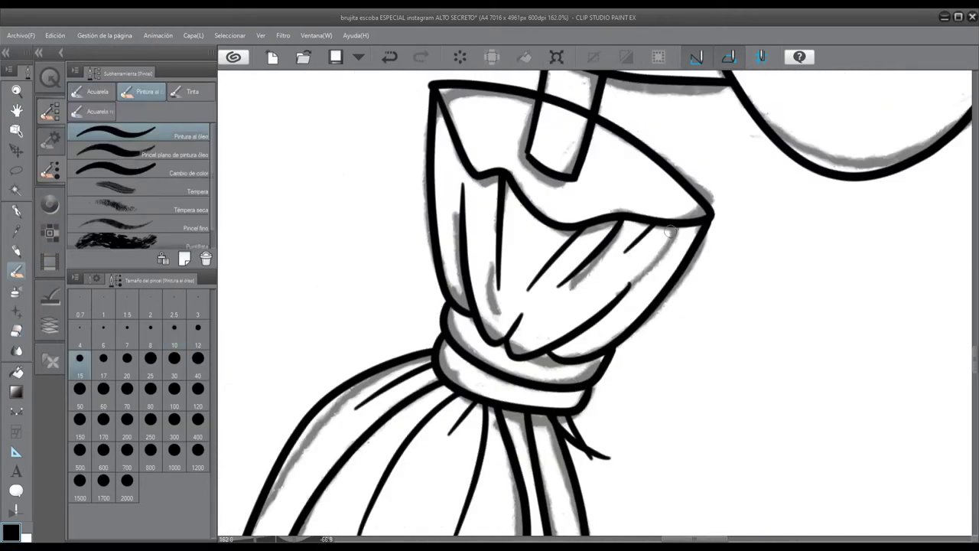
{"action": "scroll", "coordinate": [489, 306], "scroll_direction": "up", "scroll_amount": 2}
Erase the overlapping line ends at the bristle tips and where the strands meet the band.
{"action": "scroll", "coordinate": [515, 252], "scroll_direction": "down", "scroll_amount": 3}
{"action": "left_click_drag", "start_coordinate": [515, 252], "coordinate": [658, 337]}
{"action": "scroll", "coordinate": [658, 336], "scroll_direction": "down", "scroll_amount": 2}
{"action": "left_click_drag", "start_coordinate": [477, 171], "coordinate": [449, 240]}
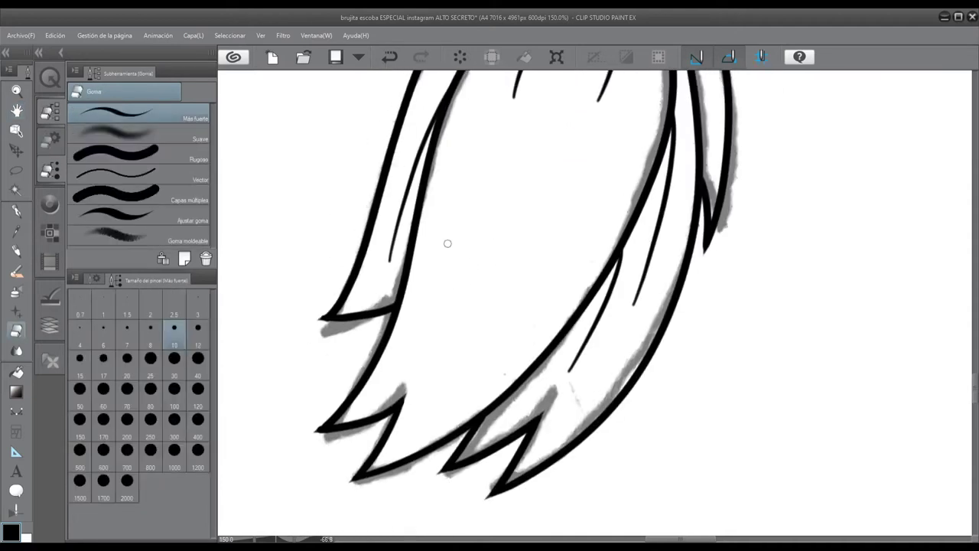
{"action": "scroll", "coordinate": [448, 240], "scroll_direction": "up", "scroll_amount": 2}
{"action": "scroll", "coordinate": [330, 303], "scroll_direction": "up", "scroll_amount": 2}
{"action": "left_click_drag", "start_coordinate": [507, 426], "coordinate": [633, 199]}
{"action": "scroll", "coordinate": [561, 186], "scroll_direction": "up", "scroll_amount": 1}
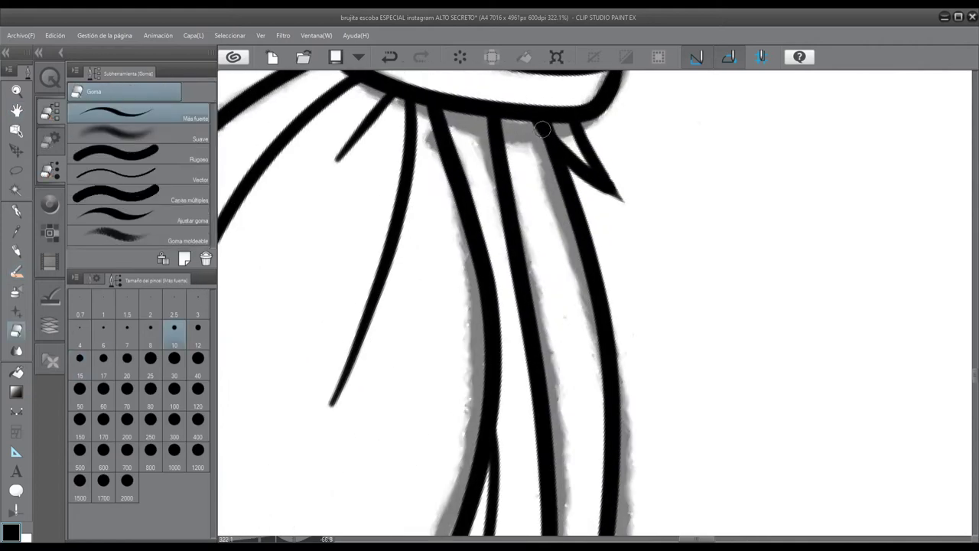
{"action": "scroll", "coordinate": [632, 199], "scroll_direction": "down", "scroll_amount": 5}
Reset the canvas rotation and handwrite the artist's signature between curved strokes above the broom handle's tip.
{"action": "left_click", "coordinate": [50, 78]}
{"action": "left_click", "coordinate": [131, 454]}
{"action": "left_click", "coordinate": [115, 489]}
{"action": "scroll", "coordinate": [629, 273], "scroll_direction": "up", "scroll_amount": 7}
{"action": "mouse_move", "coordinate": [591, 297]}
{"action": "left_mouse_down"}
{"action": "mouse_move", "coordinate": [550, 335]}
{"action": "mouse_move", "coordinate": [392, 349]}
{"action": "left_mouse_up"}
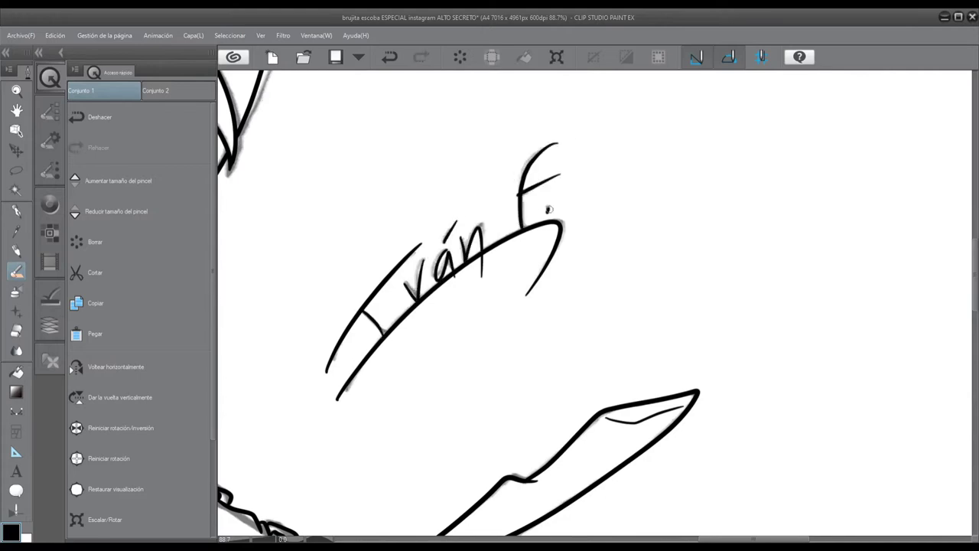
{"action": "scroll", "coordinate": [548, 209], "scroll_direction": "down", "scroll_amount": 4}
Ink a narrow oval pupil inside each of the witch's eyes on a separate layer.
{"action": "scroll", "coordinate": [616, 181], "scroll_direction": "up", "scroll_amount": 6}
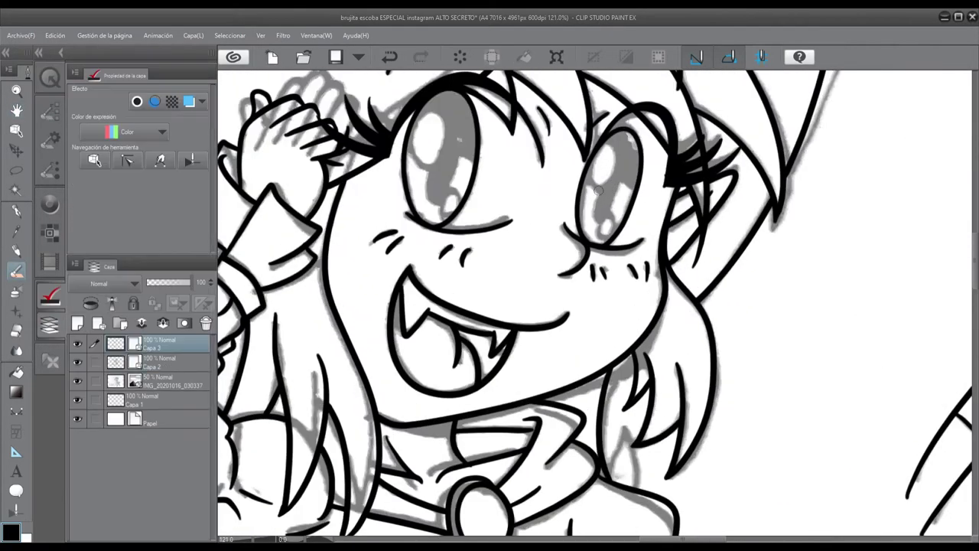
{"action": "scroll", "coordinate": [616, 181], "scroll_direction": "up", "scroll_amount": 1}
{"action": "scroll", "coordinate": [604, 252], "scroll_direction": "up", "scroll_amount": 1}
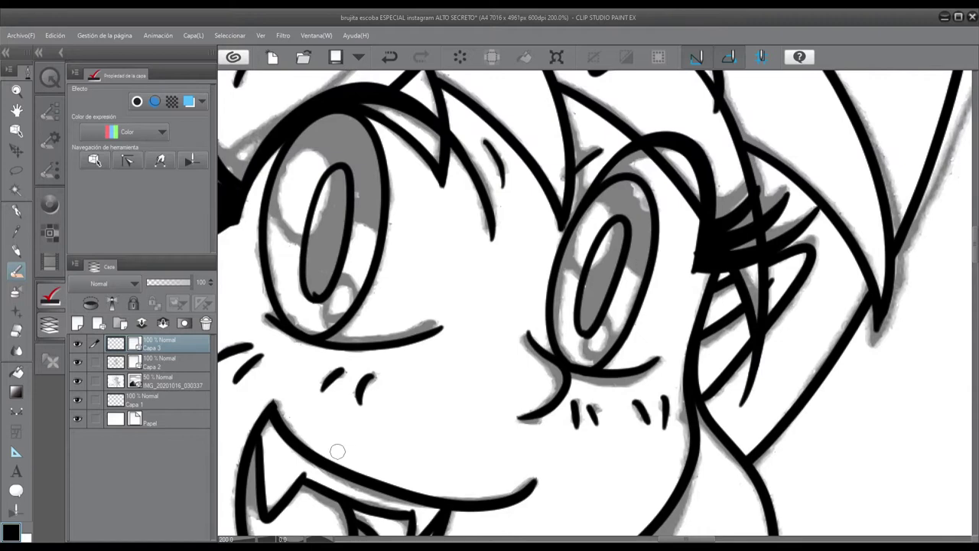
{"action": "scroll", "coordinate": [649, 443], "scroll_direction": "up", "scroll_amount": 1}
{"action": "left_click_drag", "start_coordinate": [410, 244], "coordinate": [616, 359]}
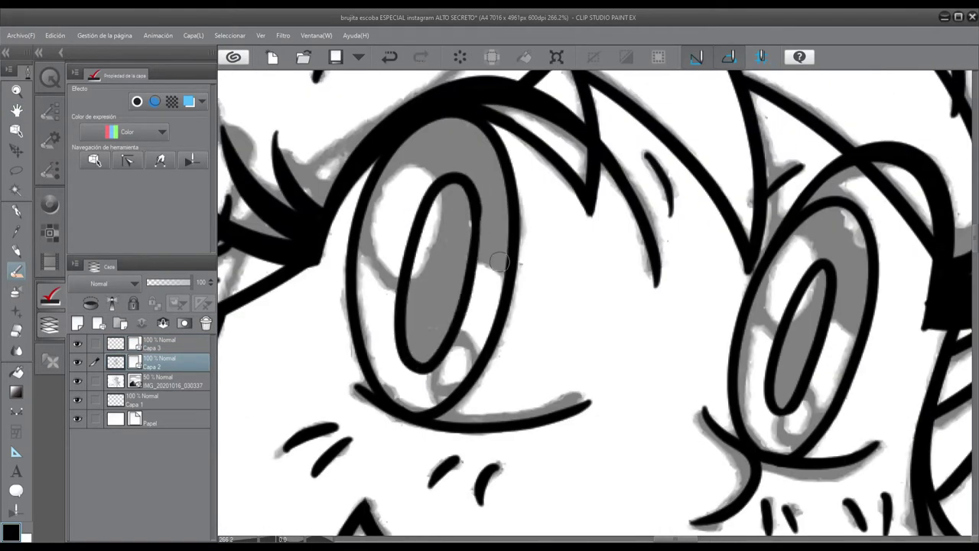
Ink short dividing lines across both irises beside the pupils and add a new layer on top.
{"action": "scroll", "coordinate": [495, 227], "scroll_direction": "down", "scroll_amount": 1}
{"action": "left_click_drag", "start_coordinate": [496, 227], "coordinate": [319, 229]}
{"action": "key", "text": "alt+bracketright"}
{"action": "left_click_drag", "start_coordinate": [203, 244], "coordinate": [323, 265]}
{"action": "key", "text": "b"}
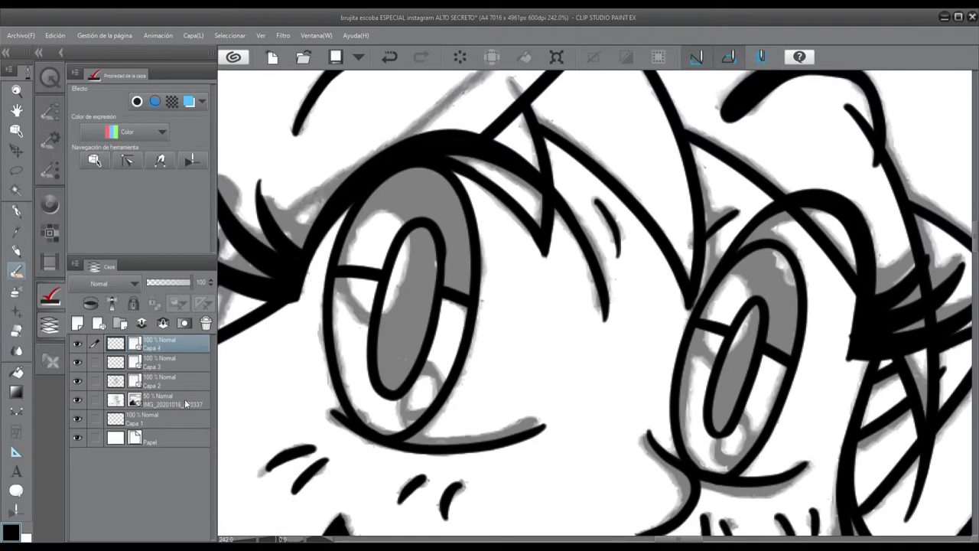
Ink a large upper and a small lower highlight oval in each eye on the top layer.
{"action": "scroll", "coordinate": [712, 458], "scroll_direction": "up", "scroll_amount": 1}
{"action": "scroll", "coordinate": [593, 302], "scroll_direction": "up", "scroll_amount": 3}
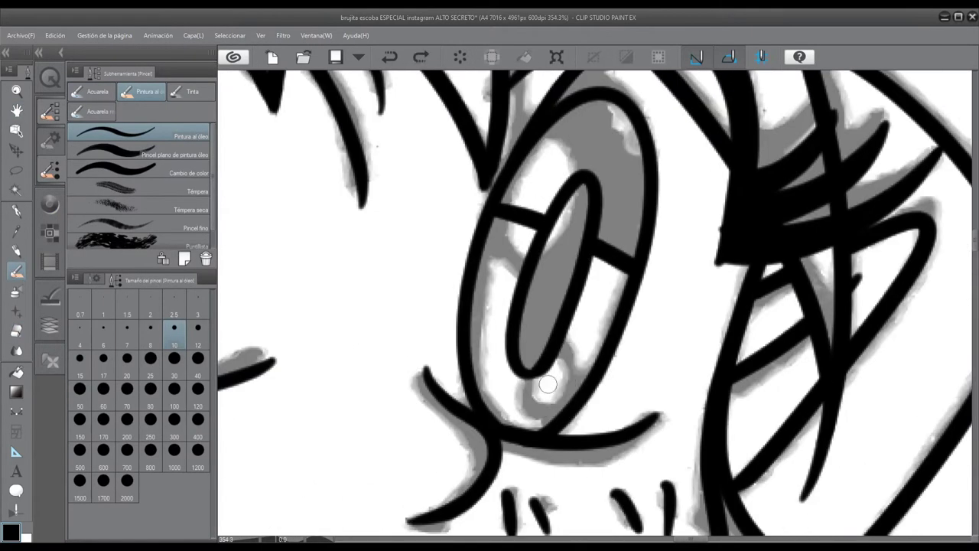
{"action": "key", "text": "ctrl+z"}
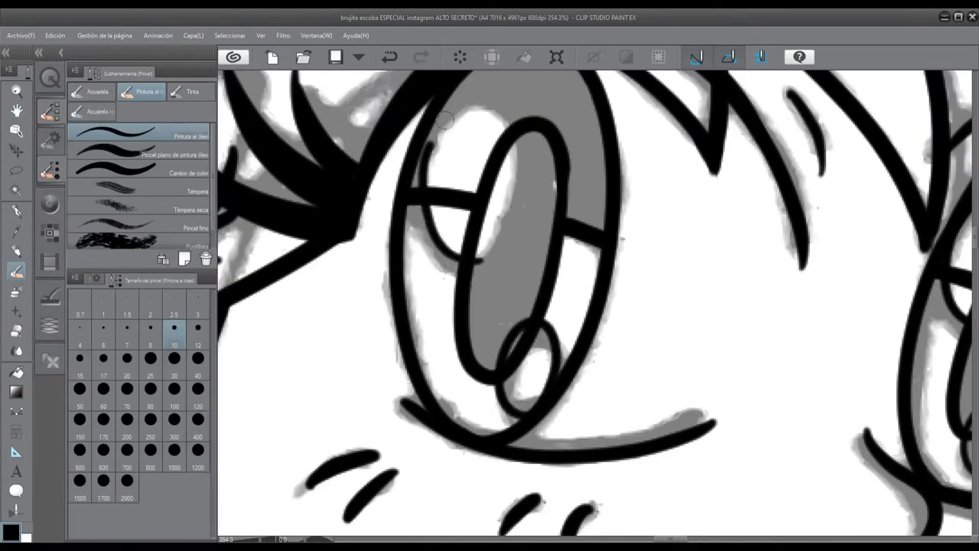
{"action": "left_click_drag", "start_coordinate": [338, 236], "coordinate": [443, 370]}
{"action": "key", "text": "ctrl+y"}
Fill the pupils and upper irises black on a new layer with the sketch hidden, painting over the remaining gaps.
{"action": "left_click", "coordinate": [50, 325]}
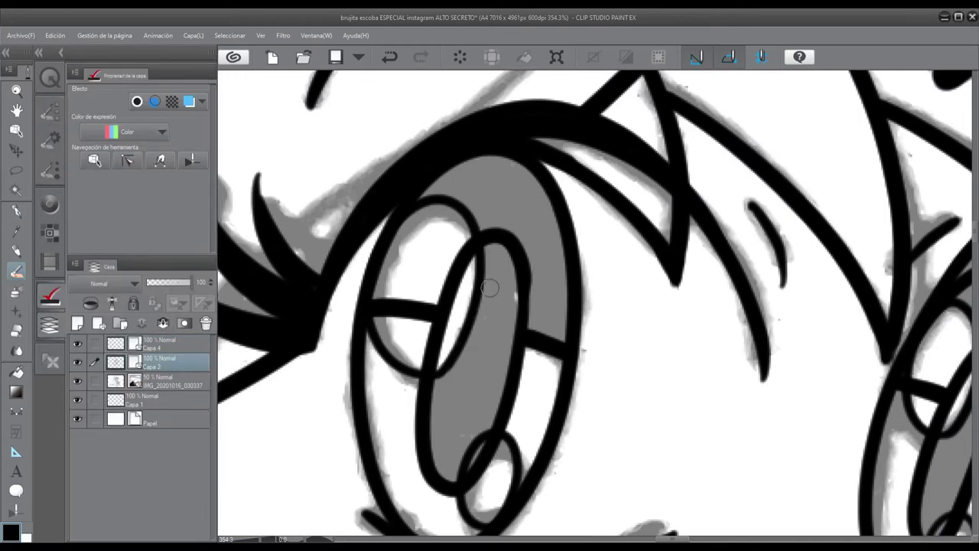
{"action": "key", "text": "ctrl+shift+n"}
{"action": "key", "text": "g"}
{"action": "left_click", "coordinate": [76, 400]}
{"action": "left_click", "coordinate": [466, 322]}
{"action": "key", "text": "ctrl+z"}
{"action": "left_click", "coordinate": [77, 380]}
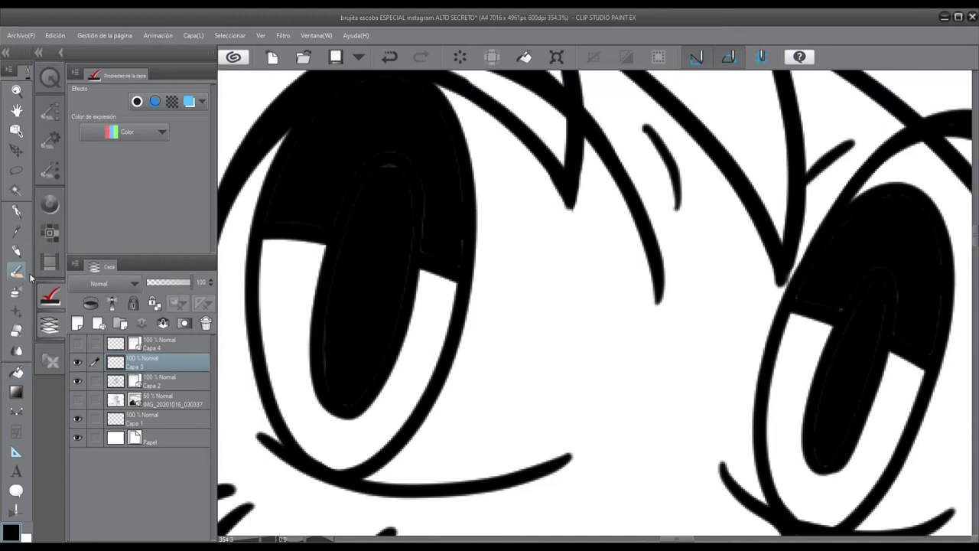
{"action": "left_click_drag", "start_coordinate": [798, 286], "coordinate": [665, 205]}
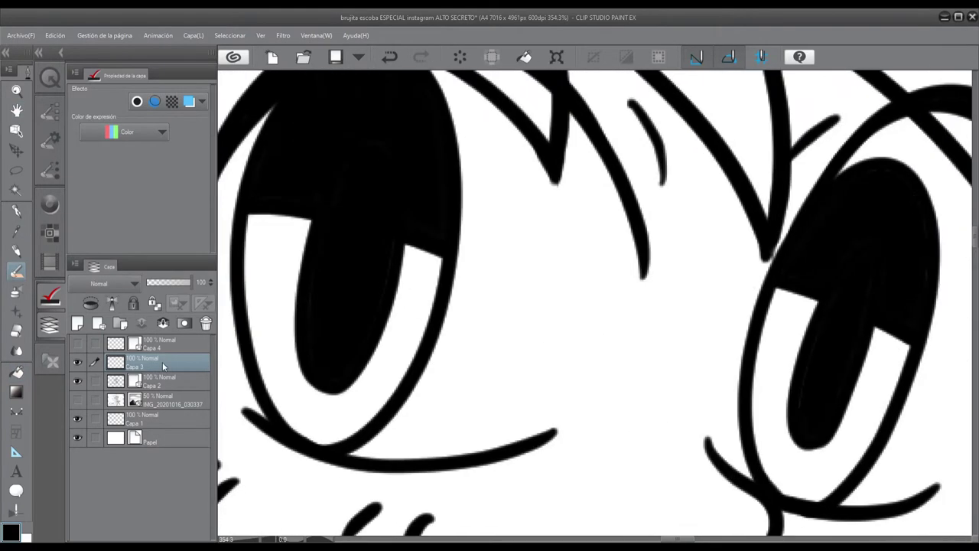
Show the highlight outlines again and fill the eye highlights white on a new layer beneath them.
{"action": "left_click", "coordinate": [77, 343]}
{"action": "left_click", "coordinate": [78, 362]}
{"action": "left_click", "coordinate": [78, 380]}
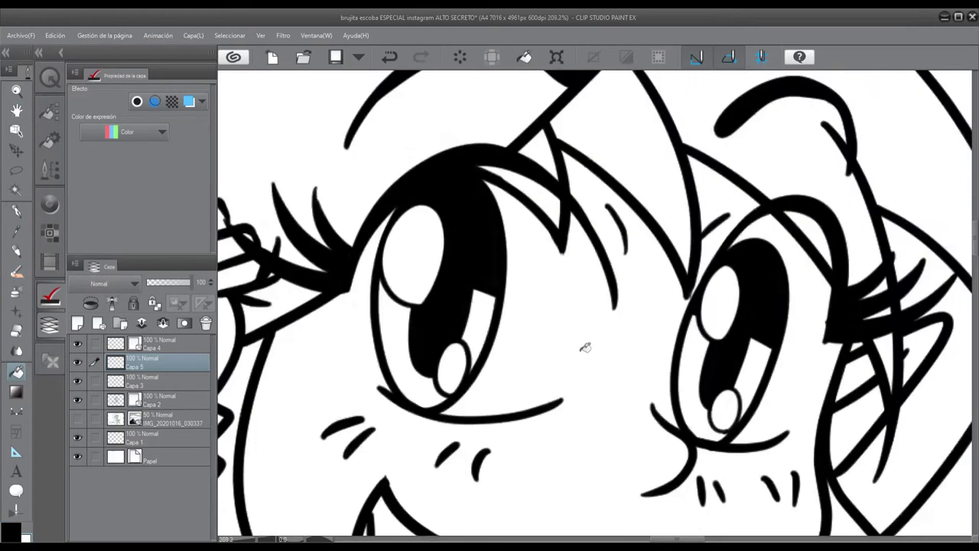
Examine the clean line art across the whole figure, from the face to the broom.
{"action": "scroll", "coordinate": [585, 345], "scroll_direction": "down", "scroll_amount": 5}
{"action": "scroll", "coordinate": [763, 349], "scroll_direction": "down", "scroll_amount": 6}
{"action": "scroll", "coordinate": [723, 294], "scroll_direction": "up", "scroll_amount": 4}
{"action": "scroll", "coordinate": [723, 293], "scroll_direction": "down", "scroll_amount": 5}
{"action": "scroll", "coordinate": [724, 293], "scroll_direction": "up", "scroll_amount": 1}
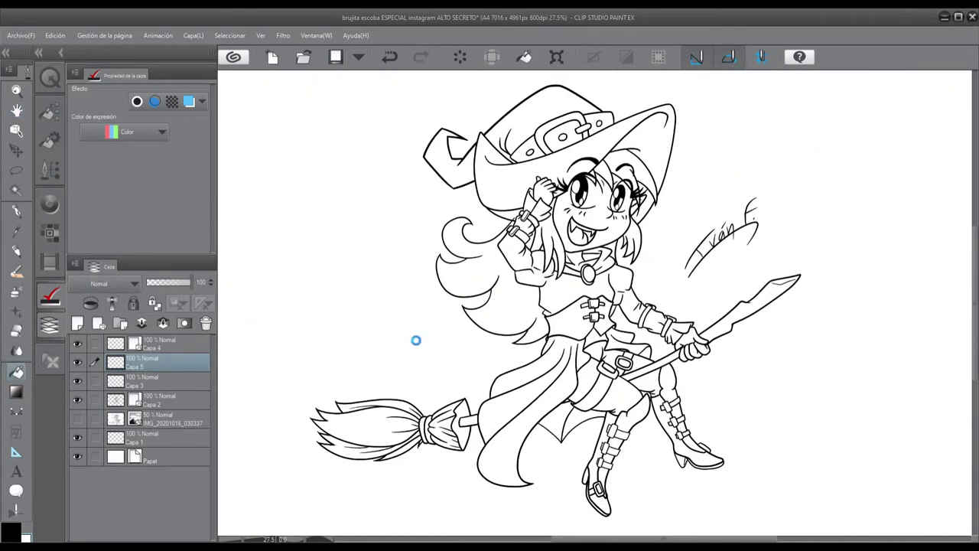
{"action": "key", "text": "ctrl+z"}
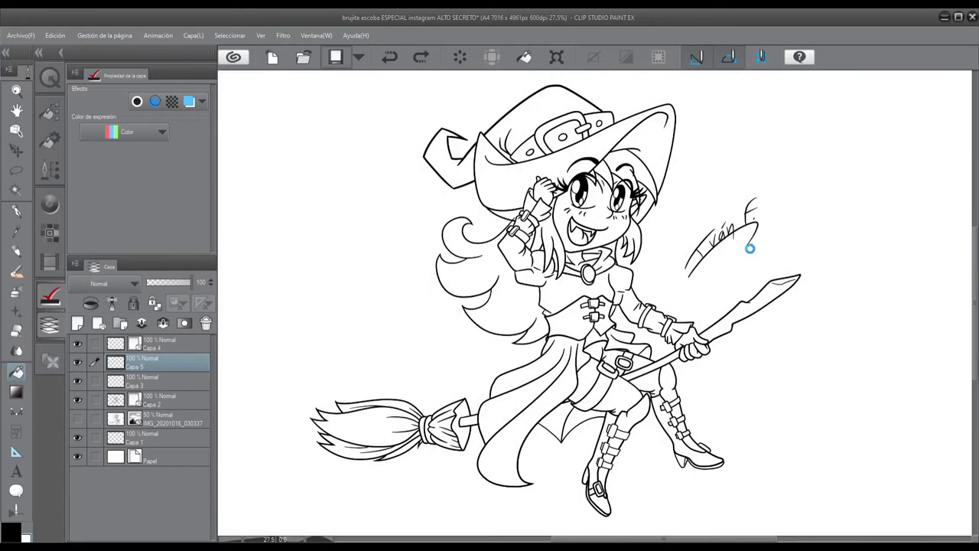
{"action": "scroll", "coordinate": [749, 247], "scroll_direction": "up", "scroll_amount": 3}
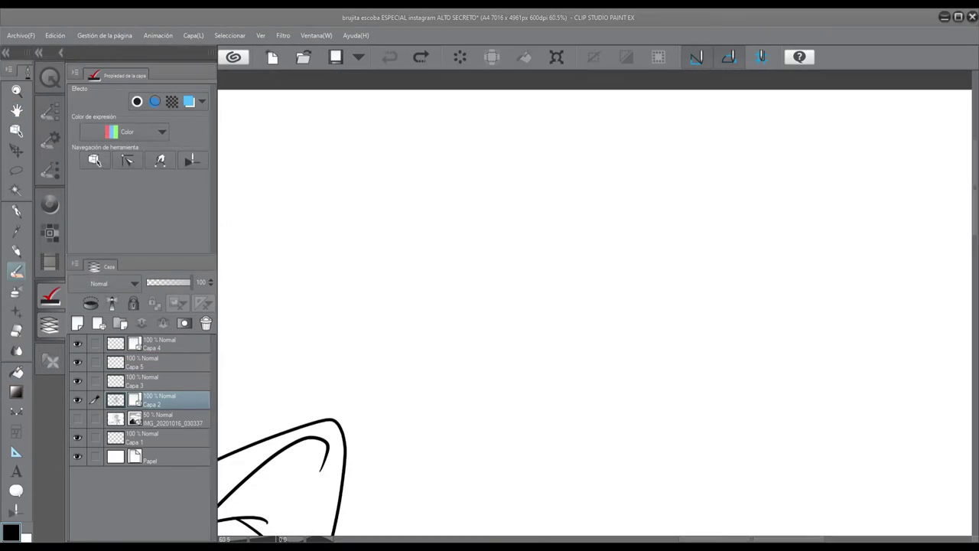
{"action": "scroll", "coordinate": [725, 114], "scroll_direction": "down", "scroll_amount": 3}
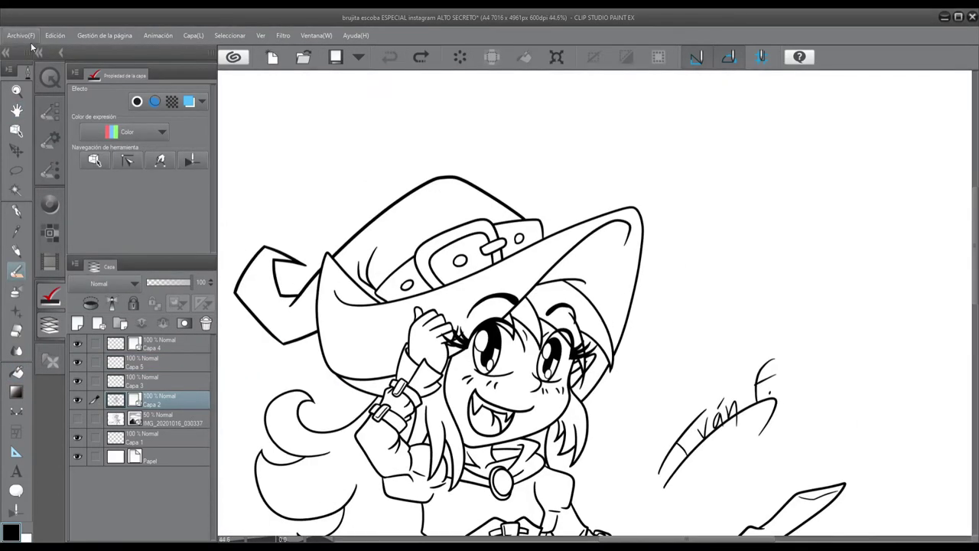
Paste the purple-clad witch reference picture, enlarge it and place it at the canvas's right side on the top layer.
{"action": "key", "text": "ctrl+v"}
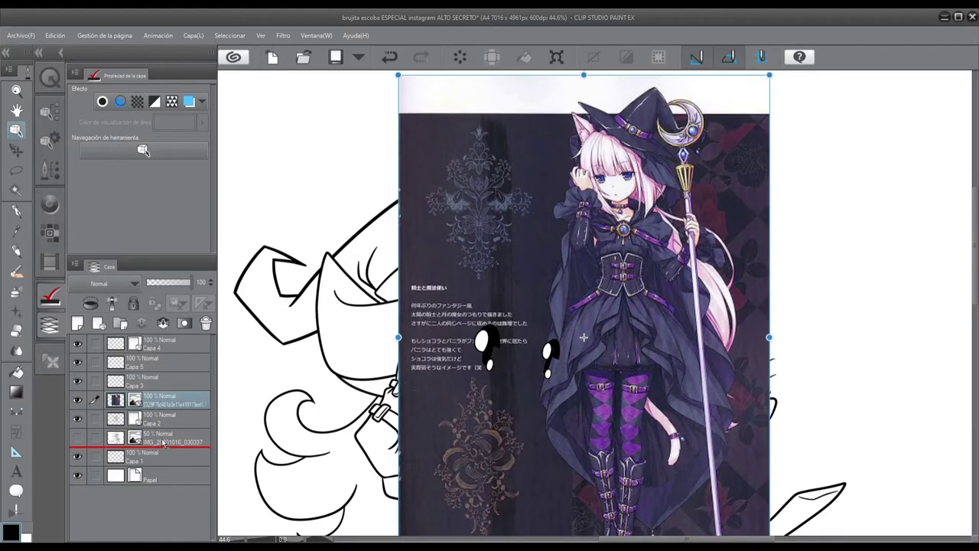
{"action": "left_click_drag", "start_coordinate": [775, 87], "coordinate": [849, 15]}
{"action": "scroll", "coordinate": [654, 378], "scroll_direction": "up", "scroll_amount": 5}
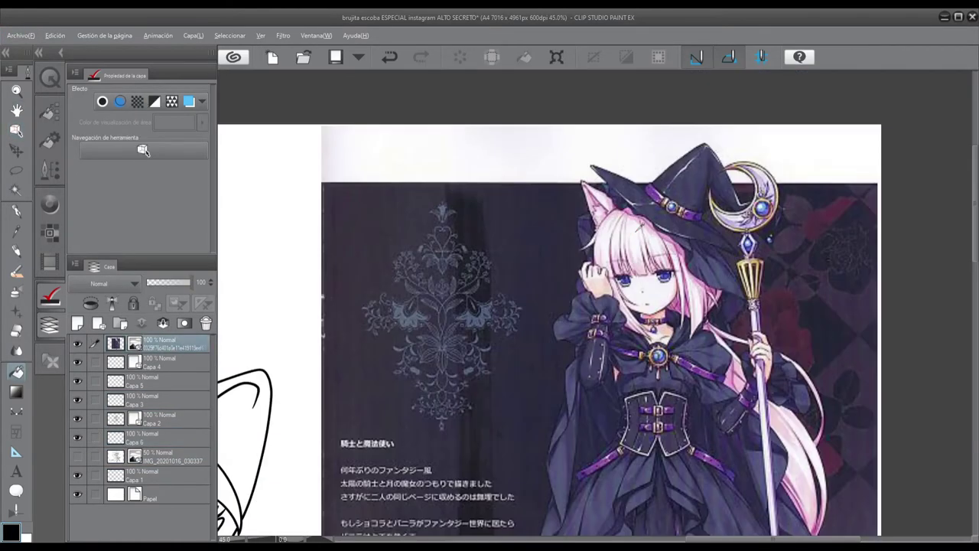
Fill the dress and sleeves dark blue, the hat dark purple and the belts purple on the layer beneath the line art.
{"action": "left_click", "coordinate": [152, 437]}
{"action": "scroll", "coordinate": [579, 295], "scroll_direction": "up", "scroll_amount": 2}
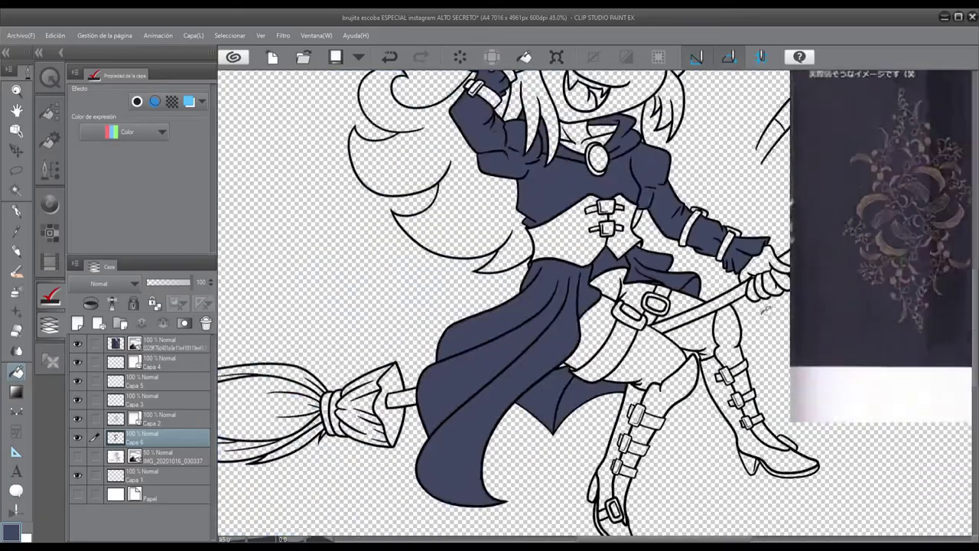
{"action": "scroll", "coordinate": [344, 230], "scroll_direction": "down", "scroll_amount": 5}
{"action": "scroll", "coordinate": [570, 228], "scroll_direction": "up", "scroll_amount": 5}
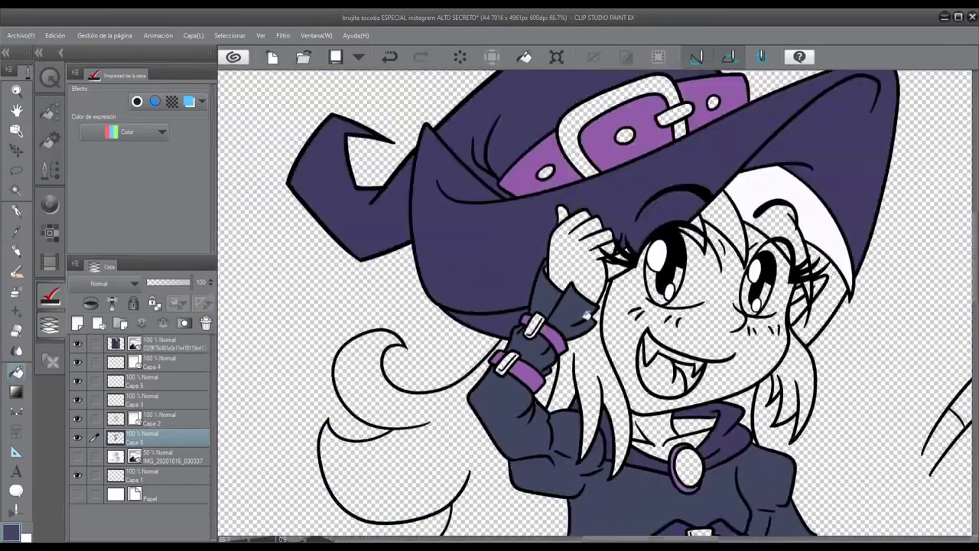
Fill the boots' shafts, heels and soles with the hat's dark purple and their straps with purple.
{"action": "left_click_drag", "start_coordinate": [587, 314], "coordinate": [489, 69]}
{"action": "left_click", "coordinate": [463, 366], "text": "alt"}
{"action": "left_click_drag", "start_coordinate": [462, 365], "coordinate": [213, 517]}
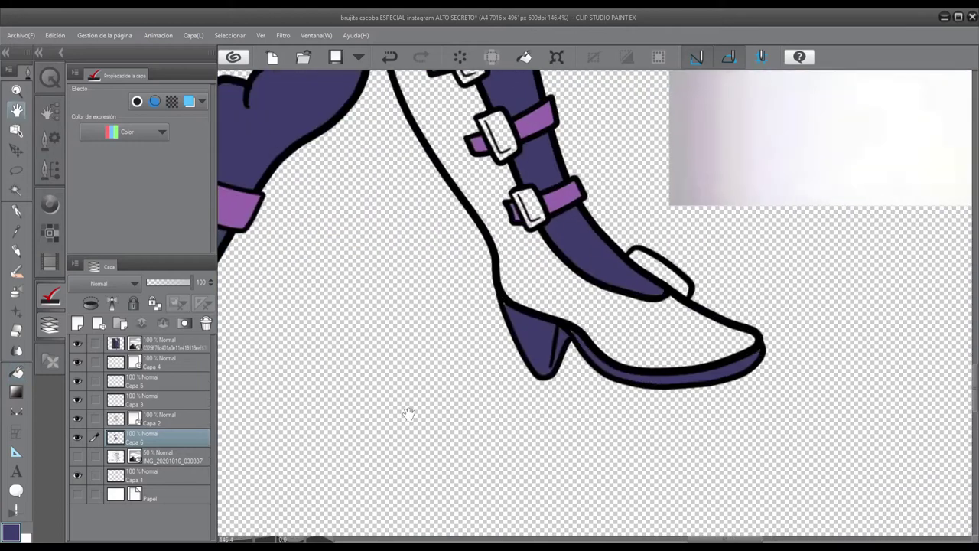
Sample light pink from the reference character's hair and fill the witch's hair under the hat brim.
{"action": "scroll", "coordinate": [409, 413], "scroll_direction": "down", "scroll_amount": 5}
{"action": "left_click_drag", "start_coordinate": [229, 321], "coordinate": [229, 406]}
{"action": "scroll", "coordinate": [229, 351], "scroll_direction": "up", "scroll_amount": 3}
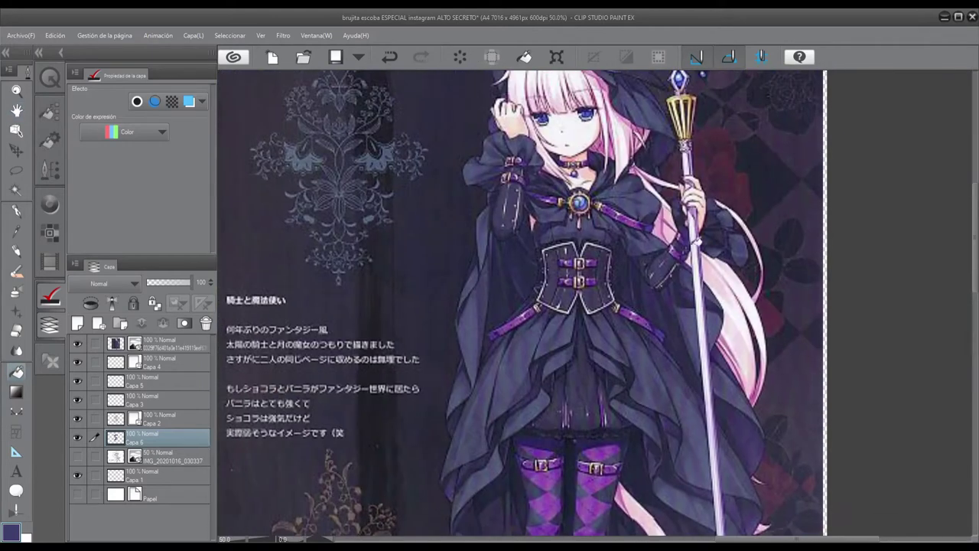
{"action": "left_click", "coordinate": [734, 322], "text": "alt"}
{"action": "scroll", "coordinate": [489, 305], "scroll_direction": "down", "scroll_amount": 2}
{"action": "scroll", "coordinate": [566, 419], "scroll_direction": "up", "scroll_amount": 5}
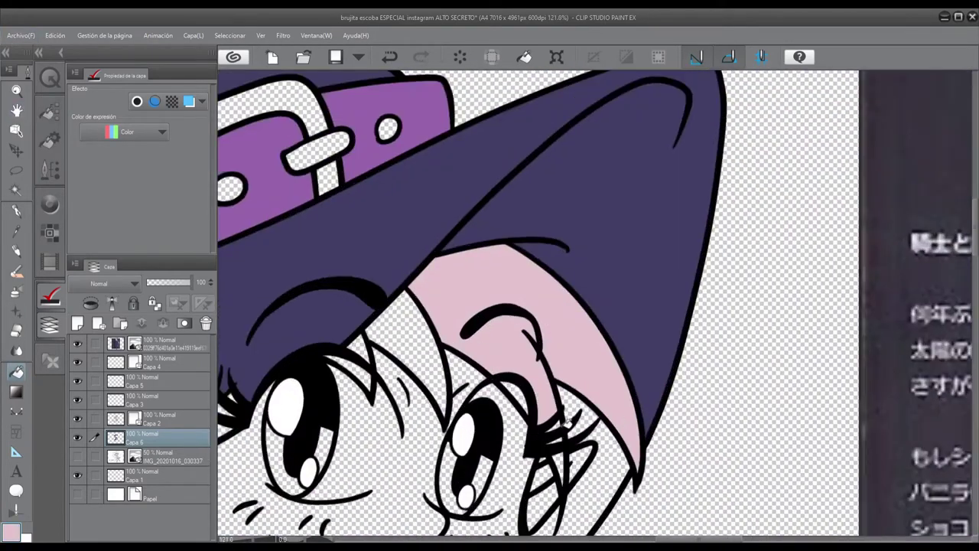
{"action": "scroll", "coordinate": [575, 411], "scroll_direction": "down", "scroll_amount": 2}
{"action": "scroll", "coordinate": [383, 344], "scroll_direction": "up", "scroll_amount": 3}
Fill the long back hair and side locks light pink, and the remaining hat and hood gaps dark purple.
{"action": "left_click", "coordinate": [278, 305], "text": "alt"}
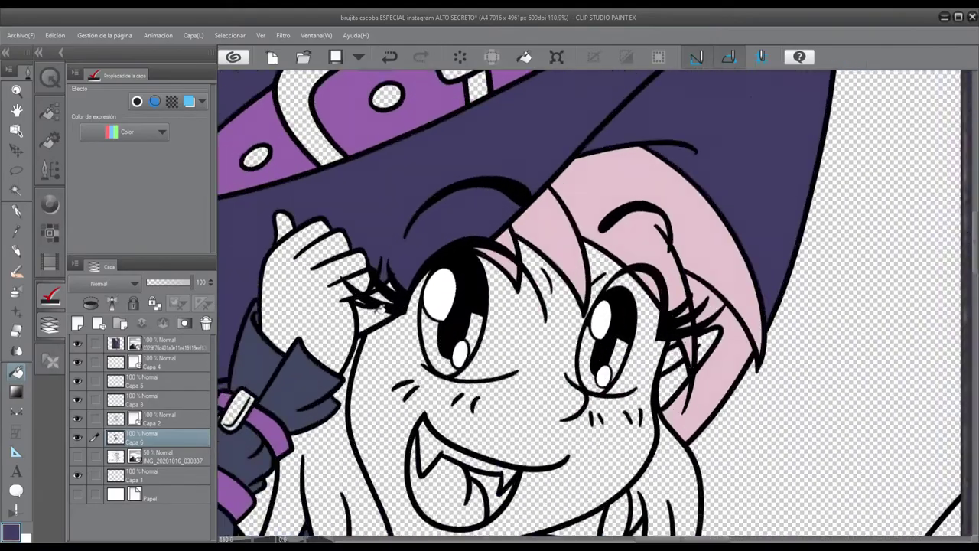
{"action": "scroll", "coordinate": [277, 305], "scroll_direction": "up", "scroll_amount": 1}
{"action": "scroll", "coordinate": [364, 298], "scroll_direction": "down", "scroll_amount": 4}
{"action": "left_click", "coordinate": [604, 230], "text": "alt"}
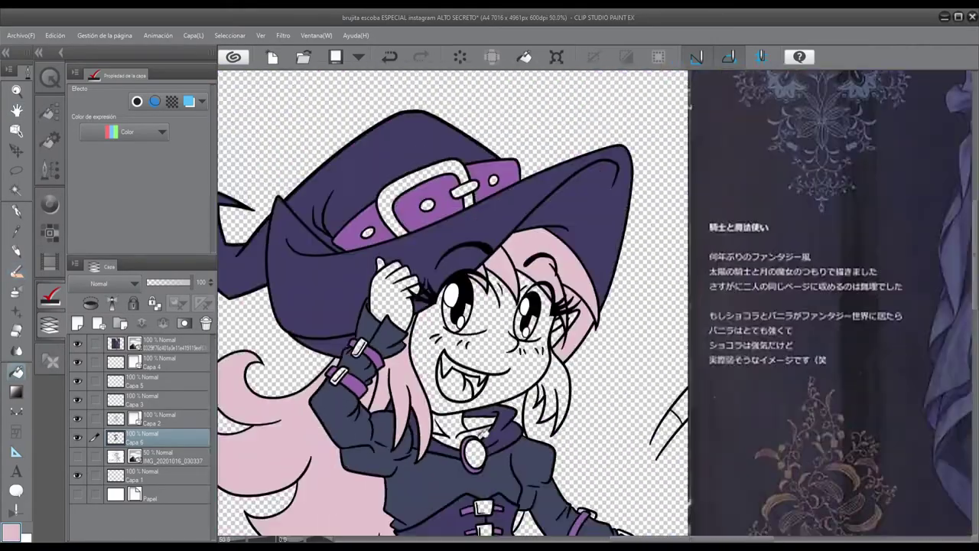
{"action": "scroll", "coordinate": [490, 428], "scroll_direction": "up", "scroll_amount": 2}
{"action": "left_click", "coordinate": [489, 428], "text": "alt"}
{"action": "left_click_drag", "start_coordinate": [536, 432], "coordinate": [232, 432]}
Sample a golden tan from the reference's staff and delete the reference picture's layer.
{"action": "scroll", "coordinate": [232, 432], "scroll_direction": "down", "scroll_amount": 2}
{"action": "scroll", "coordinate": [549, 297], "scroll_direction": "up", "scroll_amount": 3}
{"action": "scroll", "coordinate": [350, 438], "scroll_direction": "down", "scroll_amount": 3}
{"action": "scroll", "coordinate": [350, 437], "scroll_direction": "up", "scroll_amount": 4}
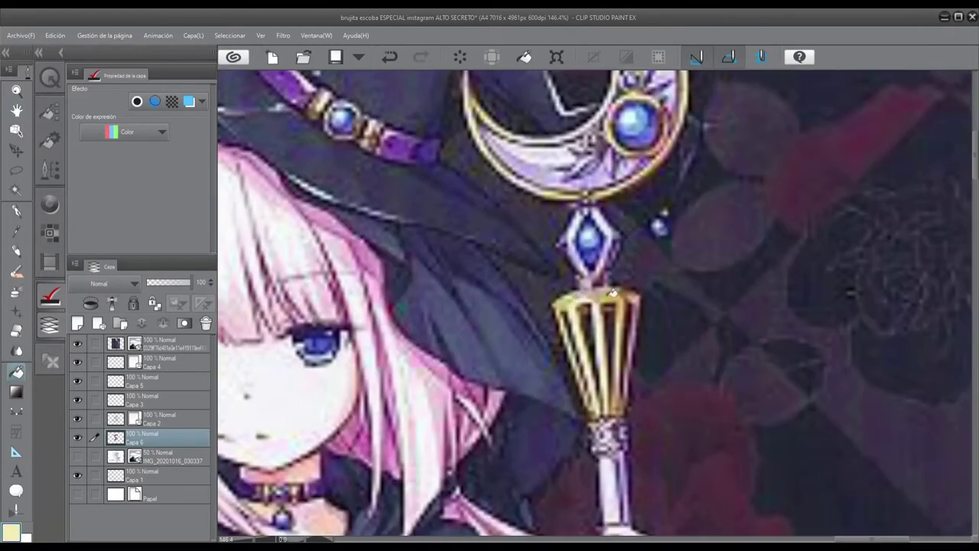
{"action": "scroll", "coordinate": [350, 437], "scroll_direction": "down", "scroll_amount": 1}
{"action": "scroll", "coordinate": [350, 437], "scroll_direction": "down", "scroll_amount": 3}
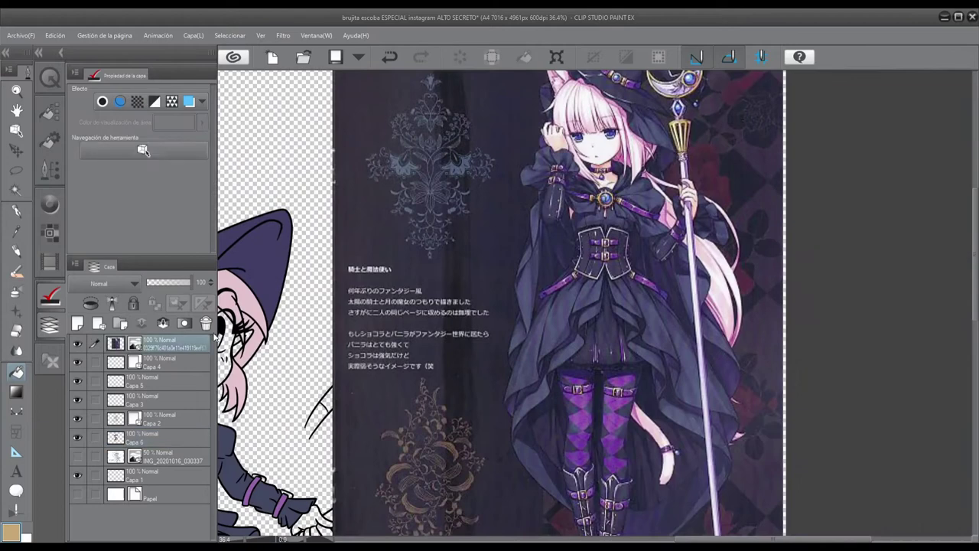
{"action": "left_click_drag", "start_coordinate": [165, 343], "coordinate": [205, 323]}
{"action": "key", "text": "alt"}
{"action": "key", "text": "alt"}
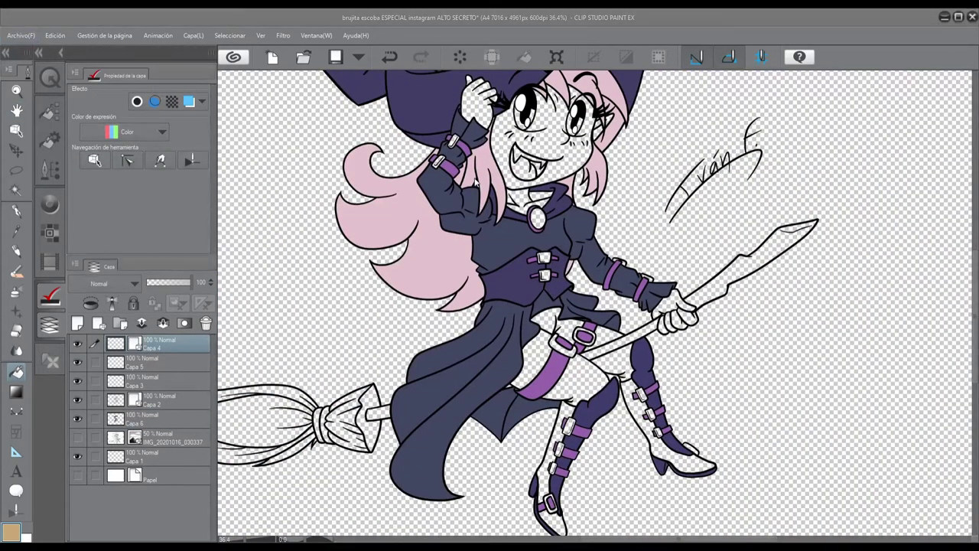
Paste the blonde character's reference picture, sample its pale yellow hair color, and fill the witch's hair with it.
{"action": "key", "text": "ctrl+v"}
{"action": "scroll", "coordinate": [609, 168], "scroll_direction": "up", "scroll_amount": 2}
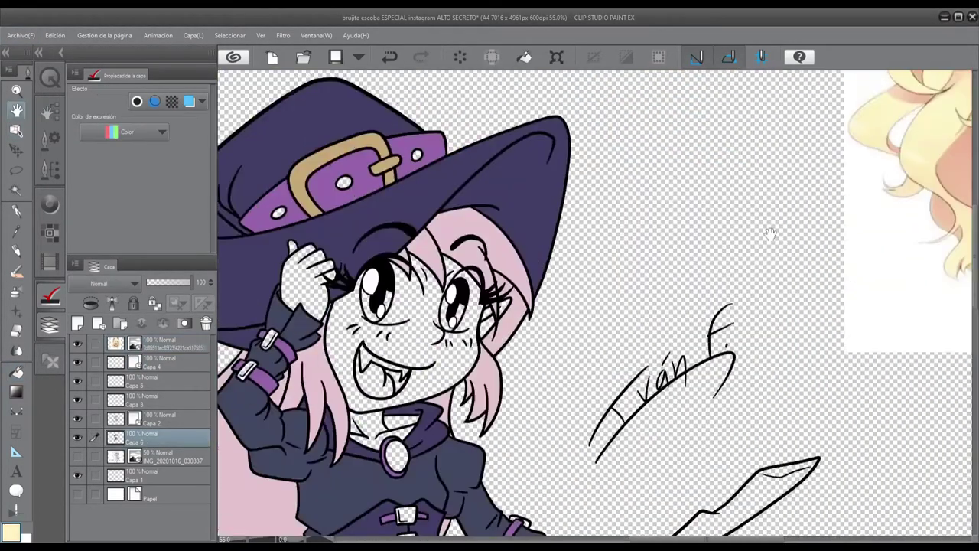
{"action": "scroll", "coordinate": [490, 306], "scroll_direction": "up", "scroll_amount": 6}
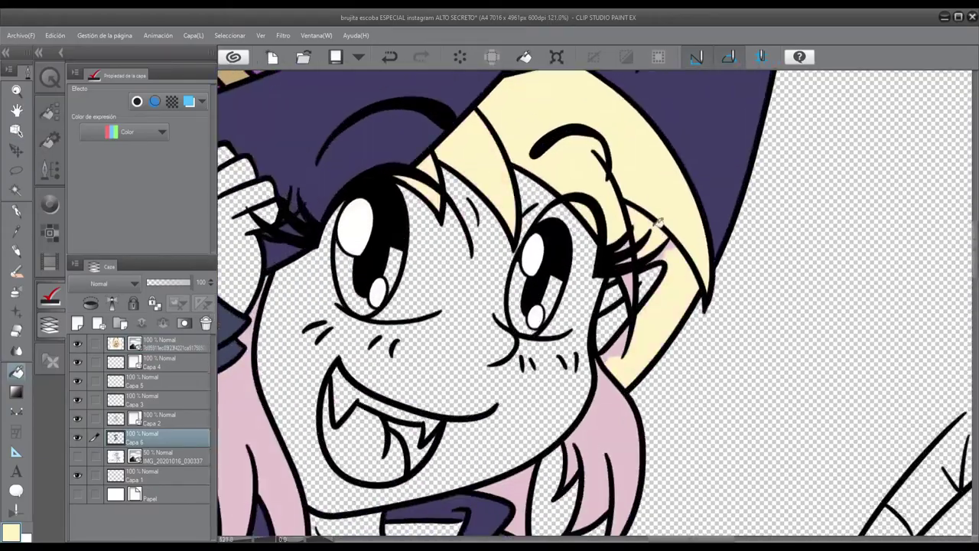
{"action": "scroll", "coordinate": [585, 393], "scroll_direction": "down", "scroll_amount": 8}
Sample orange from the reference picture and fill the buckles on the corset, sleeve straps and front boot's shaft.
{"action": "scroll", "coordinate": [608, 250], "scroll_direction": "up", "scroll_amount": 2}
{"action": "scroll", "coordinate": [612, 252], "scroll_direction": "up", "scroll_amount": 4}
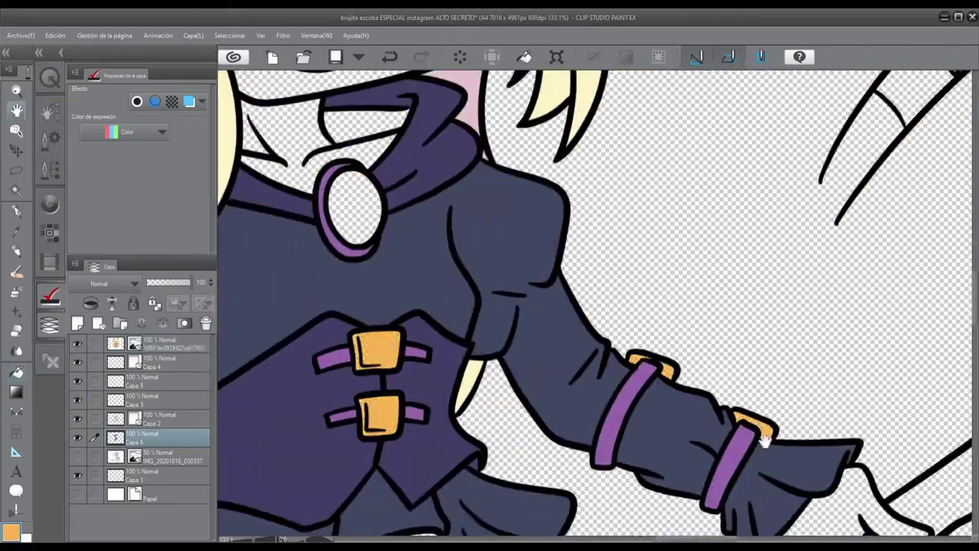
{"action": "scroll", "coordinate": [517, 264], "scroll_direction": "down", "scroll_amount": 1}
{"action": "scroll", "coordinate": [517, 264], "scroll_direction": "down", "scroll_amount": 3}
{"action": "scroll", "coordinate": [688, 459], "scroll_direction": "up", "scroll_amount": 5}
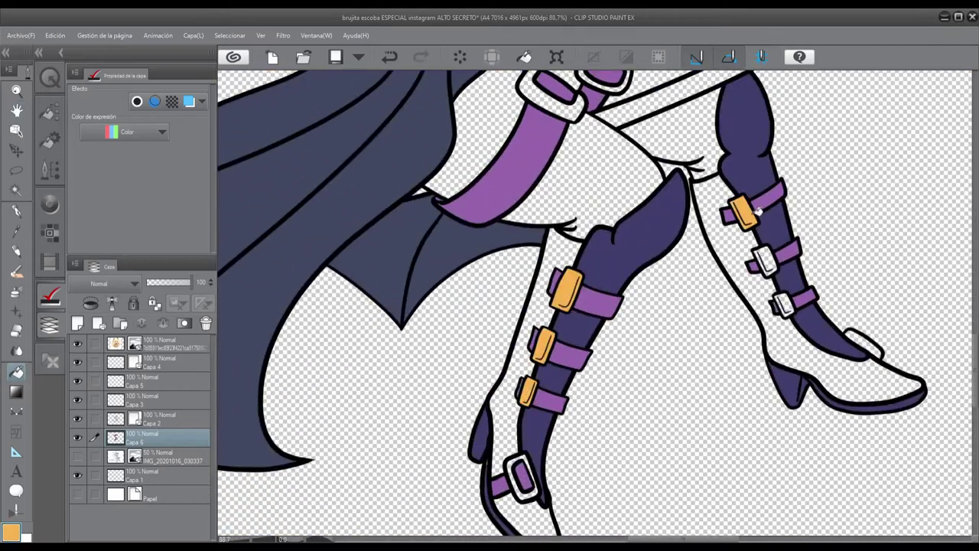
Fill the remaining boot buckles with orange and the empty parts of both boots with dark purple.
{"action": "scroll", "coordinate": [748, 217], "scroll_direction": "down", "scroll_amount": 3}
{"action": "scroll", "coordinate": [748, 216], "scroll_direction": "down", "scroll_amount": 2}
{"action": "scroll", "coordinate": [597, 428], "scroll_direction": "up", "scroll_amount": 5}
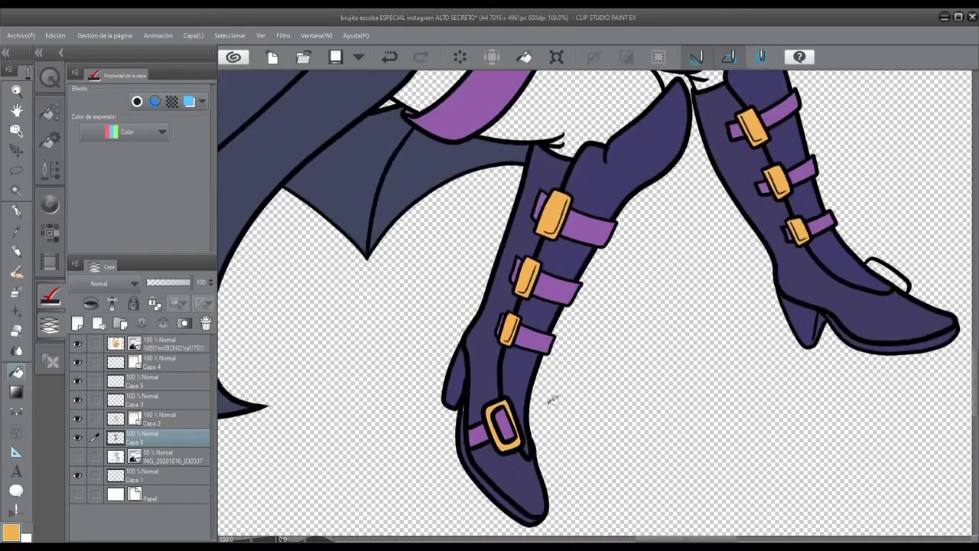
{"action": "scroll", "coordinate": [369, 397], "scroll_direction": "down", "scroll_amount": 4}
{"action": "scroll", "coordinate": [369, 397], "scroll_direction": "up", "scroll_amount": 3}
Add an empty layer above Capa 4 and fill the thigh straps' two large buckles orange on layer Capa 6.
{"action": "left_click", "coordinate": [156, 361]}
{"action": "left_click", "coordinate": [79, 323]}
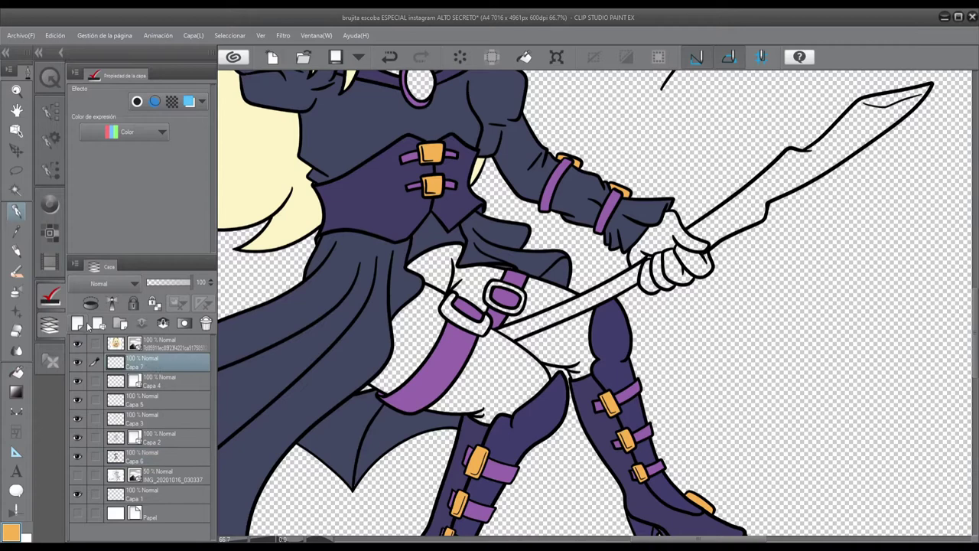
{"action": "left_click", "coordinate": [152, 456]}
{"action": "key", "text": "g"}
{"action": "scroll", "coordinate": [564, 315], "scroll_direction": "up", "scroll_amount": 2}
{"action": "scroll", "coordinate": [563, 315], "scroll_direction": "down", "scroll_amount": 4}
{"action": "scroll", "coordinate": [564, 315], "scroll_direction": "up", "scroll_amount": 3}
Check the line art layers by toggling their visibility, and replace the empty raster layer Capa 7 with a new vector layer.
{"action": "left_click", "coordinate": [80, 364]}
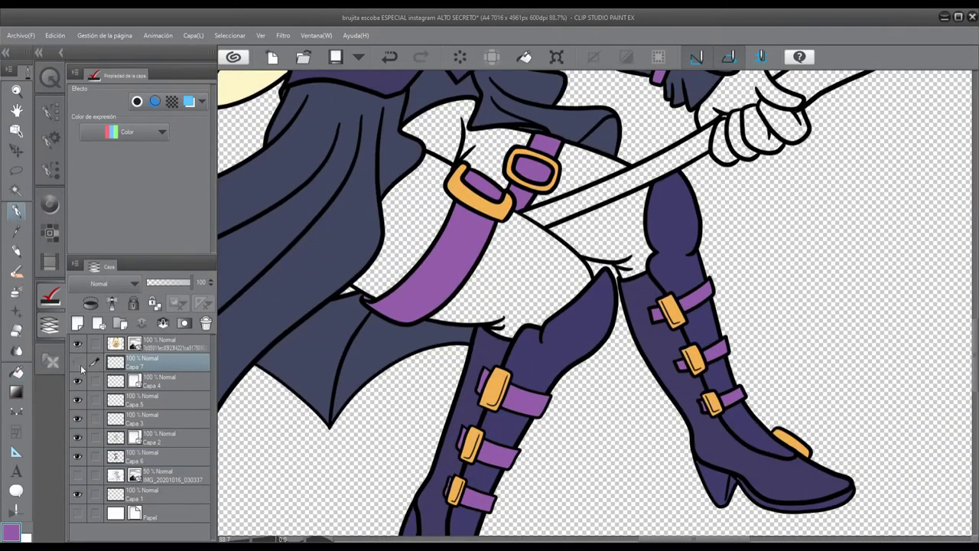
{"action": "key", "text": "ctrl+minus"}
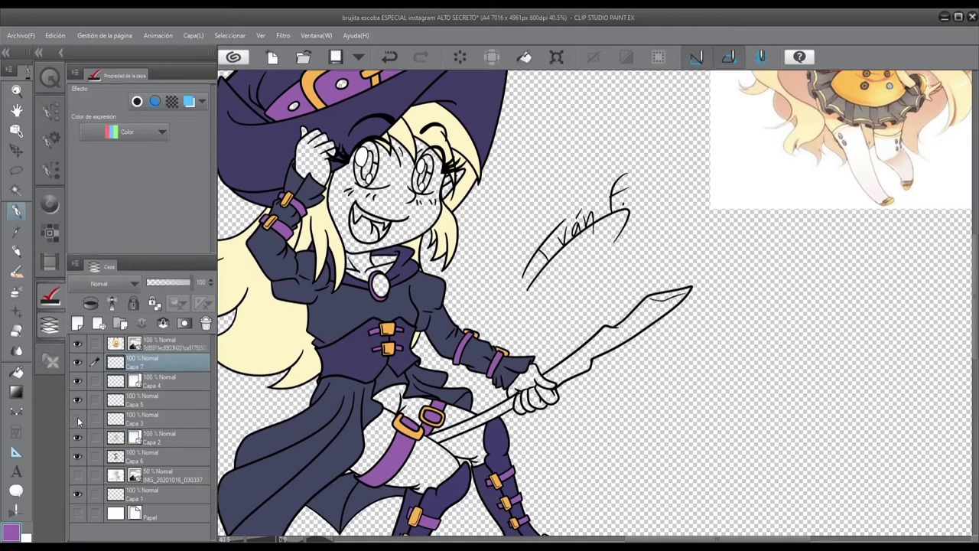
{"action": "left_click", "coordinate": [86, 418]}
{"action": "left_click_drag", "start_coordinate": [77, 456], "coordinate": [77, 419]}
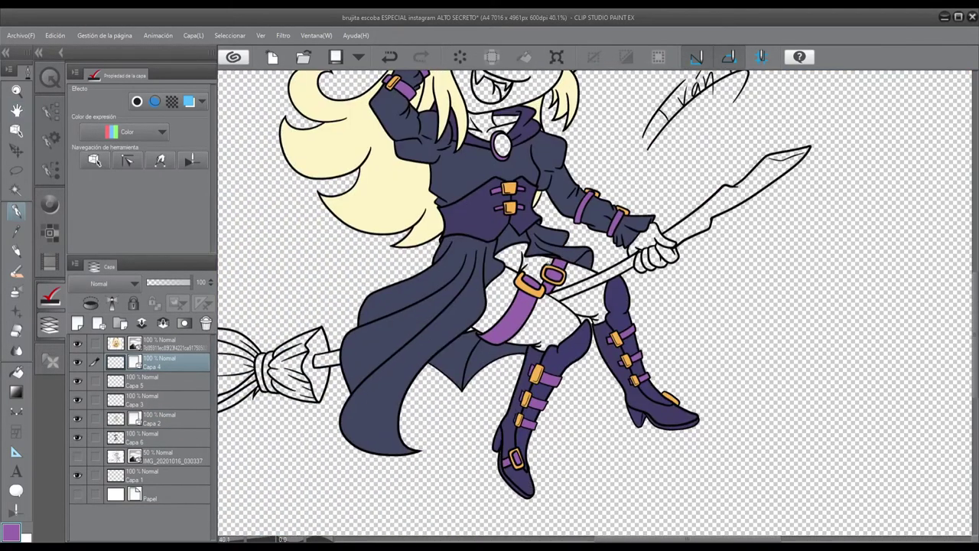
{"action": "key", "text": "ctrl+shift+n"}
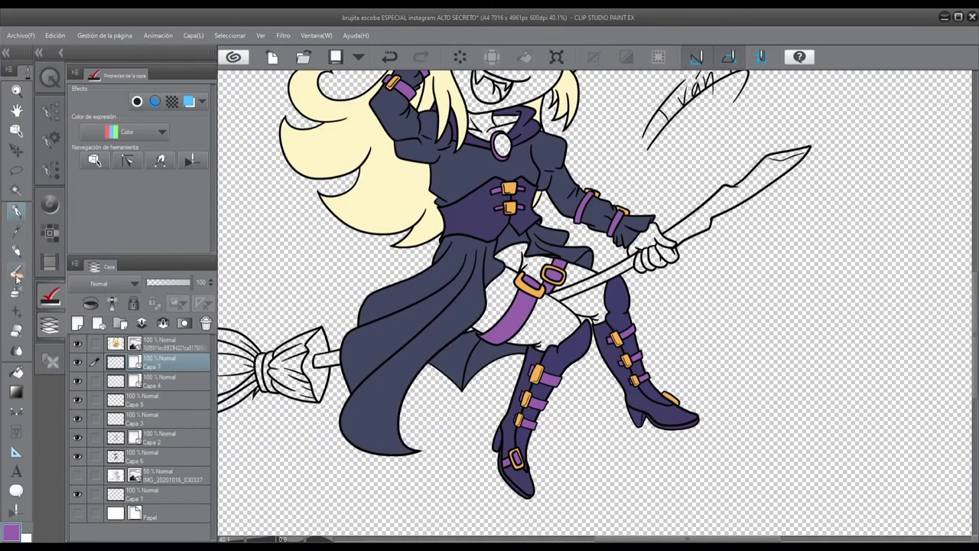
Place Capa 7 below Capa 2 and draw crossing purple guide lines over the front thigh with the size 15 oil paint brush.
{"action": "key", "text": "ctrl+plus"}
{"action": "key", "text": "ctrl+plus"}
{"action": "key", "text": "ctrl+plus"}
{"action": "left_click", "coordinate": [25, 270]}
{"action": "scroll", "coordinate": [551, 240], "scroll_direction": "up", "scroll_amount": 2}
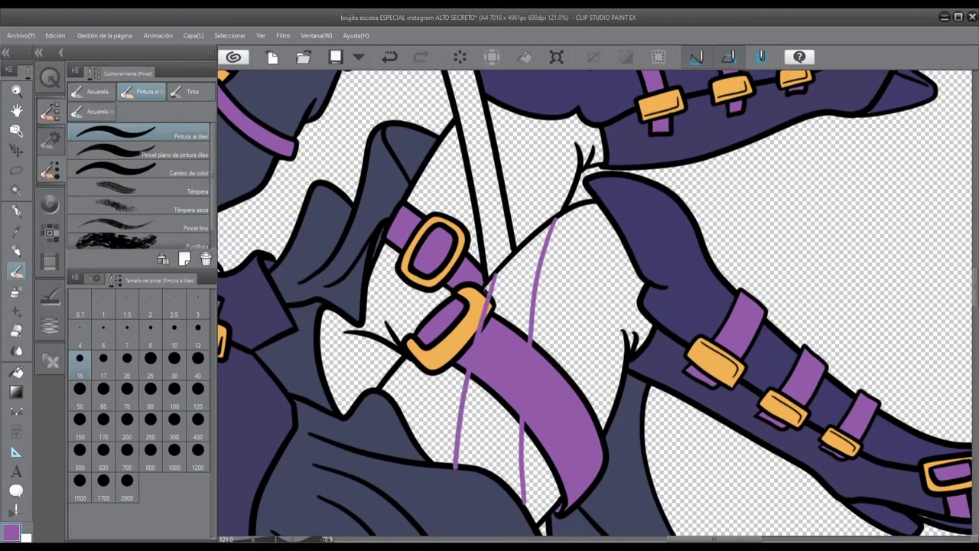
{"action": "left_click_drag", "start_coordinate": [385, 397], "coordinate": [536, 266]}
{"action": "left_click_drag", "start_coordinate": [559, 253], "coordinate": [636, 241]}
{"action": "left_click_drag", "start_coordinate": [413, 430], "coordinate": [465, 376]}
{"action": "left_click_drag", "start_coordinate": [532, 336], "coordinate": [644, 311]}
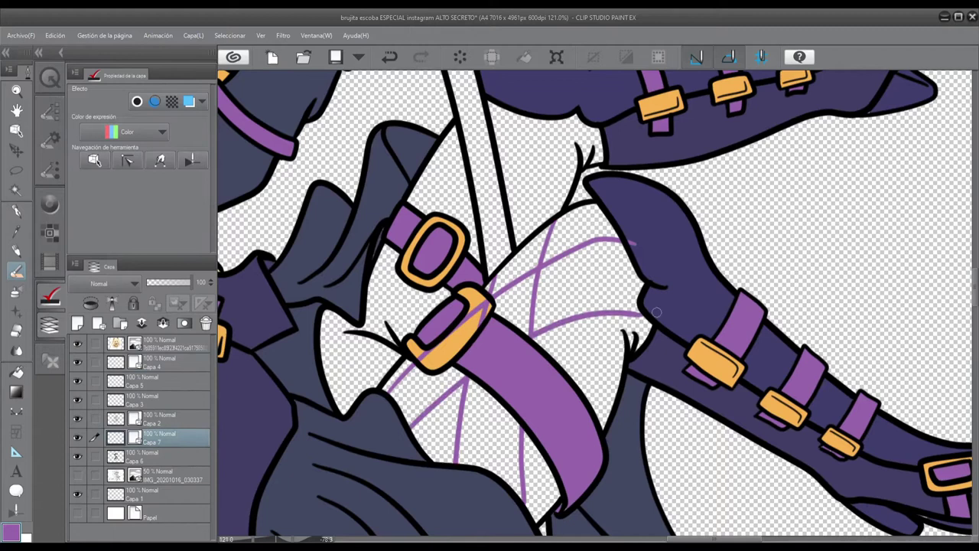
{"action": "left_click_drag", "start_coordinate": [594, 203], "coordinate": [585, 394]}
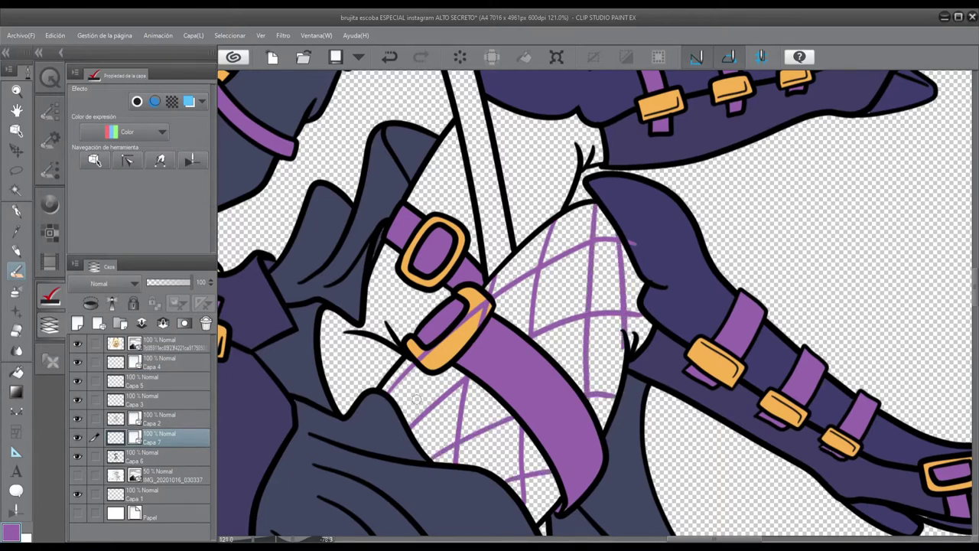
Fill alternate diamonds on both sides of the front thigh's strap with purple on layer Capa 6.
{"action": "left_click", "coordinate": [160, 456]}
{"action": "left_click", "coordinate": [16, 371]}
{"action": "left_click", "coordinate": [561, 289]}
{"action": "left_click", "coordinate": [607, 355]}
{"action": "left_click", "coordinate": [521, 259]}
{"action": "left_click", "coordinate": [486, 408]}
{"action": "left_click", "coordinate": [540, 464]}
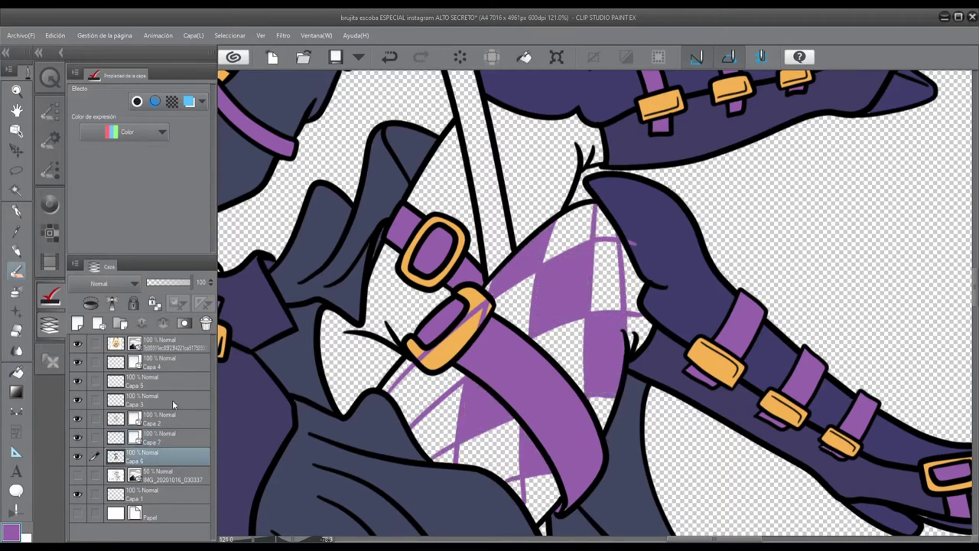
Fill the remaining alternate diamonds between the thigh strap and the skirt's edge with purple.
{"action": "left_click", "coordinate": [161, 437]}
{"action": "left_click", "coordinate": [16, 371]}
{"action": "left_click", "coordinate": [161, 456]}
{"action": "left_click", "coordinate": [442, 387]}
{"action": "left_click", "coordinate": [518, 488]}
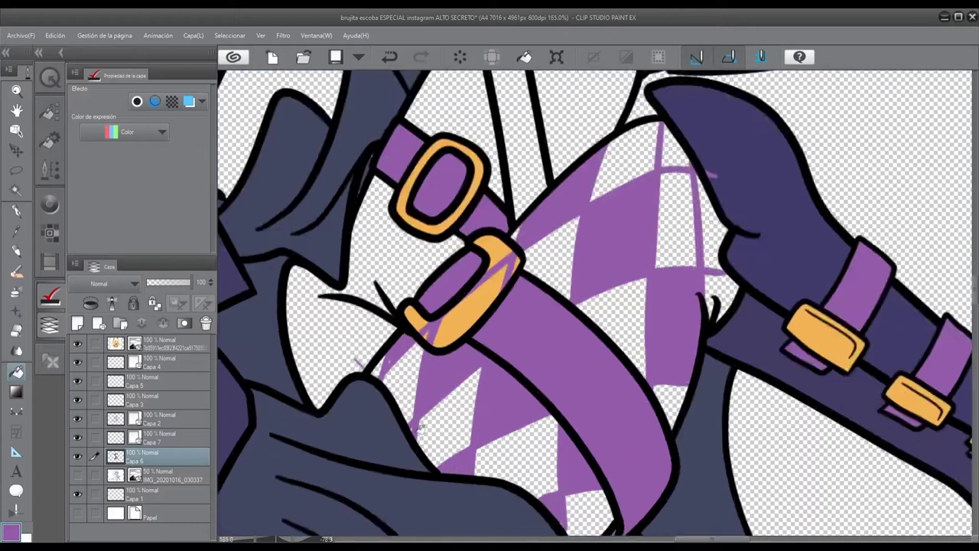
Fill the other diamonds on the front thigh with dark purple and hide the guide line layer Capa 7.
{"action": "left_click", "coordinate": [516, 397]}
{"action": "left_click", "coordinate": [566, 426]}
{"action": "left_click", "coordinate": [635, 332]}
{"action": "left_click", "coordinate": [645, 209]}
{"action": "left_click", "coordinate": [683, 251]}
{"action": "left_click", "coordinate": [717, 309]}
{"action": "left_click", "coordinate": [76, 437]}
Fill over the front thigh's diamonds again in purple and dark purple to narrow the transparent gaps between them.
{"action": "scroll", "coordinate": [660, 277], "scroll_direction": "up", "scroll_amount": 3}
{"action": "key", "text": "b"}
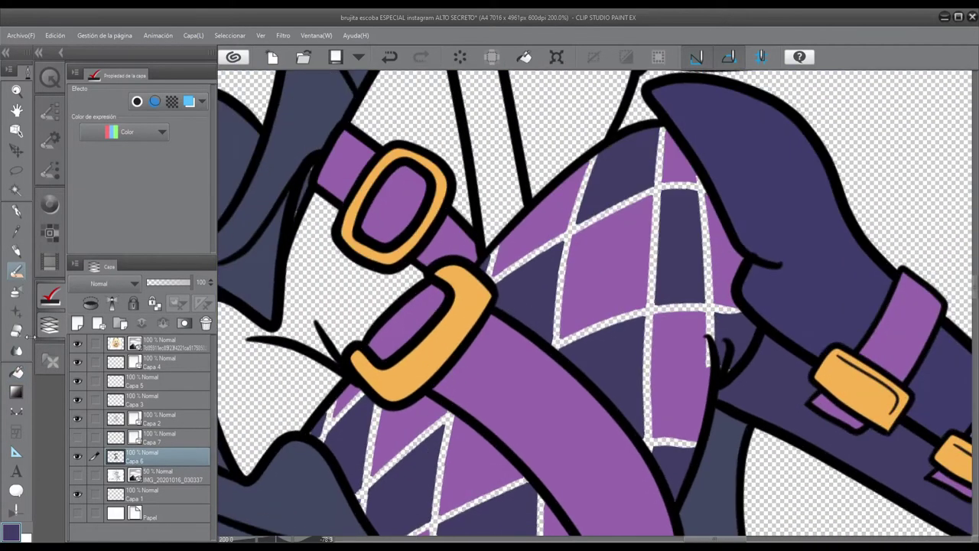
{"action": "left_click", "coordinate": [490, 452]}
{"action": "left_click", "coordinate": [597, 252]}
{"action": "scroll", "coordinate": [597, 252], "scroll_direction": "down", "scroll_amount": 3}
{"action": "left_click", "coordinate": [366, 312]}
{"action": "left_click", "coordinate": [437, 335]}
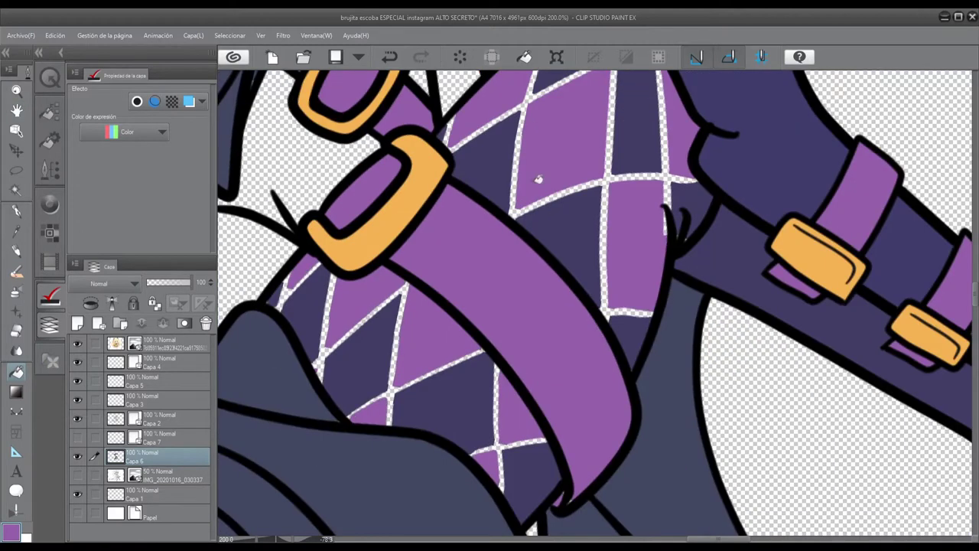
{"action": "left_click", "coordinate": [562, 141]}
{"action": "left_click", "coordinate": [635, 246]}
{"action": "scroll", "coordinate": [611, 208], "scroll_direction": "up", "scroll_amount": 3}
{"action": "left_click", "coordinate": [611, 208]}
{"action": "left_click", "coordinate": [560, 176]}
{"action": "left_click", "coordinate": [514, 339]}
{"action": "left_click", "coordinate": [344, 469]}
{"action": "scroll", "coordinate": [536, 306], "scroll_direction": "down", "scroll_amount": 3}
{"action": "left_click", "coordinate": [483, 256]}
{"action": "left_click_drag", "start_coordinate": [706, 120], "coordinate": [686, 155]}
{"action": "scroll", "coordinate": [685, 155], "scroll_direction": "down", "scroll_amount": 3}
{"action": "left_click", "coordinate": [612, 229], "text": "alt"}
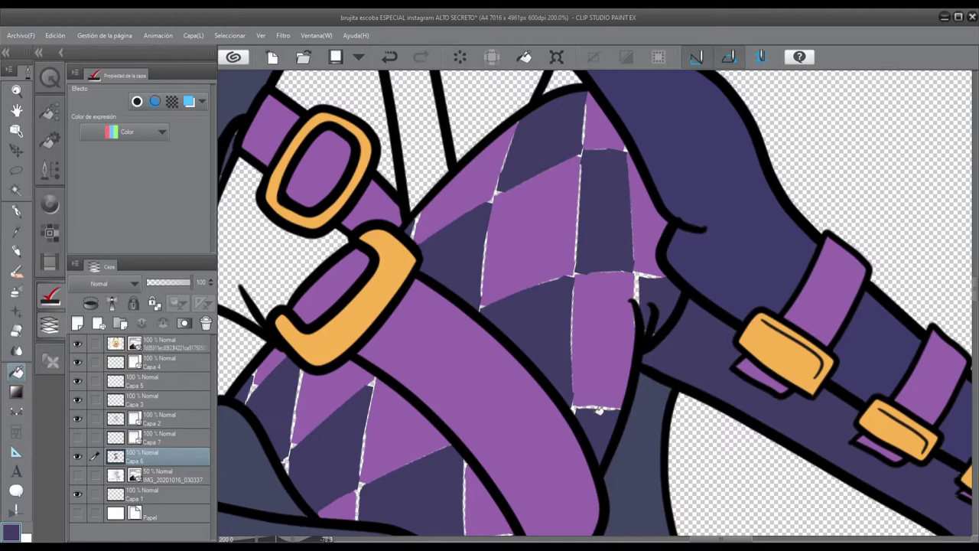
Paint over the gaps near the buckle in the stocking's skirt-side section with the size 15 G pen, in dark purple and purple.
{"action": "scroll", "coordinate": [321, 158], "scroll_direction": "up", "scroll_amount": 3}
{"action": "key", "text": "b"}
{"action": "scroll", "coordinate": [377, 205], "scroll_direction": "up", "scroll_amount": 3}
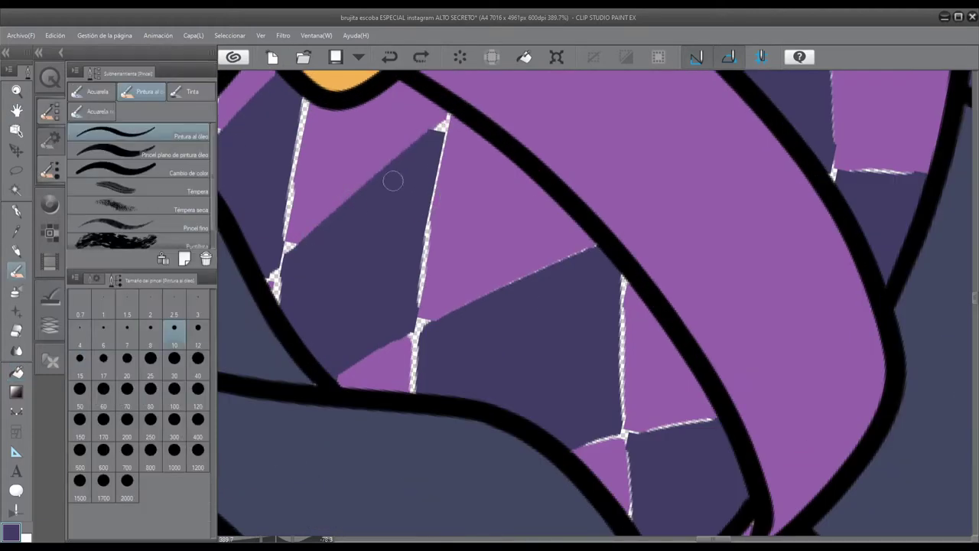
{"action": "key", "text": "p"}
{"action": "left_click_drag", "start_coordinate": [449, 116], "coordinate": [411, 273]}
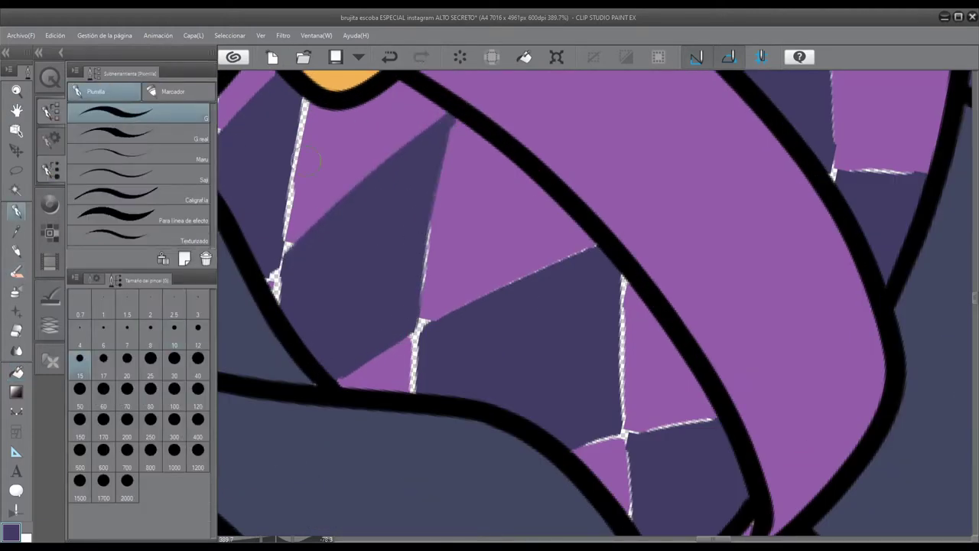
{"action": "left_click_drag", "start_coordinate": [315, 348], "coordinate": [388, 398]}
{"action": "left_click_drag", "start_coordinate": [380, 153], "coordinate": [361, 295]}
{"action": "left_click_drag", "start_coordinate": [289, 156], "coordinate": [276, 200]}
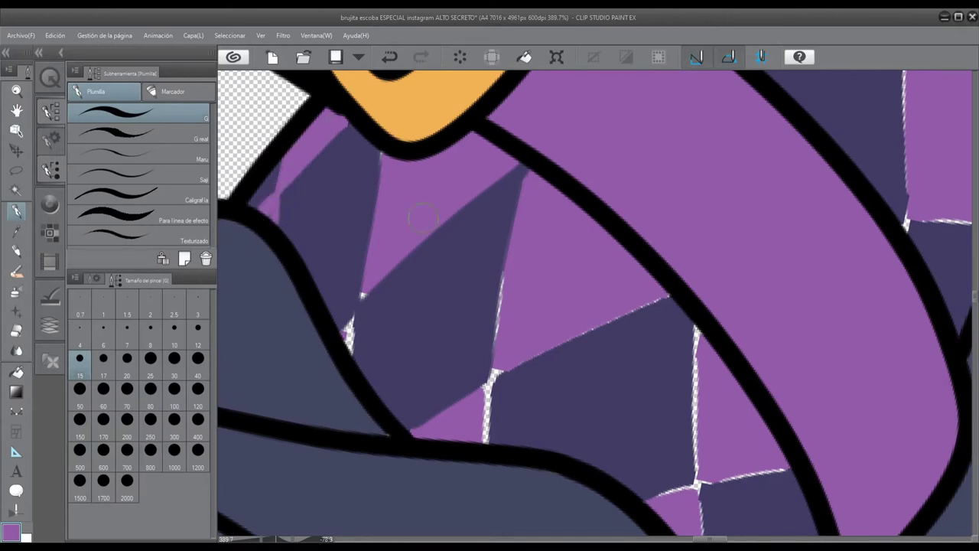
Close the remaining gaps between the diamonds in the stocking's skirt-side section with the G pen.
{"action": "left_click_drag", "start_coordinate": [526, 172], "coordinate": [366, 293]}
{"action": "left_click_drag", "start_coordinate": [494, 279], "coordinate": [493, 373]}
{"action": "left_click_drag", "start_coordinate": [493, 373], "coordinate": [667, 298]}
{"action": "left_click_drag", "start_coordinate": [486, 436], "coordinate": [500, 327]}
{"action": "mouse_move", "coordinate": [707, 219]}
{"action": "left_mouse_down"}
{"action": "mouse_move", "coordinate": [516, 123]}
{"action": "mouse_move", "coordinate": [523, 293]}
{"action": "left_mouse_up"}
Paint over the gaps between the diamonds beside the buckle on the stocking's knee-side section.
{"action": "left_click_drag", "start_coordinate": [515, 128], "coordinate": [510, 279]}
{"action": "mouse_move", "coordinate": [511, 280]}
{"action": "left_mouse_down"}
{"action": "mouse_move", "coordinate": [580, 262]}
{"action": "mouse_move", "coordinate": [541, 300]}
{"action": "mouse_move", "coordinate": [575, 171]}
{"action": "mouse_move", "coordinate": [493, 459]}
{"action": "left_mouse_up"}
{"action": "left_click", "coordinate": [504, 440], "text": "alt"}
{"action": "mouse_move", "coordinate": [501, 202]}
{"action": "left_mouse_down"}
{"action": "mouse_move", "coordinate": [504, 428]}
{"action": "mouse_move", "coordinate": [596, 453]}
{"action": "left_mouse_up"}
{"action": "left_click_drag", "start_coordinate": [524, 160], "coordinate": [525, 332]}
{"action": "left_click_drag", "start_coordinate": [321, 230], "coordinate": [322, 317]}
{"action": "key", "text": "p"}
{"action": "left_click_drag", "start_coordinate": [231, 380], "coordinate": [406, 324]}
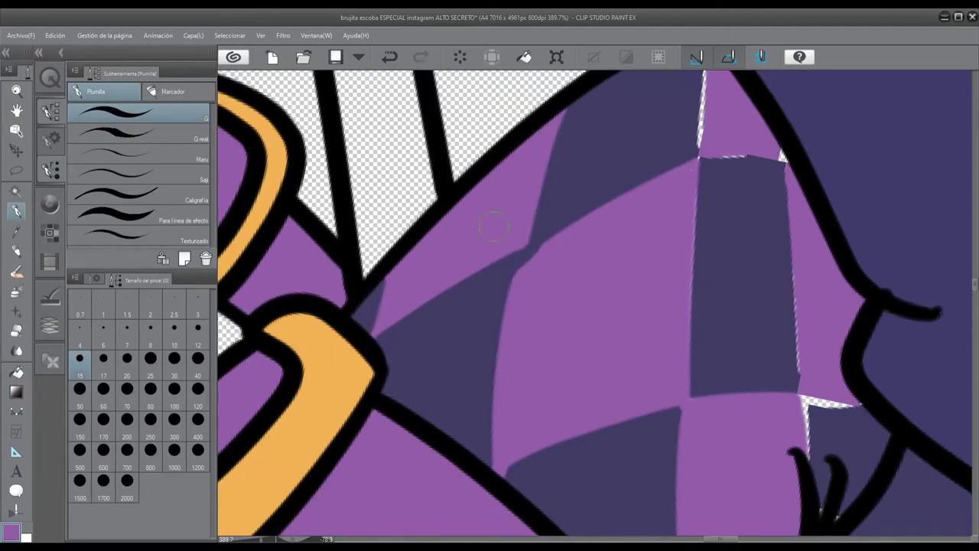
Close the gaps around the narrow column of diamonds next to the knee in purple and dark purple.
{"action": "left_click_drag", "start_coordinate": [633, 229], "coordinate": [488, 356]}
{"action": "left_click_drag", "start_coordinate": [631, 461], "coordinate": [544, 318]}
{"action": "left_click", "coordinate": [578, 390], "text": "alt"}
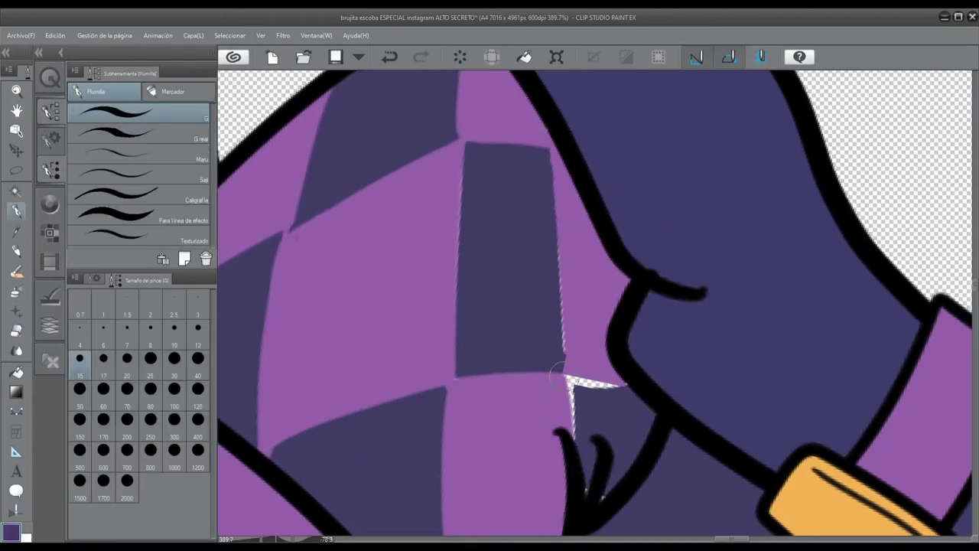
{"action": "left_click_drag", "start_coordinate": [566, 376], "coordinate": [621, 382]}
{"action": "left_click_drag", "start_coordinate": [543, 151], "coordinate": [565, 373]}
Clean up the edges and corners of the diamonds on the knee side of the thigh strap.
{"action": "left_click", "coordinate": [560, 384], "text": "alt"}
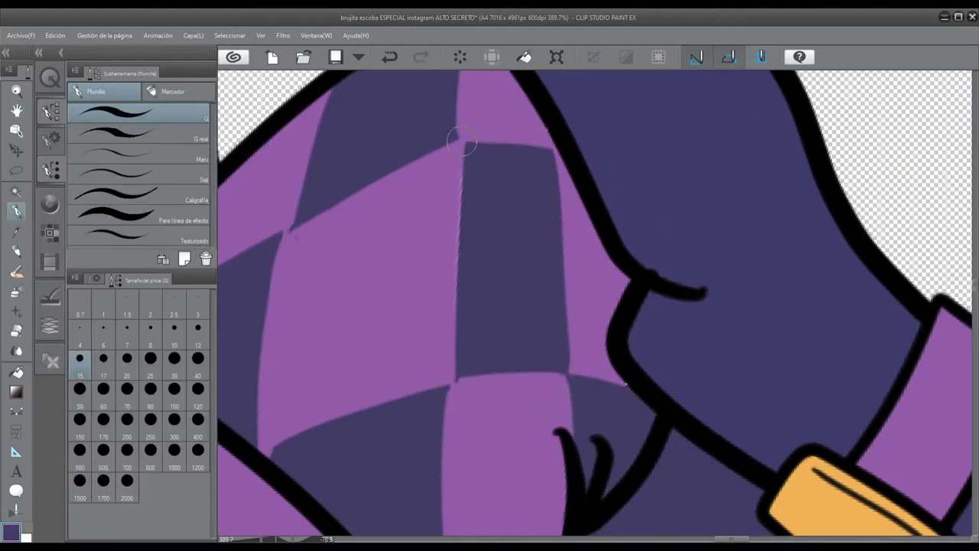
{"action": "left_click_drag", "start_coordinate": [462, 140], "coordinate": [453, 378]}
{"action": "left_click_drag", "start_coordinate": [454, 360], "coordinate": [476, 161]}
{"action": "scroll", "coordinate": [312, 206], "scroll_direction": "down", "scroll_amount": 3}
{"action": "scroll", "coordinate": [459, 295], "scroll_direction": "up", "scroll_amount": 3}
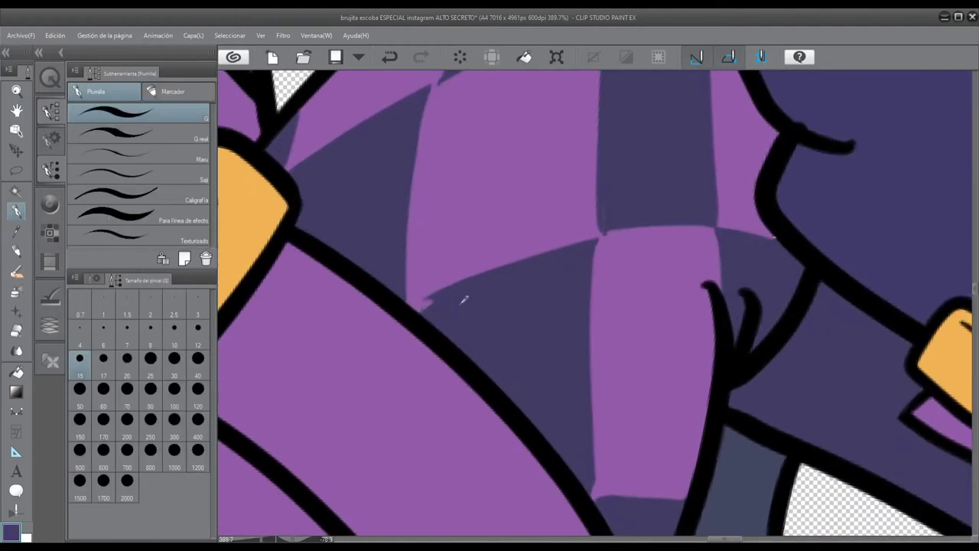
{"action": "scroll", "coordinate": [464, 192], "scroll_direction": "up", "scroll_amount": 1}
{"action": "left_click_drag", "start_coordinate": [488, 116], "coordinate": [463, 253]}
Sharpen the diamond corners on the stocking's skirt-side section and touch up the meeting points near the knee.
{"action": "scroll", "coordinate": [464, 253], "scroll_direction": "down", "scroll_amount": 5}
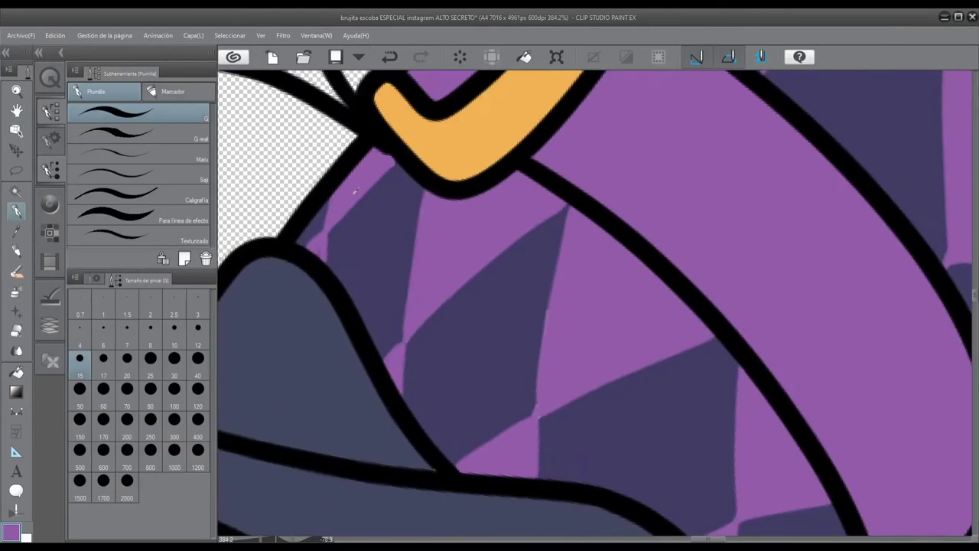
{"action": "scroll", "coordinate": [314, 216], "scroll_direction": "down", "scroll_amount": 1}
{"action": "scroll", "coordinate": [314, 216], "scroll_direction": "down", "scroll_amount": 3}
{"action": "left_click_drag", "start_coordinate": [470, 290], "coordinate": [465, 364]}
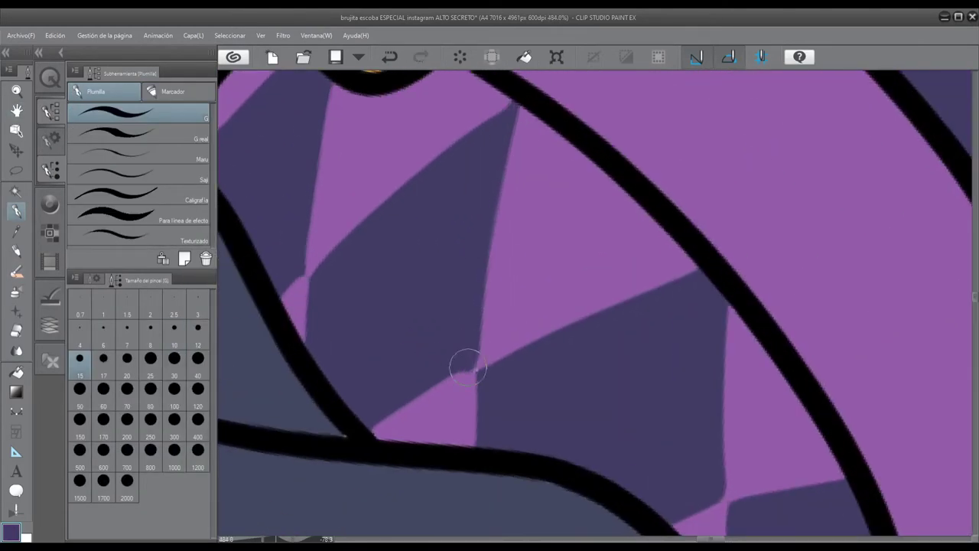
{"action": "scroll", "coordinate": [465, 364], "scroll_direction": "down", "scroll_amount": 3}
{"action": "scroll", "coordinate": [618, 258], "scroll_direction": "down", "scroll_amount": 1}
{"action": "scroll", "coordinate": [617, 258], "scroll_direction": "down", "scroll_amount": 2}
{"action": "scroll", "coordinate": [551, 328], "scroll_direction": "up", "scroll_amount": 1}
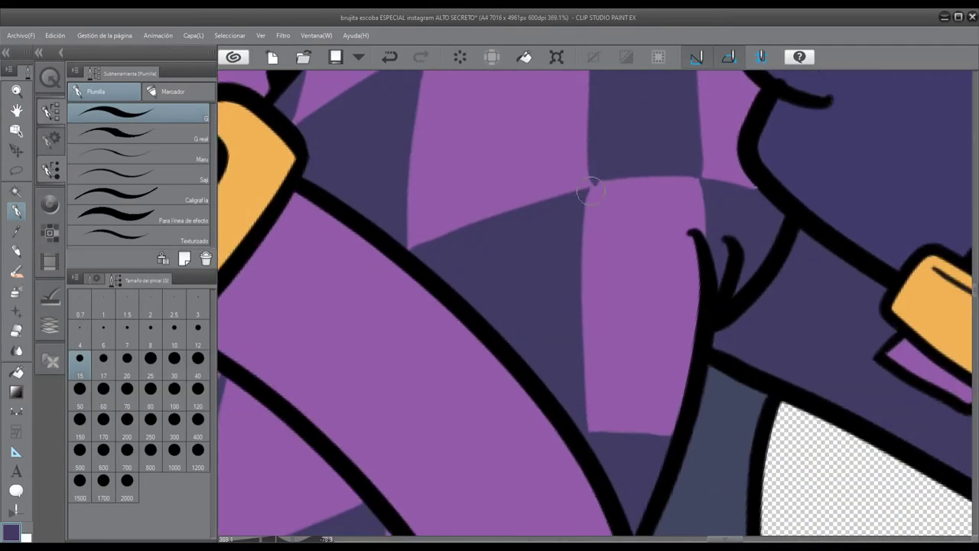
Show layer Capa 7 and draw crossing dark purple guide lines over the other thigh with the oil paint brush.
{"action": "scroll", "coordinate": [614, 190], "scroll_direction": "down", "scroll_amount": 4}
{"action": "scroll", "coordinate": [662, 102], "scroll_direction": "up", "scroll_amount": 2}
{"action": "scroll", "coordinate": [553, 273], "scroll_direction": "down", "scroll_amount": 4}
{"action": "key", "text": "space"}
{"action": "left_click_drag", "start_coordinate": [558, 184], "coordinate": [554, 212]}
{"action": "left_click", "coordinate": [17, 273]}
{"action": "key", "text": "alt+bracketright"}
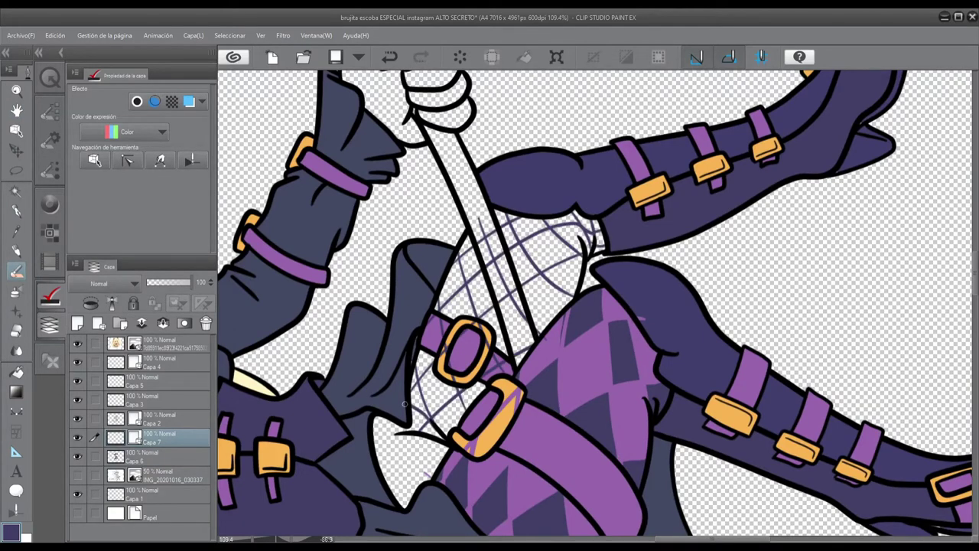
Fill alternate diamonds on the other thigh with dark purple on layer Capa 6.
{"action": "key", "text": "alt+bracketleft"}
{"action": "key", "text": "e"}
{"action": "scroll", "coordinate": [450, 326], "scroll_direction": "up", "scroll_amount": 3}
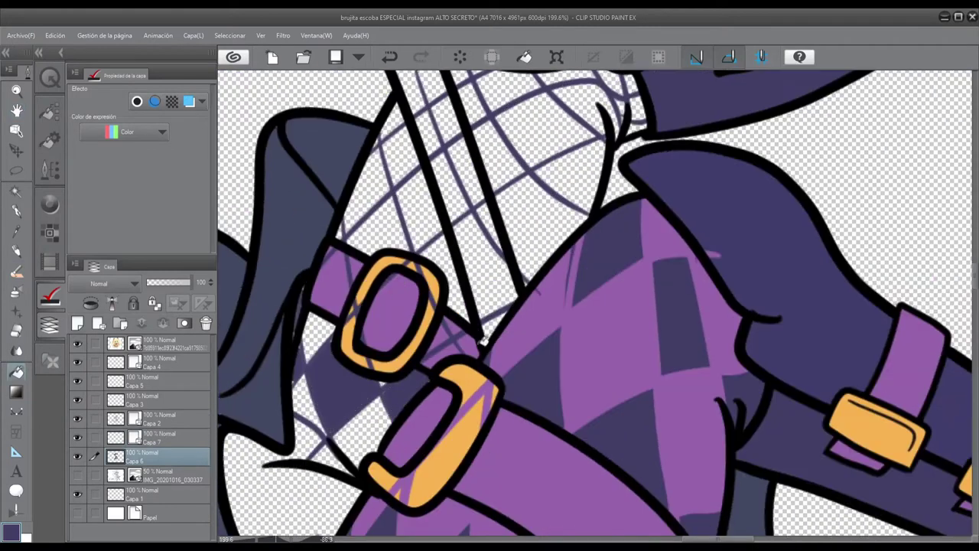
{"action": "scroll", "coordinate": [513, 201], "scroll_direction": "up", "scroll_amount": 5}
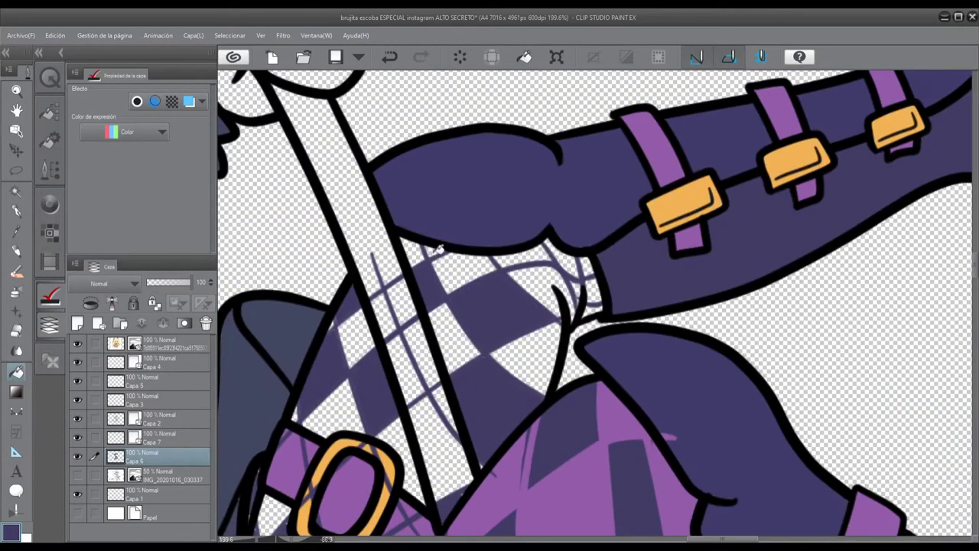
{"action": "scroll", "coordinate": [585, 291], "scroll_direction": "down", "scroll_amount": 8}
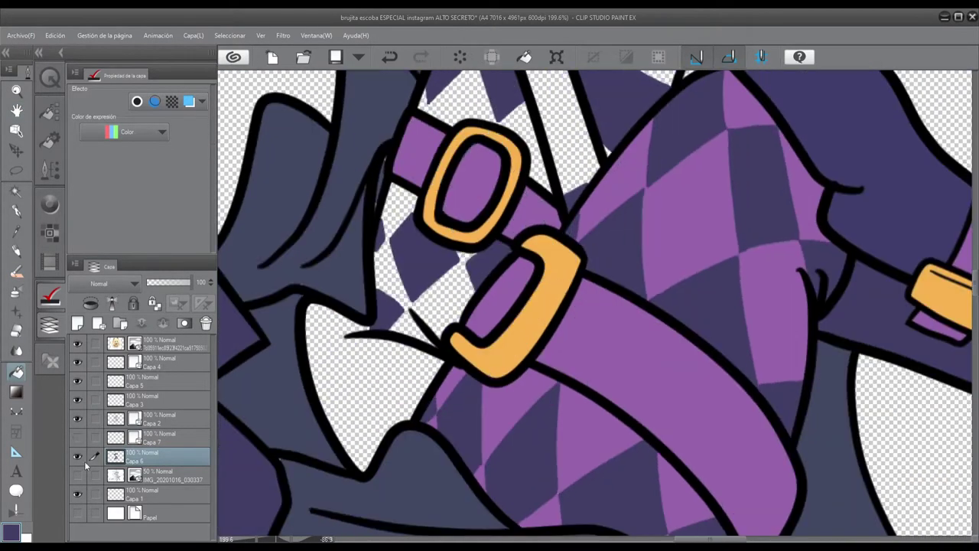
Fill the other thigh's remaining diamonds with purple and the empty area inside the skirt with its dark slate blue.
{"action": "left_click", "coordinate": [480, 279], "text": "alt"}
{"action": "scroll", "coordinate": [480, 280], "scroll_direction": "up", "scroll_amount": 6}
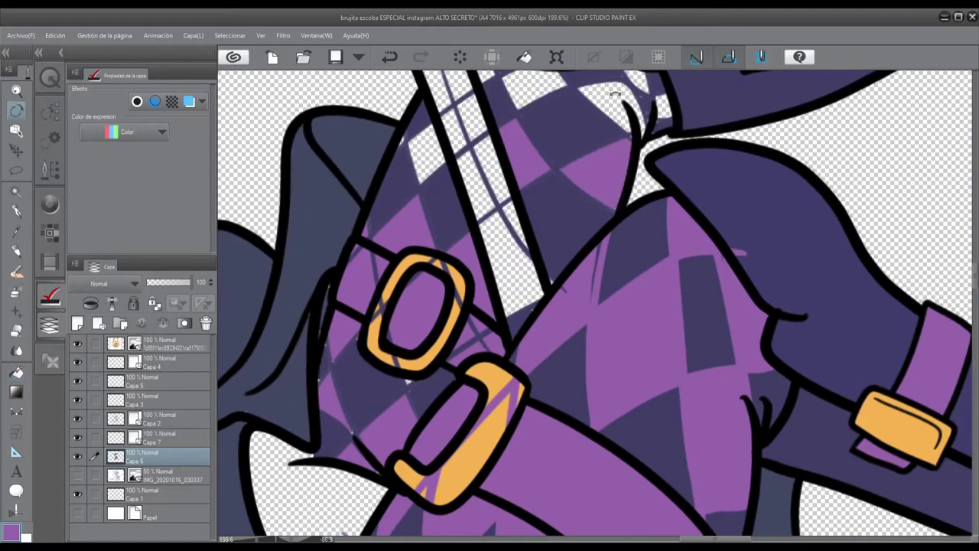
{"action": "scroll", "coordinate": [474, 230], "scroll_direction": "down", "scroll_amount": 8}
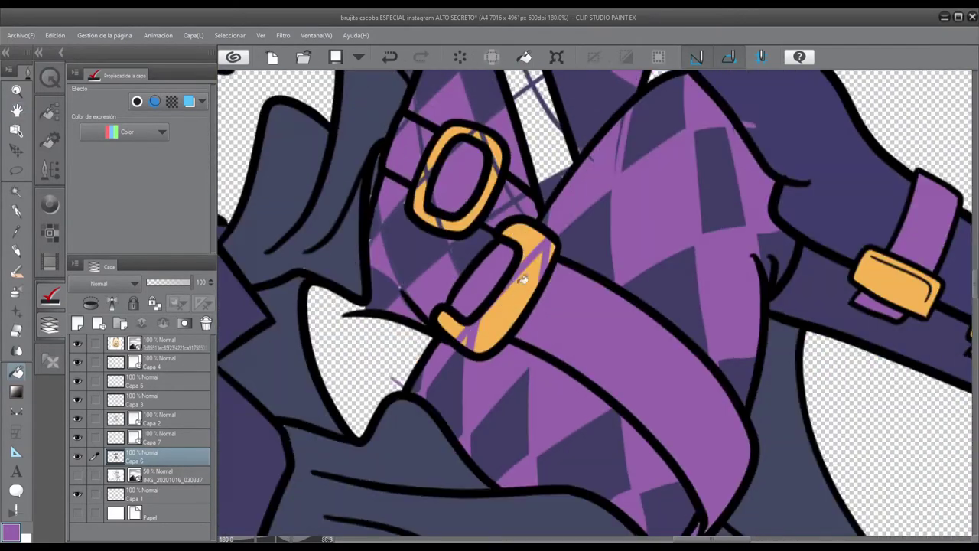
{"action": "left_click", "coordinate": [365, 346], "text": "alt"}
{"action": "scroll", "coordinate": [457, 286], "scroll_direction": "up", "scroll_amount": 4}
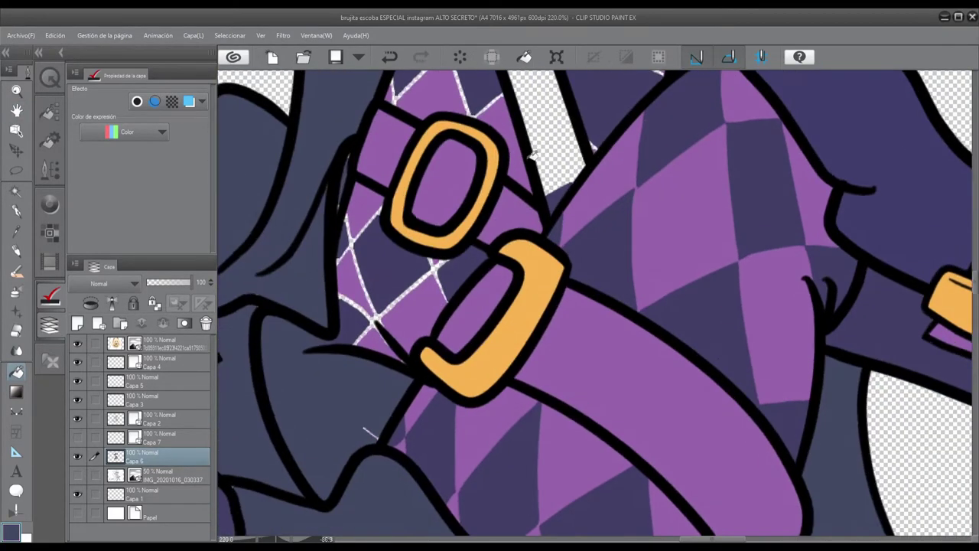
Cover the white guide lines between the two large buckles with dark purple and touch up the purple diamond corners.
{"action": "scroll", "coordinate": [456, 287], "scroll_direction": "up", "scroll_amount": 2}
{"action": "mouse_move", "coordinate": [436, 344]}
{"action": "left_mouse_down"}
{"action": "mouse_move", "coordinate": [431, 265]}
{"action": "mouse_move", "coordinate": [290, 367]}
{"action": "left_mouse_up"}
{"action": "mouse_move", "coordinate": [369, 269]}
{"action": "left_mouse_down"}
{"action": "mouse_move", "coordinate": [499, 330]}
{"action": "mouse_move", "coordinate": [367, 191]}
{"action": "mouse_move", "coordinate": [310, 294]}
{"action": "left_mouse_up"}
{"action": "left_click", "coordinate": [370, 183], "text": "alt"}
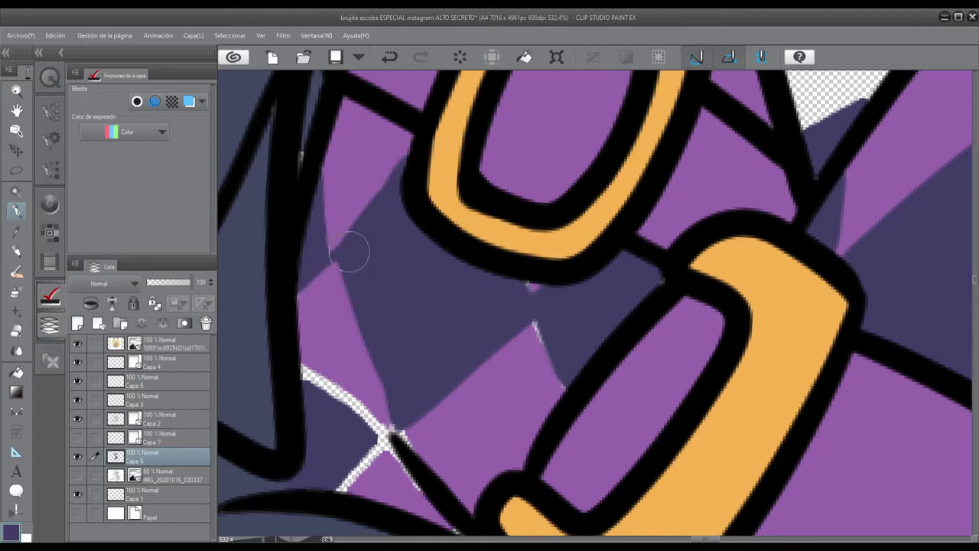
{"action": "left_click", "coordinate": [477, 393], "text": "alt"}
{"action": "mouse_move", "coordinate": [428, 417]}
{"action": "left_mouse_down"}
{"action": "mouse_move", "coordinate": [546, 284]}
{"action": "mouse_move", "coordinate": [564, 393]}
{"action": "left_mouse_up"}
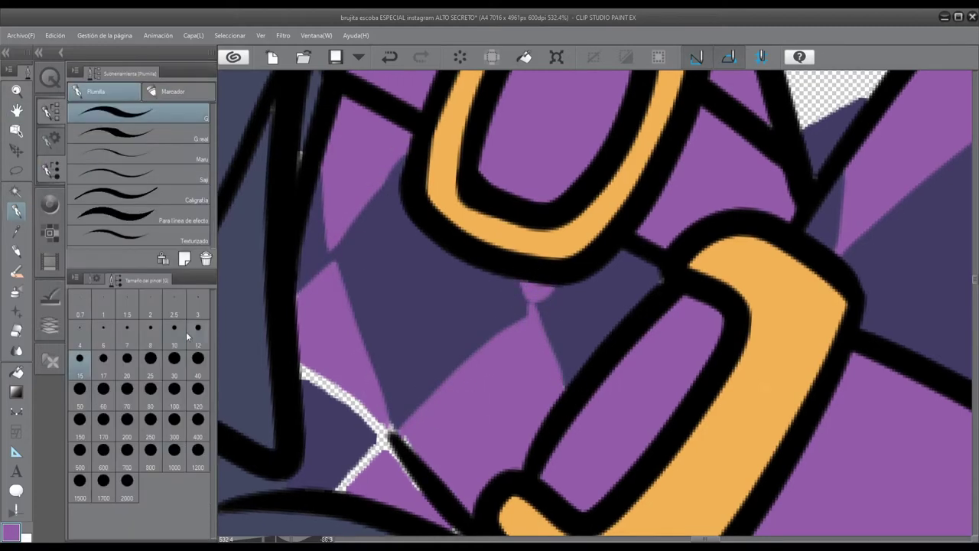
Set the pen size to 10 and paint over the remaining white gaps between diamonds beside the lower buckle.
{"action": "left_click", "coordinate": [175, 334]}
{"action": "left_click", "coordinate": [553, 294], "text": "alt"}
{"action": "left_click_drag", "start_coordinate": [305, 373], "coordinate": [370, 449]}
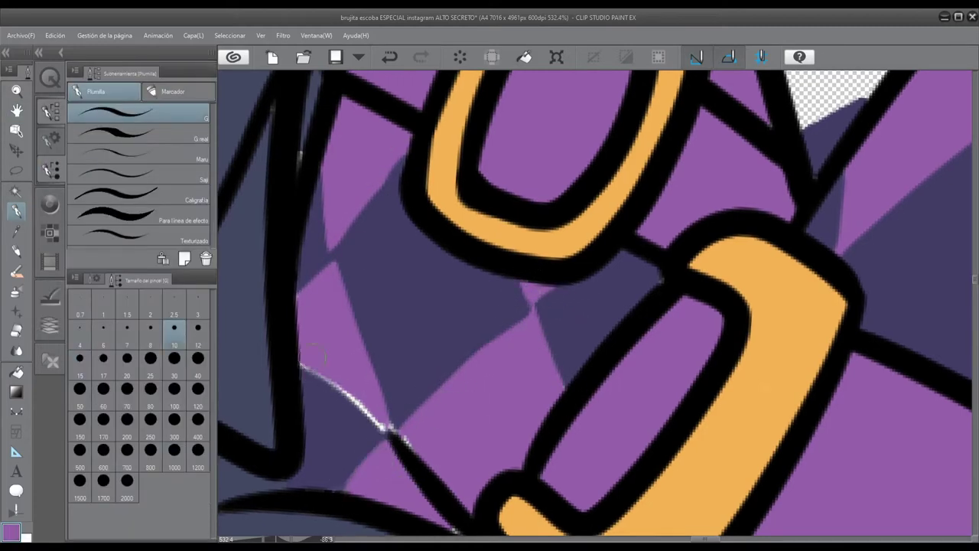
{"action": "left_click_drag", "start_coordinate": [314, 355], "coordinate": [406, 443]}
{"action": "left_click", "coordinate": [405, 393], "text": "alt"}
Paint over the white guide-line gaps between the stocking diamonds above the upper buckle with purple and dark purple.
{"action": "scroll", "coordinate": [558, 312], "scroll_direction": "up", "scroll_amount": 3}
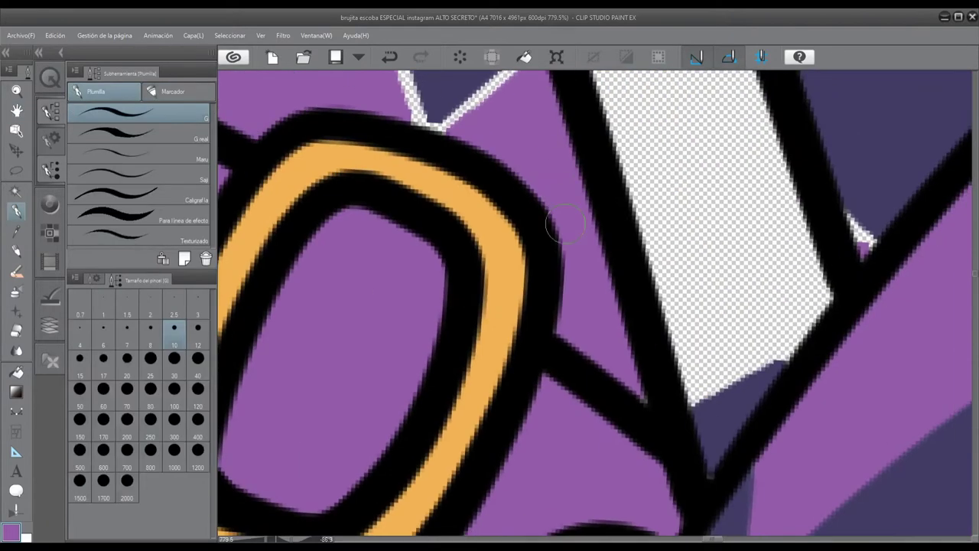
{"action": "scroll", "coordinate": [436, 350], "scroll_direction": "left", "scroll_amount": 3}
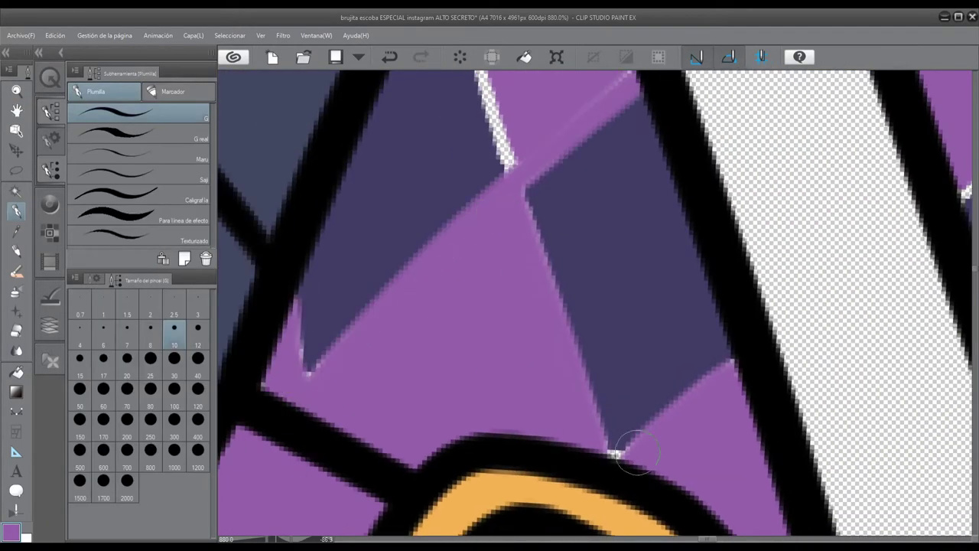
{"action": "scroll", "coordinate": [448, 255], "scroll_direction": "down", "scroll_amount": 3}
{"action": "left_click_drag", "start_coordinate": [512, 134], "coordinate": [440, 260]}
{"action": "left_click", "coordinate": [469, 125], "text": "alt"}
{"action": "mouse_move", "coordinate": [459, 134]}
{"action": "left_mouse_down"}
{"action": "mouse_move", "coordinate": [390, 258]}
{"action": "mouse_move", "coordinate": [367, 413]}
{"action": "left_mouse_up"}
Sharpen the diamond edges and meeting points just above the upper buckle, including the tip touching its outline.
{"action": "scroll", "coordinate": [459, 344], "scroll_direction": "down", "scroll_amount": 3}
{"action": "mouse_move", "coordinate": [557, 283]}
{"action": "left_mouse_down"}
{"action": "mouse_move", "coordinate": [375, 444]}
{"action": "mouse_move", "coordinate": [378, 474]}
{"action": "left_mouse_up"}
{"action": "left_click_drag", "start_coordinate": [696, 197], "coordinate": [585, 293]}
{"action": "scroll", "coordinate": [536, 268], "scroll_direction": "down", "scroll_amount": 3}
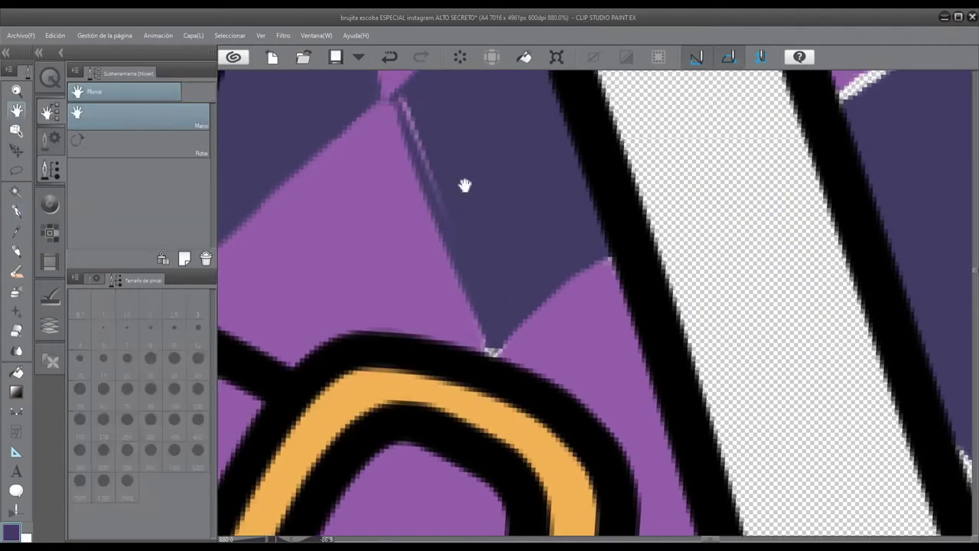
{"action": "scroll", "coordinate": [482, 329], "scroll_direction": "up", "scroll_amount": 2}
{"action": "scroll", "coordinate": [459, 397], "scroll_direction": "right", "scroll_amount": 1}
{"action": "key", "text": "space"}
{"action": "left_click_drag", "start_coordinate": [408, 339], "coordinate": [579, 340]}
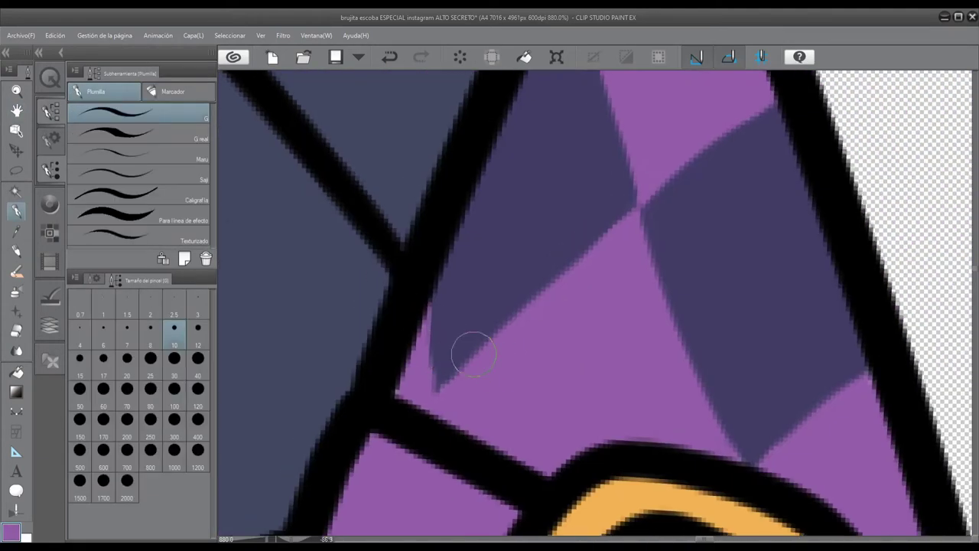
Paint over the white guide lines on the stocking section beyond the unfilled broom handle with dark purple.
{"action": "scroll", "coordinate": [431, 410], "scroll_direction": "down", "scroll_amount": 1}
{"action": "scroll", "coordinate": [328, 197], "scroll_direction": "down", "scroll_amount": 3}
{"action": "scroll", "coordinate": [683, 274], "scroll_direction": "down", "scroll_amount": 4}
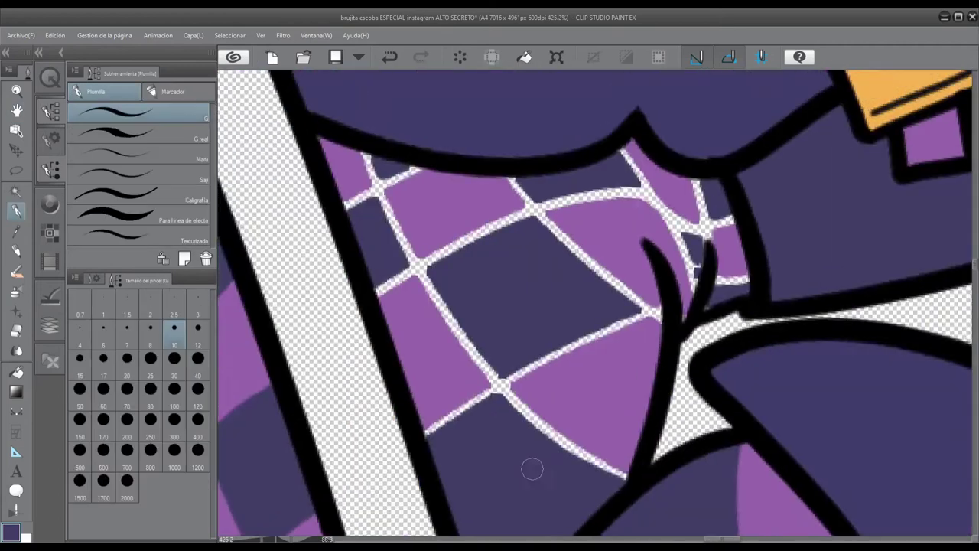
{"action": "scroll", "coordinate": [530, 466], "scroll_direction": "down", "scroll_amount": 3}
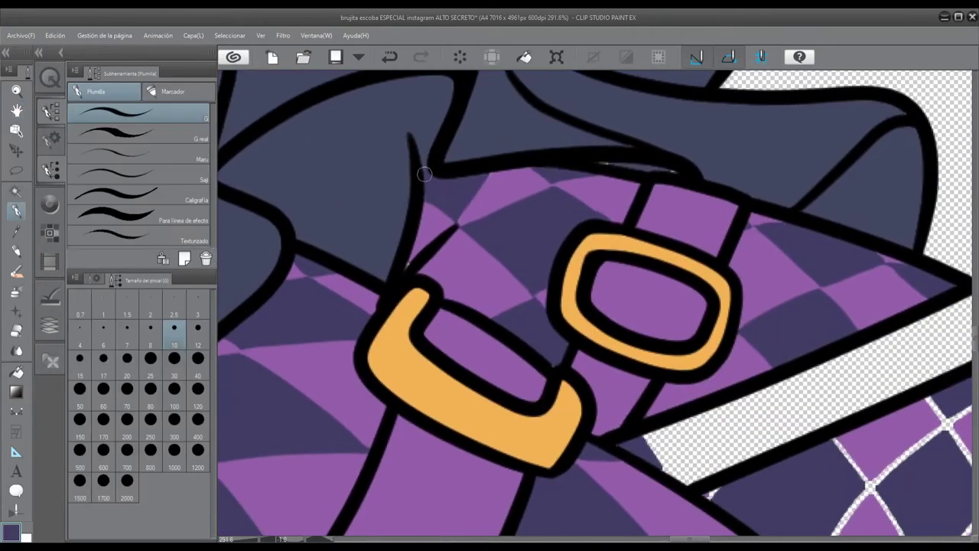
{"action": "scroll", "coordinate": [445, 174], "scroll_direction": "up", "scroll_amount": 2}
{"action": "scroll", "coordinate": [520, 345], "scroll_direction": "down", "scroll_amount": 3}
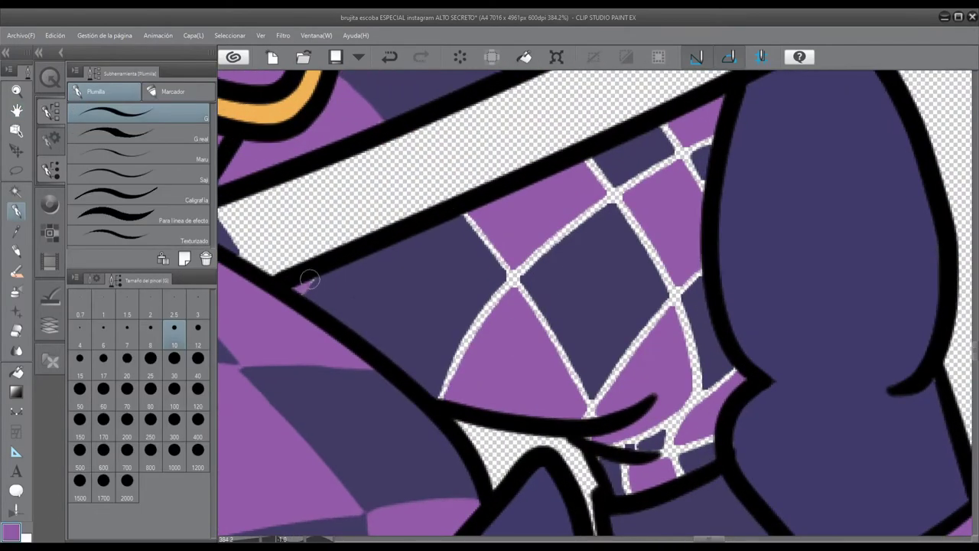
{"action": "left_click_drag", "start_coordinate": [673, 428], "coordinate": [735, 363]}
{"action": "mouse_move", "coordinate": [593, 165]}
{"action": "left_mouse_down"}
{"action": "mouse_move", "coordinate": [673, 287]}
{"action": "mouse_move", "coordinate": [696, 397]}
{"action": "left_mouse_up"}
{"action": "left_click_drag", "start_coordinate": [512, 276], "coordinate": [443, 397]}
{"action": "left_click_drag", "start_coordinate": [711, 138], "coordinate": [508, 271]}
{"action": "left_click_drag", "start_coordinate": [465, 217], "coordinate": [589, 402]}
{"action": "left_click_drag", "start_coordinate": [665, 126], "coordinate": [707, 206]}
{"action": "left_click_drag", "start_coordinate": [673, 451], "coordinate": [715, 435]}
{"action": "left_click_drag", "start_coordinate": [623, 459], "coordinate": [635, 493]}
Cover the leftover white edges and extend the lower purple diamonds' corners on the stocking beyond the broom handle.
{"action": "left_click", "coordinate": [535, 352], "text": "alt"}
{"action": "scroll", "coordinate": [572, 276], "scroll_direction": "up", "scroll_amount": 2}
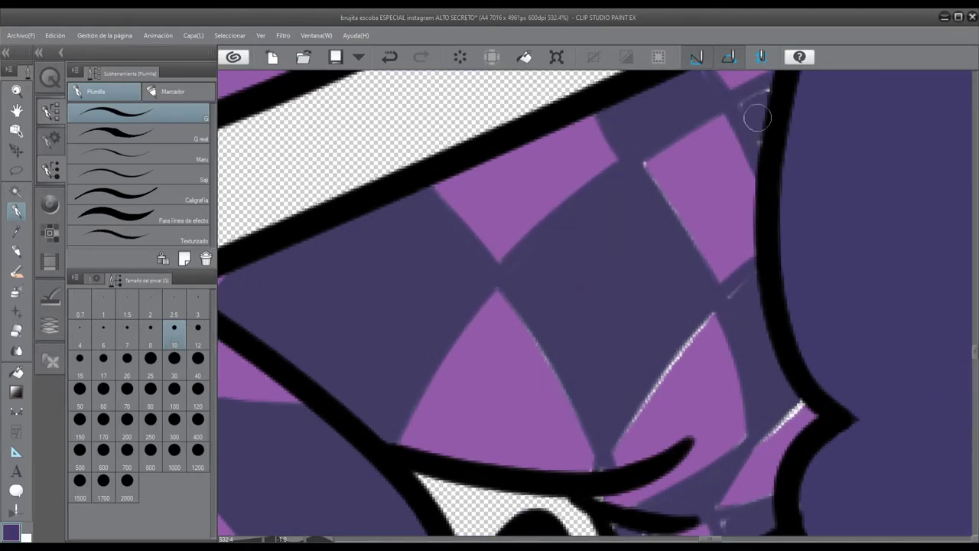
{"action": "left_click_drag", "start_coordinate": [715, 314], "coordinate": [625, 430]}
{"action": "left_click_drag", "start_coordinate": [777, 421], "coordinate": [750, 451]}
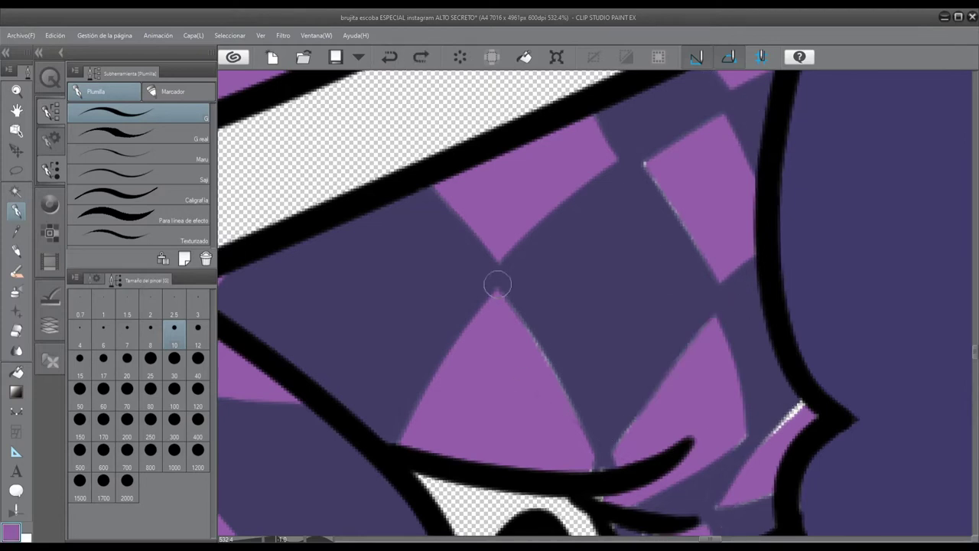
{"action": "left_click_drag", "start_coordinate": [499, 291], "coordinate": [604, 468]}
{"action": "left_click_drag", "start_coordinate": [695, 328], "coordinate": [743, 416]}
{"action": "left_click_drag", "start_coordinate": [394, 444], "coordinate": [497, 287]}
Extend the upper purple diamonds on that stocking section until their corners meet, and clean their edges with dark purple.
{"action": "mouse_move", "coordinate": [499, 272]}
{"action": "left_mouse_down"}
{"action": "mouse_move", "coordinate": [618, 158]}
{"action": "mouse_move", "coordinate": [628, 114]}
{"action": "left_mouse_up"}
{"action": "left_click_drag", "start_coordinate": [433, 188], "coordinate": [501, 279]}
{"action": "key", "text": "ctrl+z"}
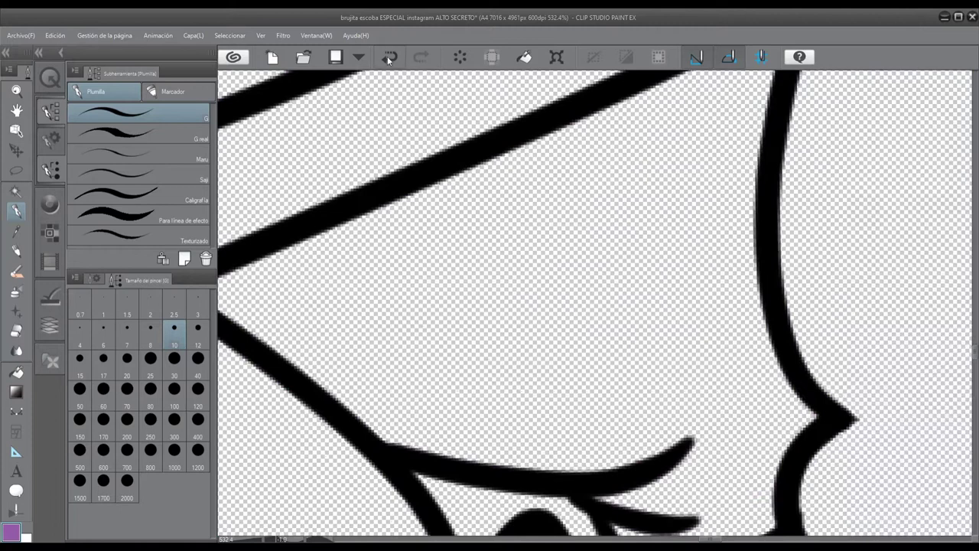
{"action": "left_click_drag", "start_coordinate": [604, 115], "coordinate": [634, 155]}
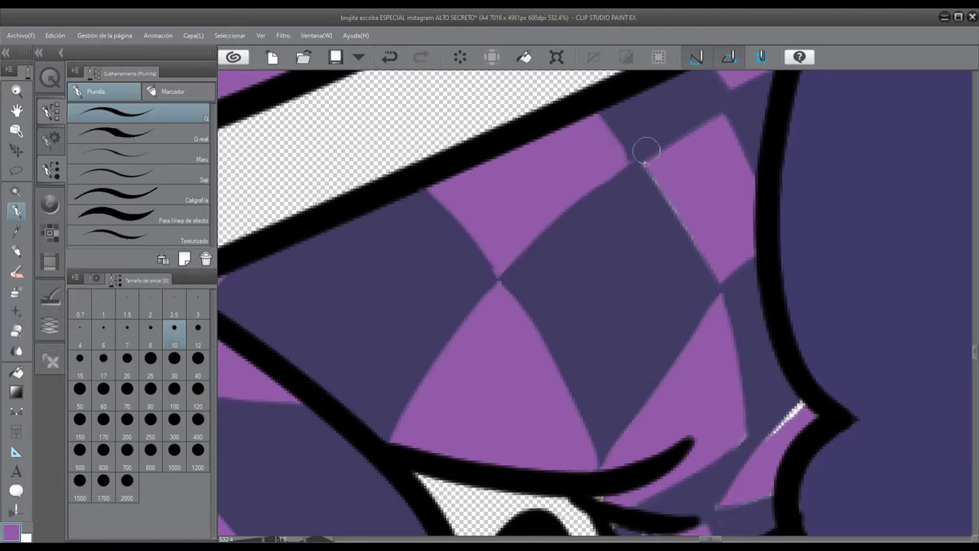
{"action": "left_click_drag", "start_coordinate": [765, 175], "coordinate": [664, 194]}
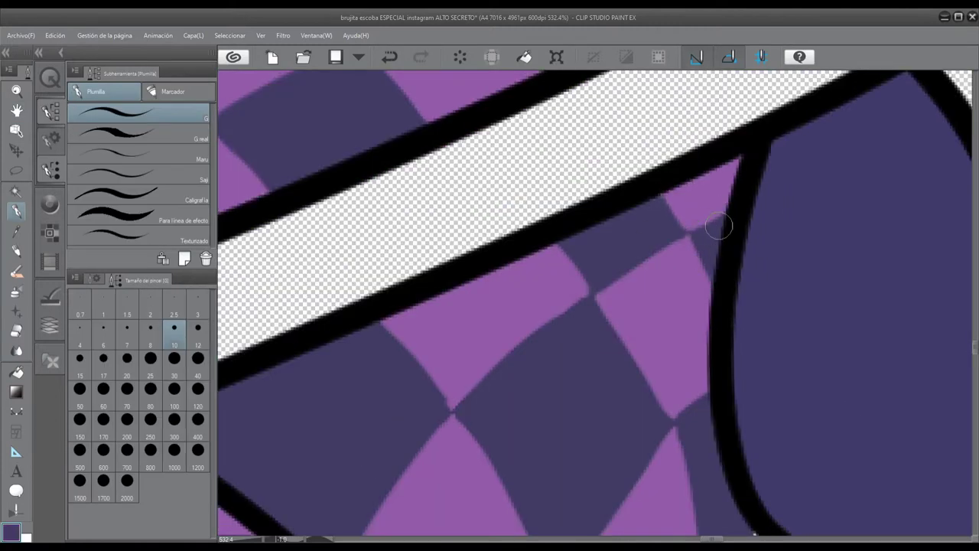
{"action": "left_click_drag", "start_coordinate": [450, 416], "coordinate": [624, 204]}
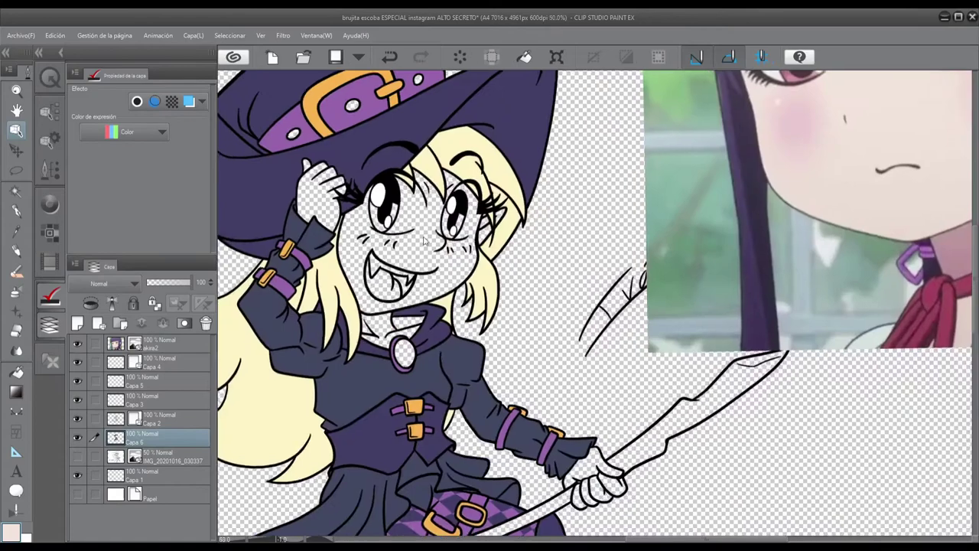
Fill the witch's face, neck and hand with the pale skin tone from the akira2 reference and paint the eye whites.
{"action": "scroll", "coordinate": [425, 241], "scroll_direction": "up", "scroll_amount": 5}
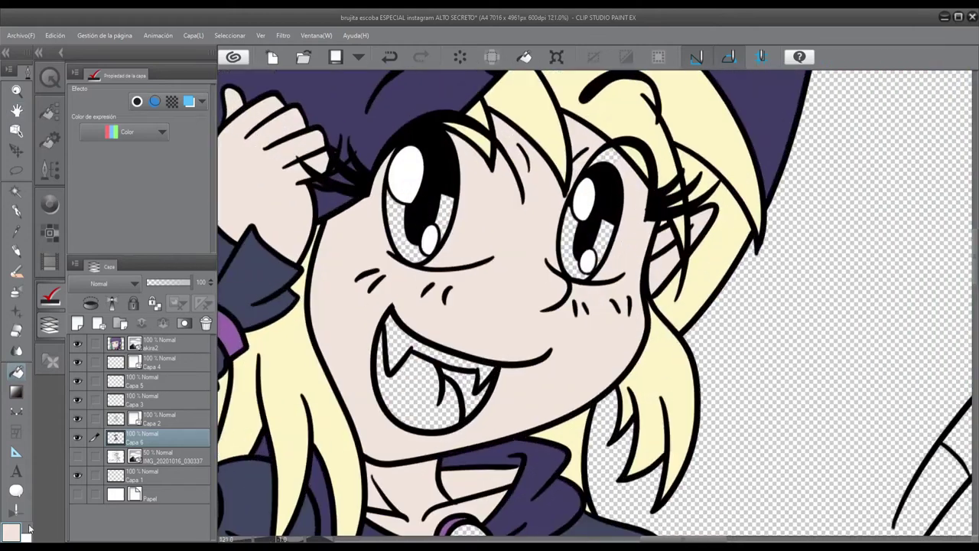
{"action": "key", "text": "p"}
{"action": "scroll", "coordinate": [630, 206], "scroll_direction": "up", "scroll_amount": 6}
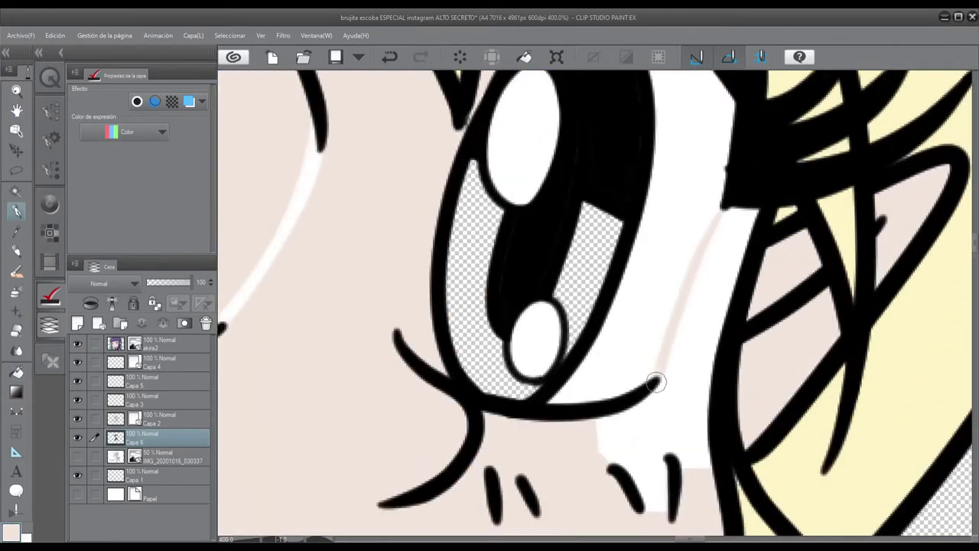
{"action": "key", "text": "b"}
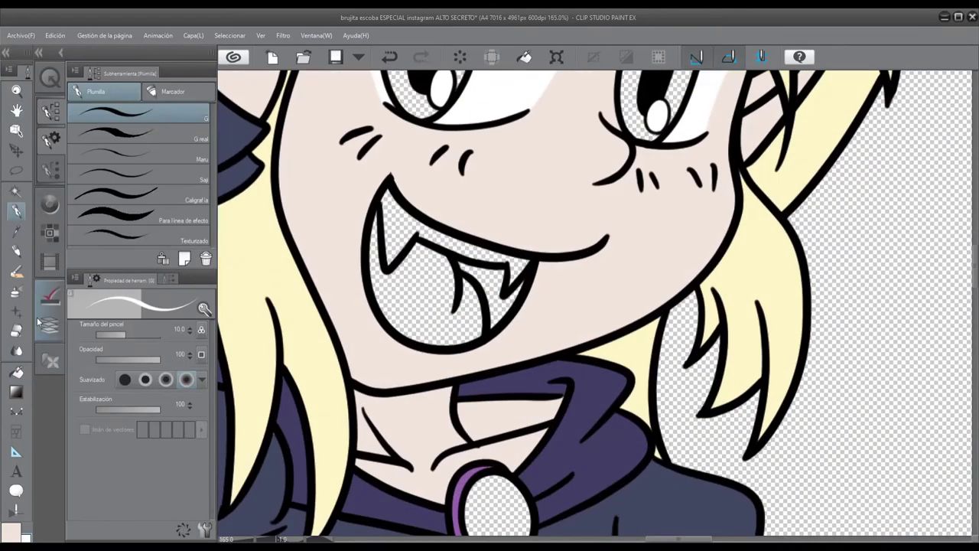
Fill the open mouth with white teeth, a pink tongue and a dark red interior.
{"action": "key", "text": "g"}
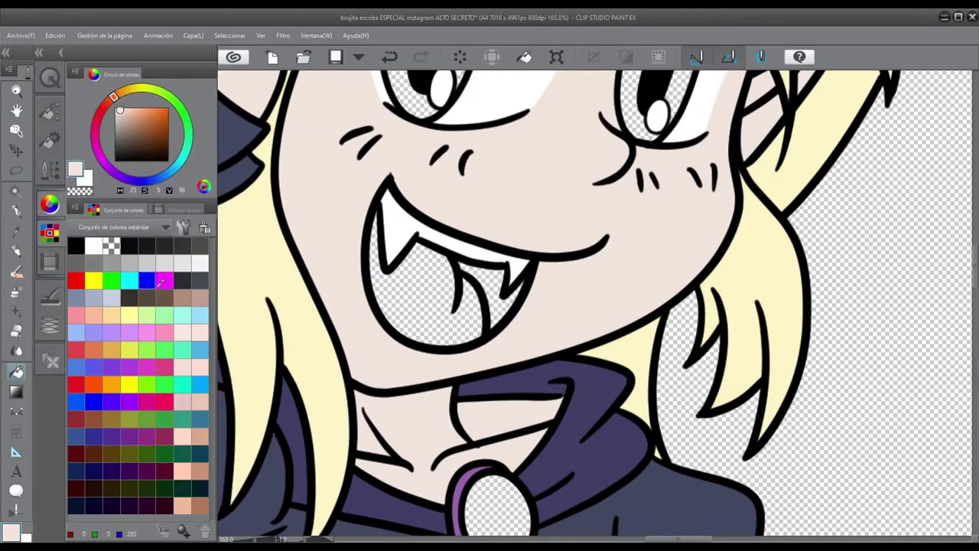
{"action": "left_click", "coordinate": [433, 300]}
{"action": "left_click", "coordinate": [529, 344], "text": "alt"}
{"action": "left_click", "coordinate": [76, 488]}
{"action": "left_click", "coordinate": [493, 294]}
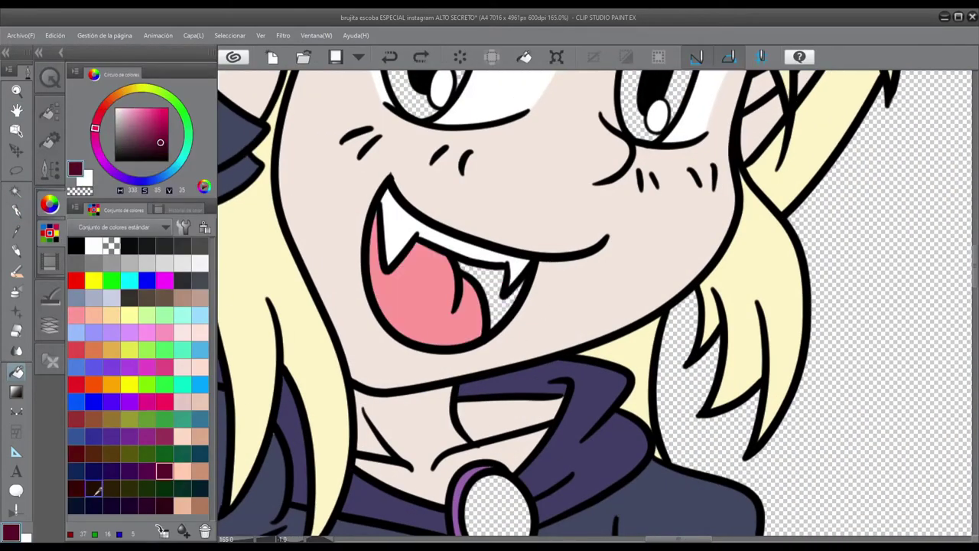
{"action": "scroll", "coordinate": [505, 283], "scroll_direction": "up", "scroll_amount": 3}
Fill the irises of both eyes with light green from the standard color set.
{"action": "scroll", "coordinate": [503, 311], "scroll_direction": "down", "scroll_amount": 6}
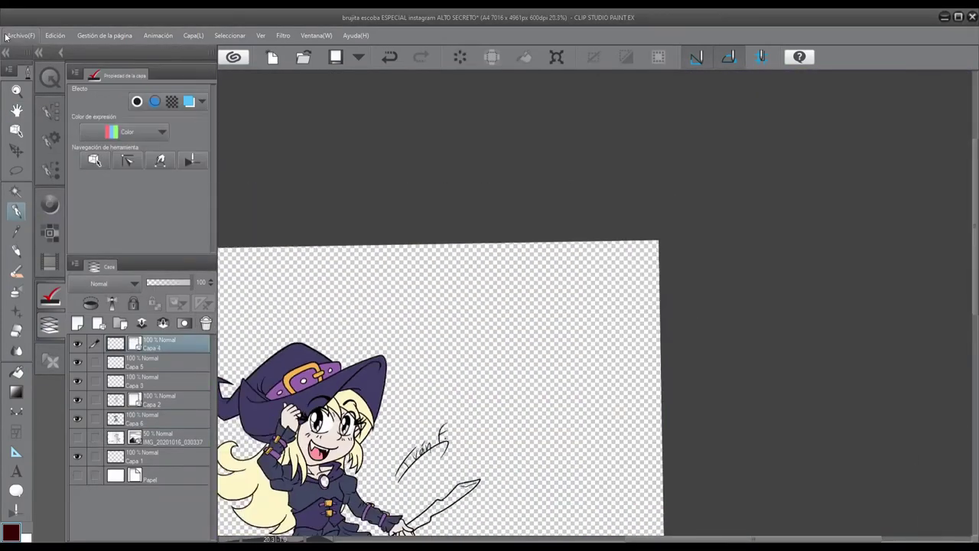
{"action": "key", "text": "ctrl+alt+0"}
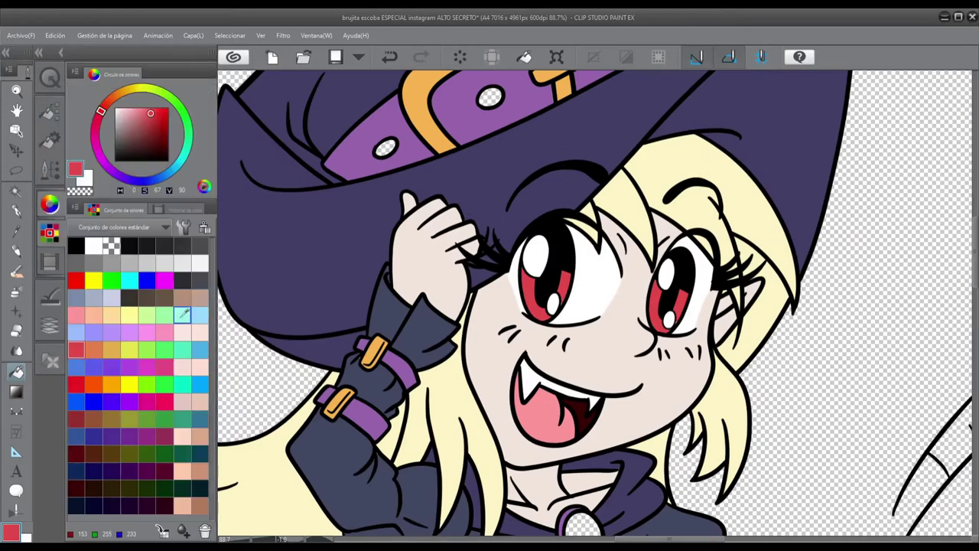
{"action": "left_click", "coordinate": [164, 314]}
{"action": "left_click", "coordinate": [544, 294]}
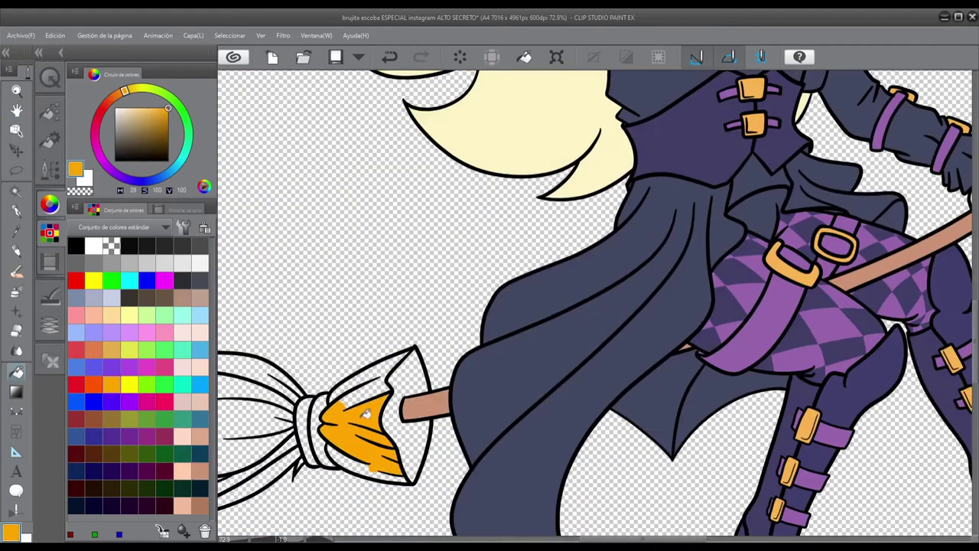
Color the broom's bristles and gathered end orange and save the drawing.
{"action": "left_click", "coordinate": [399, 466]}
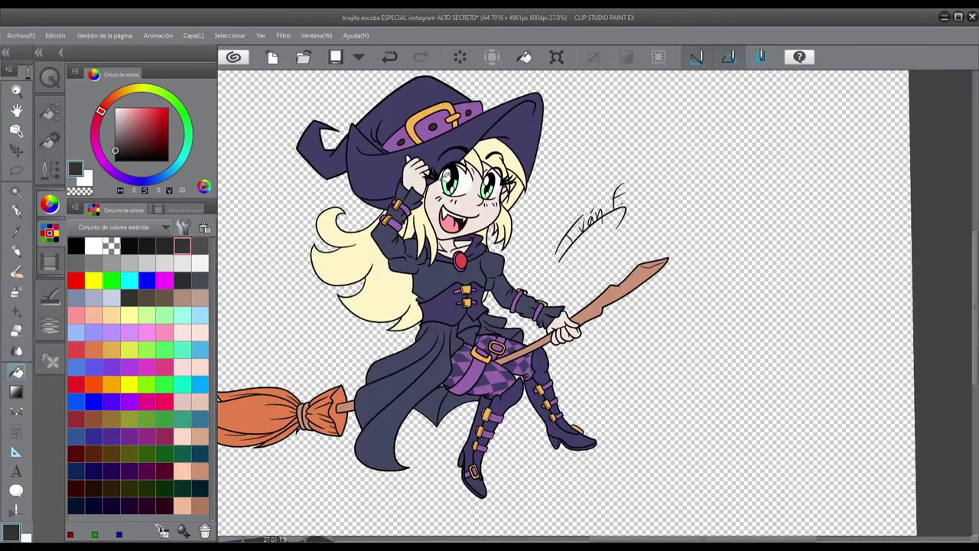
{"action": "key", "text": "ctrl+s"}
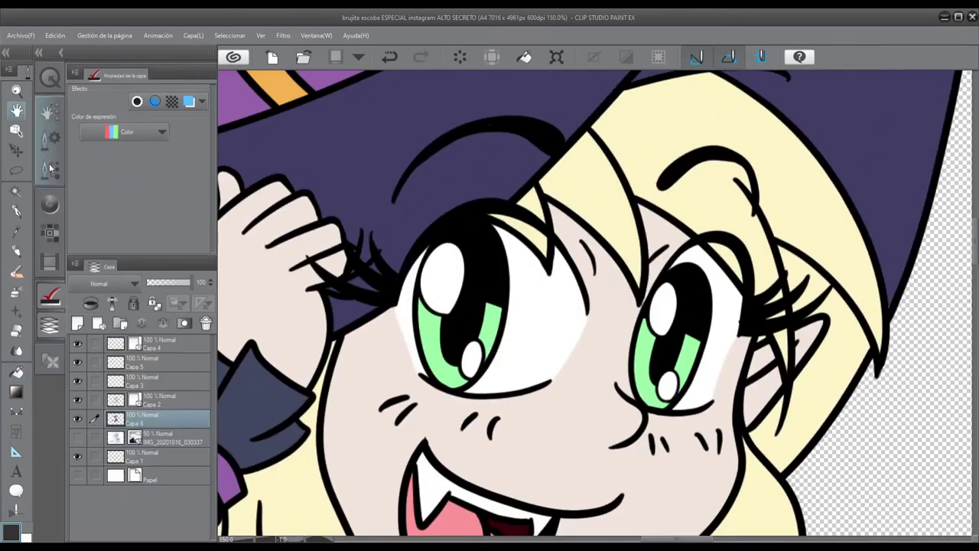
Add a layer above Capa 6 and draw curved white highlights on both sides of the larger eye's green iris.
{"action": "left_click", "coordinate": [432, 336], "text": "alt"}
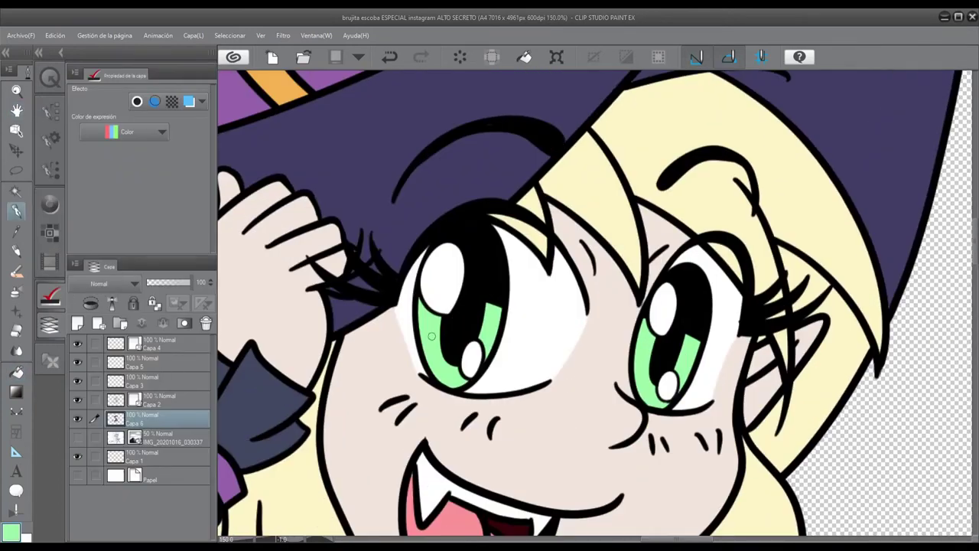
{"action": "left_click", "coordinate": [77, 322]}
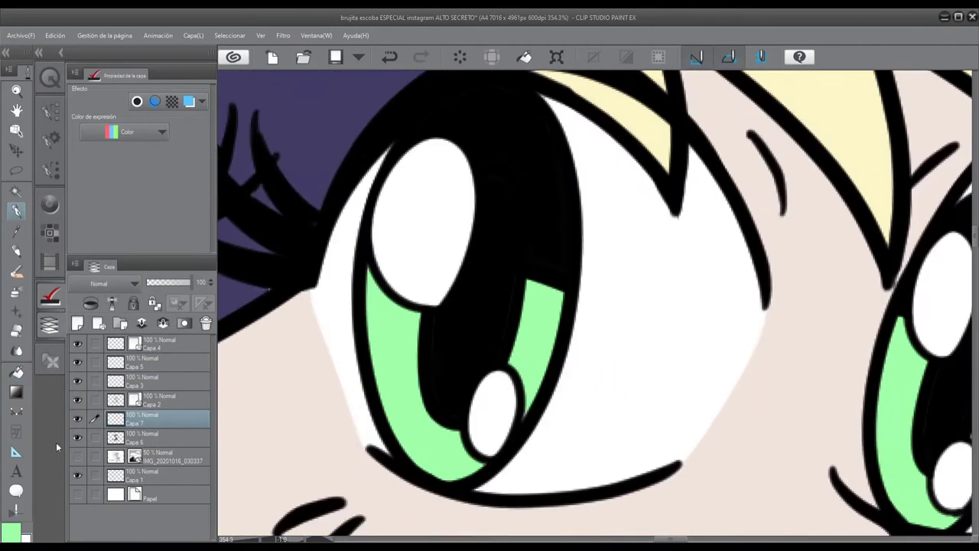
{"action": "left_click_drag", "start_coordinate": [392, 325], "coordinate": [459, 451]}
{"action": "left_click_drag", "start_coordinate": [403, 388], "coordinate": [462, 451]}
{"action": "left_click", "coordinate": [390, 56]}
{"action": "left_click", "coordinate": [212, 283]}
{"action": "left_click_drag", "start_coordinate": [397, 340], "coordinate": [462, 447]}
{"action": "left_click_drag", "start_coordinate": [518, 378], "coordinate": [530, 330]}
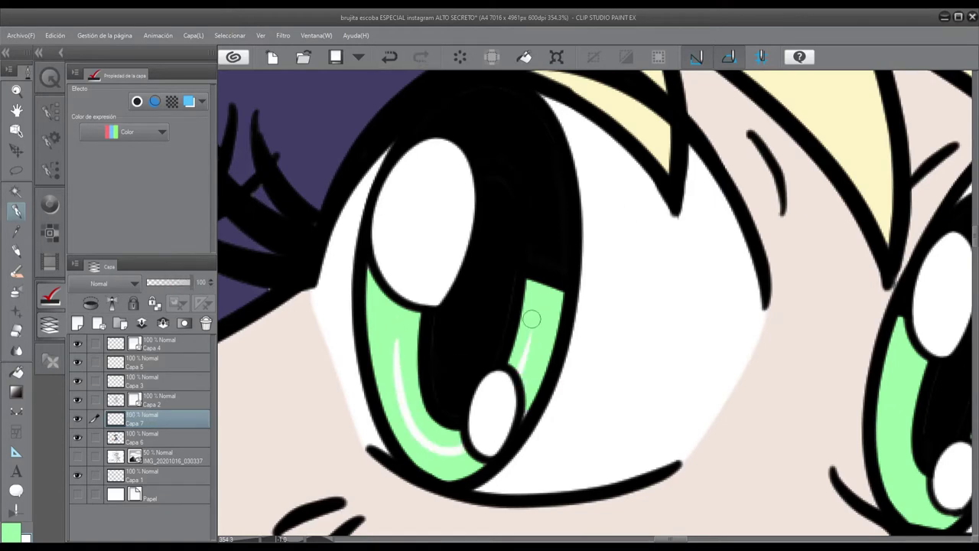
Set the highlight layer to Aclarar at 78% opacity and paint black shading around the iris on a new reduced-opacity layer.
{"action": "key", "text": "ctrl+shift+n"}
{"action": "left_click", "coordinate": [212, 286]}
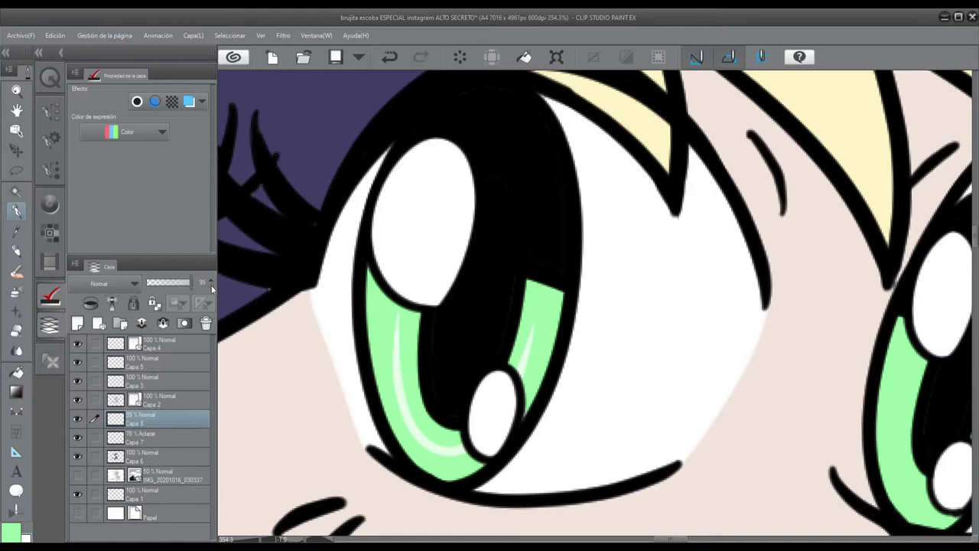
{"action": "mouse_move", "coordinate": [361, 264]}
{"action": "left_mouse_down"}
{"action": "mouse_move", "coordinate": [405, 447]}
{"action": "mouse_move", "coordinate": [452, 478]}
{"action": "left_mouse_up"}
{"action": "left_click_drag", "start_coordinate": [562, 294], "coordinate": [526, 285]}
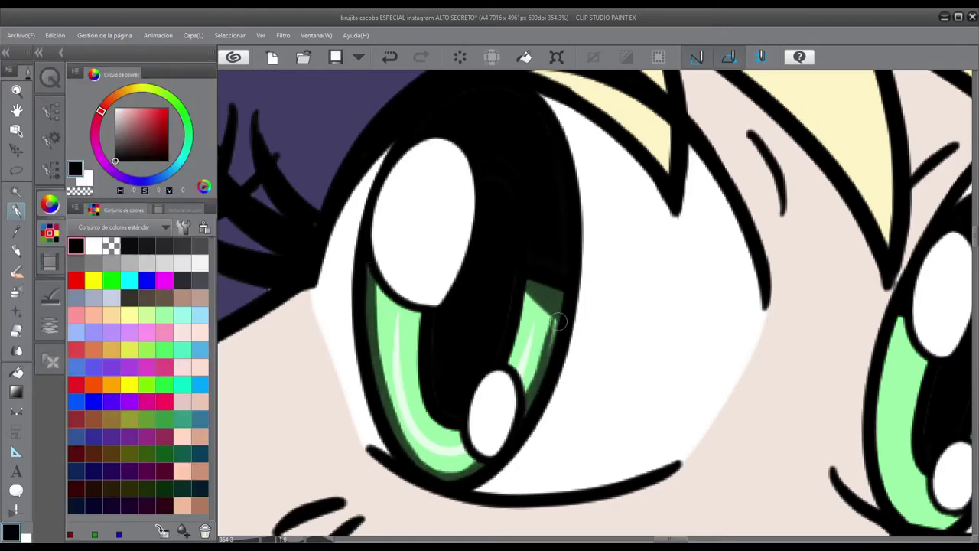
Rework the iris shading with eraser and pen, widening the dark band along its outer edge and upper corners.
{"action": "key", "text": "e"}
{"action": "left_click_drag", "start_coordinate": [375, 283], "coordinate": [386, 428]}
{"action": "left_click_drag", "start_coordinate": [535, 291], "coordinate": [539, 413]}
{"action": "left_click_drag", "start_coordinate": [367, 256], "coordinate": [528, 397]}
{"action": "key", "text": "p"}
{"action": "left_click_drag", "start_coordinate": [550, 329], "coordinate": [532, 413]}
{"action": "mouse_move", "coordinate": [365, 264]}
{"action": "left_mouse_down"}
{"action": "mouse_move", "coordinate": [455, 481]}
{"action": "mouse_move", "coordinate": [440, 478]}
{"action": "left_mouse_up"}
{"action": "left_click_drag", "start_coordinate": [374, 329], "coordinate": [467, 474]}
{"action": "left_click_drag", "start_coordinate": [560, 285], "coordinate": [547, 313]}
{"action": "mouse_move", "coordinate": [379, 286]}
{"action": "left_mouse_down"}
{"action": "mouse_move", "coordinate": [463, 474]}
{"action": "mouse_move", "coordinate": [459, 467]}
{"action": "left_mouse_up"}
Trim the inner edge of the iris shading with the eraser and soften it with the Desenfocar blending tool.
{"action": "scroll", "coordinate": [392, 303], "scroll_direction": "up", "scroll_amount": 3}
{"action": "key", "text": "e"}
{"action": "left_click_drag", "start_coordinate": [413, 528], "coordinate": [414, 403]}
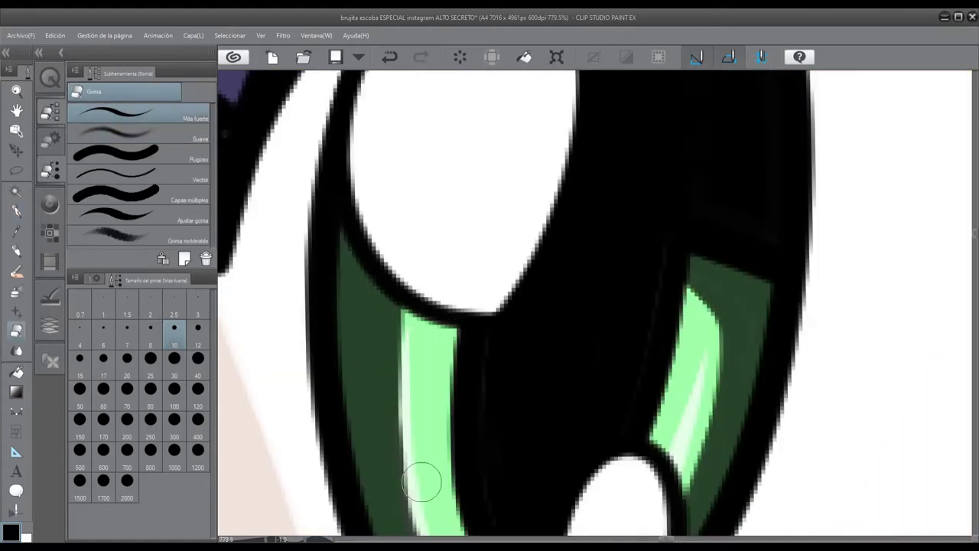
{"action": "scroll", "coordinate": [413, 403], "scroll_direction": "down", "scroll_amount": 3}
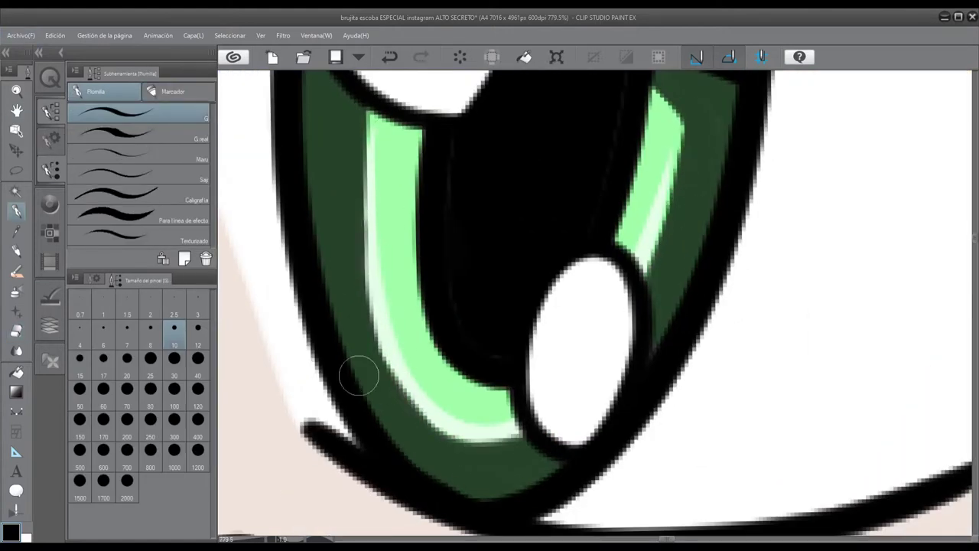
{"action": "key", "text": "j"}
{"action": "left_click_drag", "start_coordinate": [361, 291], "coordinate": [367, 111]}
{"action": "left_click_drag", "start_coordinate": [618, 299], "coordinate": [677, 122]}
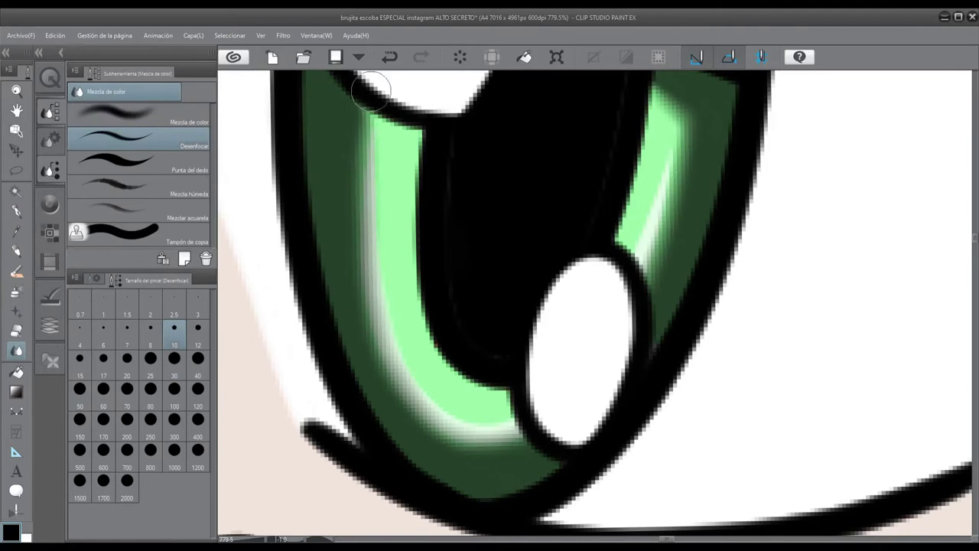
Erase the uneven bits near the iris highlights and repaint the curved highlights in white along the blurred shading.
{"action": "scroll", "coordinate": [225, 408], "scroll_direction": "up", "scroll_amount": 3}
{"action": "left_click", "coordinate": [49, 203]}
{"action": "key", "text": "e"}
{"action": "left_click_drag", "start_coordinate": [344, 264], "coordinate": [344, 354]}
{"action": "key", "text": "x"}
{"action": "scroll", "coordinate": [344, 354], "scroll_direction": "down", "scroll_amount": 3}
{"action": "mouse_move", "coordinate": [340, 275]}
{"action": "left_mouse_down"}
{"action": "mouse_move", "coordinate": [507, 400]}
{"action": "mouse_move", "coordinate": [417, 428]}
{"action": "left_mouse_up"}
{"action": "left_click_drag", "start_coordinate": [336, 115], "coordinate": [336, 268]}
{"action": "left_click_drag", "start_coordinate": [643, 99], "coordinate": [588, 255]}
{"action": "key", "text": "j"}
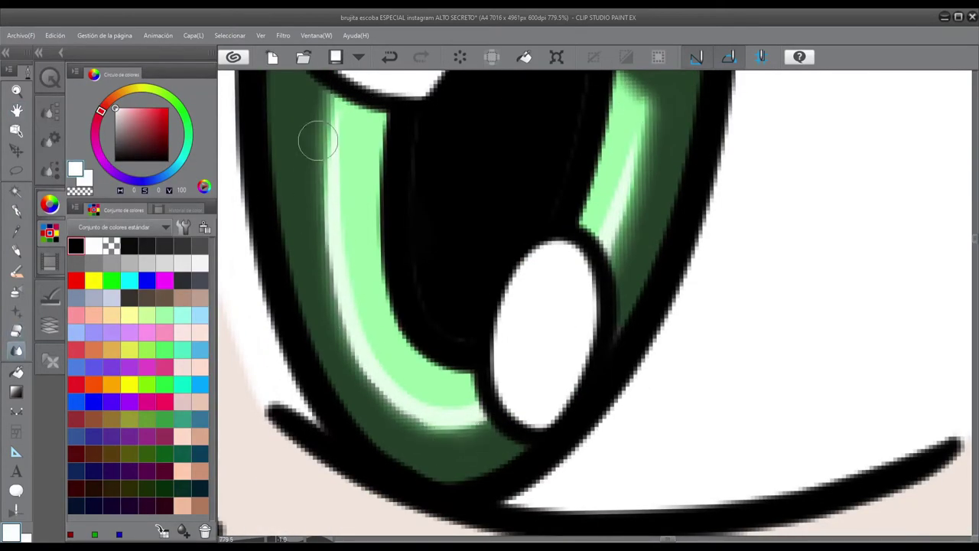
Paint black shading along the inner edge and upper right corner of the larger eye's iris, beside the white highlights.
{"action": "scroll", "coordinate": [316, 156], "scroll_direction": "down", "scroll_amount": 3}
{"action": "scroll", "coordinate": [563, 195], "scroll_direction": "up", "scroll_amount": 3}
{"action": "key", "text": "x"}
{"action": "left_click_drag", "start_coordinate": [340, 187], "coordinate": [348, 279]}
{"action": "left_click_drag", "start_coordinate": [283, 149], "coordinate": [348, 202]}
{"action": "mouse_move", "coordinate": [340, 210]}
{"action": "left_mouse_down"}
{"action": "mouse_move", "coordinate": [345, 239]}
{"action": "mouse_move", "coordinate": [449, 425]}
{"action": "mouse_move", "coordinate": [345, 194]}
{"action": "mouse_move", "coordinate": [452, 433]}
{"action": "mouse_move", "coordinate": [435, 451]}
{"action": "left_mouse_up"}
{"action": "mouse_move", "coordinate": [322, 179]}
{"action": "left_mouse_down"}
{"action": "mouse_move", "coordinate": [332, 367]}
{"action": "mouse_move", "coordinate": [451, 459]}
{"action": "left_mouse_up"}
{"action": "scroll", "coordinate": [411, 385], "scroll_direction": "down", "scroll_amount": 3}
{"action": "scroll", "coordinate": [649, 345], "scroll_direction": "up", "scroll_amount": 3}
{"action": "left_click_drag", "start_coordinate": [409, 243], "coordinate": [375, 386]}
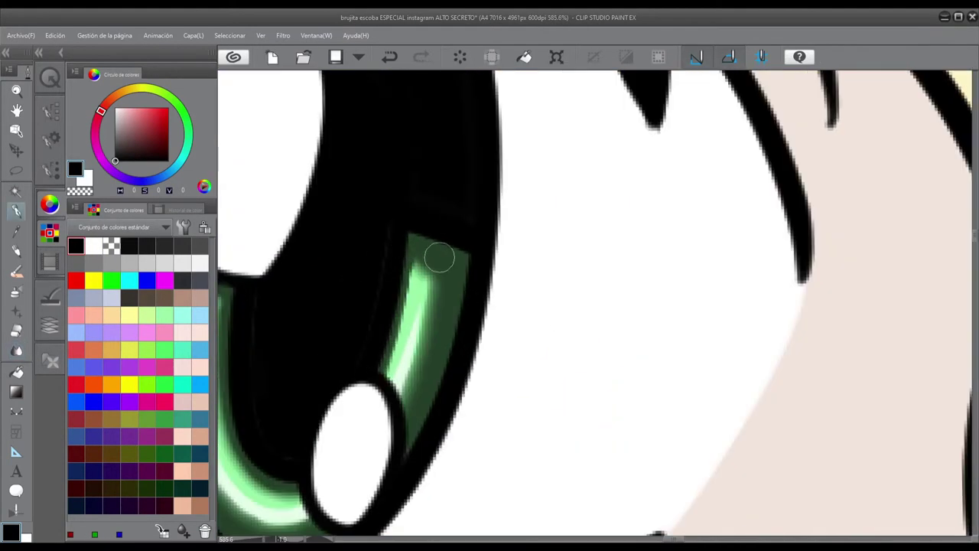
Clean up the upper ends of the larger iris's shading with eraser and pen, and blur its edges.
{"action": "scroll", "coordinate": [389, 361], "scroll_direction": "down", "scroll_amount": 3}
{"action": "scroll", "coordinate": [352, 306], "scroll_direction": "up", "scroll_amount": 3}
{"action": "key", "text": "e"}
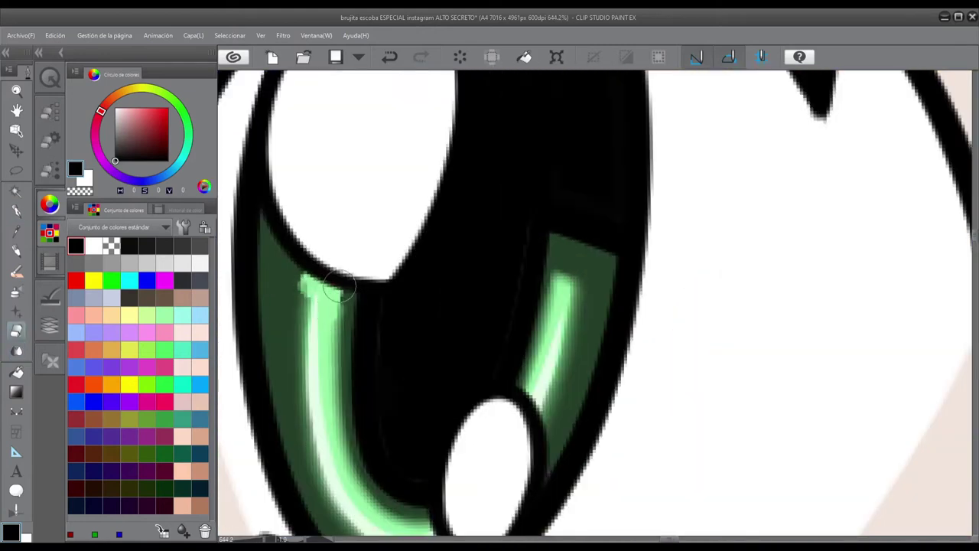
{"action": "scroll", "coordinate": [304, 304], "scroll_direction": "down", "scroll_amount": 3}
{"action": "scroll", "coordinate": [273, 372], "scroll_direction": "up", "scroll_amount": 5}
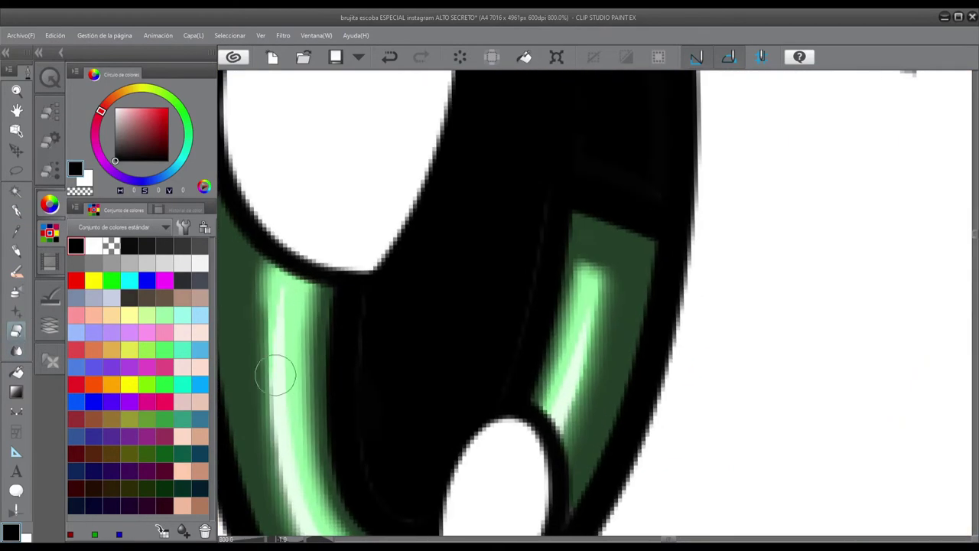
{"action": "key", "text": "p"}
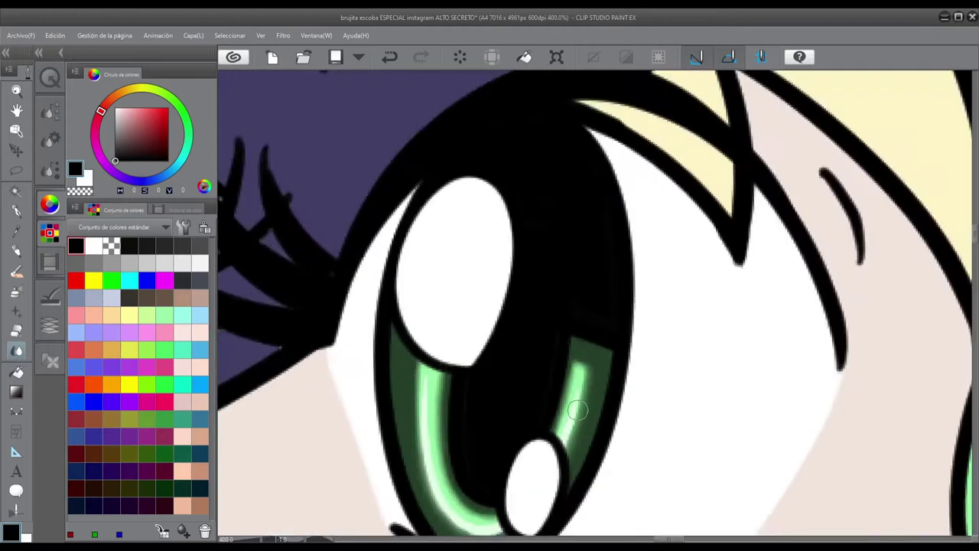
{"action": "scroll", "coordinate": [561, 317], "scroll_direction": "down", "scroll_amount": 5}
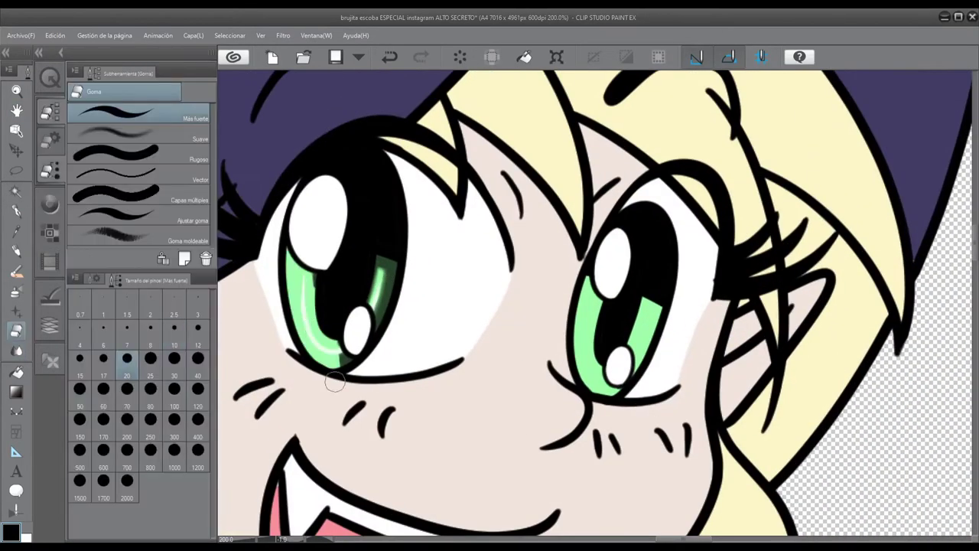
Lasso the larger eye's iris and darken it from the top down with a black De primer plano a transparente gradient, then deselect.
{"action": "key", "text": "m"}
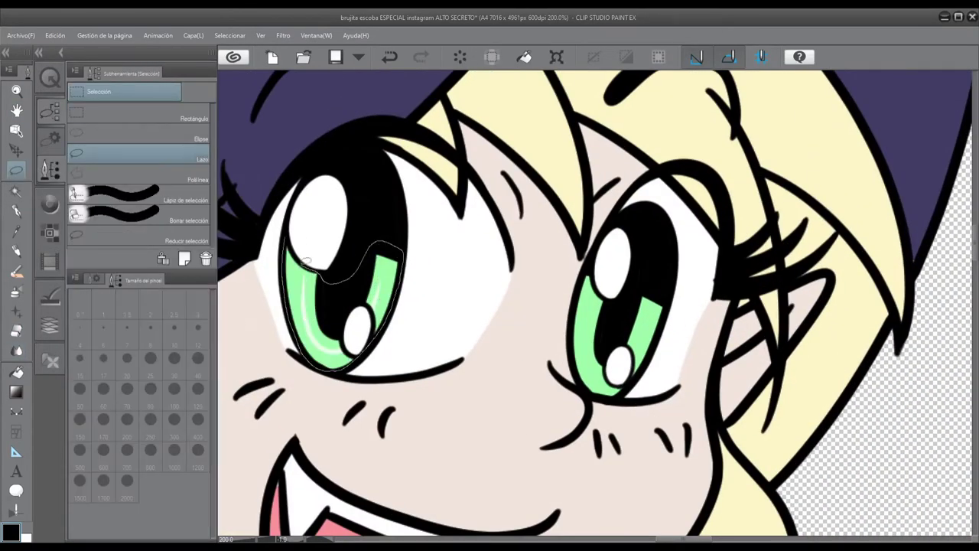
{"action": "left_click_drag", "start_coordinate": [306, 260], "coordinate": [304, 261]}
{"action": "key", "text": "g"}
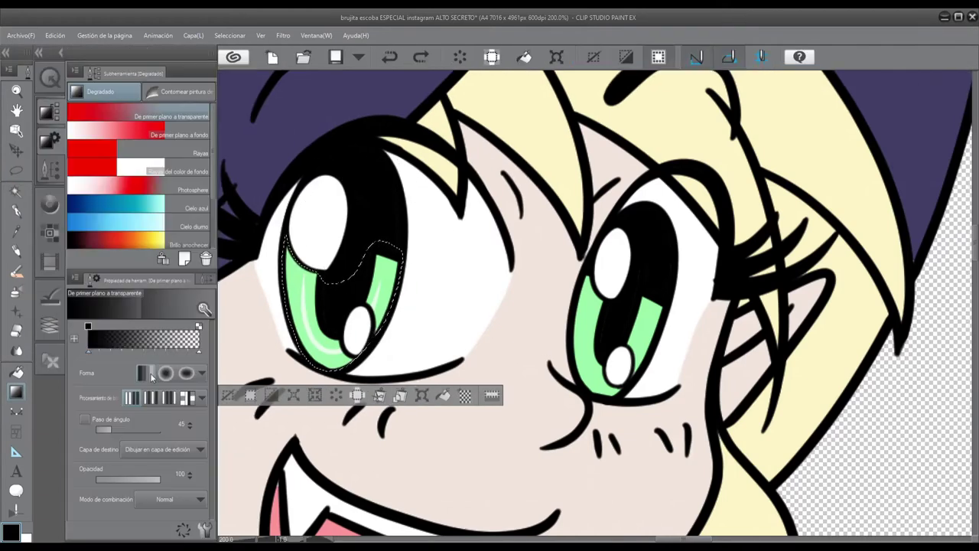
{"action": "left_click_drag", "start_coordinate": [382, 252], "coordinate": [329, 356]}
{"action": "left_click", "coordinate": [50, 325]}
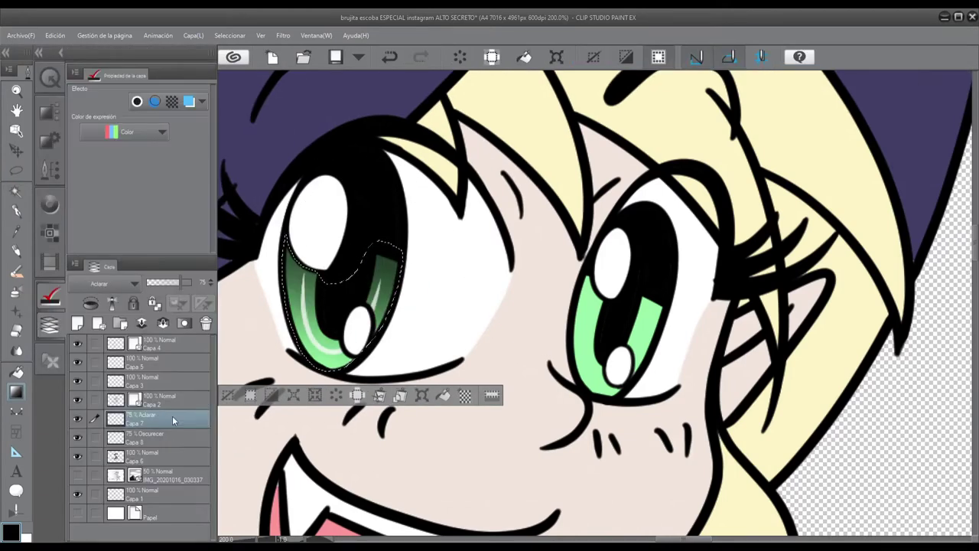
{"action": "key", "text": "ctrl+d"}
On the 75% Oscurecer layer, paint extra shading along the larger iris's edges and soften it with the blending tool.
{"action": "left_click", "coordinate": [149, 436]}
{"action": "scroll", "coordinate": [306, 229], "scroll_direction": "up", "scroll_amount": 5}
{"action": "key", "text": "p"}
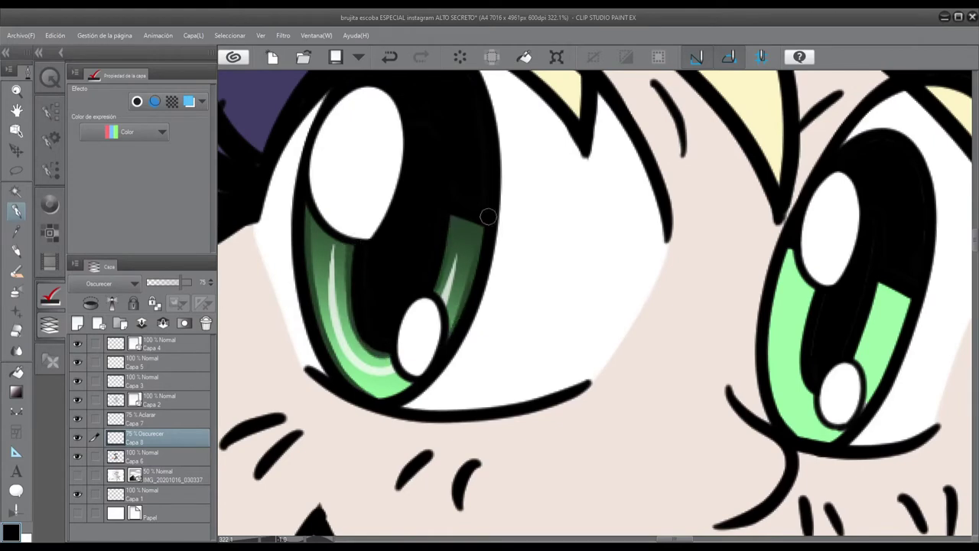
{"action": "key", "text": "j"}
{"action": "scroll", "coordinate": [306, 284], "scroll_direction": "up", "scroll_amount": 1}
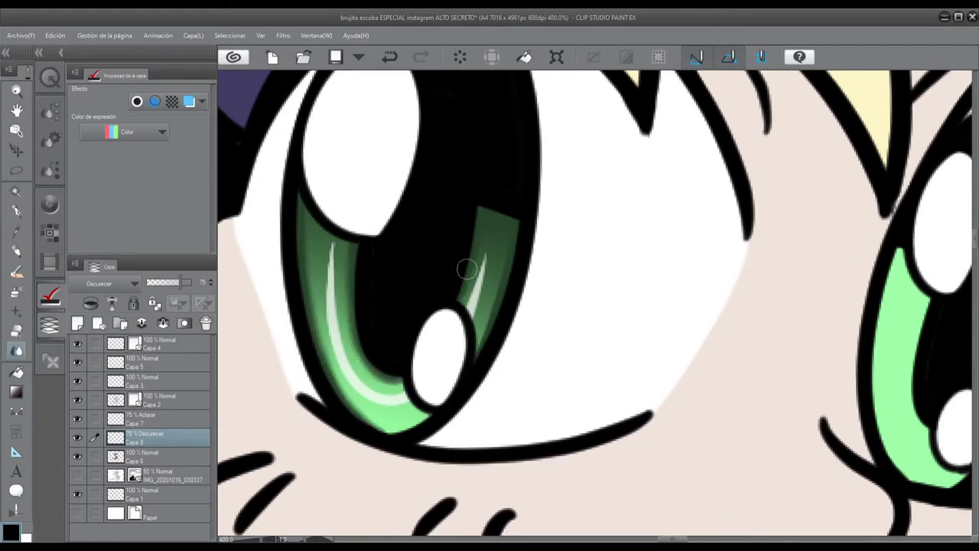
On the 75% Aclarar layer, paint curved white highlights on both sides of the smaller eye's iris.
{"action": "scroll", "coordinate": [467, 269], "scroll_direction": "down", "scroll_amount": 5}
{"action": "scroll", "coordinate": [656, 211], "scroll_direction": "up", "scroll_amount": 2}
{"action": "left_click", "coordinate": [142, 418]}
{"action": "scroll", "coordinate": [656, 210], "scroll_direction": "up", "scroll_amount": 3}
{"action": "key", "text": "p"}
{"action": "key", "text": "ctrl+z"}
{"action": "mouse_move", "coordinate": [651, 212]}
{"action": "left_mouse_down"}
{"action": "mouse_move", "coordinate": [381, 136]}
{"action": "mouse_move", "coordinate": [546, 361]}
{"action": "left_mouse_up"}
{"action": "key", "text": "ctrl+y"}
{"action": "key", "text": "ctrl+z"}
{"action": "key", "text": "ctrl+y"}
{"action": "key", "text": "ctrl+z"}
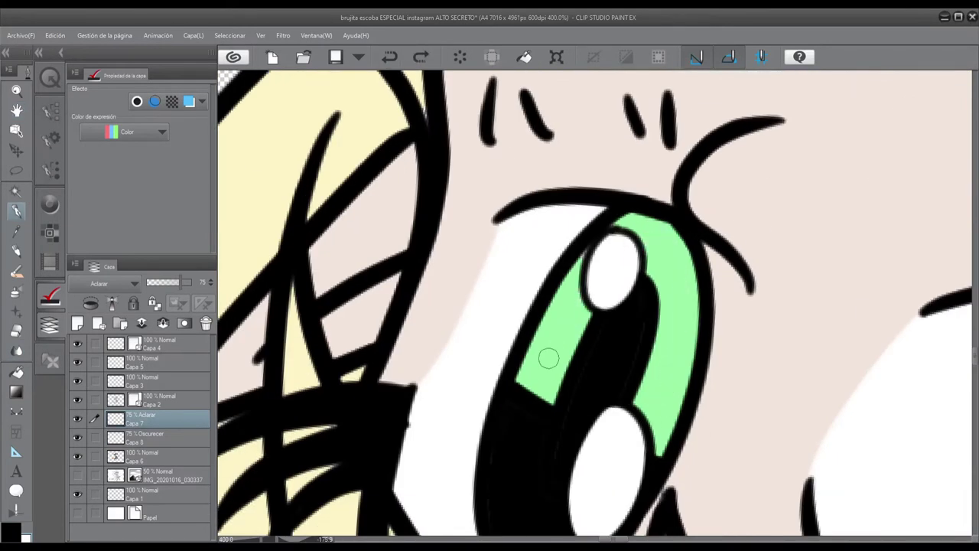
{"action": "key", "text": "ctrl+y"}
Lasso the smaller eye's iris on the Oscurecer layer and apply the black fading gradient, then deselect.
{"action": "key", "text": "alt+bracketleft"}
{"action": "key", "text": "m"}
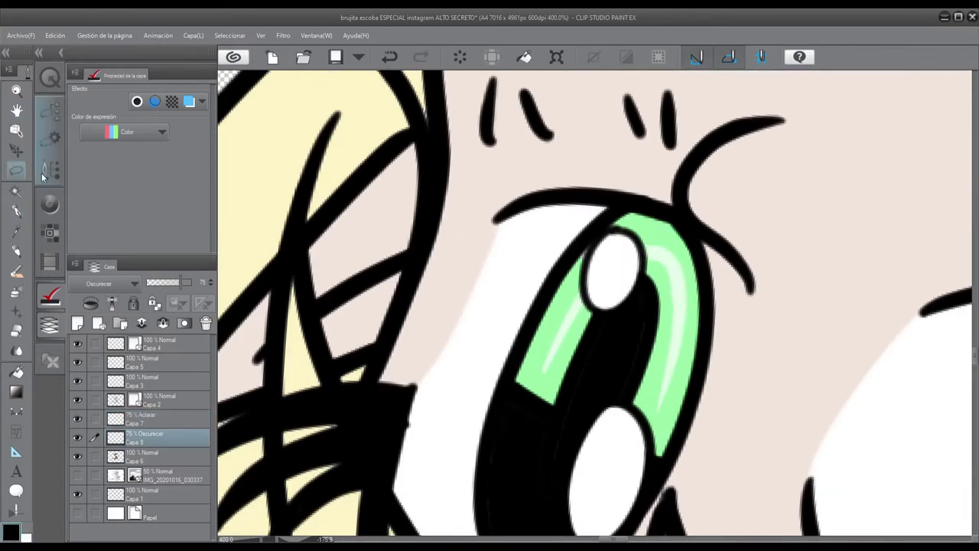
{"action": "left_click_drag", "start_coordinate": [516, 387], "coordinate": [424, 292]}
{"action": "left_click_drag", "start_coordinate": [615, 250], "coordinate": [612, 256]}
{"action": "key", "text": "b"}
{"action": "mouse_move", "coordinate": [550, 192]}
{"action": "left_mouse_down"}
{"action": "mouse_move", "coordinate": [598, 267]}
{"action": "mouse_move", "coordinate": [610, 403]}
{"action": "left_mouse_up"}
{"action": "key", "text": "ctrl+d"}
Paint dark shading along the smaller iris's edges and soften it with the blending tool.
{"action": "scroll", "coordinate": [598, 266], "scroll_direction": "up", "scroll_amount": 1}
{"action": "scroll", "coordinate": [598, 266], "scroll_direction": "up", "scroll_amount": 1}
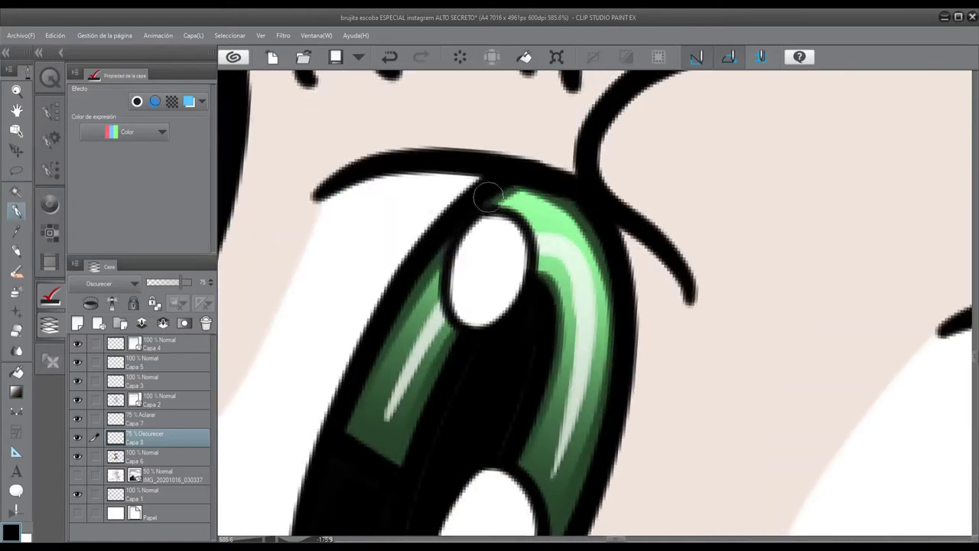
{"action": "key", "text": "j"}
{"action": "left_click_drag", "start_coordinate": [550, 283], "coordinate": [604, 312]}
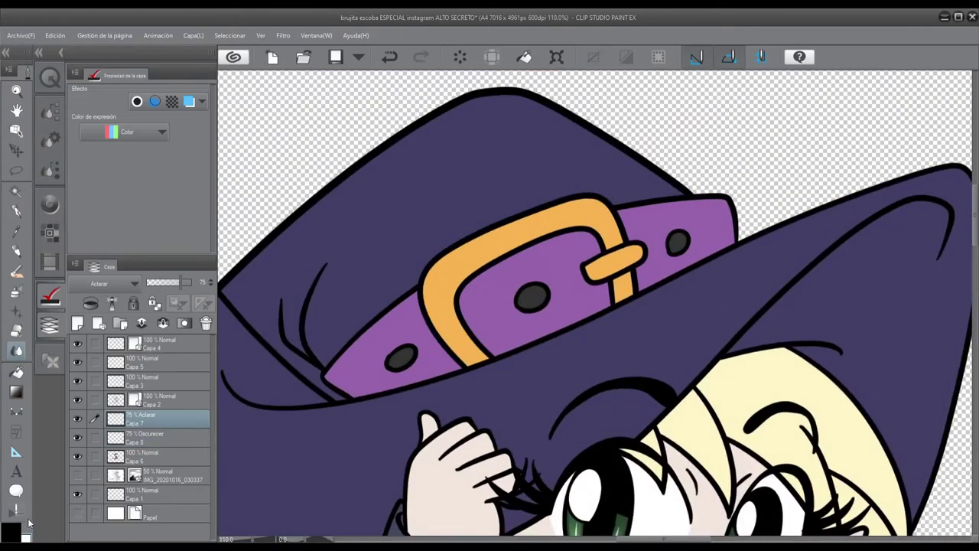
On the Aclarar layer, paint white highlights along the frame of the golden hat buckle.
{"action": "key", "text": "p"}
{"action": "scroll", "coordinate": [566, 207], "scroll_direction": "up", "scroll_amount": 3}
{"action": "scroll", "coordinate": [627, 192], "scroll_direction": "up", "scroll_amount": 2}
{"action": "mouse_move", "coordinate": [526, 205]}
{"action": "left_mouse_down"}
{"action": "mouse_move", "coordinate": [627, 193]}
{"action": "mouse_move", "coordinate": [654, 203]}
{"action": "left_mouse_up"}
{"action": "scroll", "coordinate": [655, 204], "scroll_direction": "up", "scroll_amount": 2}
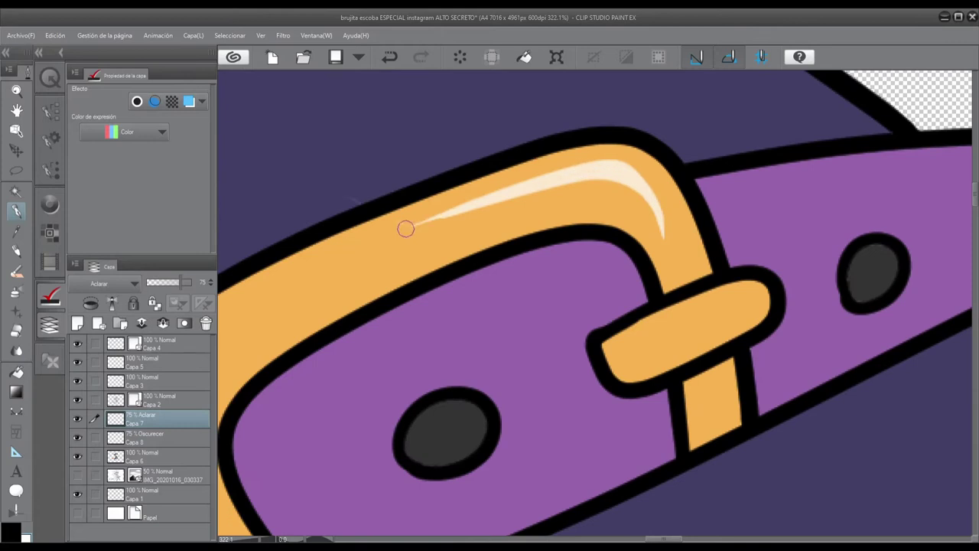
{"action": "left_click_drag", "start_coordinate": [727, 383], "coordinate": [731, 416]}
{"action": "left_click_drag", "start_coordinate": [443, 459], "coordinate": [378, 258]}
Paint white edge highlights and diagonal glare streaks on the upper golden buckle of the raised arm's sleeve.
{"action": "scroll", "coordinate": [378, 258], "scroll_direction": "down", "scroll_amount": 3}
{"action": "scroll", "coordinate": [541, 323], "scroll_direction": "up", "scroll_amount": 4}
{"action": "scroll", "coordinate": [542, 322], "scroll_direction": "up", "scroll_amount": 2}
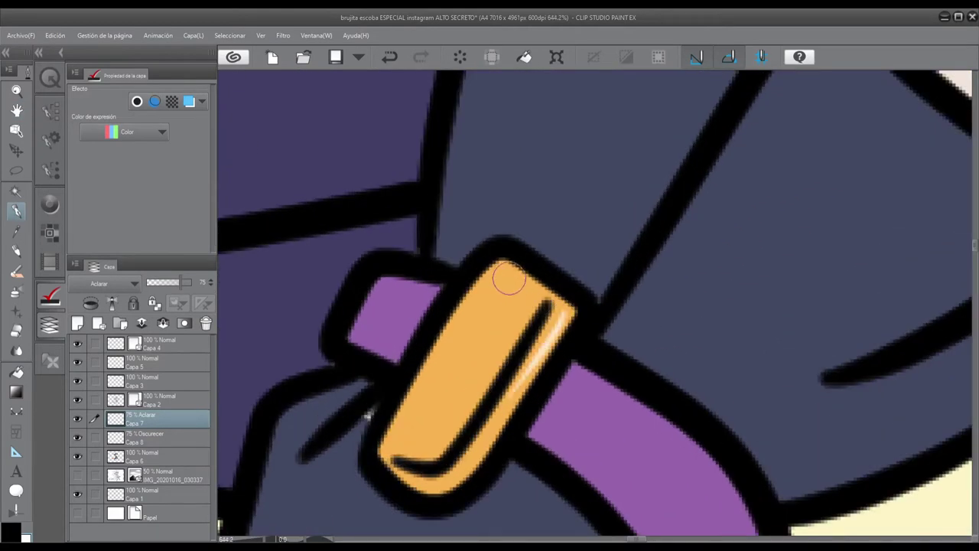
{"action": "left_click_drag", "start_coordinate": [507, 278], "coordinate": [448, 409]}
{"action": "left_click_drag", "start_coordinate": [509, 269], "coordinate": [535, 313]}
{"action": "left_click_drag", "start_coordinate": [466, 321], "coordinate": [442, 405]}
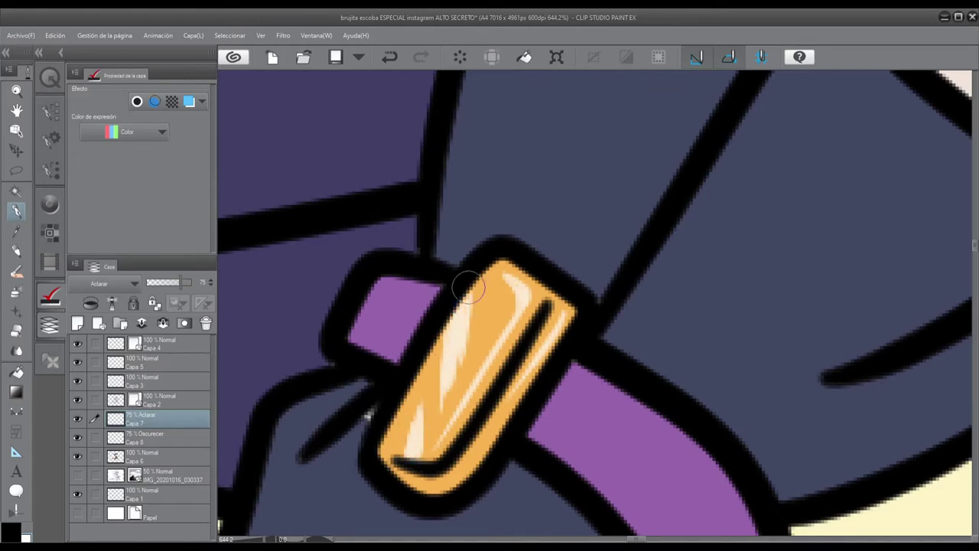
Paint matching white highlights on the lower golden buckle of the raised arm's sleeve.
{"action": "scroll", "coordinate": [468, 287], "scroll_direction": "down", "scroll_amount": 4}
{"action": "scroll", "coordinate": [524, 312], "scroll_direction": "up", "scroll_amount": 4}
{"action": "left_click_drag", "start_coordinate": [507, 301], "coordinate": [411, 413]}
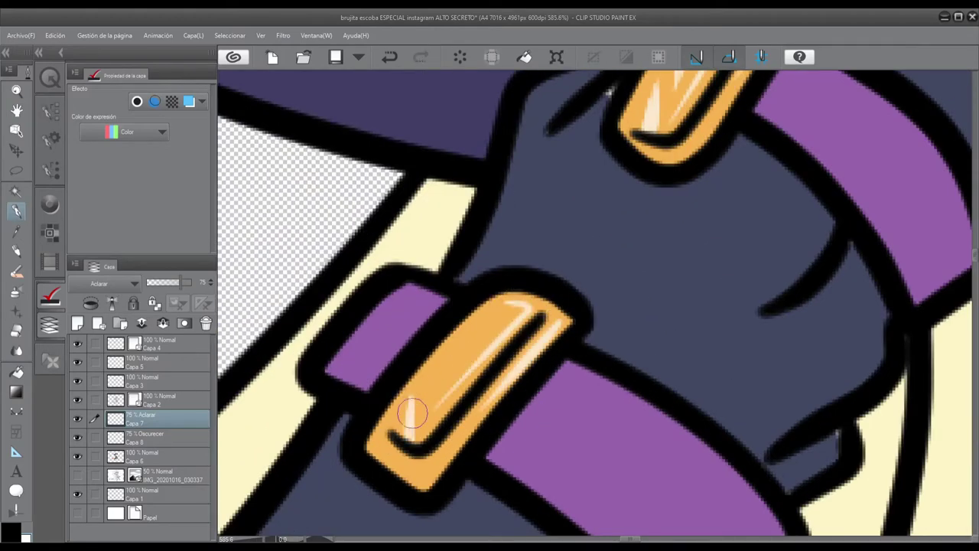
{"action": "key", "text": "p"}
Paint white corner highlights and diagonal glare bands on the two square golden buckles of the purple outfit.
{"action": "scroll", "coordinate": [436, 389], "scroll_direction": "down", "scroll_amount": 4}
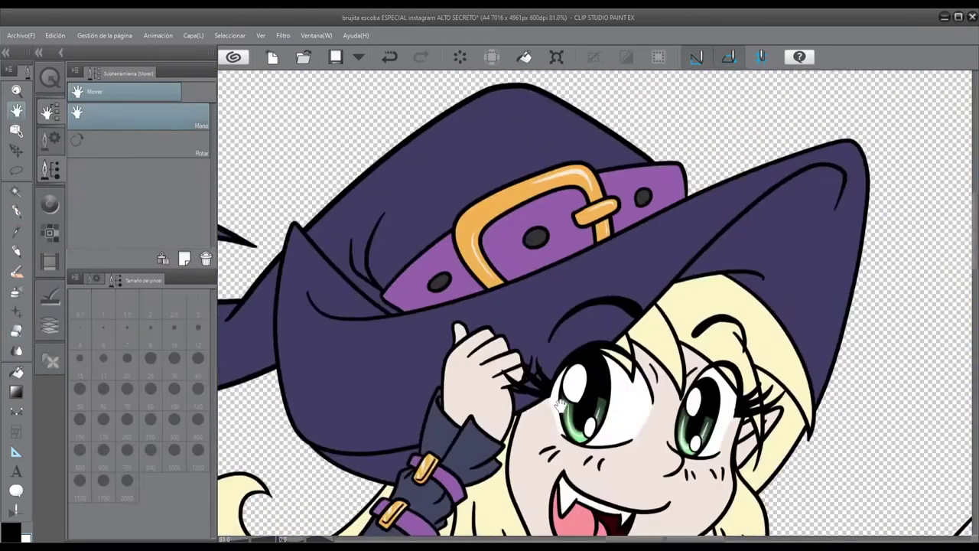
{"action": "scroll", "coordinate": [483, 411], "scroll_direction": "up", "scroll_amount": 5}
{"action": "left_click_drag", "start_coordinate": [534, 266], "coordinate": [579, 356]}
{"action": "scroll", "coordinate": [482, 420], "scroll_direction": "down", "scroll_amount": 3}
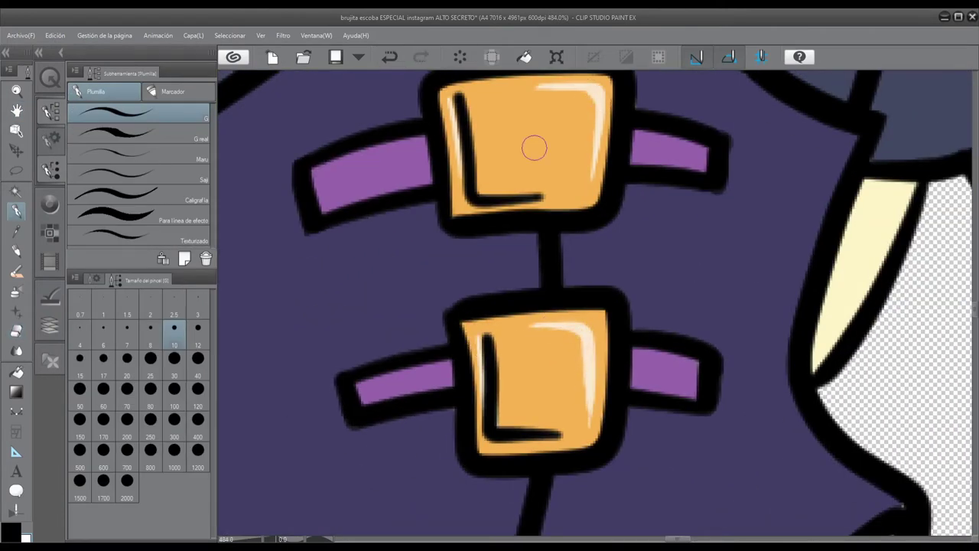
{"action": "left_click_drag", "start_coordinate": [507, 183], "coordinate": [571, 118]}
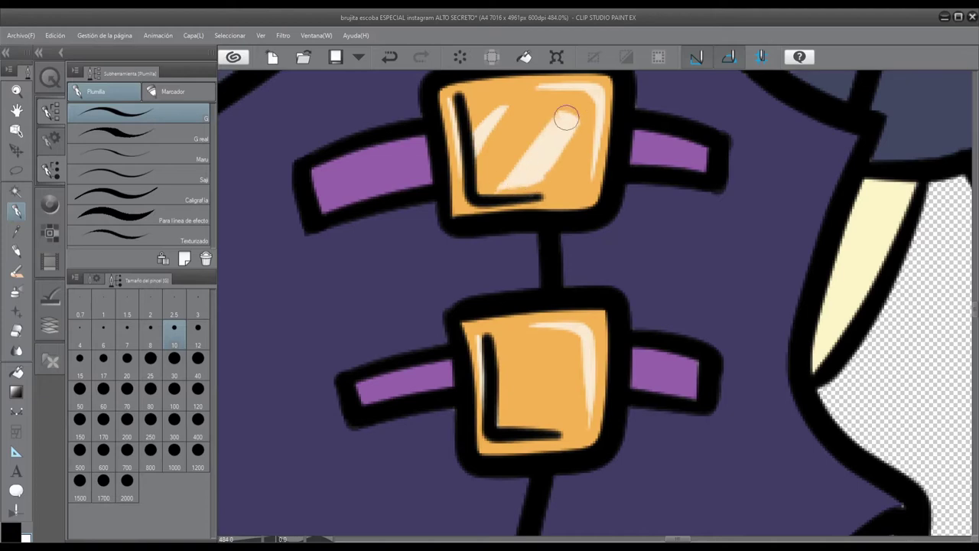
{"action": "key", "text": "e"}
{"action": "key", "text": "p"}
{"action": "left_click_drag", "start_coordinate": [498, 404], "coordinate": [522, 362]}
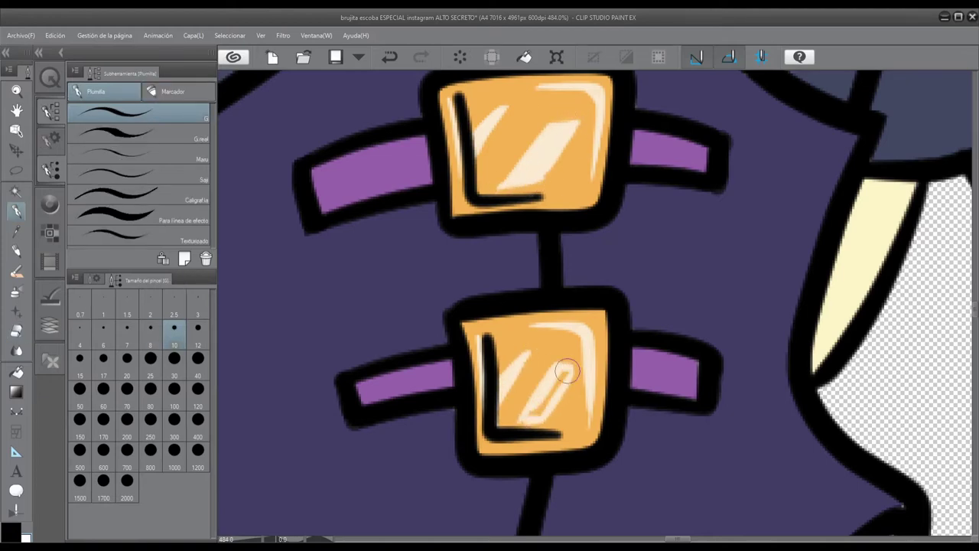
Paint curved white highlights and glare shapes on the two golden belt buckles over the checkered stockings, trimming them with the eraser.
{"action": "scroll", "coordinate": [567, 371], "scroll_direction": "down", "scroll_amount": 5}
{"action": "scroll", "coordinate": [533, 353], "scroll_direction": "up", "scroll_amount": 4}
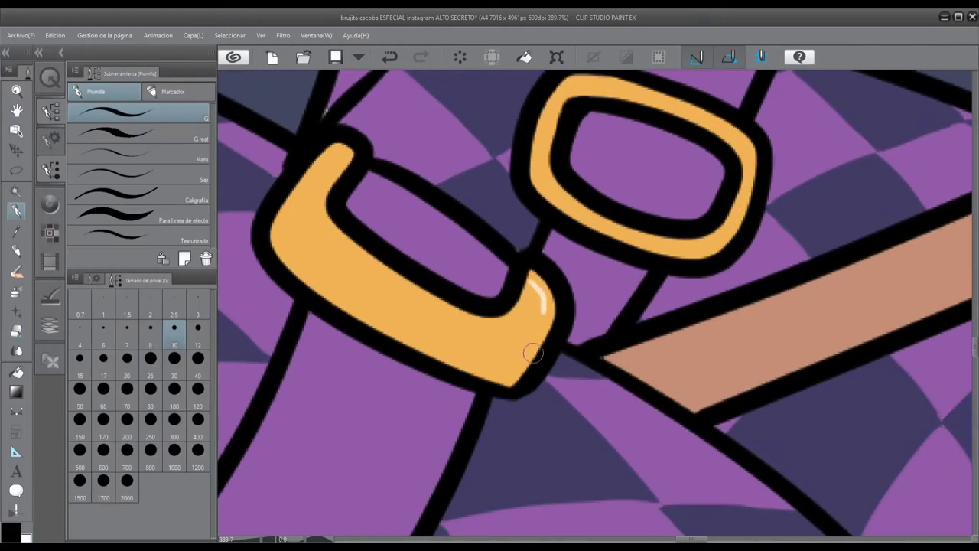
{"action": "left_click_drag", "start_coordinate": [333, 236], "coordinate": [486, 329]}
{"action": "key", "text": "ctrl+z"}
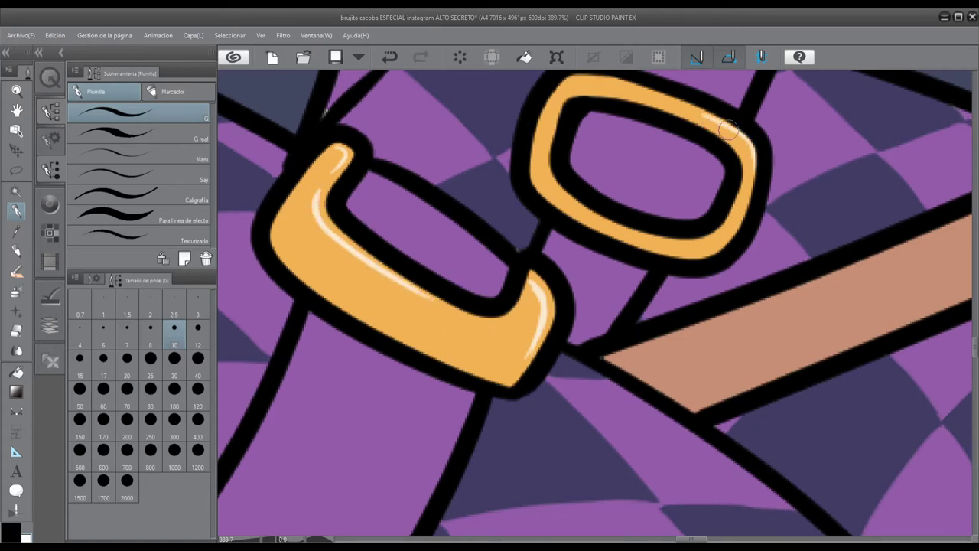
{"action": "scroll", "coordinate": [649, 234], "scroll_direction": "up", "scroll_amount": 1}
{"action": "left_click_drag", "start_coordinate": [374, 366], "coordinate": [417, 342]}
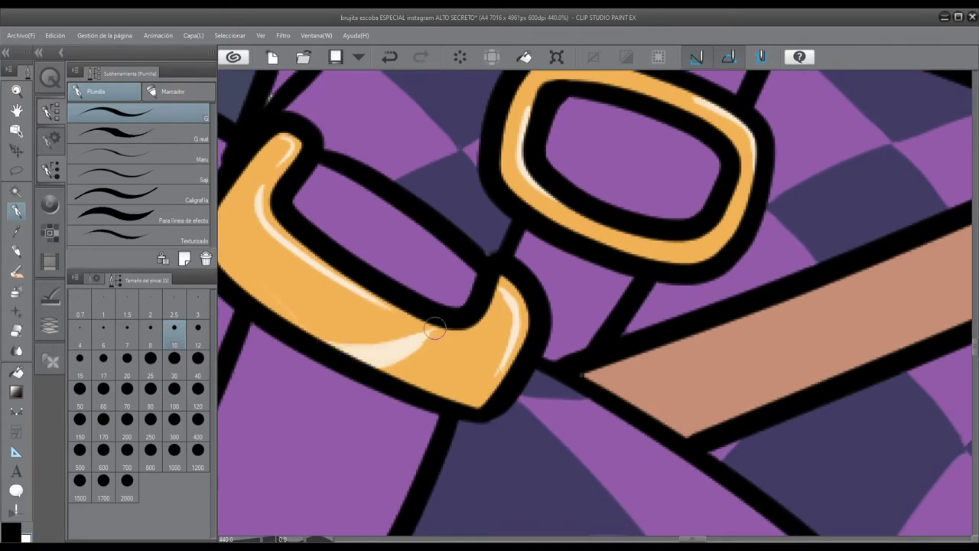
{"action": "scroll", "coordinate": [400, 346], "scroll_direction": "down", "scroll_amount": 2}
{"action": "key", "text": "e"}
{"action": "scroll", "coordinate": [311, 324], "scroll_direction": "up", "scroll_amount": 1}
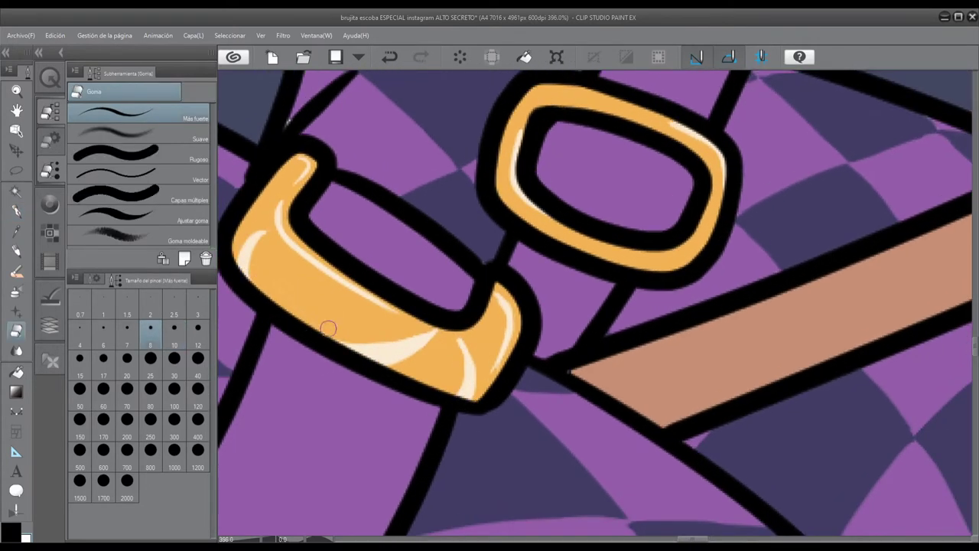
Paint thin white corner highlights on the golden strap buckles of the witch's nearer boot.
{"action": "scroll", "coordinate": [474, 377], "scroll_direction": "down", "scroll_amount": 3}
{"action": "key", "text": "p"}
{"action": "scroll", "coordinate": [597, 312], "scroll_direction": "up", "scroll_amount": 4}
{"action": "scroll", "coordinate": [605, 124], "scroll_direction": "down", "scroll_amount": 3}
{"action": "scroll", "coordinate": [795, 366], "scroll_direction": "up", "scroll_amount": 3}
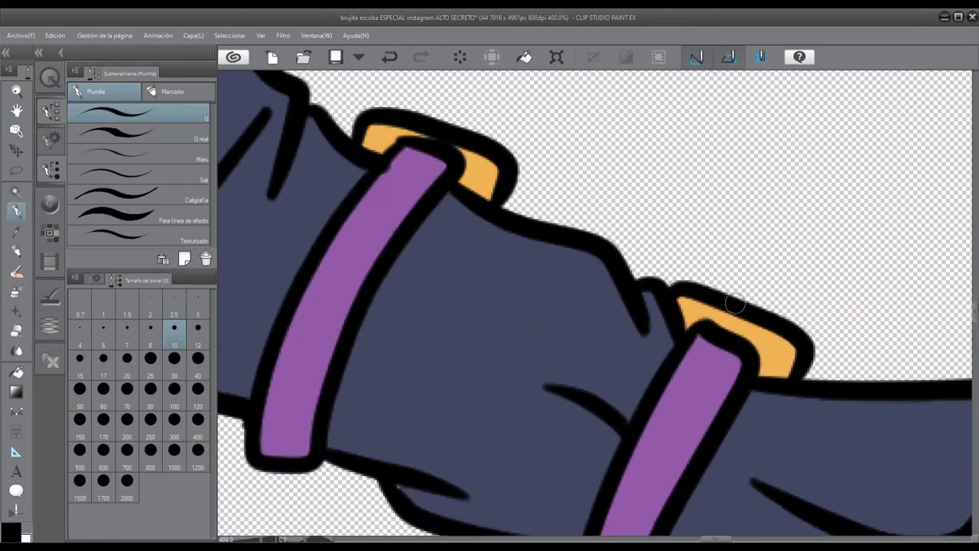
{"action": "scroll", "coordinate": [474, 146], "scroll_direction": "down", "scroll_amount": 3}
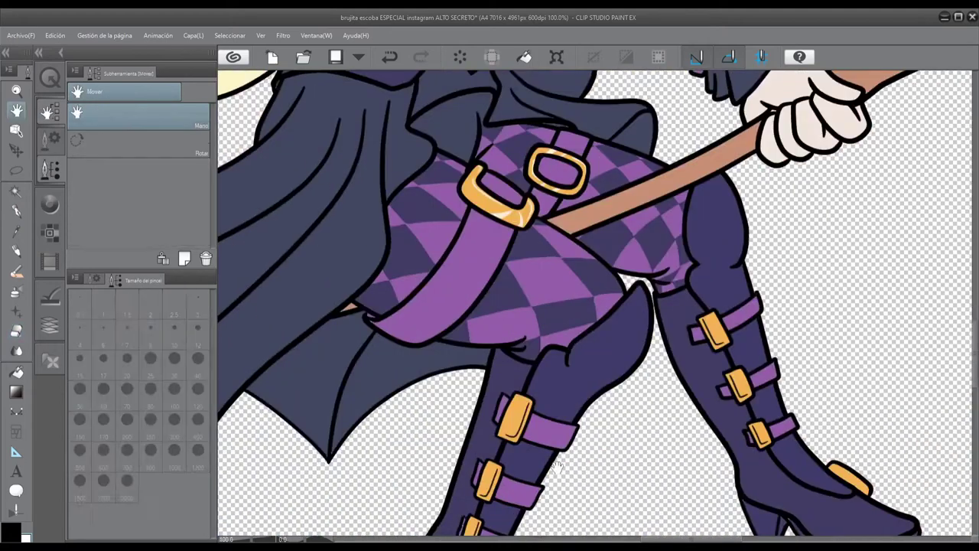
{"action": "scroll", "coordinate": [579, 292], "scroll_direction": "up", "scroll_amount": 3}
{"action": "scroll", "coordinate": [579, 292], "scroll_direction": "down", "scroll_amount": 3}
{"action": "scroll", "coordinate": [515, 395], "scroll_direction": "up", "scroll_amount": 3}
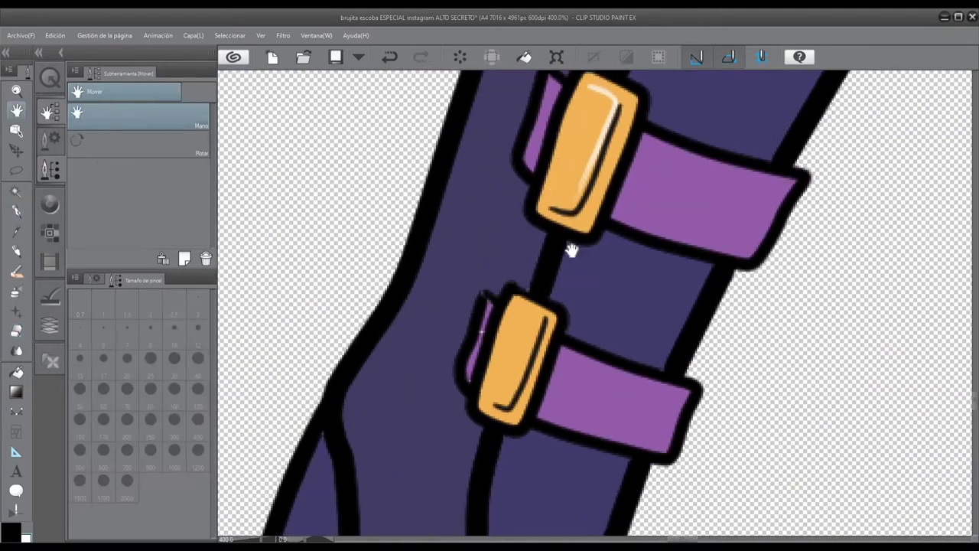
Add diagonal white glare streaks to the nearer boot's strap buckles and trim them with the eraser.
{"action": "scroll", "coordinate": [491, 384], "scroll_direction": "down", "scroll_amount": 3}
{"action": "scroll", "coordinate": [570, 164], "scroll_direction": "up", "scroll_amount": 3}
{"action": "key", "text": "e"}
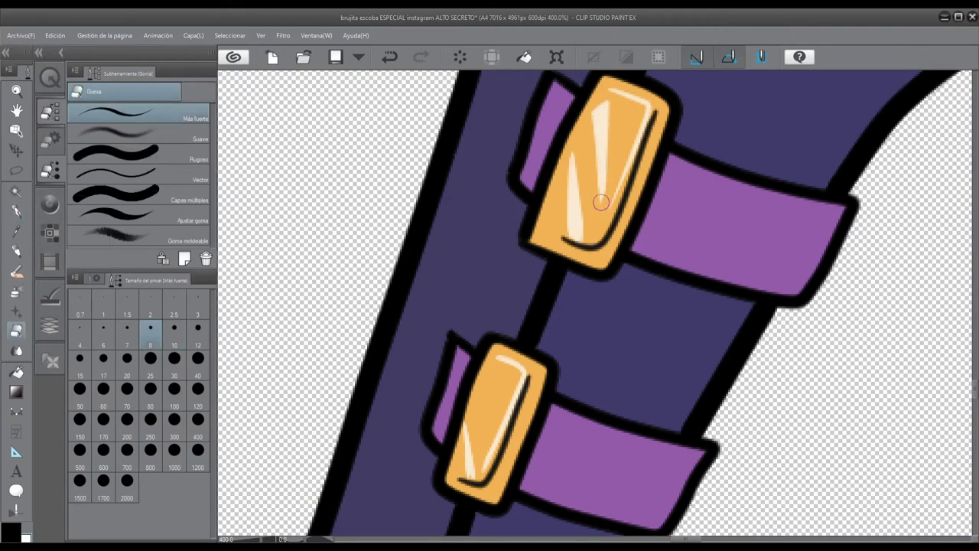
{"action": "key", "text": "p"}
{"action": "scroll", "coordinate": [520, 445], "scroll_direction": "down", "scroll_amount": 3}
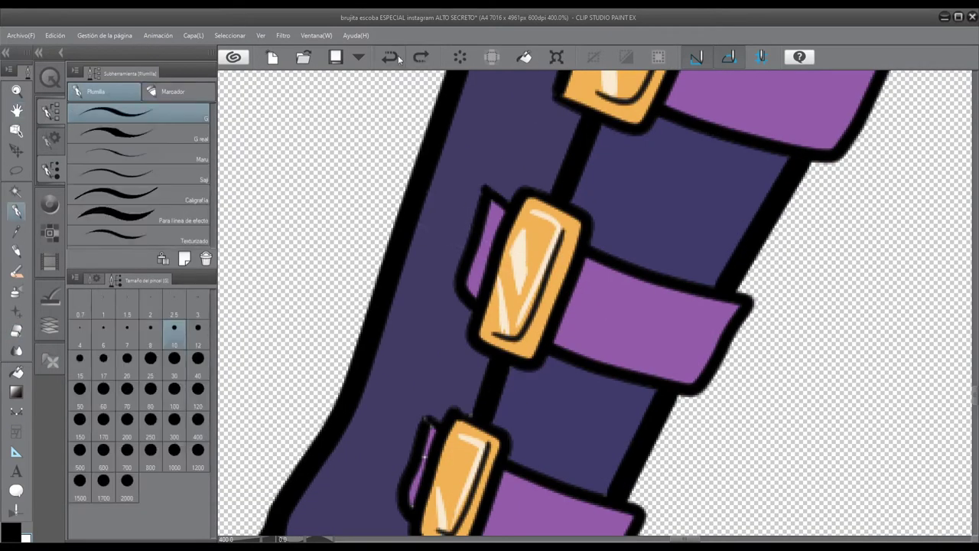
Paint white corner highlights and a lower glare streak on the upper buckles of the other boot.
{"action": "scroll", "coordinate": [372, 328], "scroll_direction": "up", "scroll_amount": 3}
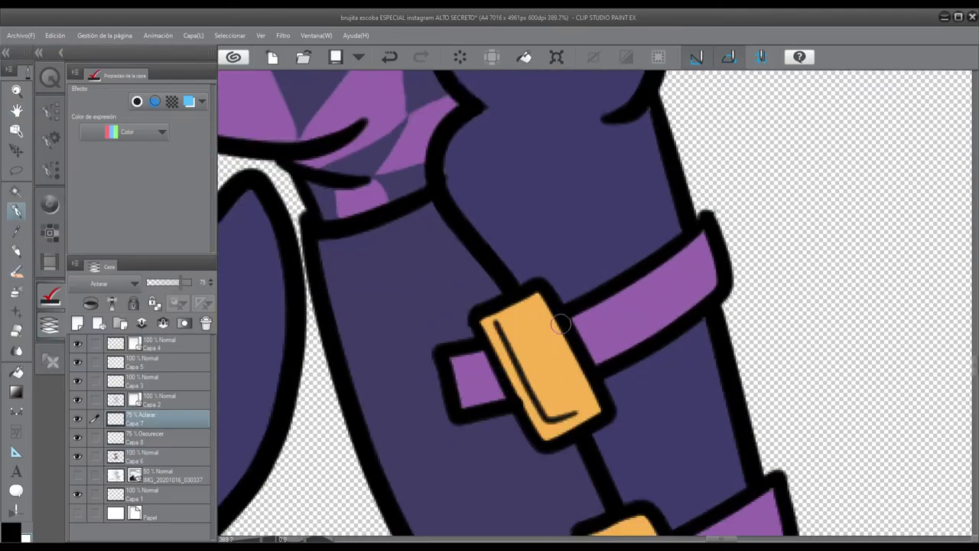
{"action": "scroll", "coordinate": [561, 325], "scroll_direction": "up", "scroll_amount": 1}
{"action": "key", "text": "ctrl+z"}
{"action": "left_click_drag", "start_coordinate": [544, 415], "coordinate": [539, 379]}
{"action": "scroll", "coordinate": [600, 391], "scroll_direction": "down", "scroll_amount": 3}
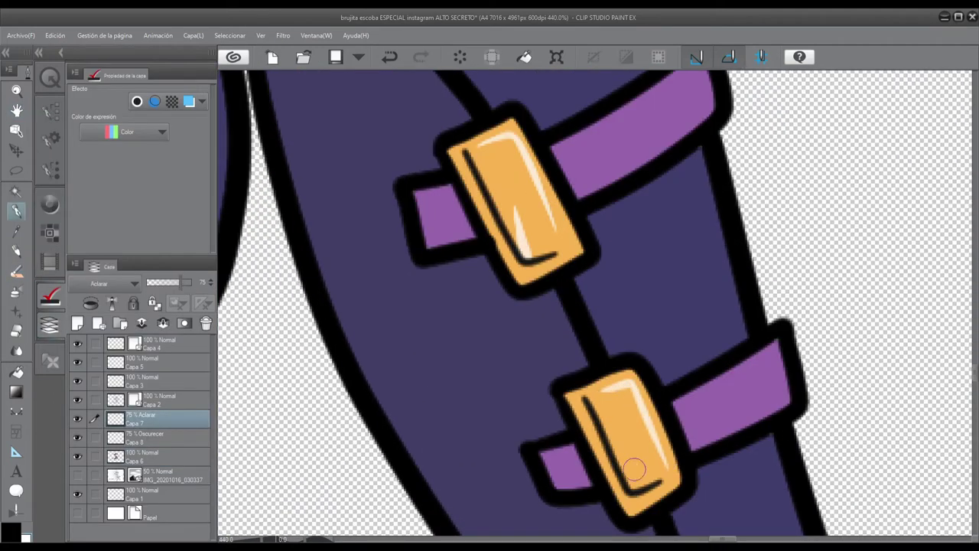
Redo the last streak and add diagonal glare streaks to the other boot's buckles, down to the lowest one.
{"action": "left_click", "coordinate": [392, 56]}
{"action": "key", "text": "p"}
{"action": "left_click_drag", "start_coordinate": [495, 191], "coordinate": [507, 163]}
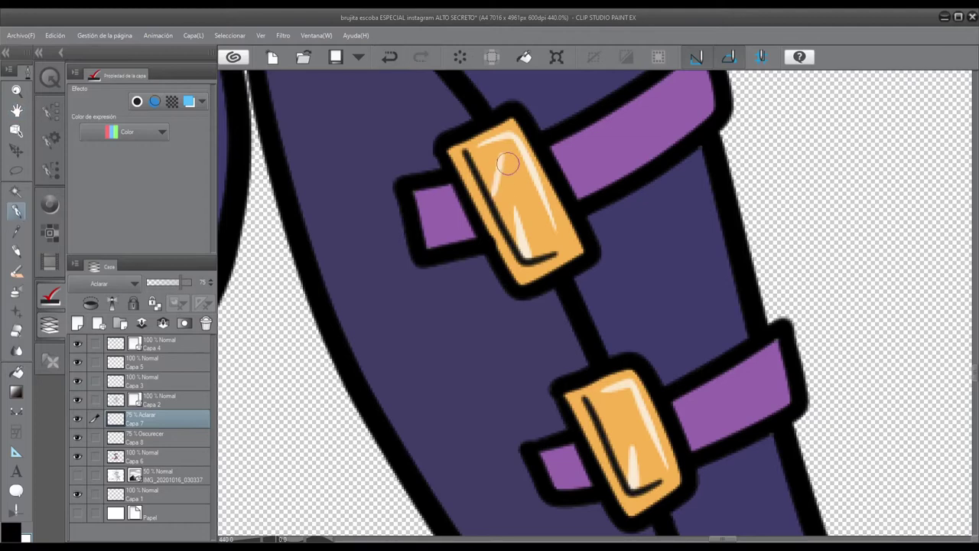
{"action": "scroll", "coordinate": [657, 398], "scroll_direction": "down", "scroll_amount": 2}
{"action": "scroll", "coordinate": [646, 277], "scroll_direction": "up", "scroll_amount": 2}
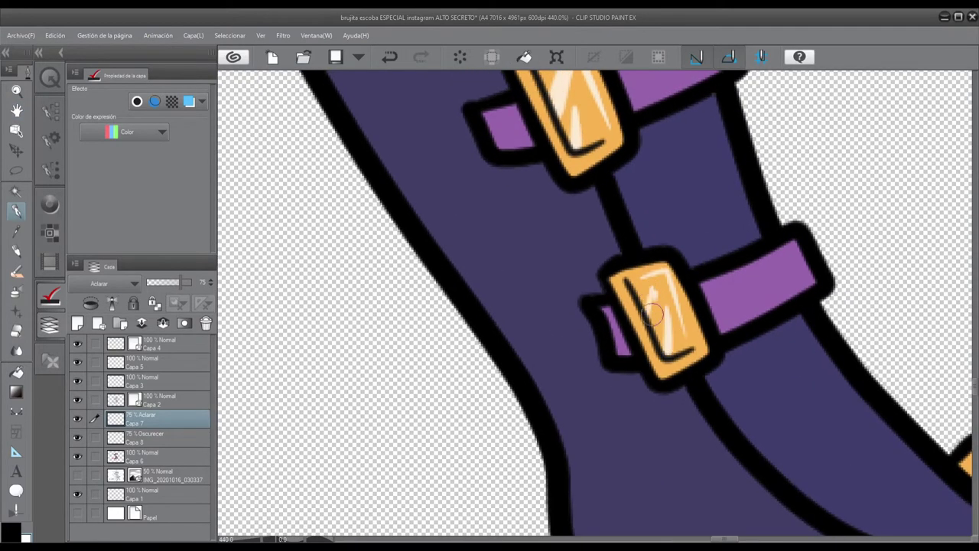
Paint two white oval highlights on the red brooch gem, and select the 75% Oscurecer layer for shading.
{"action": "scroll", "coordinate": [649, 313], "scroll_direction": "down", "scroll_amount": 3}
{"action": "scroll", "coordinate": [535, 333], "scroll_direction": "up", "scroll_amount": 3}
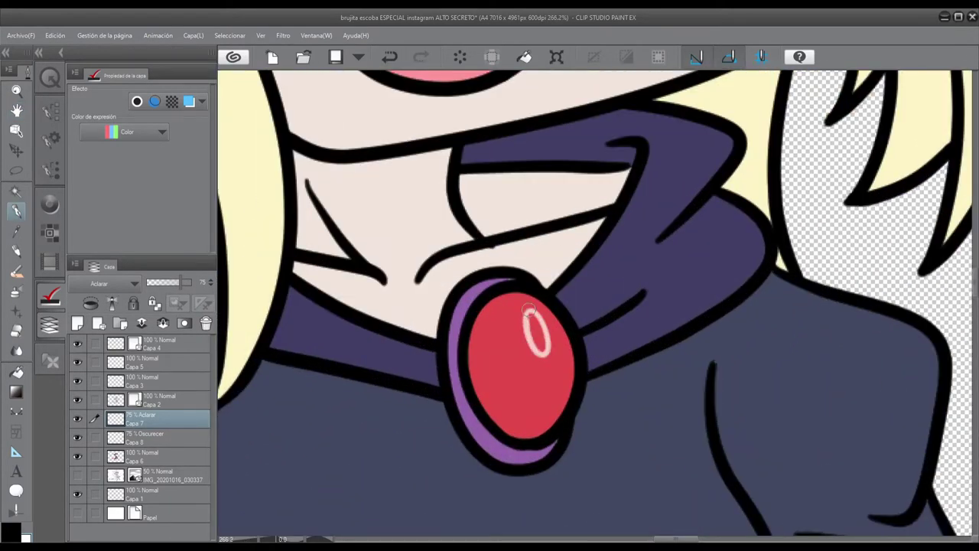
{"action": "scroll", "coordinate": [507, 387], "scroll_direction": "up", "scroll_amount": 2}
{"action": "left_click", "coordinate": [152, 437]}
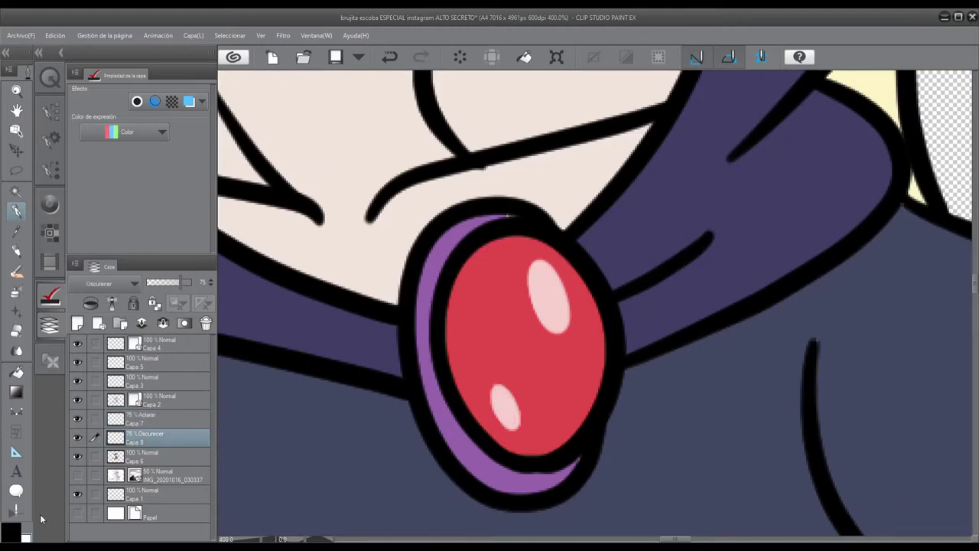
{"action": "left_click_drag", "start_coordinate": [485, 277], "coordinate": [527, 266]}
{"action": "left_click_drag", "start_coordinate": [570, 340], "coordinate": [562, 417]}
{"action": "left_click_drag", "start_coordinate": [497, 321], "coordinate": [517, 396]}
{"action": "key", "text": "ctrl+z"}
{"action": "key", "text": "ctrl+z"}
{"action": "key", "text": "ctrl+z"}
Paint a filled dark oval in the middle of the red gem and thin curved dark lines inside its rim.
{"action": "left_click_drag", "start_coordinate": [499, 314], "coordinate": [519, 386]}
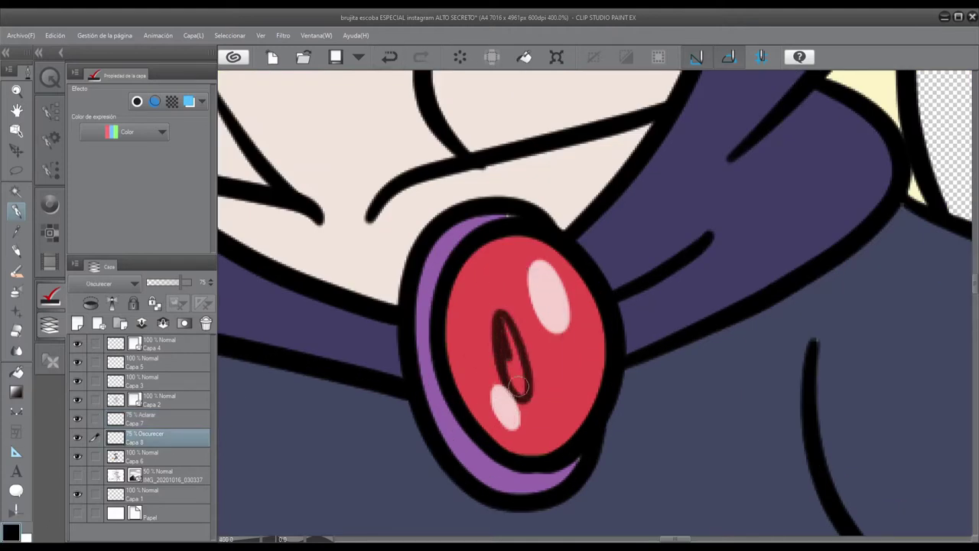
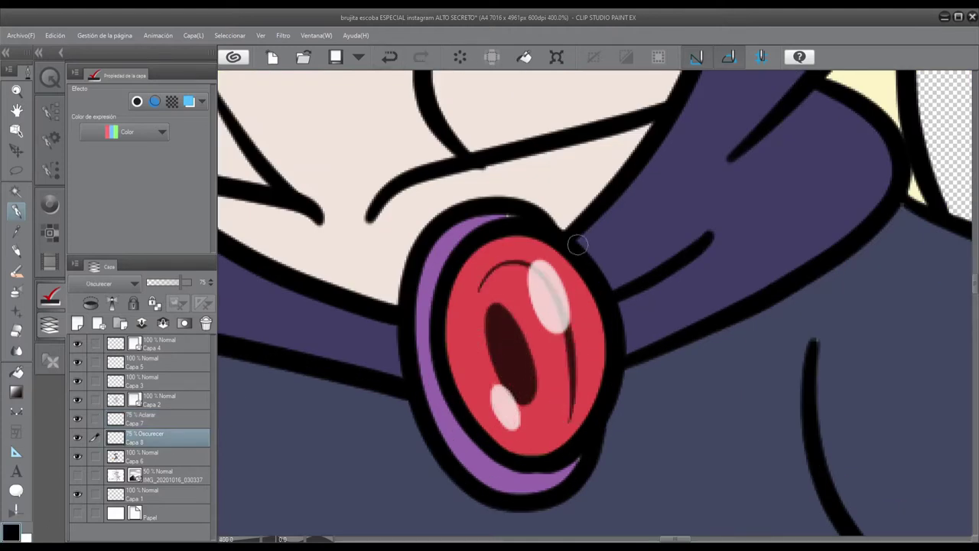
{"action": "left_click_drag", "start_coordinate": [471, 294], "coordinate": [570, 269]}
{"action": "left_click_drag", "start_coordinate": [590, 417], "coordinate": [581, 283]}
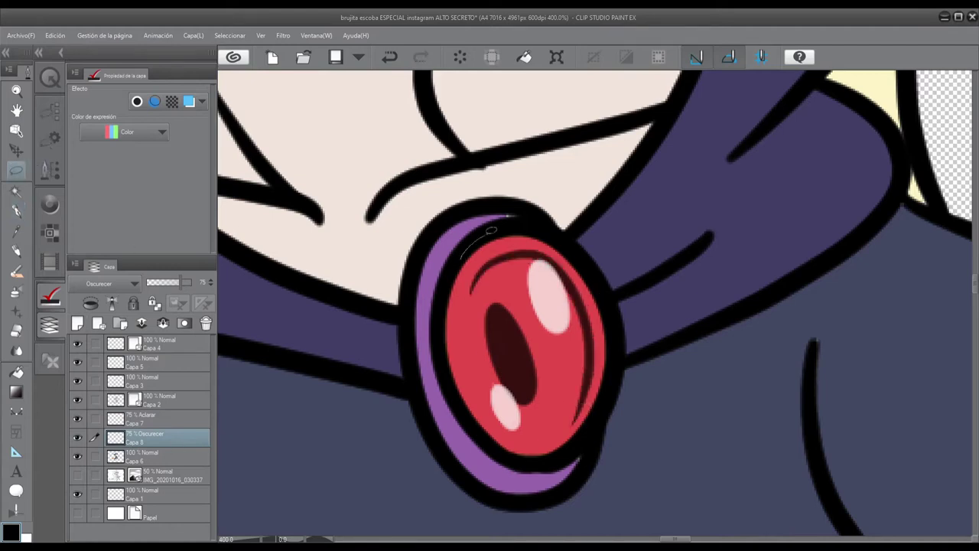
Lasso the red gem, shade it with a foreground-to-transparent black gradient, and clear the selection.
{"action": "left_click_drag", "start_coordinate": [439, 303], "coordinate": [439, 304]}
{"action": "key", "text": "g"}
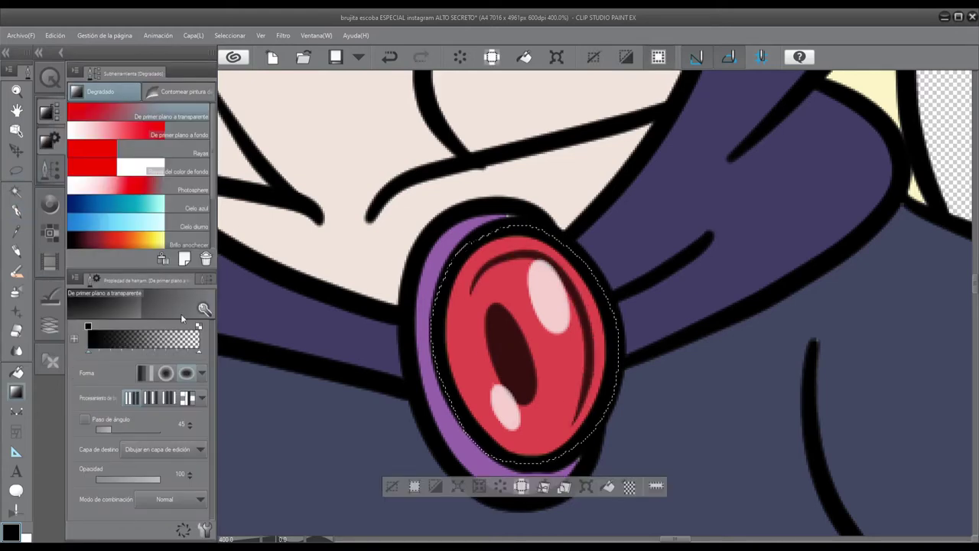
{"action": "scroll", "coordinate": [593, 313], "scroll_direction": "down", "scroll_amount": 2}
{"action": "mouse_move", "coordinate": [555, 329]}
{"action": "left_mouse_down"}
{"action": "mouse_move", "coordinate": [615, 325]}
{"action": "mouse_move", "coordinate": [604, 325]}
{"action": "left_mouse_up"}
{"action": "key", "text": "ctrl+d"}
Add small light reflections along the gem's inner edge on the 75% Aclarar layer.
{"action": "scroll", "coordinate": [639, 387], "scroll_direction": "up", "scroll_amount": 3}
{"action": "left_click", "coordinate": [153, 418]}
{"action": "key", "text": "p"}
{"action": "mouse_move", "coordinate": [489, 321]}
{"action": "left_mouse_down"}
{"action": "mouse_move", "coordinate": [493, 200]}
{"action": "mouse_move", "coordinate": [671, 345]}
{"action": "left_mouse_up"}
{"action": "scroll", "coordinate": [573, 188], "scroll_direction": "up", "scroll_amount": 5}
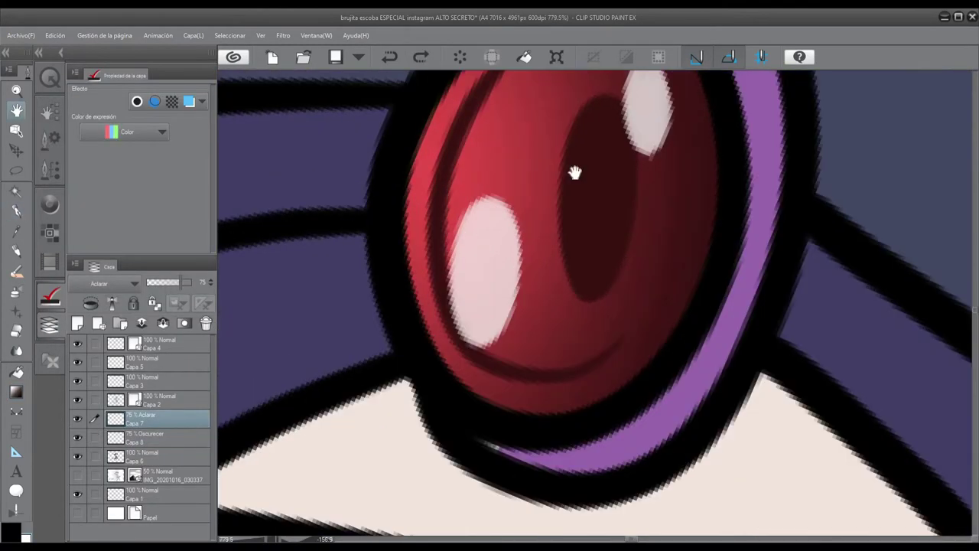
{"action": "left_click_drag", "start_coordinate": [469, 209], "coordinate": [450, 136]}
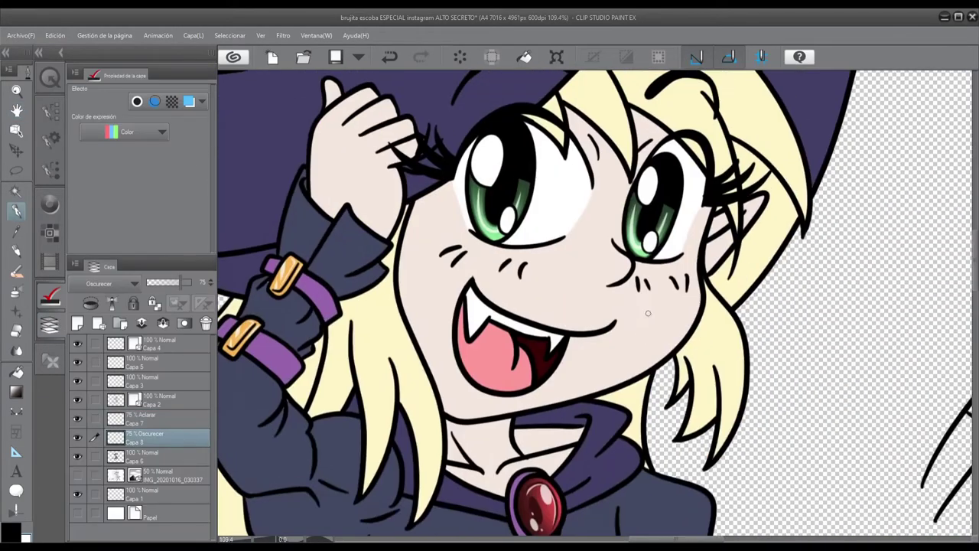
Outline and fill black shadows beside the hat crown's folds and around the buckle on the 75% Oscurecer layer.
{"action": "key", "text": "b"}
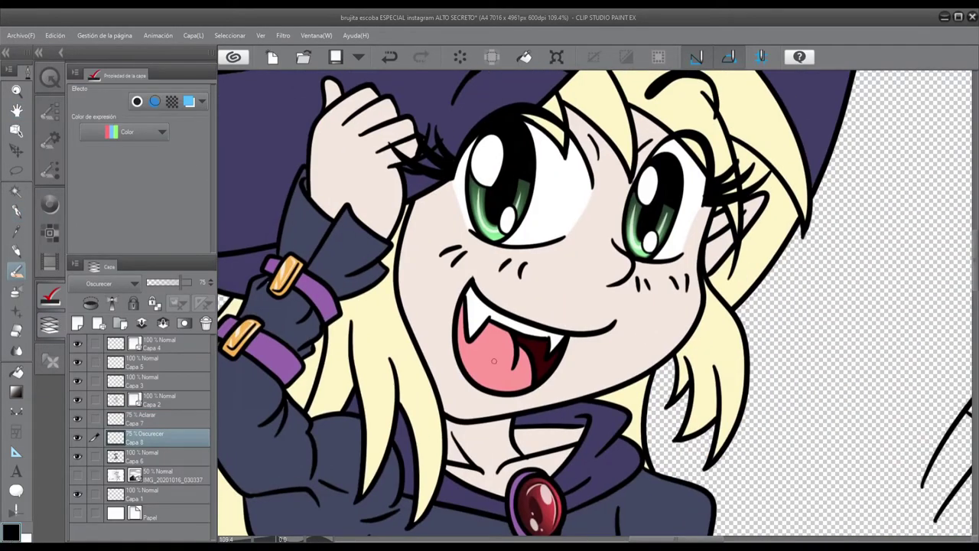
{"action": "scroll", "coordinate": [536, 306], "scroll_direction": "up", "scroll_amount": 5}
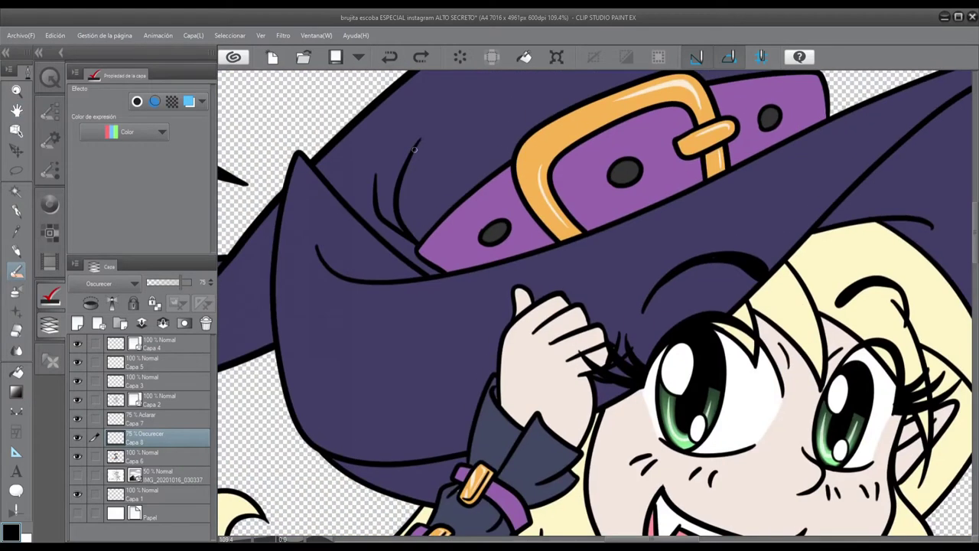
{"action": "left_click_drag", "start_coordinate": [435, 111], "coordinate": [426, 226]}
{"action": "scroll", "coordinate": [448, 313], "scroll_direction": "up", "scroll_amount": 3}
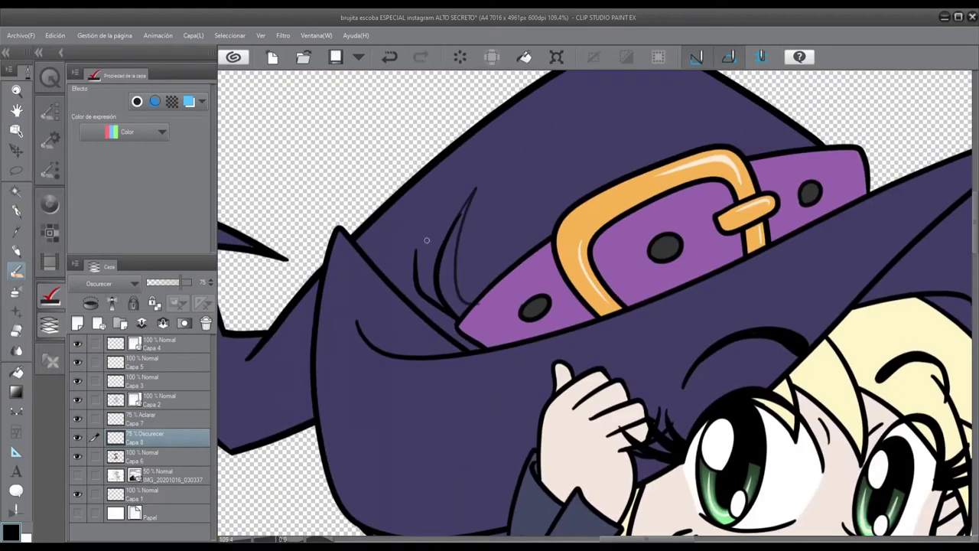
{"action": "scroll", "coordinate": [432, 264], "scroll_direction": "down", "scroll_amount": 3}
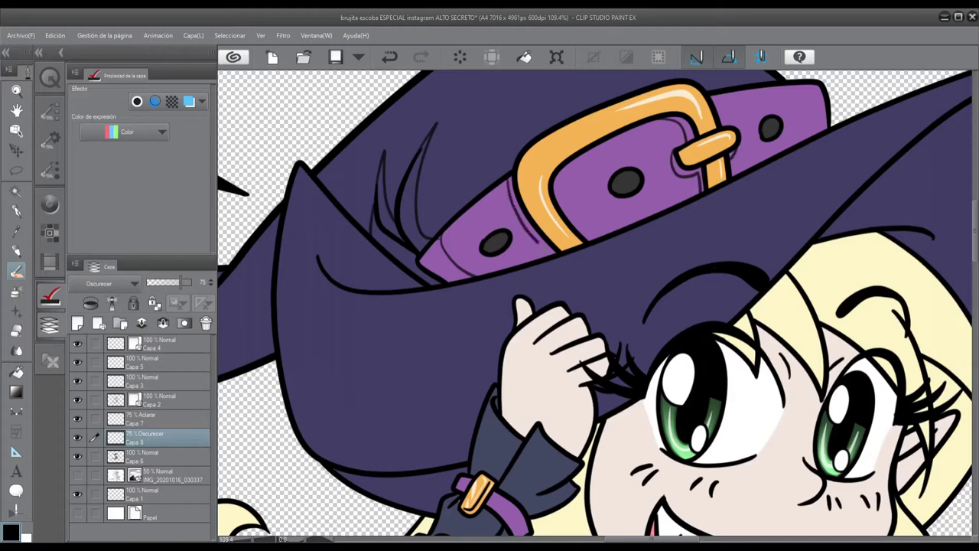
{"action": "scroll", "coordinate": [374, 205], "scroll_direction": "up", "scroll_amount": 5}
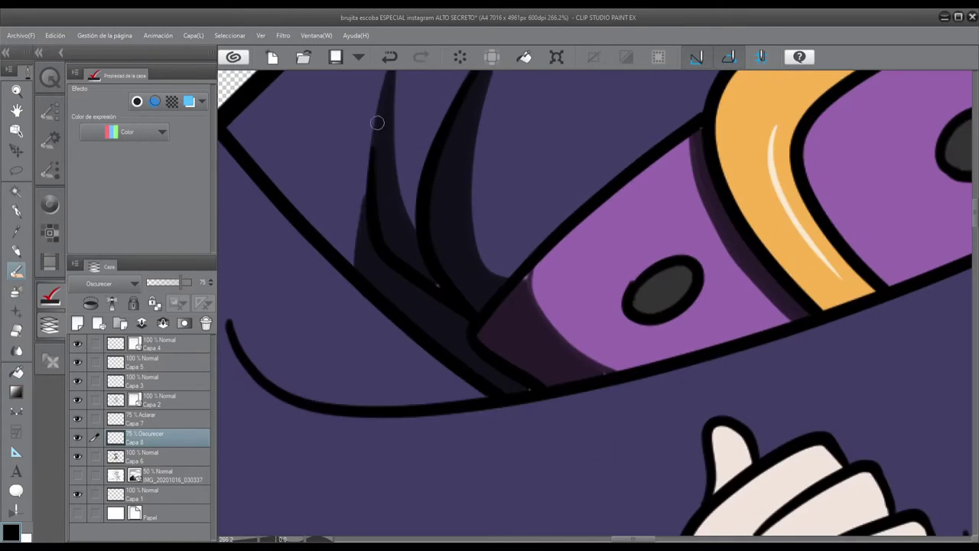
Refine the tapered fold shadows on the crown and the shadows along the purple hatband and buckle.
{"action": "scroll", "coordinate": [384, 109], "scroll_direction": "up", "scroll_amount": 5}
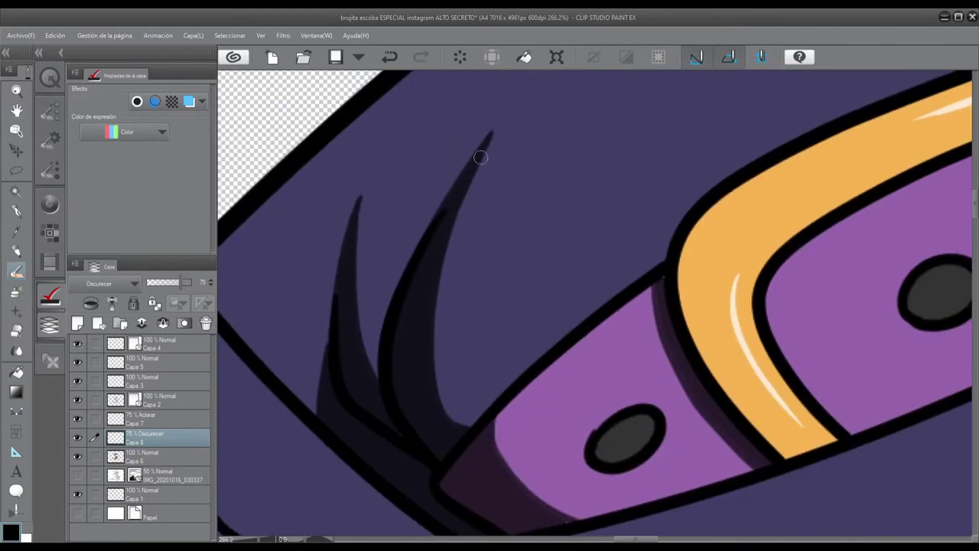
{"action": "left_click_drag", "start_coordinate": [489, 138], "coordinate": [404, 37]}
{"action": "mouse_move", "coordinate": [498, 417]}
{"action": "left_mouse_down"}
{"action": "mouse_move", "coordinate": [666, 367]}
{"action": "mouse_move", "coordinate": [490, 413]}
{"action": "left_mouse_up"}
{"action": "left_click_drag", "start_coordinate": [489, 412], "coordinate": [623, 221]}
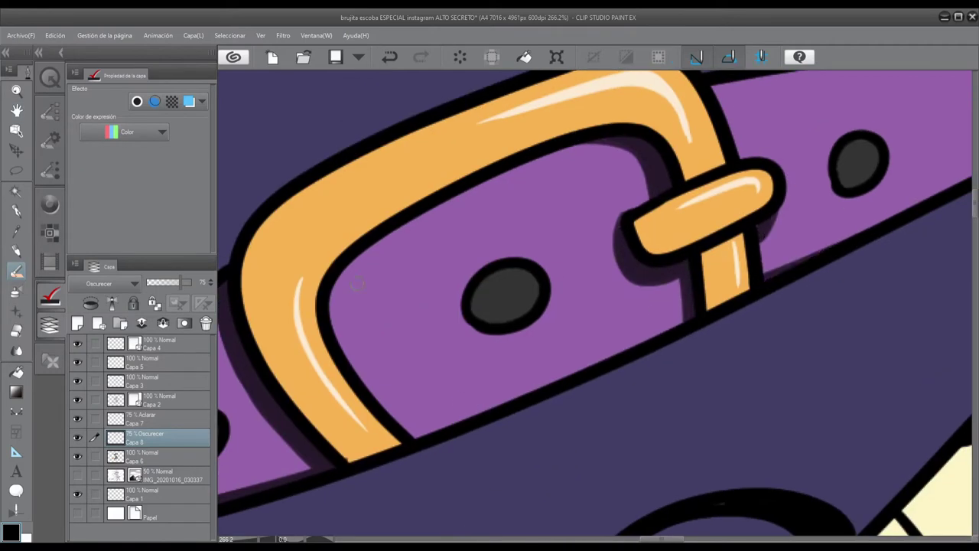
Soften the edges of the hatband, fold and buckle shadows with the Desenfocar blending tool.
{"action": "scroll", "coordinate": [357, 283], "scroll_direction": "down", "scroll_amount": 3}
{"action": "key", "text": "j"}
{"action": "key", "text": "bracketright"}
{"action": "key", "text": "bracketright"}
{"action": "scroll", "coordinate": [365, 357], "scroll_direction": "up", "scroll_amount": 3}
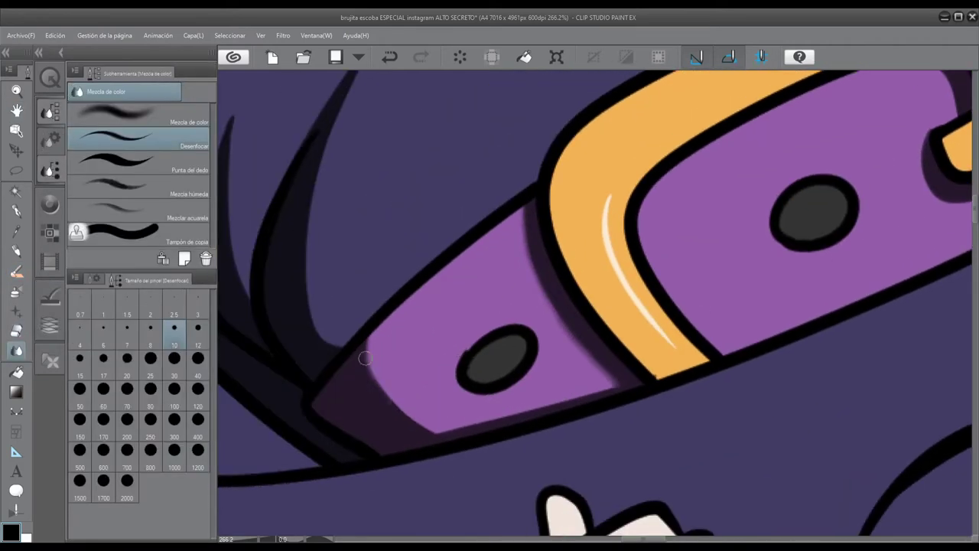
{"action": "left_click_drag", "start_coordinate": [562, 372], "coordinate": [542, 407]}
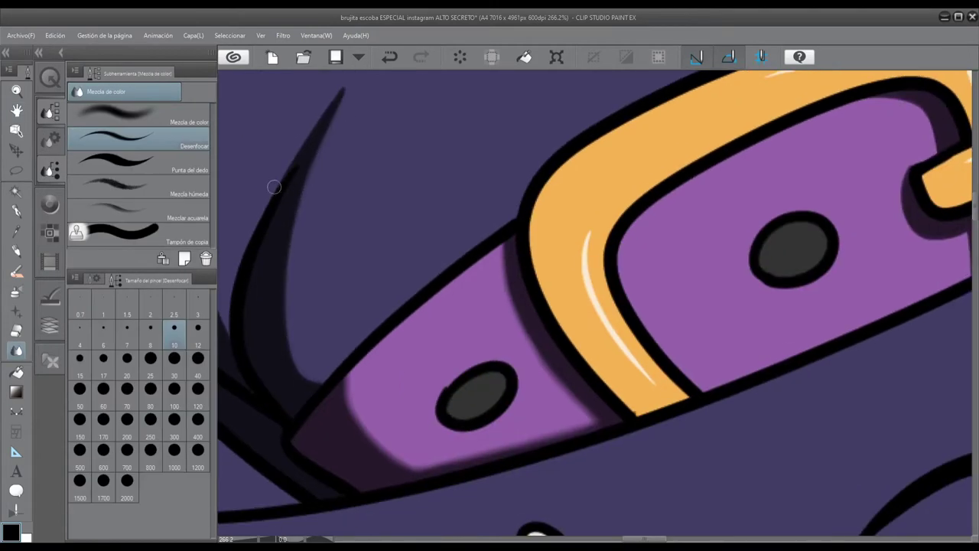
{"action": "left_click_drag", "start_coordinate": [327, 379], "coordinate": [378, 341]}
{"action": "left_click_drag", "start_coordinate": [681, 344], "coordinate": [731, 225]}
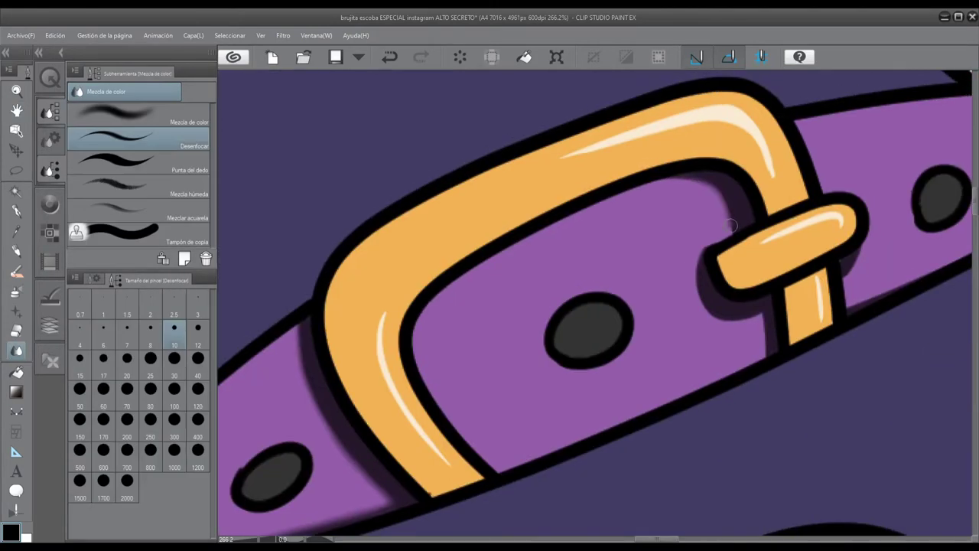
Add a second Oscurecer layer above the 75% shadow layer and set its opacity to 50%.
{"action": "key", "text": "b"}
{"action": "left_click_drag", "start_coordinate": [367, 528], "coordinate": [480, 406]}
{"action": "scroll", "coordinate": [563, 221], "scroll_direction": "up", "scroll_amount": 2}
{"action": "left_click_drag", "start_coordinate": [563, 221], "coordinate": [252, 349]}
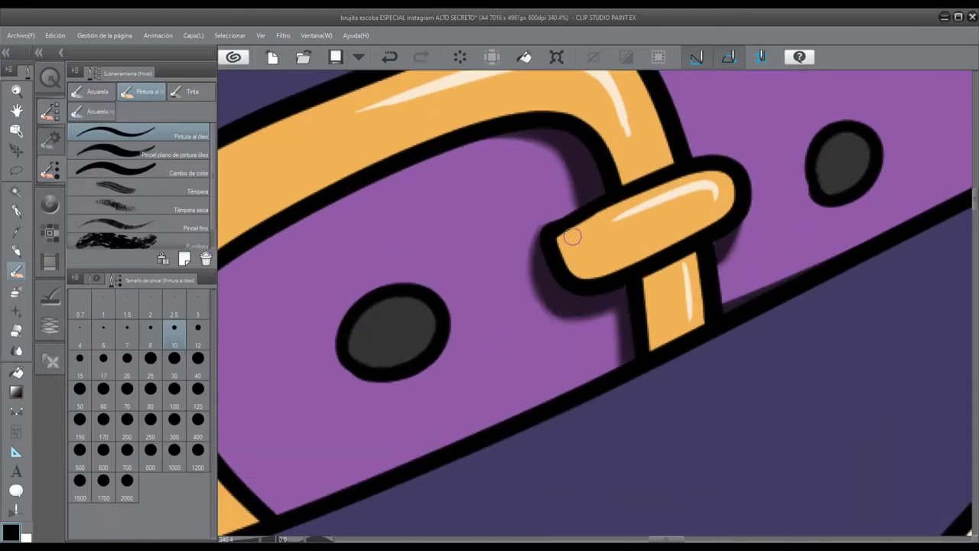
{"action": "left_click", "coordinate": [50, 321]}
{"action": "left_click", "coordinate": [211, 280]}
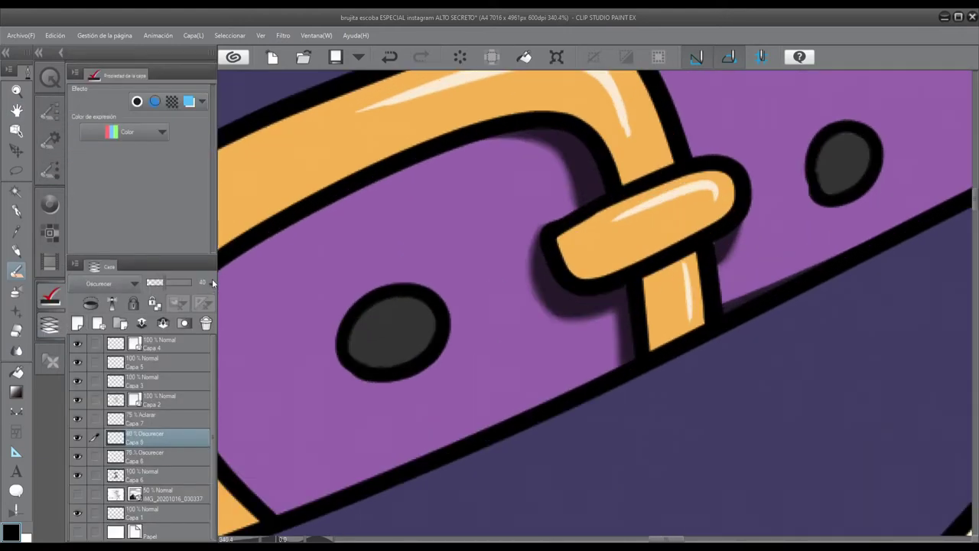
Shade the edges of the hat buckle's clasp and the bar below it, and lower the layer opacity to 25%.
{"action": "mouse_move", "coordinate": [575, 248]}
{"action": "left_mouse_down"}
{"action": "mouse_move", "coordinate": [716, 212]}
{"action": "mouse_move", "coordinate": [577, 221]}
{"action": "left_mouse_up"}
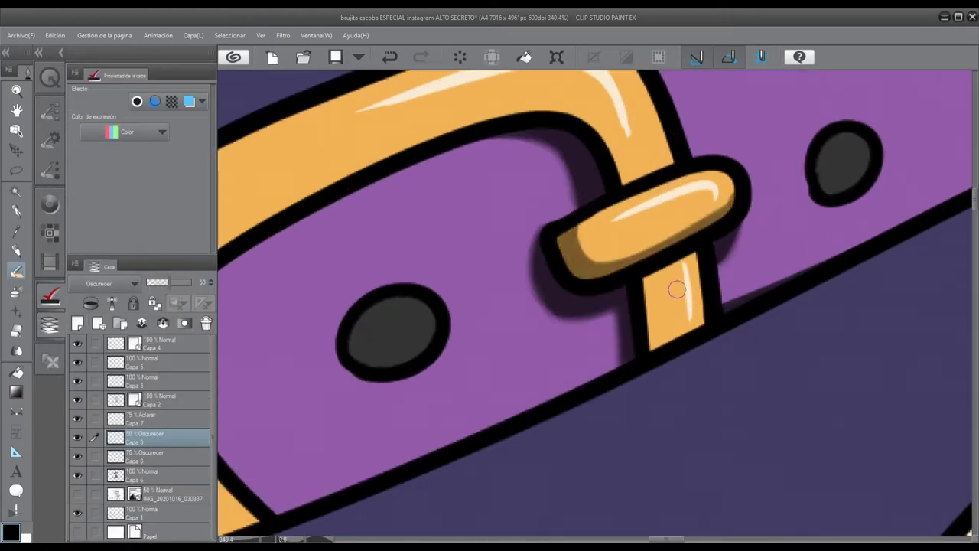
{"action": "left_click_drag", "start_coordinate": [676, 289], "coordinate": [681, 265]}
{"action": "left_click_drag", "start_coordinate": [167, 282], "coordinate": [151, 282]}
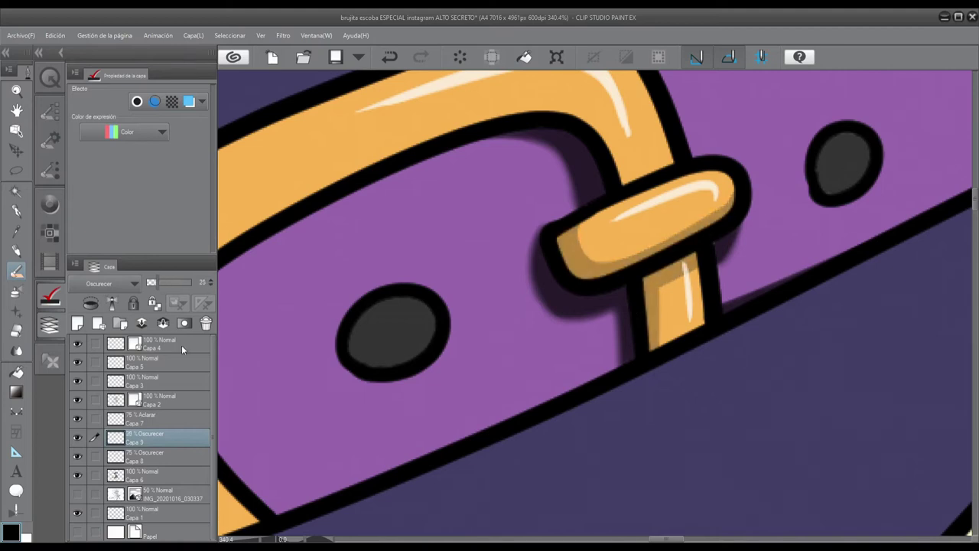
Paint soft shading along the inner and lower edges of the golden hat buckle's frame.
{"action": "left_click_drag", "start_coordinate": [229, 322], "coordinate": [424, 236]}
{"action": "left_click_drag", "start_coordinate": [328, 233], "coordinate": [382, 455]}
{"action": "mouse_move", "coordinate": [247, 252]}
{"action": "left_mouse_down"}
{"action": "mouse_move", "coordinate": [415, 455]}
{"action": "mouse_move", "coordinate": [294, 386]}
{"action": "left_mouse_up"}
{"action": "mouse_move", "coordinate": [325, 345]}
{"action": "left_mouse_down"}
{"action": "mouse_move", "coordinate": [287, 399]}
{"action": "mouse_move", "coordinate": [631, 191]}
{"action": "mouse_move", "coordinate": [750, 248]}
{"action": "left_mouse_up"}
{"action": "scroll", "coordinate": [776, 210], "scroll_direction": "down", "scroll_amount": 3}
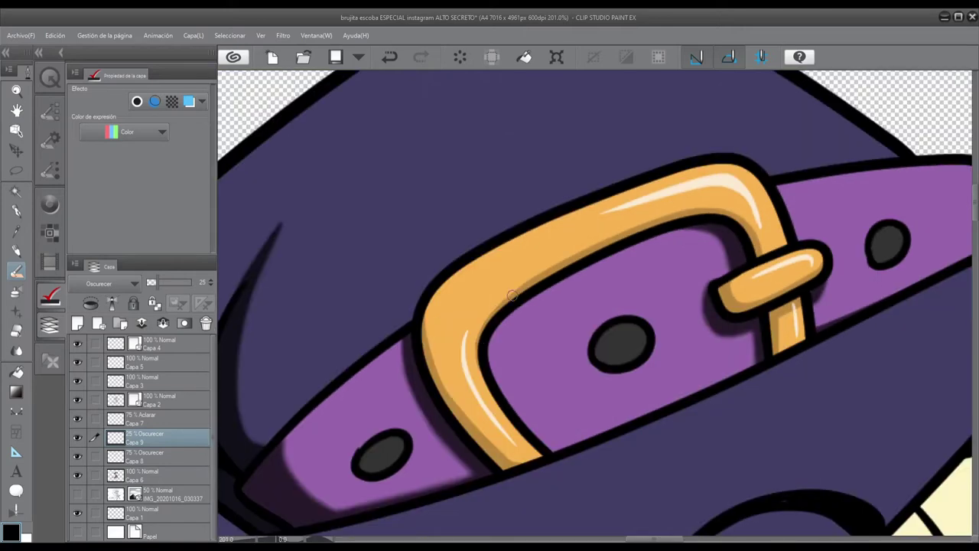
{"action": "scroll", "coordinate": [579, 284], "scroll_direction": "up", "scroll_amount": 4}
{"action": "left_click_drag", "start_coordinate": [857, 131], "coordinate": [351, 89]}
Outline and fill a shadow along the lower edge of the hat's bent tip on the 75% Oscurecer layer.
{"action": "key", "text": "b"}
{"action": "key", "text": "alt+["}
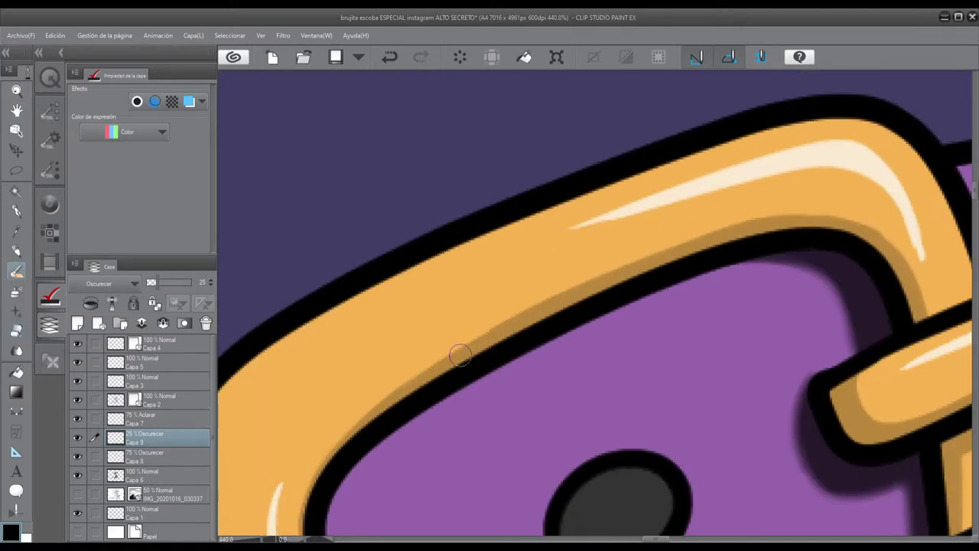
{"action": "scroll", "coordinate": [550, 302], "scroll_direction": "down", "scroll_amount": 5}
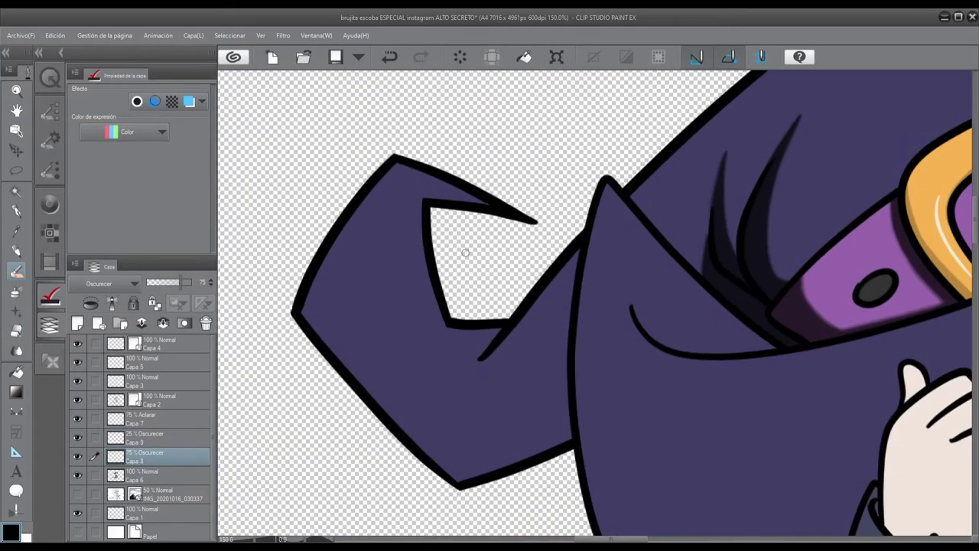
{"action": "left_click_drag", "start_coordinate": [349, 220], "coordinate": [553, 397]}
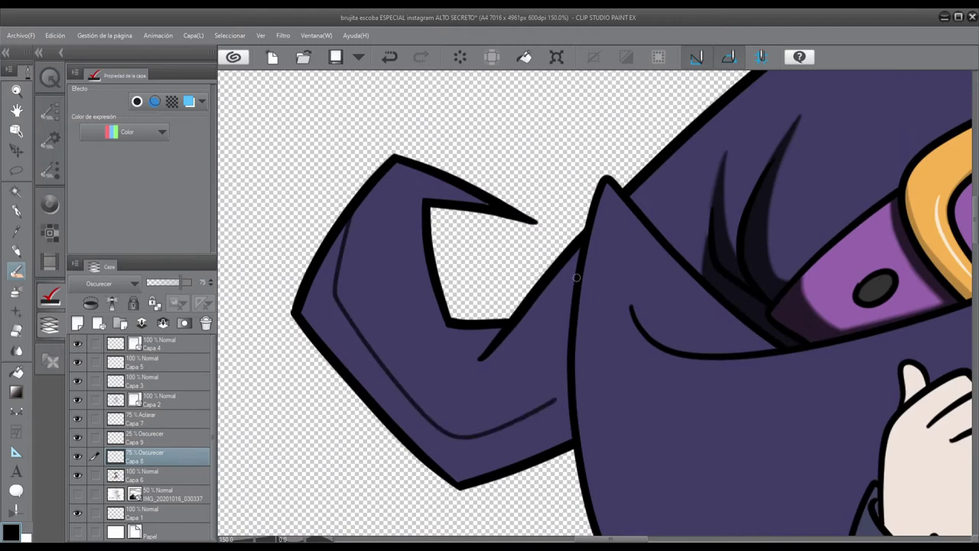
{"action": "key", "text": "g"}
{"action": "left_click", "coordinate": [428, 444]}
{"action": "scroll", "coordinate": [321, 312], "scroll_direction": "up", "scroll_amount": 3}
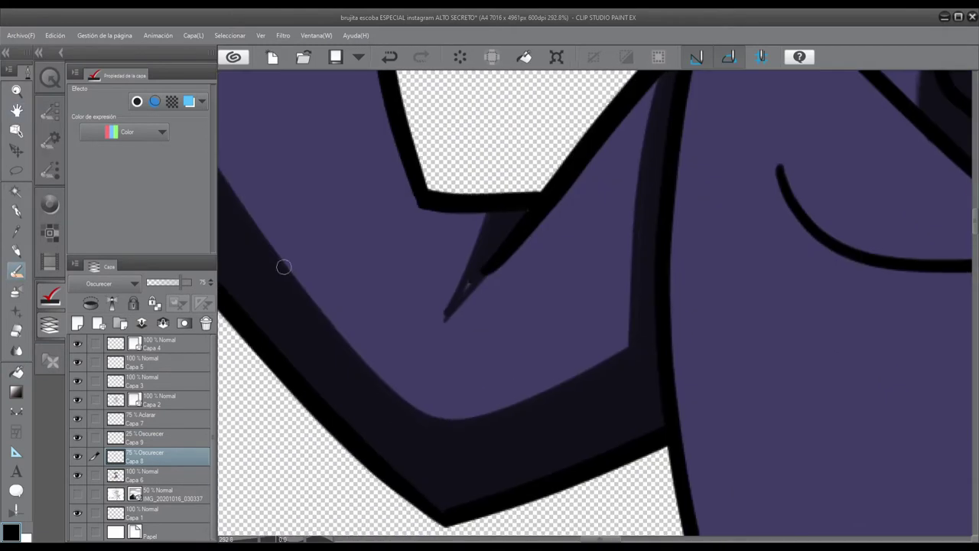
Outline and fill the shadow under the hat brim's curled fold above the blonde hair.
{"action": "scroll", "coordinate": [456, 295], "scroll_direction": "down", "scroll_amount": 4}
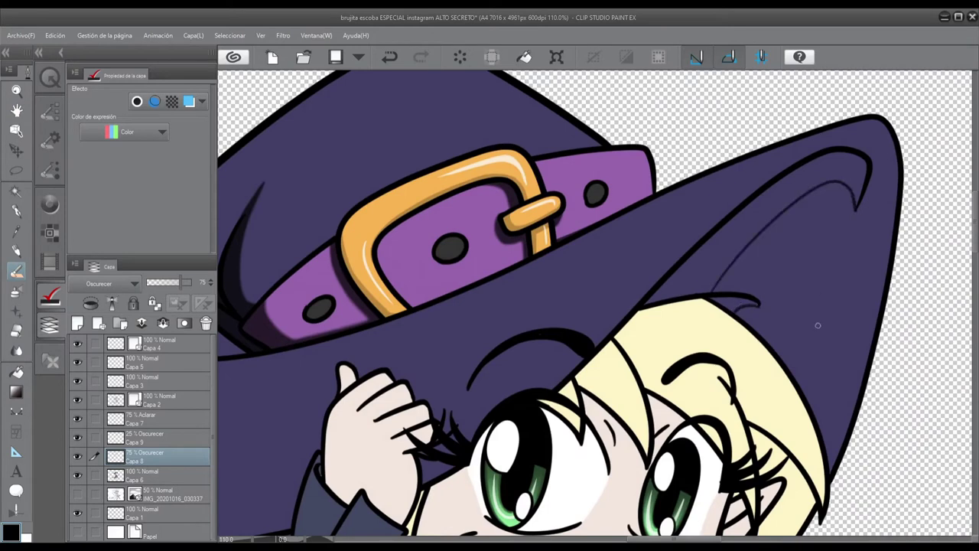
{"action": "left_click", "coordinate": [773, 229]}
{"action": "scroll", "coordinate": [773, 230], "scroll_direction": "up", "scroll_amount": 3}
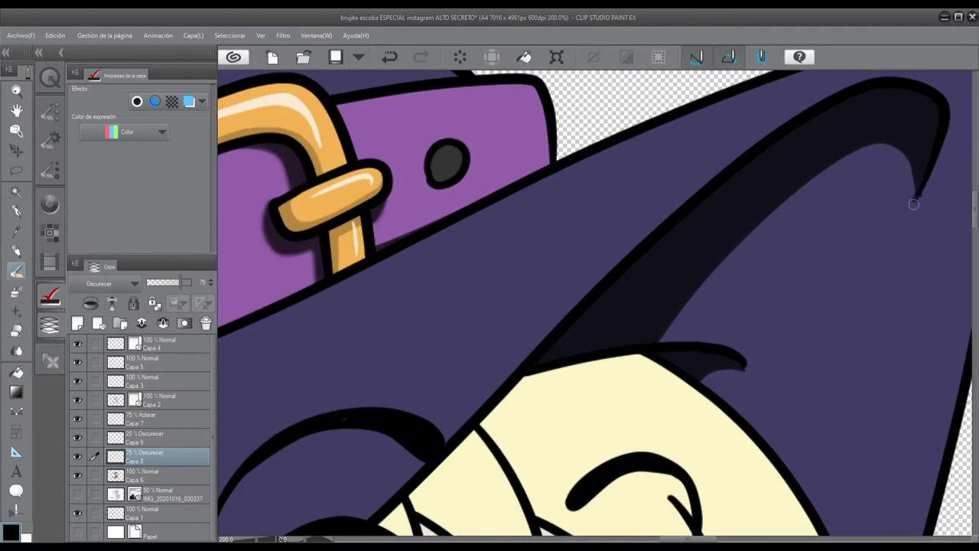
Paint dark shadows under the hat's front brim fold, along the brim's outer edge and above its curved crease on Capa 8.
{"action": "left_click_drag", "start_coordinate": [870, 257], "coordinate": [911, 184]}
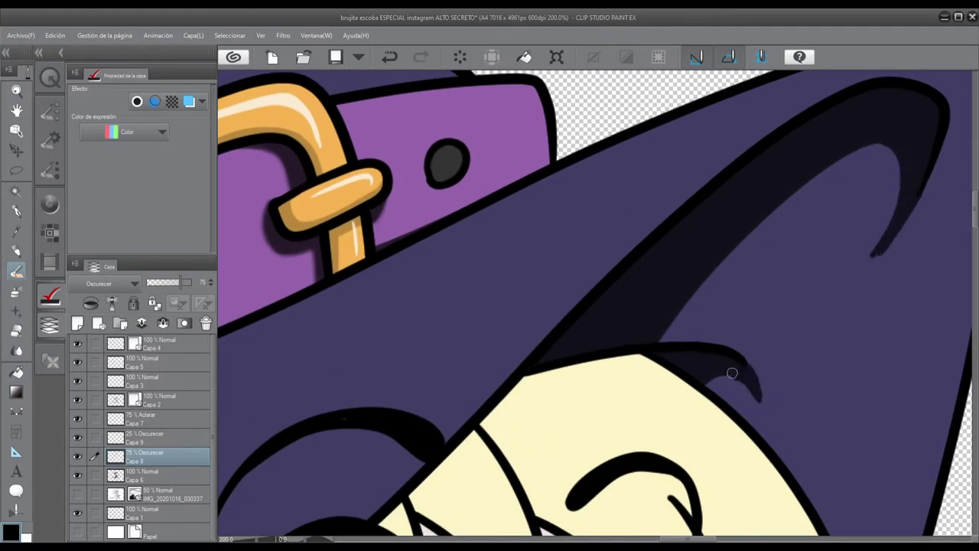
{"action": "scroll", "coordinate": [730, 365], "scroll_direction": "down", "scroll_amount": 4}
{"action": "left_click_drag", "start_coordinate": [344, 127], "coordinate": [377, 377]}
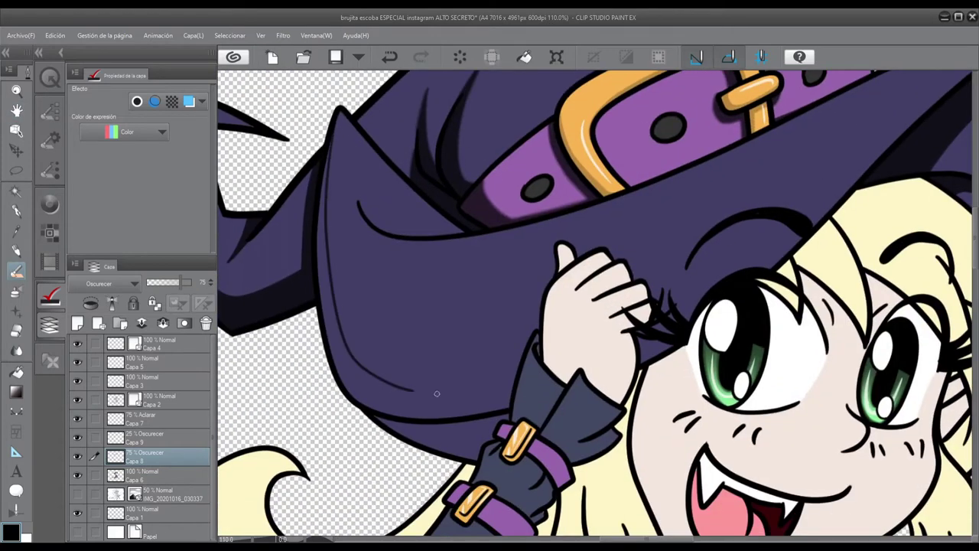
{"action": "left_click_drag", "start_coordinate": [457, 231], "coordinate": [362, 205]}
{"action": "scroll", "coordinate": [388, 219], "scroll_direction": "up", "scroll_amount": 2}
{"action": "scroll", "coordinate": [253, 152], "scroll_direction": "down", "scroll_amount": 3}
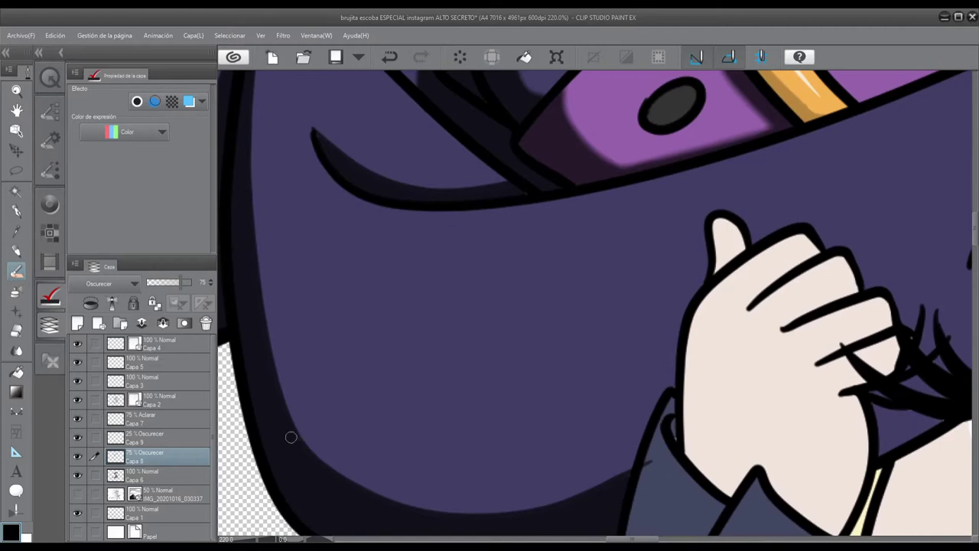
Paint dark shadows along the folds of the sleeve cuff below the raised hand on Capa 8.
{"action": "scroll", "coordinate": [306, 344], "scroll_direction": "down", "scroll_amount": 3}
{"action": "mouse_move", "coordinate": [659, 267]}
{"action": "left_mouse_down"}
{"action": "mouse_move", "coordinate": [627, 328]}
{"action": "mouse_move", "coordinate": [616, 418]}
{"action": "left_mouse_up"}
{"action": "left_click_drag", "start_coordinate": [736, 348], "coordinate": [702, 483]}
{"action": "left_click_drag", "start_coordinate": [805, 452], "coordinate": [776, 472]}
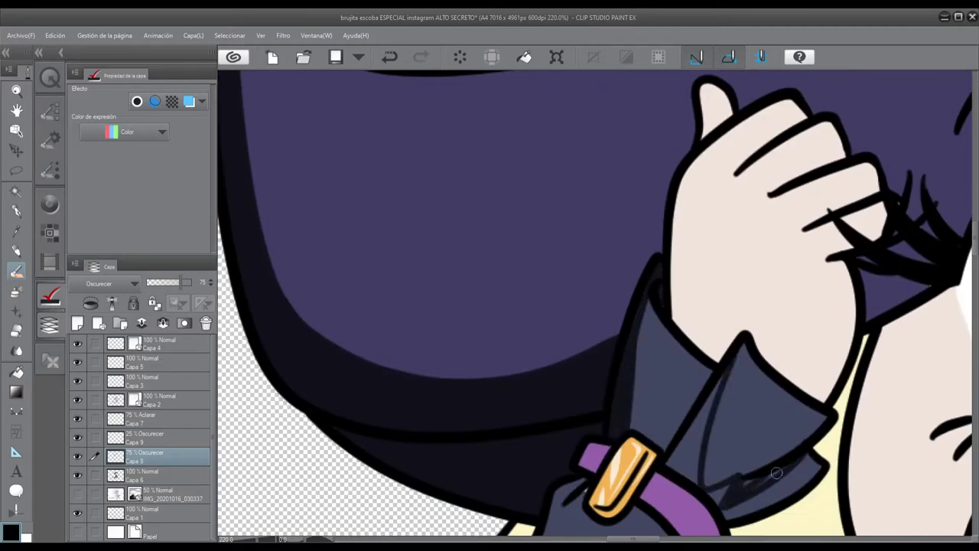
{"action": "left_click_drag", "start_coordinate": [722, 374], "coordinate": [677, 470]}
{"action": "left_click_drag", "start_coordinate": [687, 432], "coordinate": [668, 464]}
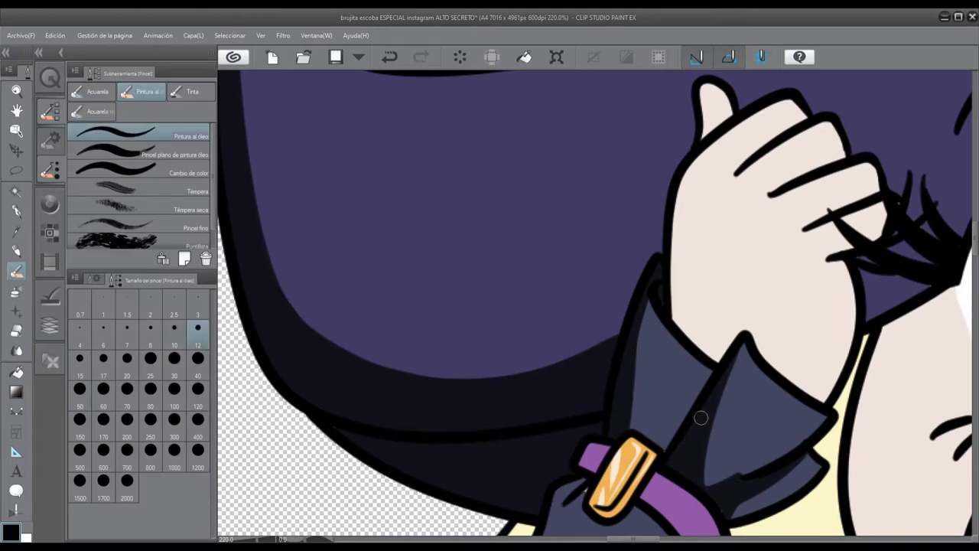
{"action": "key", "text": "ctrl+z"}
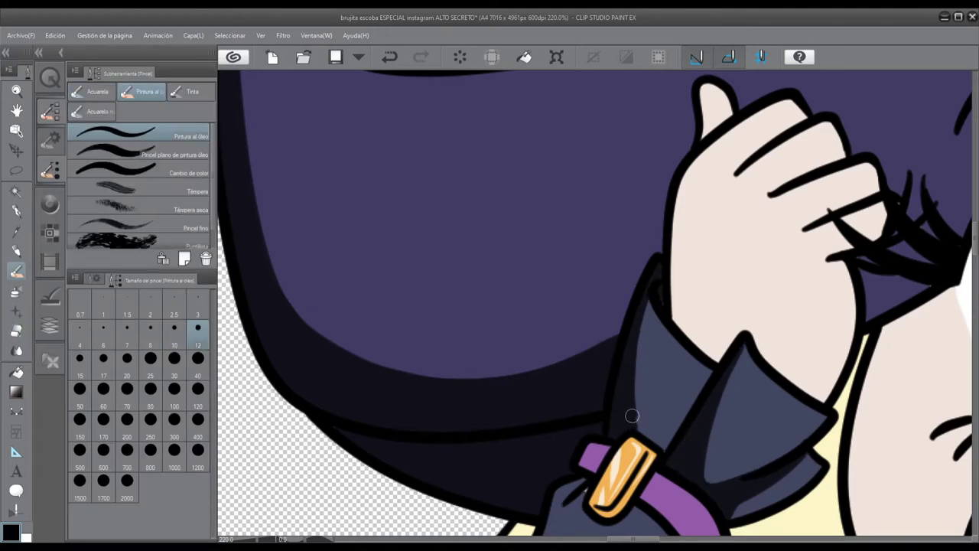
Darken the small hat area between the raised hand, the eyelashes and the face.
{"action": "scroll", "coordinate": [712, 465], "scroll_direction": "down", "scroll_amount": 5}
{"action": "scroll", "coordinate": [576, 402], "scroll_direction": "up", "scroll_amount": 7}
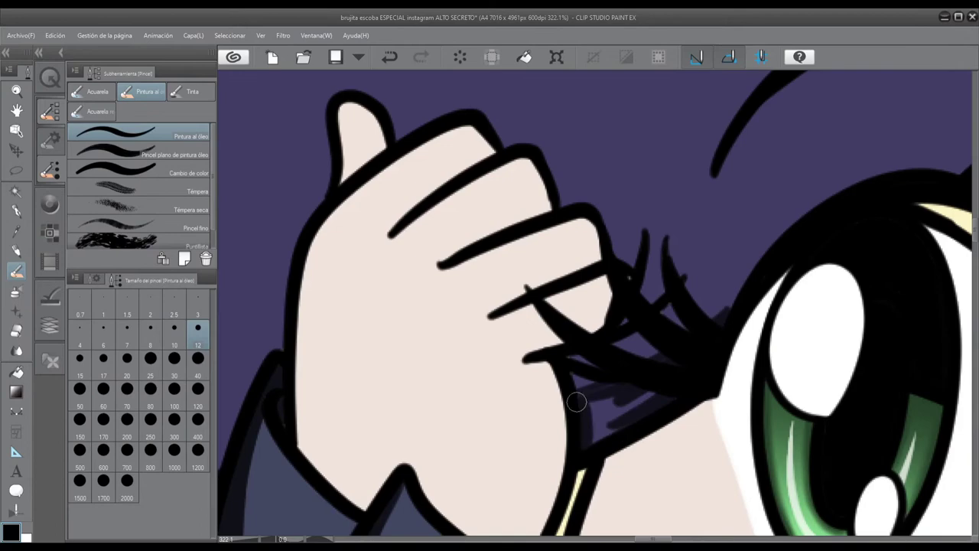
{"action": "left_click_drag", "start_coordinate": [577, 401], "coordinate": [586, 389]}
{"action": "scroll", "coordinate": [586, 389], "scroll_direction": "down", "scroll_amount": 7}
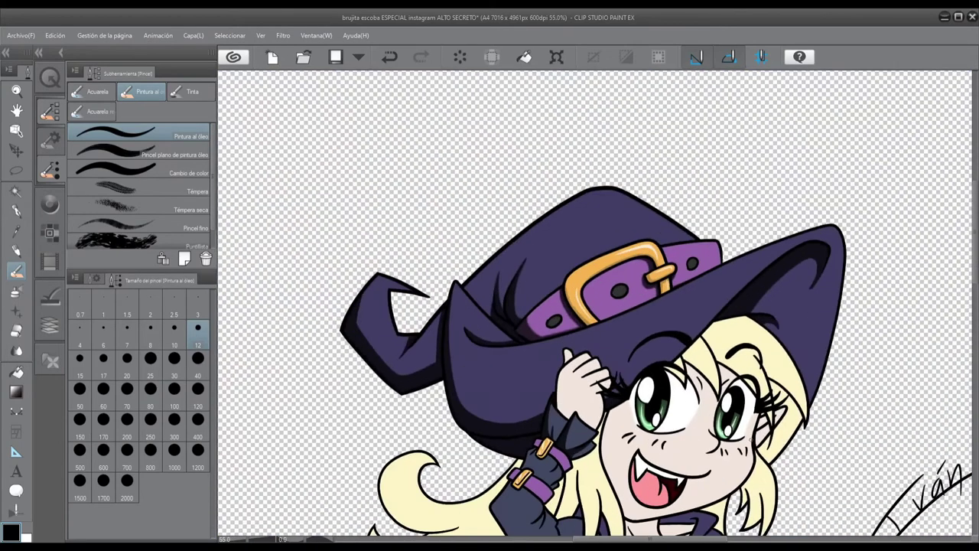
Add a layer in Aclarar mode at 25% opacity and paint highlights along the inner edge of the hat's bent tip.
{"action": "key", "text": "space"}
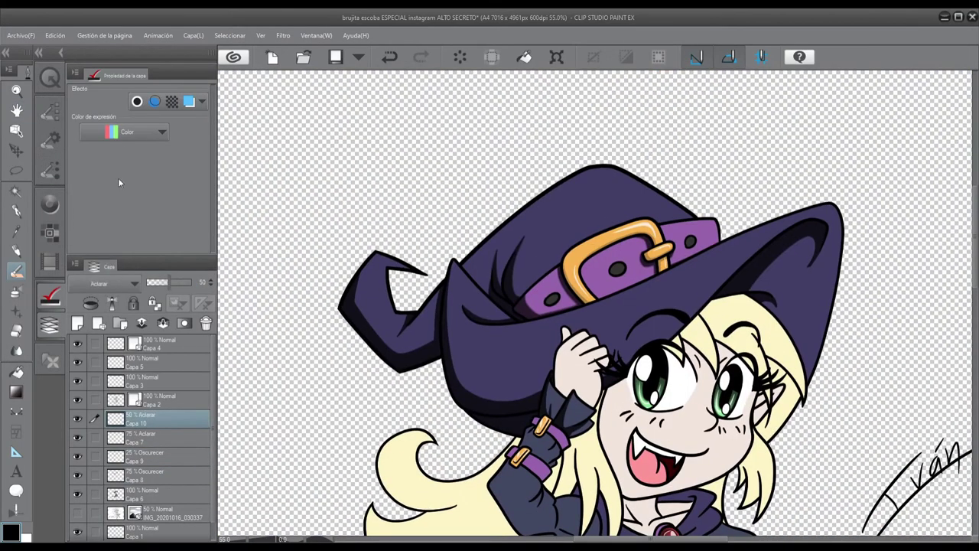
{"action": "scroll", "coordinate": [389, 282], "scroll_direction": "up", "scroll_amount": 5}
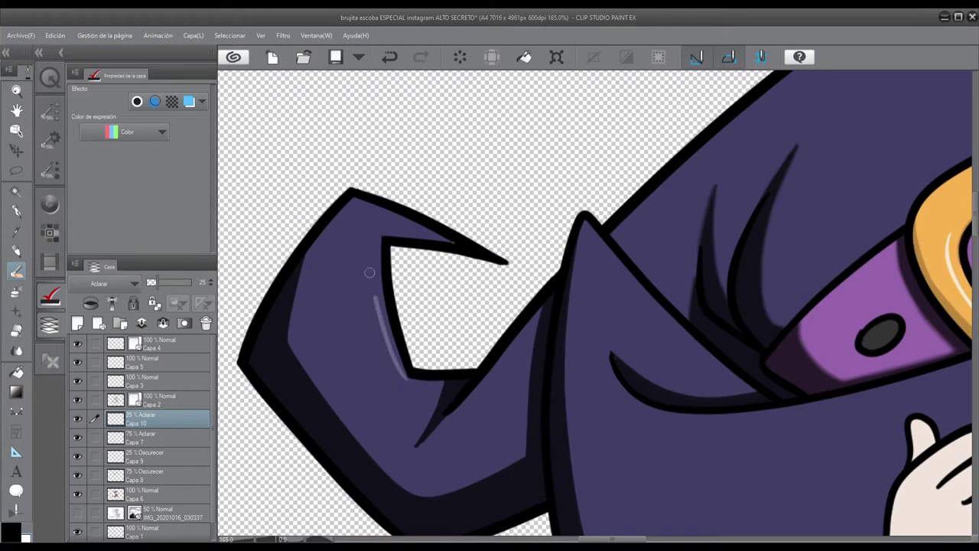
{"action": "key", "text": "g"}
{"action": "left_click", "coordinate": [425, 314]}
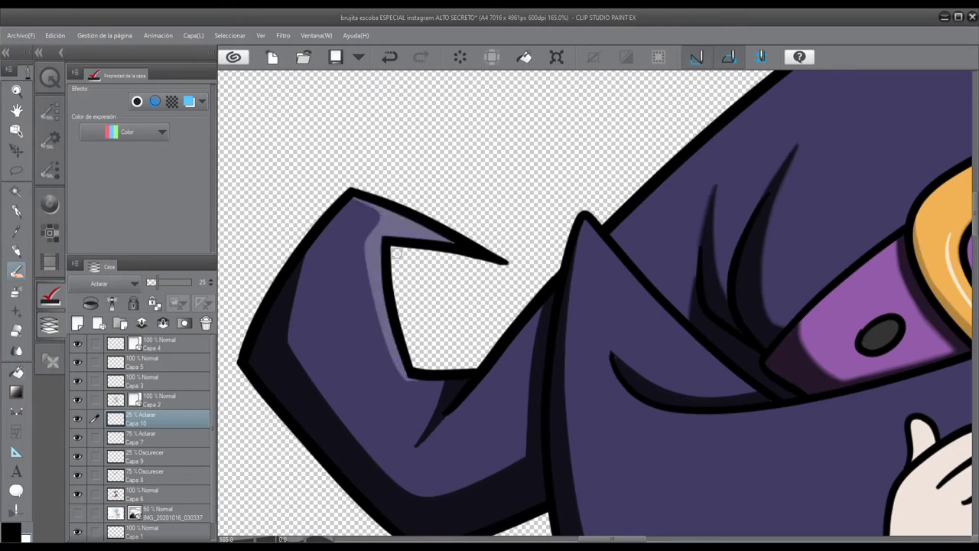
{"action": "left_click", "coordinate": [559, 299]}
{"action": "key", "text": "ctrl+z"}
{"action": "left_click", "coordinate": [550, 304]}
Paint highlights along the edge of the brim's pointed fold and beneath its curved crease on Capa 10.
{"action": "scroll", "coordinate": [550, 304], "scroll_direction": "down", "scroll_amount": 5}
{"action": "scroll", "coordinate": [338, 399], "scroll_direction": "up", "scroll_amount": 5}
{"action": "left_click", "coordinate": [338, 400]}
{"action": "key", "text": "ctrl+z"}
{"action": "left_click", "coordinate": [338, 399]}
{"action": "left_click", "coordinate": [483, 460]}
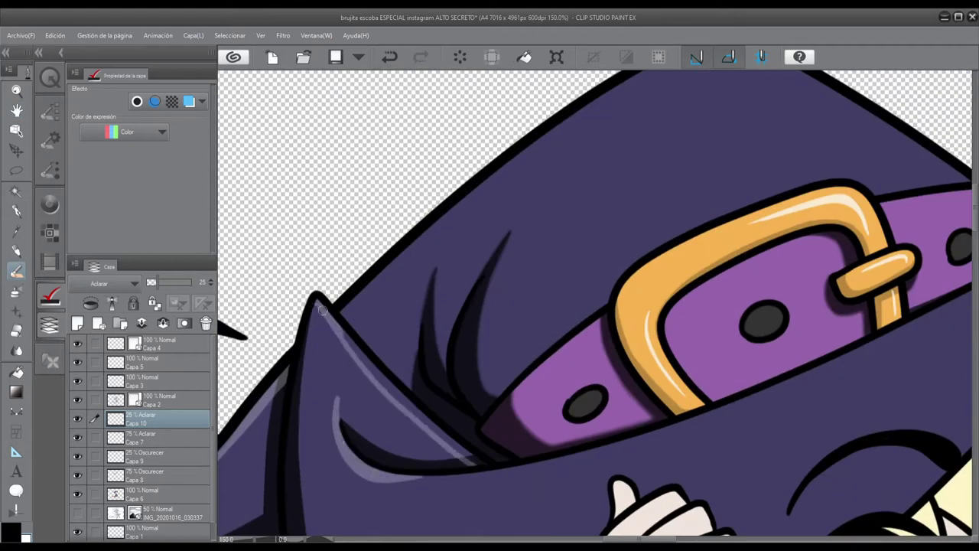
{"action": "scroll", "coordinate": [571, 452], "scroll_direction": "down", "scroll_amount": 3}
{"action": "scroll", "coordinate": [692, 258], "scroll_direction": "up", "scroll_amount": 1}
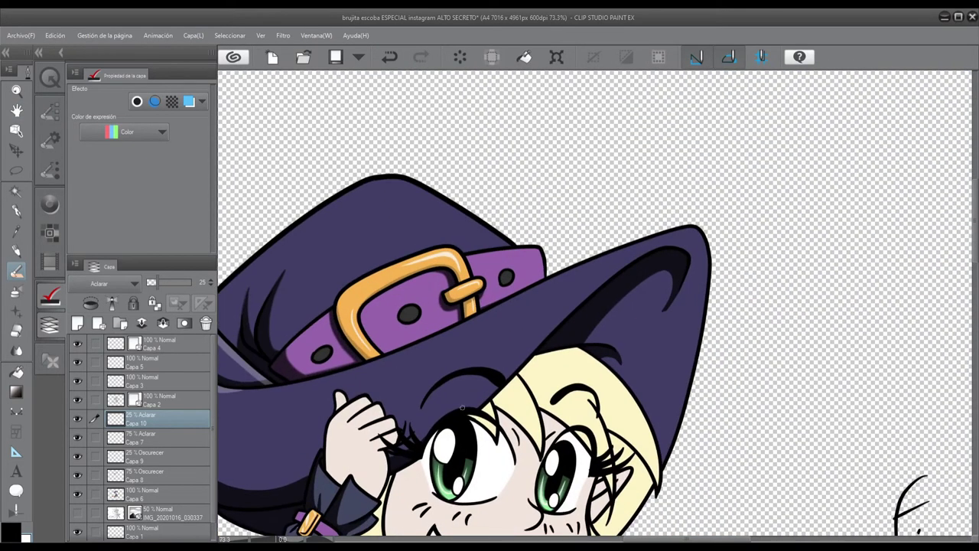
Fill the highlight areas along the front brim's upper edge and outer rim on Capa 10.
{"action": "left_click", "coordinate": [17, 372]}
{"action": "left_click", "coordinate": [642, 321]}
{"action": "left_click", "coordinate": [588, 315]}
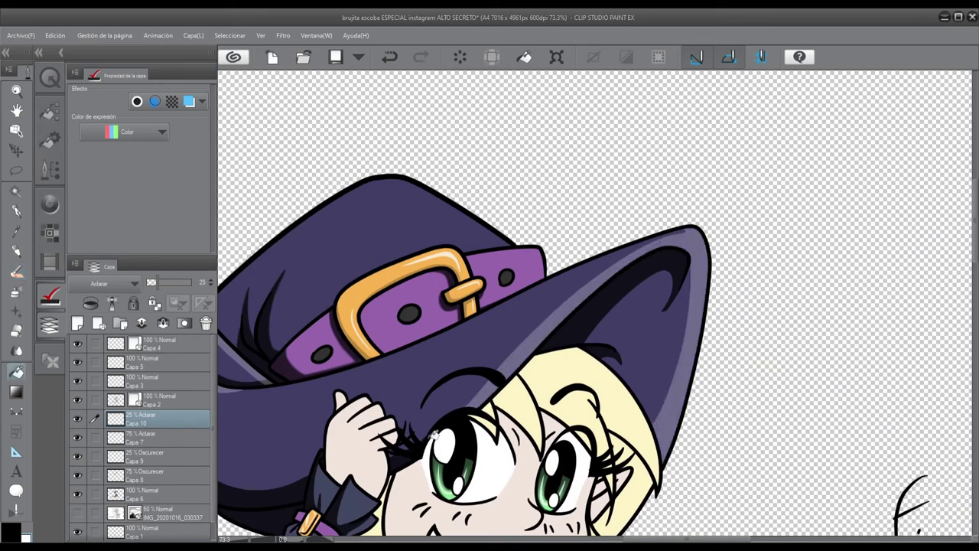
Lasso the inside of the brim beside the hair and shade it with a foreground-to-transparent gradient on Capa 9.
{"action": "left_click_drag", "start_coordinate": [719, 281], "coordinate": [869, 280]}
{"action": "left_click", "coordinate": [160, 455]}
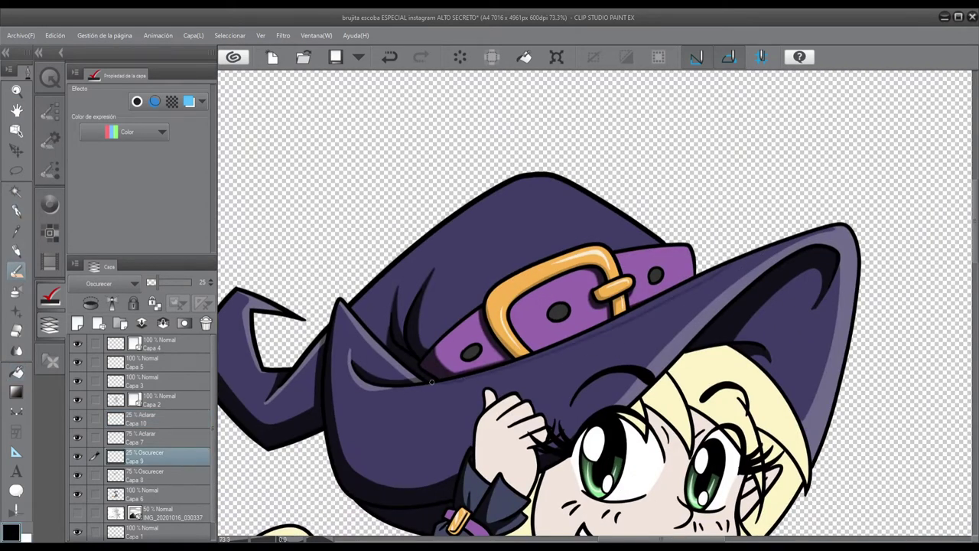
{"action": "scroll", "coordinate": [449, 381], "scroll_direction": "up", "scroll_amount": 4}
{"action": "scroll", "coordinate": [410, 381], "scroll_direction": "down", "scroll_amount": 4}
{"action": "key", "text": "m"}
{"action": "left_click_drag", "start_coordinate": [617, 364], "coordinate": [541, 338]}
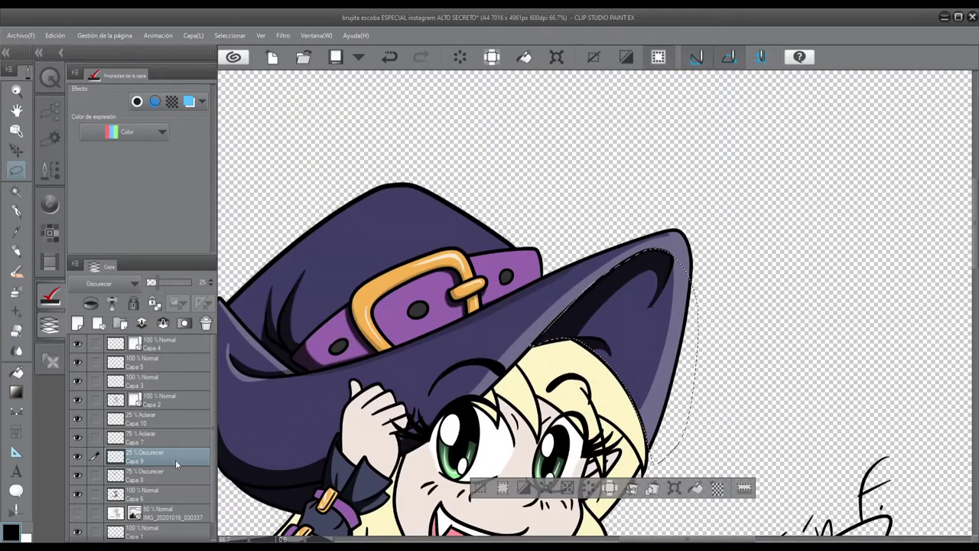
{"action": "key", "text": "g"}
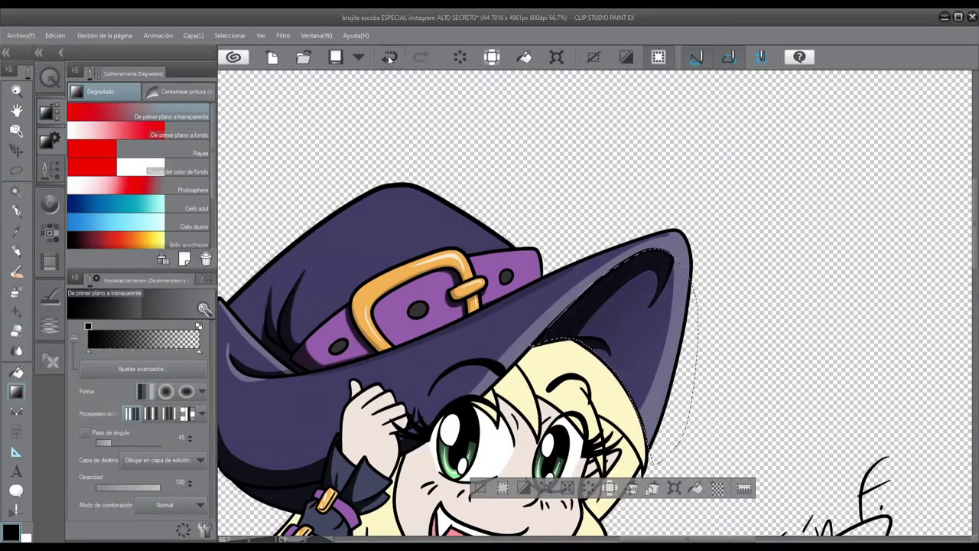
{"action": "left_click", "coordinate": [50, 325]}
Lasso the hat's front brim, shade it with a dark gradient on Capa 9 and clear the selection.
{"action": "left_click", "coordinate": [161, 455]}
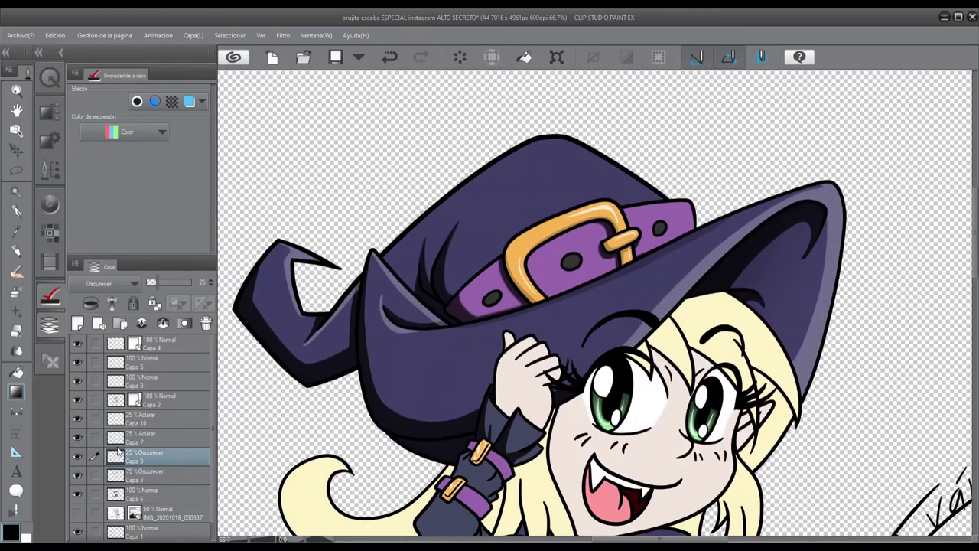
{"action": "key", "text": "m"}
{"action": "mouse_move", "coordinate": [367, 370]}
{"action": "left_mouse_down"}
{"action": "mouse_move", "coordinate": [765, 252]}
{"action": "mouse_move", "coordinate": [371, 359]}
{"action": "left_mouse_up"}
{"action": "left_click", "coordinate": [50, 139]}
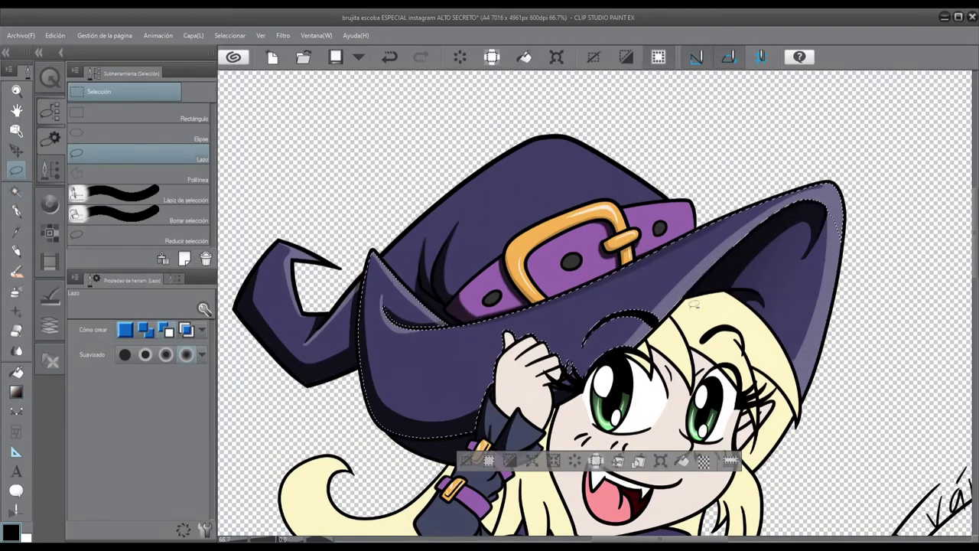
{"action": "left_click", "coordinate": [49, 325]}
{"action": "key", "text": "ctrl+d"}
{"action": "left_click", "coordinate": [16, 270]}
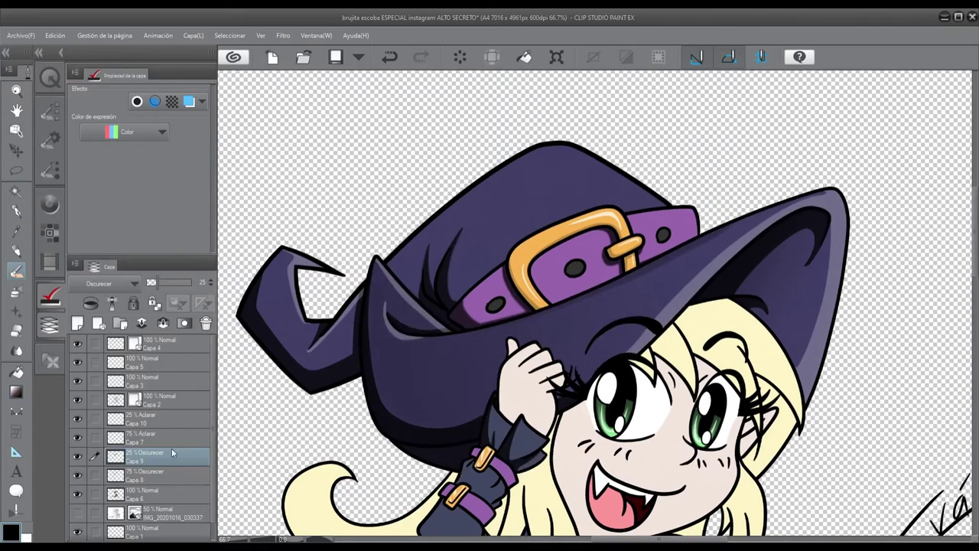
Add highlights along the upper edges of the hat's crown on Capa 10.
{"action": "left_click", "coordinate": [161, 418]}
{"action": "scroll", "coordinate": [441, 244], "scroll_direction": "up", "scroll_amount": 3}
{"action": "key", "text": "g"}
{"action": "scroll", "coordinate": [601, 159], "scroll_direction": "down", "scroll_amount": 3}
{"action": "key", "text": "ctrl+z"}
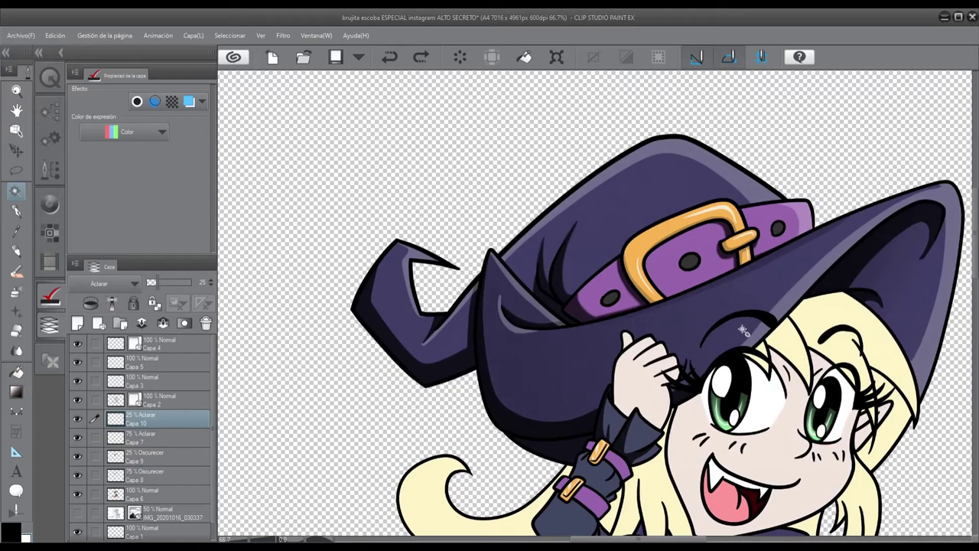
Shade the hat's crown and belt with a dark gradient on Capa 9, undoing and redoing it to compare.
{"action": "key", "text": "ctrl+z"}
{"action": "key", "text": "ctrl+z"}
{"action": "key", "text": "ctrl+y"}
{"action": "key", "text": "ctrl+y"}
{"action": "key", "text": "ctrl+z"}
{"action": "key", "text": "ctrl+y"}
{"action": "scroll", "coordinate": [595, 306], "scroll_direction": "down", "scroll_amount": 3}
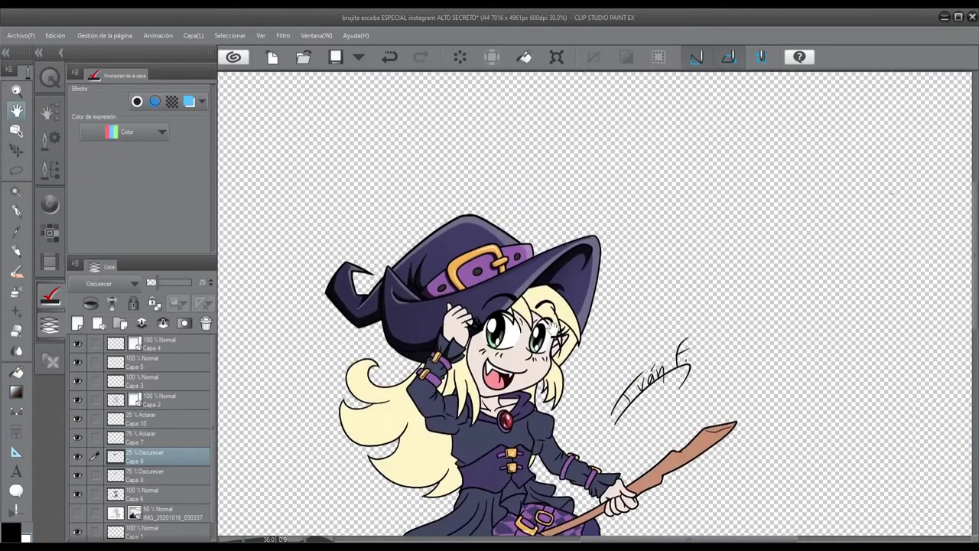
{"action": "scroll", "coordinate": [463, 276], "scroll_direction": "up", "scroll_amount": 5}
{"action": "key", "text": "ctrl+z"}
{"action": "key", "text": "ctrl+z"}
{"action": "key", "text": "ctrl+y"}
{"action": "key", "text": "ctrl+y"}
{"action": "key", "text": "ctrl+z"}
{"action": "key", "text": "ctrl+y"}
{"action": "key", "text": "ctrl+z"}
{"action": "key", "text": "ctrl+y"}
{"action": "key", "text": "ctrl+z"}
{"action": "key", "text": "ctrl+y"}
Clear the selection, check the hat's shading and highlights, and save the illustration.
{"action": "key", "text": "ctrl+d"}
{"action": "scroll", "coordinate": [596, 306], "scroll_direction": "down", "scroll_amount": 4}
{"action": "scroll", "coordinate": [597, 306], "scroll_direction": "up", "scroll_amount": 1}
{"action": "mouse_move", "coordinate": [77, 418]}
{"action": "left_mouse_down"}
{"action": "mouse_move", "coordinate": [90, 483]}
{"action": "mouse_move", "coordinate": [77, 418]}
{"action": "left_mouse_up"}
{"action": "key", "text": "ctrl+z"}
{"action": "key", "text": "ctrl+y"}
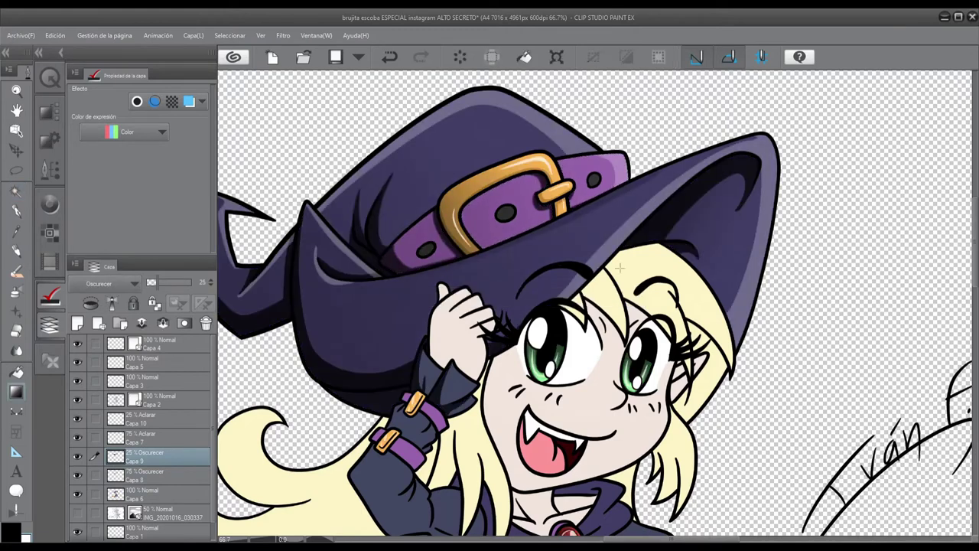
{"action": "scroll", "coordinate": [619, 266], "scroll_direction": "down", "scroll_amount": 2}
{"action": "key", "text": "ctrl+s"}
Paint thin highlights along the edges and folds of the sleeve cuff on Capa 10 and clean them up with the eraser.
{"action": "left_click_drag", "start_coordinate": [620, 266], "coordinate": [593, 231]}
{"action": "scroll", "coordinate": [467, 266], "scroll_direction": "up", "scroll_amount": 3}
{"action": "left_click", "coordinate": [153, 418]}
{"action": "key", "text": "b"}
{"action": "scroll", "coordinate": [467, 265], "scroll_direction": "up", "scroll_amount": 2}
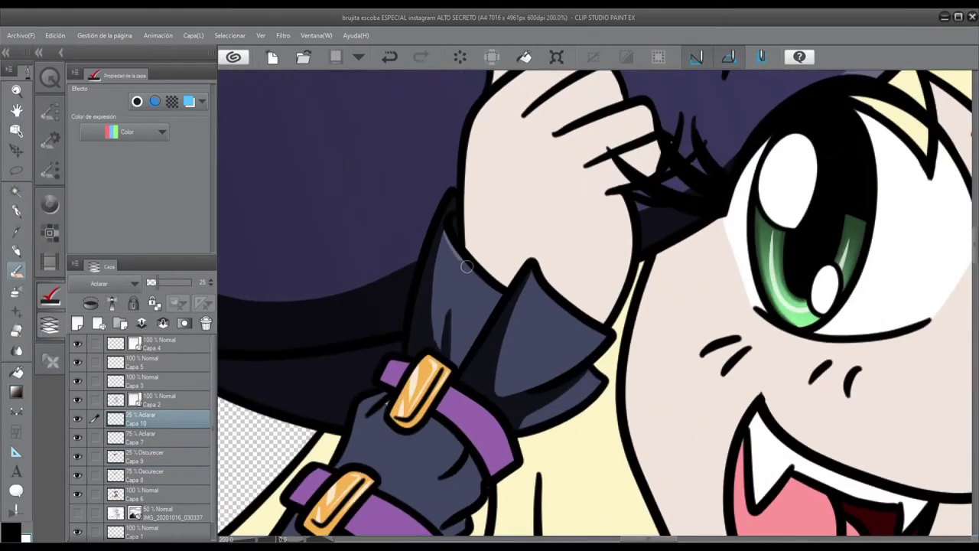
{"action": "left_click_drag", "start_coordinate": [465, 260], "coordinate": [501, 295]}
{"action": "left_click_drag", "start_coordinate": [453, 320], "coordinate": [448, 360]}
{"action": "left_click_drag", "start_coordinate": [566, 366], "coordinate": [498, 396]}
{"action": "key", "text": "e"}
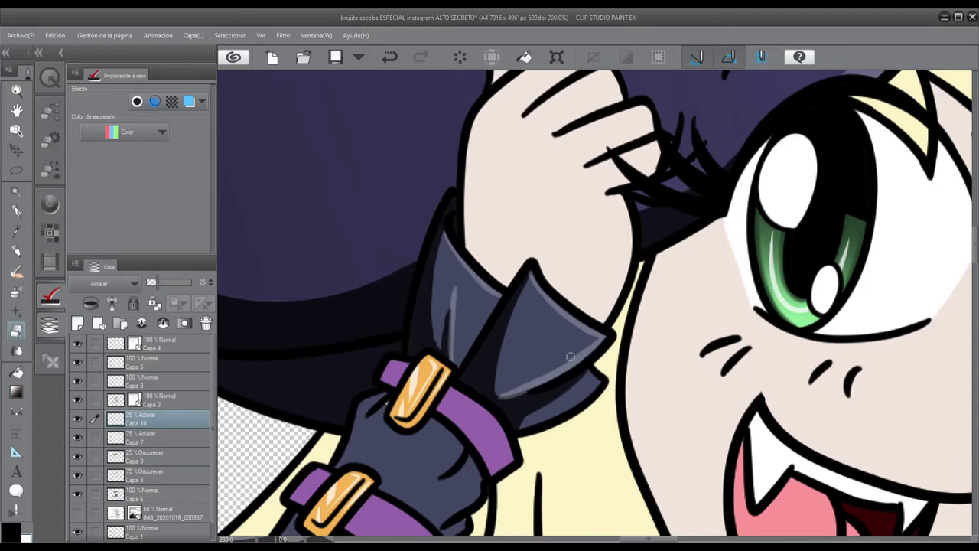
{"action": "scroll", "coordinate": [524, 424], "scroll_direction": "down", "scroll_amount": 2}
{"action": "scroll", "coordinate": [428, 187], "scroll_direction": "up", "scroll_amount": 4}
Shade the upper purple wristband softly on Capa 9 and add a darker shadow at its short end on Capa 8.
{"action": "left_click", "coordinate": [153, 457]}
{"action": "scroll", "coordinate": [428, 187], "scroll_direction": "up", "scroll_amount": 1}
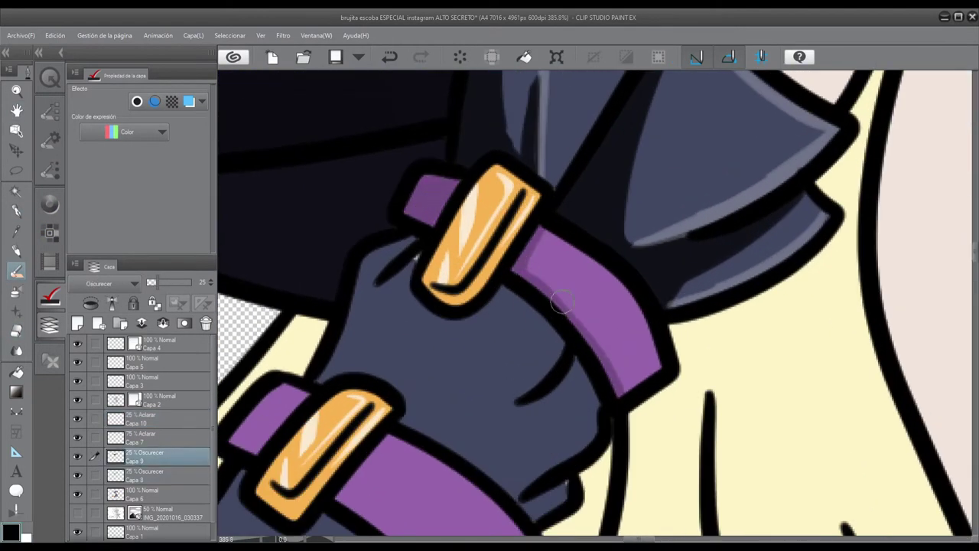
{"action": "left_click", "coordinate": [469, 352], "text": "alt"}
{"action": "left_click", "coordinate": [469, 352], "text": "ctrl+shift"}
{"action": "left_click", "coordinate": [152, 475]}
{"action": "left_click", "coordinate": [424, 177], "text": "alt"}
{"action": "left_click_drag", "start_coordinate": [425, 177], "coordinate": [449, 228]}
{"action": "key", "text": "e"}
{"action": "key", "text": "b"}
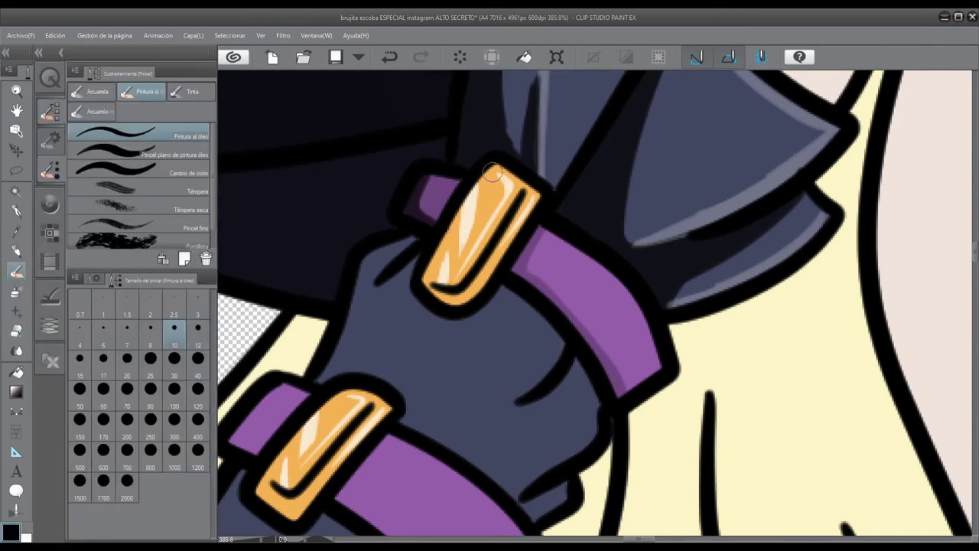
Shade the gold buckles and the lower purple wristband on Capa 9, with a darker shadow at the band's short end on Capa 8.
{"action": "mouse_move", "coordinate": [467, 172]}
{"action": "left_mouse_down"}
{"action": "mouse_move", "coordinate": [432, 295]}
{"action": "mouse_move", "coordinate": [580, 201]}
{"action": "mouse_move", "coordinate": [558, 146]}
{"action": "left_mouse_up"}
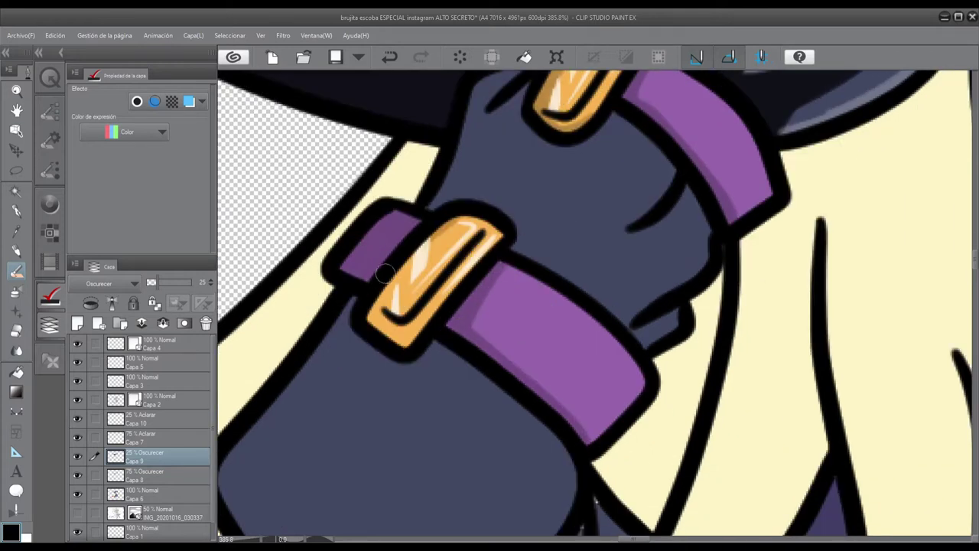
{"action": "mouse_move", "coordinate": [448, 222]}
{"action": "left_mouse_down"}
{"action": "mouse_move", "coordinate": [378, 317]}
{"action": "mouse_move", "coordinate": [417, 337]}
{"action": "left_mouse_up"}
{"action": "left_click_drag", "start_coordinate": [587, 197], "coordinate": [568, 286]}
{"action": "key", "text": "alt+["}
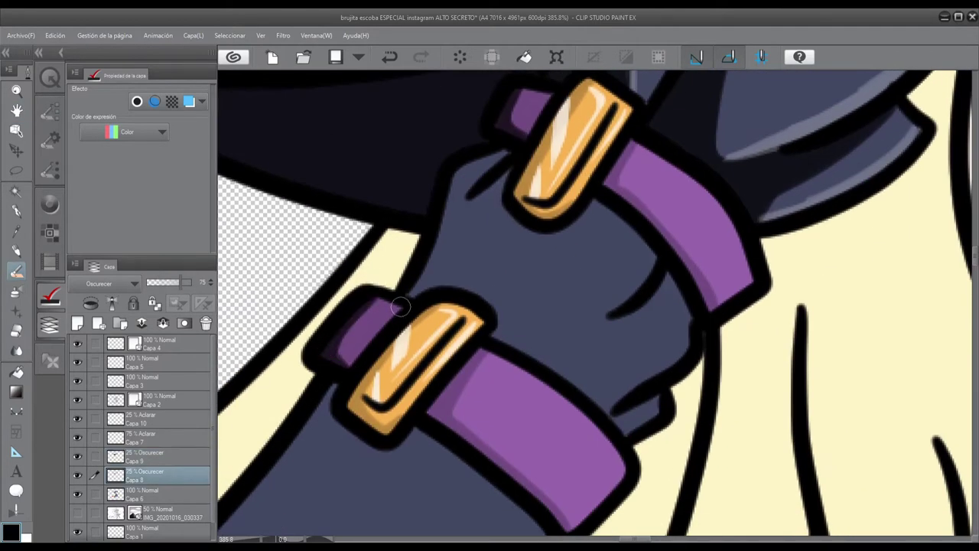
{"action": "left_click", "coordinate": [390, 56]}
Shade the sleeve between the two wristbands with dark fold shadows on Capa 8 and softer shadows on Capa 9.
{"action": "left_click_drag", "start_coordinate": [598, 202], "coordinate": [670, 274]}
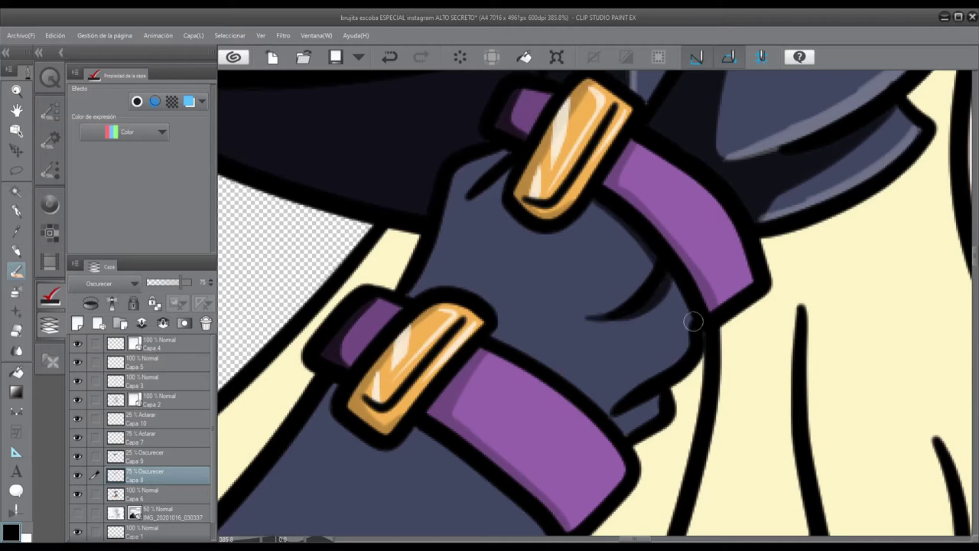
{"action": "left_click_drag", "start_coordinate": [508, 172], "coordinate": [458, 243]}
{"action": "mouse_move", "coordinate": [502, 148]}
{"action": "left_mouse_down"}
{"action": "mouse_move", "coordinate": [443, 212]}
{"action": "mouse_move", "coordinate": [417, 295]}
{"action": "left_mouse_up"}
{"action": "key", "text": "alt+]"}
{"action": "left_click_drag", "start_coordinate": [493, 180], "coordinate": [458, 268]}
{"action": "mouse_move", "coordinate": [593, 313]}
{"action": "left_mouse_down"}
{"action": "mouse_move", "coordinate": [638, 326]}
{"action": "mouse_move", "coordinate": [582, 320]}
{"action": "left_mouse_up"}
{"action": "left_click_drag", "start_coordinate": [589, 200], "coordinate": [653, 273]}
{"action": "left_click_drag", "start_coordinate": [501, 155], "coordinate": [436, 279]}
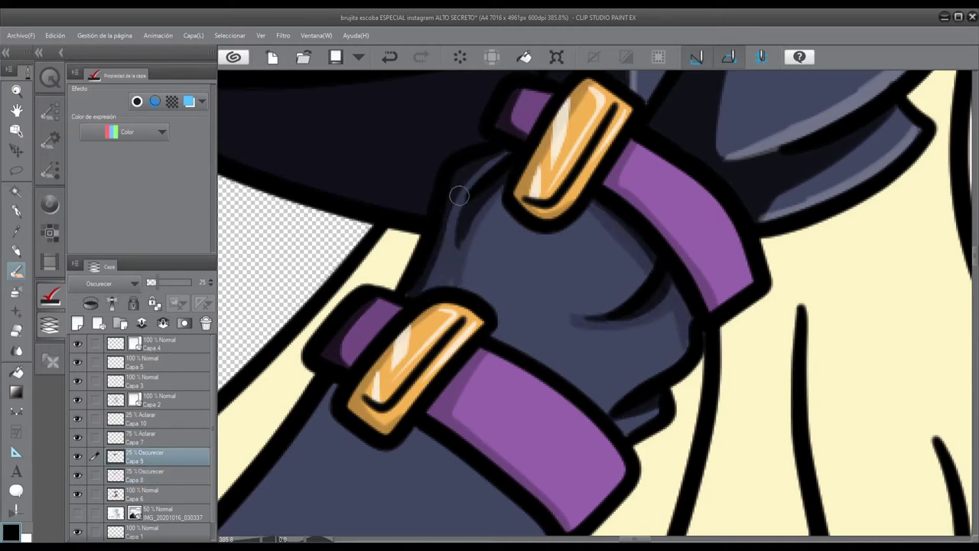
Paint soft shadows on the sleeve beneath the lower buckle and along the lower wristband's edge on Capa 9.
{"action": "left_click_drag", "start_coordinate": [605, 237], "coordinate": [501, 205]}
{"action": "left_click_drag", "start_coordinate": [439, 442], "coordinate": [485, 312]}
{"action": "left_click_drag", "start_coordinate": [467, 252], "coordinate": [383, 321]}
{"action": "left_click_drag", "start_coordinate": [462, 302], "coordinate": [596, 428]}
Paint highlights along the sleeve's fold lines and elbow crease on Capa 10, undoing the last stroke.
{"action": "key", "text": "alt+]"}
{"action": "key", "text": "alt+]"}
{"action": "left_click_drag", "start_coordinate": [610, 248], "coordinate": [536, 275]}
{"action": "left_click_drag", "start_coordinate": [650, 298], "coordinate": [570, 387]}
{"action": "mouse_move", "coordinate": [527, 360]}
{"action": "left_mouse_down"}
{"action": "mouse_move", "coordinate": [585, 389]}
{"action": "mouse_move", "coordinate": [662, 468]}
{"action": "left_mouse_up"}
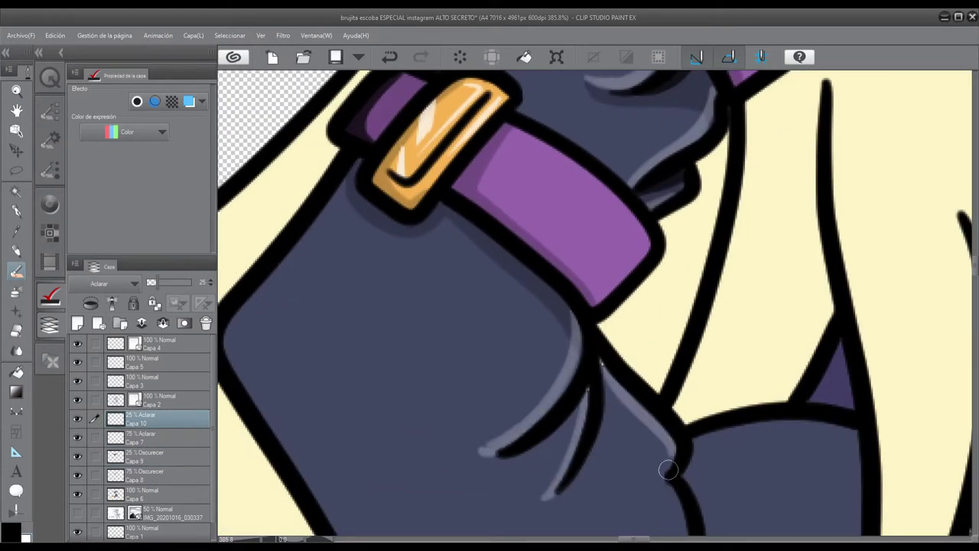
{"action": "left_click_drag", "start_coordinate": [649, 306], "coordinate": [654, 471]}
{"action": "left_click", "coordinate": [390, 56]}
Paint a broad highlight along the curved shoulder edge between the hair strands on Capa 10.
{"action": "left_click_drag", "start_coordinate": [536, 344], "coordinate": [497, 191]}
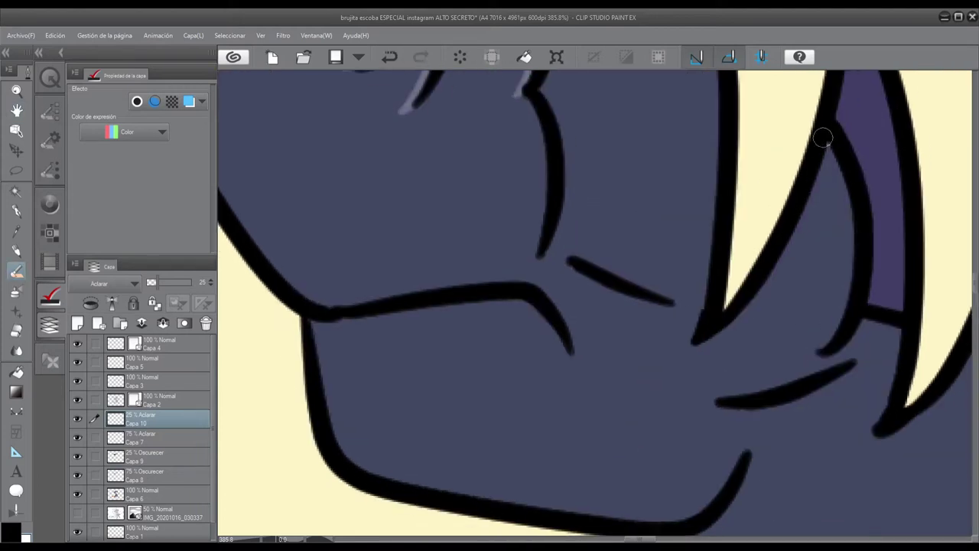
{"action": "left_click_drag", "start_coordinate": [824, 135], "coordinate": [837, 332]}
{"action": "left_click_drag", "start_coordinate": [841, 156], "coordinate": [832, 322]}
Paint soft shadows around the bent elbow, along the forearm fold and beside the shoulder crease on Capa 9.
{"action": "key", "text": "alt+["}
{"action": "key", "text": "alt+["}
{"action": "scroll", "coordinate": [634, 282], "scroll_direction": "down", "scroll_amount": 1}
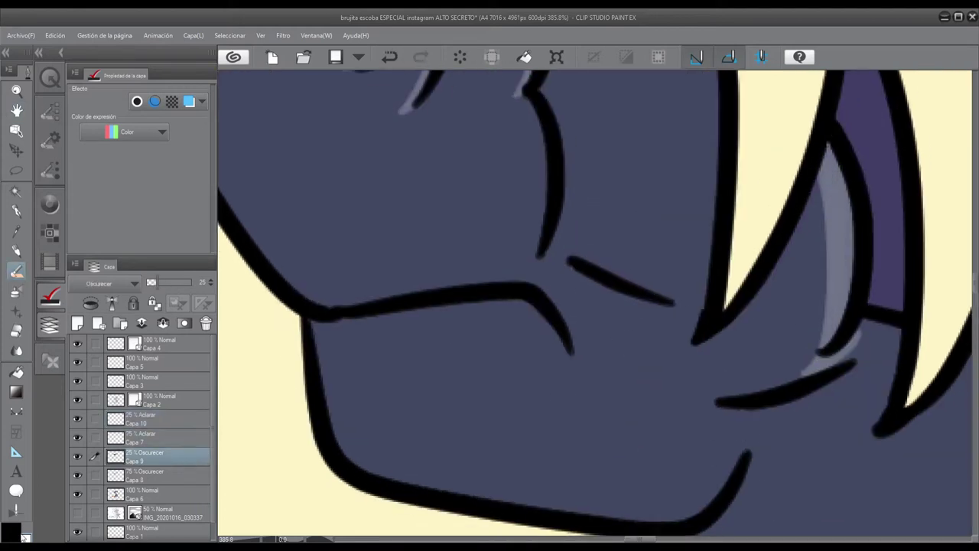
{"action": "left_click_drag", "start_coordinate": [547, 138], "coordinate": [378, 196]}
{"action": "scroll", "coordinate": [377, 197], "scroll_direction": "down", "scroll_amount": 1}
{"action": "mouse_move", "coordinate": [504, 179]}
{"action": "left_mouse_down"}
{"action": "mouse_move", "coordinate": [395, 421]}
{"action": "mouse_move", "coordinate": [459, 160]}
{"action": "left_mouse_up"}
{"action": "left_click_drag", "start_coordinate": [490, 451], "coordinate": [489, 295]}
{"action": "left_click_drag", "start_coordinate": [411, 418], "coordinate": [497, 332]}
{"action": "left_click_drag", "start_coordinate": [591, 243], "coordinate": [570, 401]}
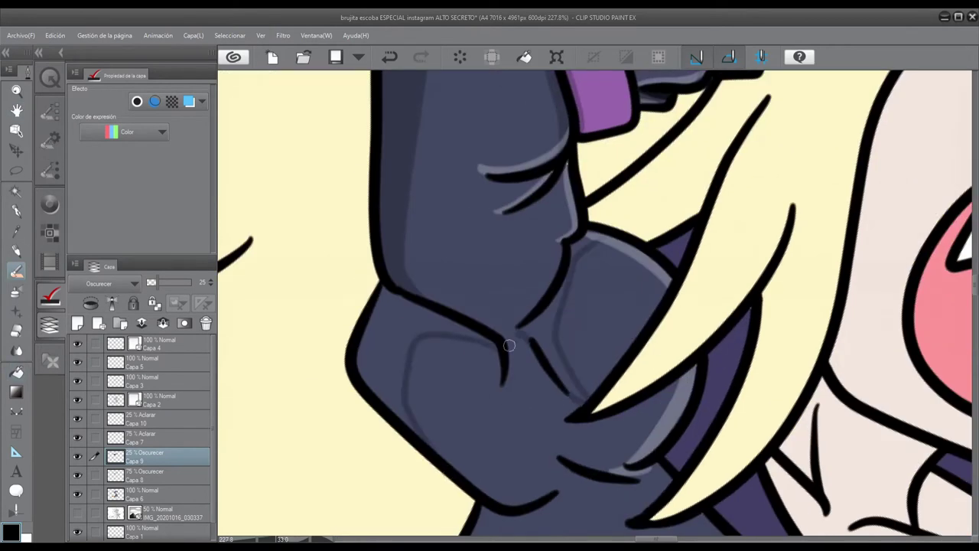
{"action": "left_click_drag", "start_coordinate": [562, 243], "coordinate": [531, 393]}
{"action": "left_click_drag", "start_coordinate": [489, 290], "coordinate": [360, 425]}
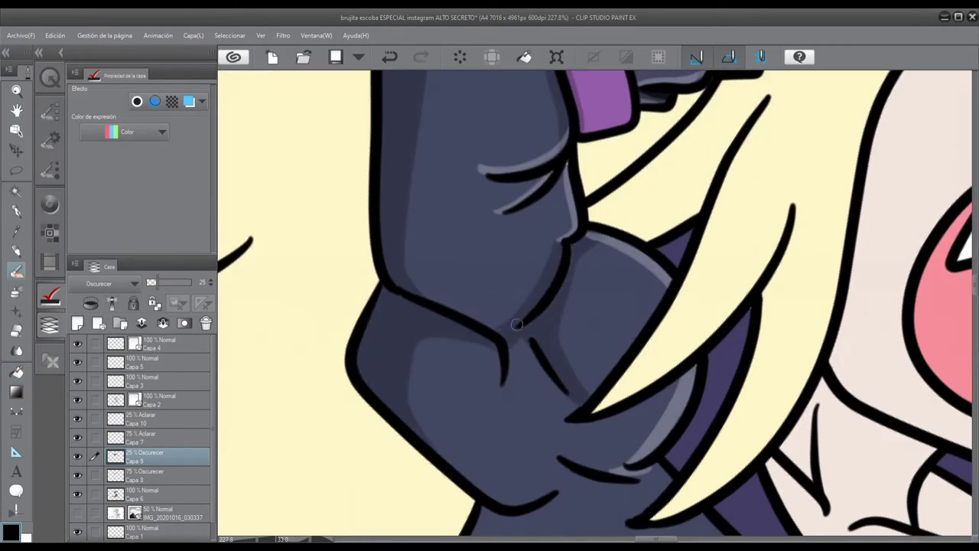
Paint dark shadows beneath the sleeve's crease lines and upper edge on Capa 8, cleaning up with the eraser.
{"action": "scroll", "coordinate": [611, 331], "scroll_direction": "down", "scroll_amount": 2}
{"action": "scroll", "coordinate": [612, 331], "scroll_direction": "up", "scroll_amount": 2}
{"action": "key", "text": "alt+bracketleft"}
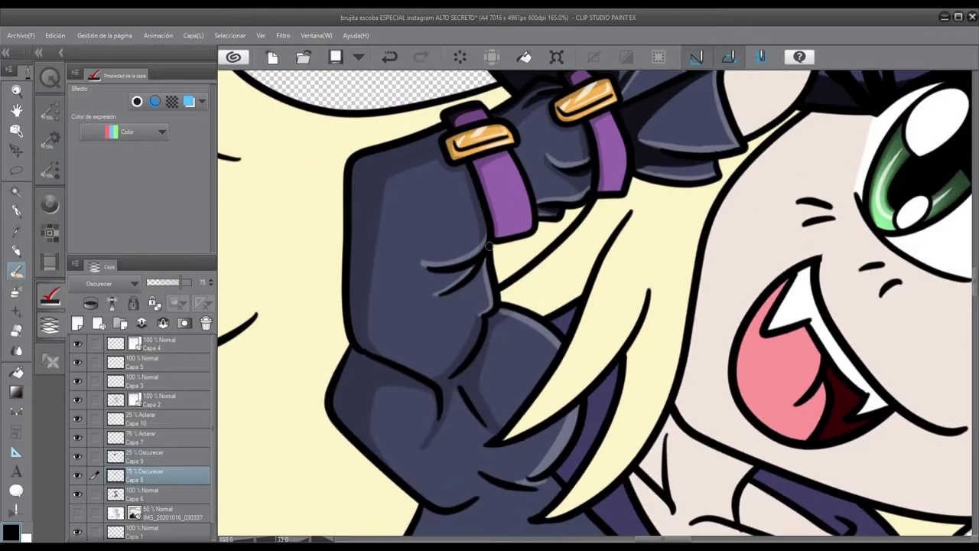
{"action": "scroll", "coordinate": [449, 260], "scroll_direction": "up", "scroll_amount": 3}
{"action": "key", "text": "e"}
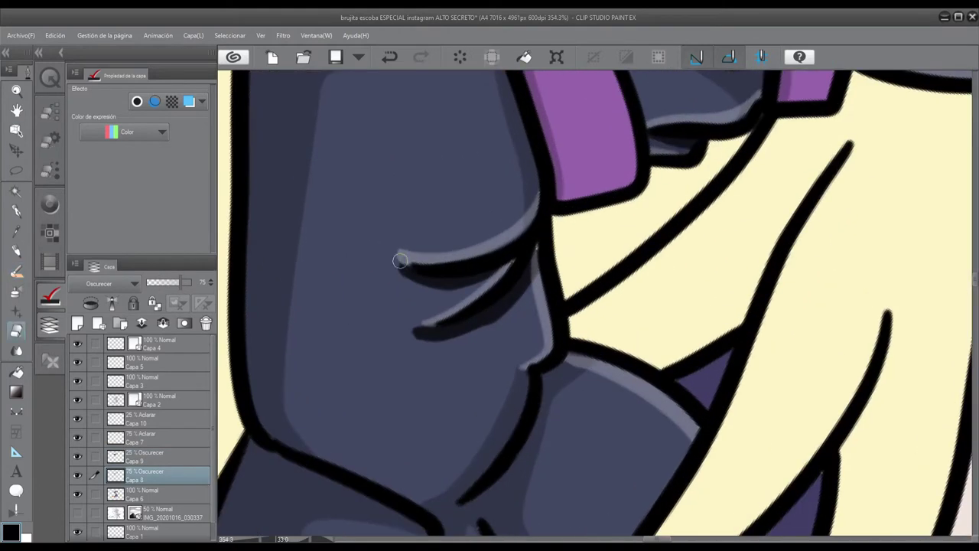
{"action": "scroll", "coordinate": [542, 288], "scroll_direction": "down", "scroll_amount": 4}
{"action": "left_click", "coordinate": [23, 269]}
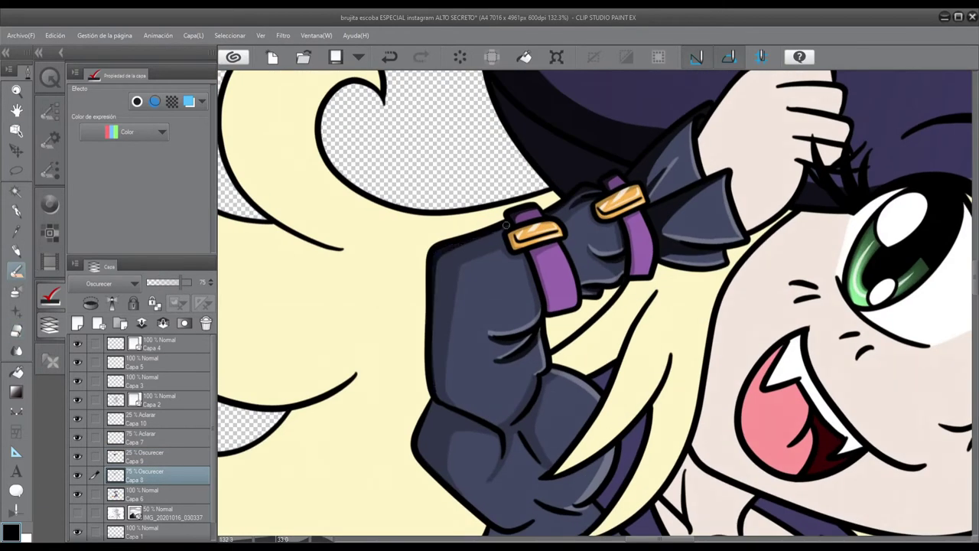
Add a layer above Capa 9, set to Oscurecer at 10% opacity.
{"action": "scroll", "coordinate": [505, 237], "scroll_direction": "down", "scroll_amount": 3}
{"action": "scroll", "coordinate": [597, 306], "scroll_direction": "up", "scroll_amount": 2}
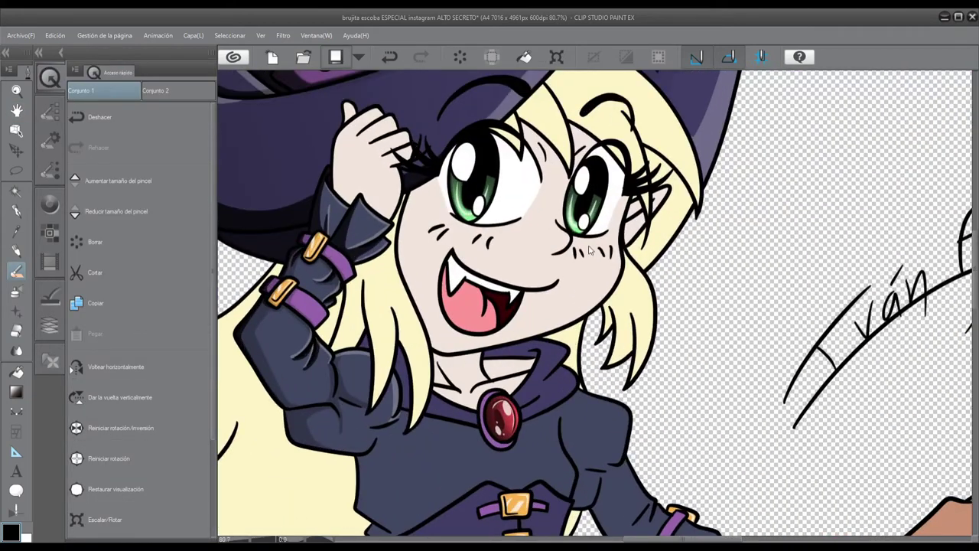
{"action": "left_click", "coordinate": [49, 325]}
{"action": "scroll", "coordinate": [597, 252], "scroll_direction": "up", "scroll_amount": 1}
{"action": "scroll", "coordinate": [602, 247], "scroll_direction": "up", "scroll_amount": 2}
{"action": "scroll", "coordinate": [602, 247], "scroll_direction": "up", "scroll_amount": 1}
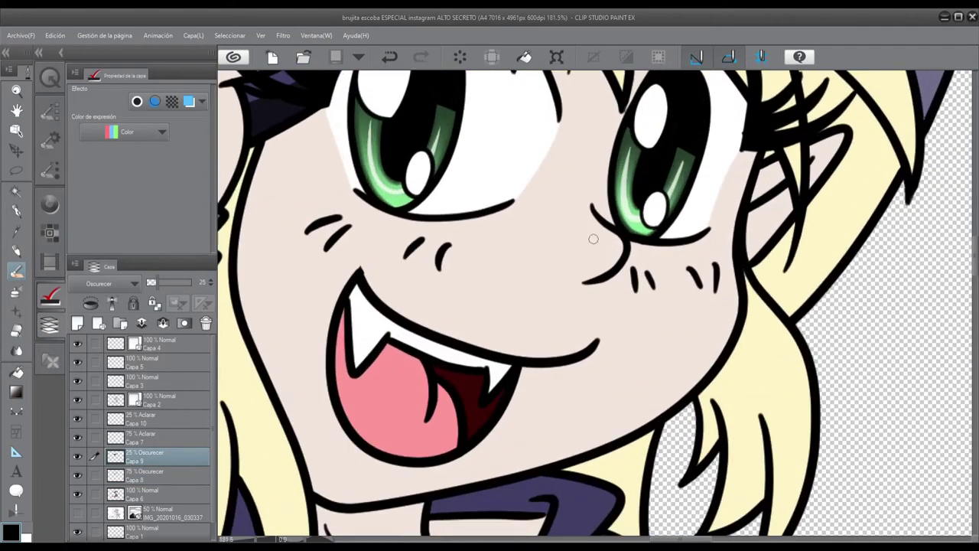
{"action": "key", "text": "ctrl+shift+n"}
Shade the side of the face, the nose bridge and the inner ear on the 10% Oscurecer layer, filling the outlined areas.
{"action": "scroll", "coordinate": [465, 276], "scroll_direction": "down", "scroll_amount": 1}
{"action": "mouse_move", "coordinate": [307, 157]}
{"action": "left_mouse_down"}
{"action": "mouse_move", "coordinate": [309, 272]}
{"action": "mouse_move", "coordinate": [390, 463]}
{"action": "left_mouse_up"}
{"action": "scroll", "coordinate": [731, 191], "scroll_direction": "up", "scroll_amount": 3}
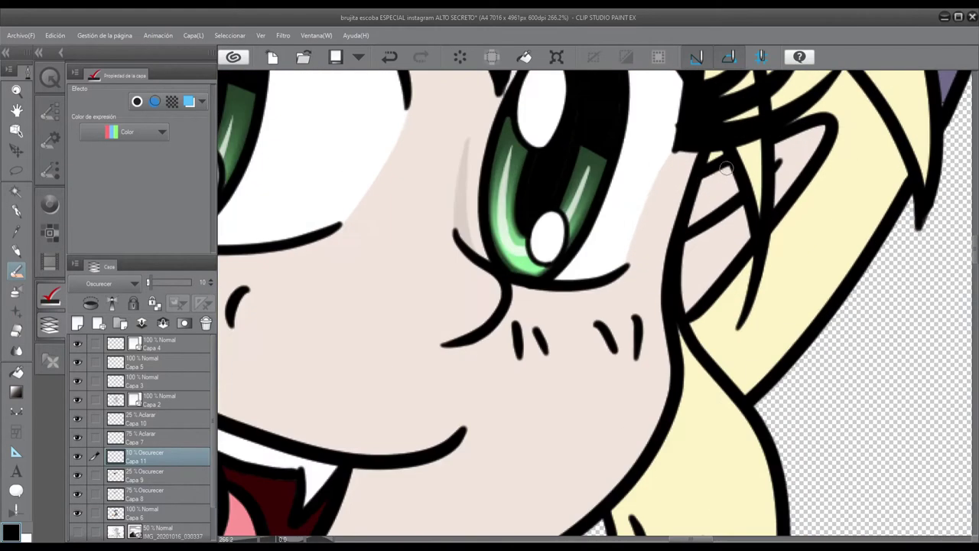
{"action": "scroll", "coordinate": [300, 292], "scroll_direction": "down", "scroll_amount": 5}
{"action": "key", "text": "g"}
{"action": "scroll", "coordinate": [300, 292], "scroll_direction": "up", "scroll_amount": 3}
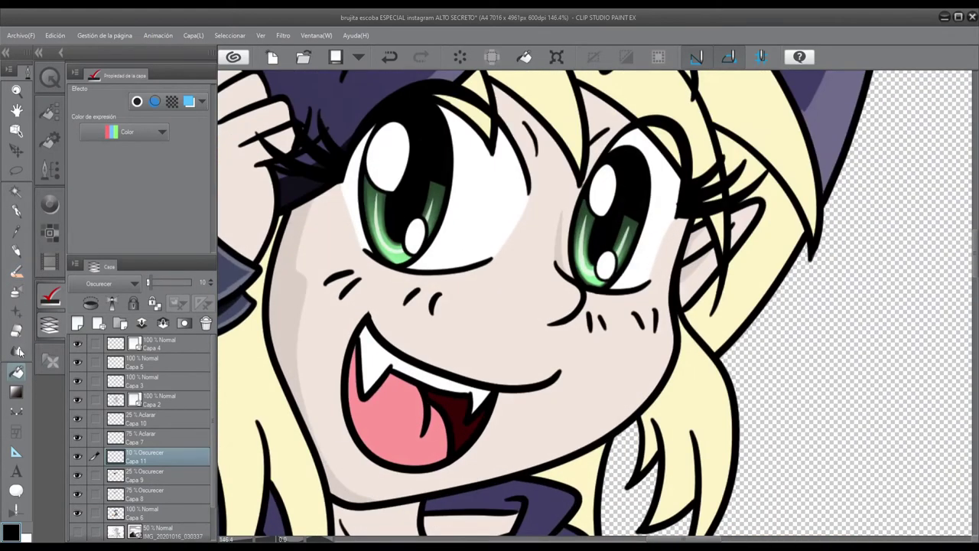
Shade the tongue, the large fang and the jaw on Capa 11, and blend the edges of the shadows.
{"action": "key", "text": "b"}
{"action": "scroll", "coordinate": [361, 419], "scroll_direction": "up", "scroll_amount": 1}
{"action": "key", "text": "j"}
{"action": "scroll", "coordinate": [367, 397], "scroll_direction": "down", "scroll_amount": 2}
{"action": "scroll", "coordinate": [329, 372], "scroll_direction": "up", "scroll_amount": 3}
{"action": "scroll", "coordinate": [363, 427], "scroll_direction": "down", "scroll_amount": 2}
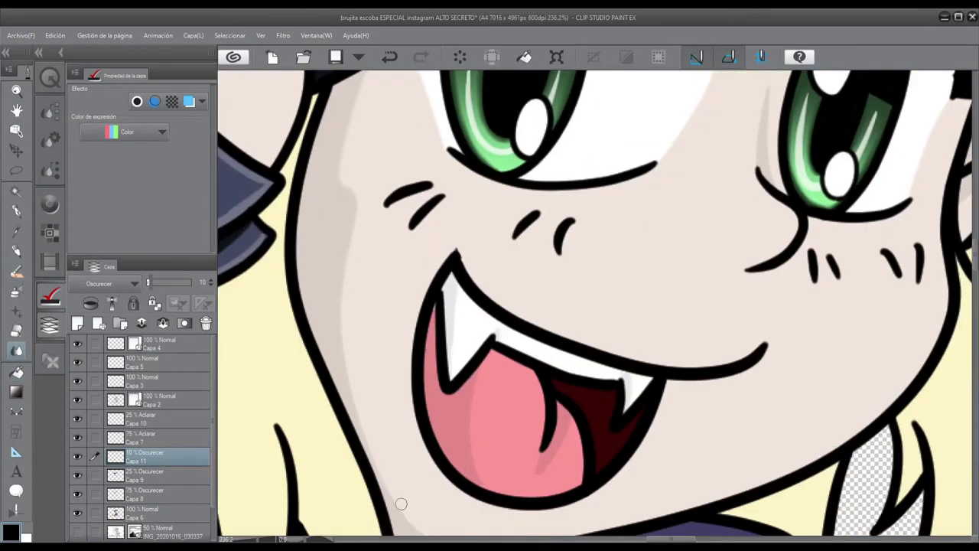
{"action": "left_click_drag", "start_coordinate": [481, 350], "coordinate": [389, 239]}
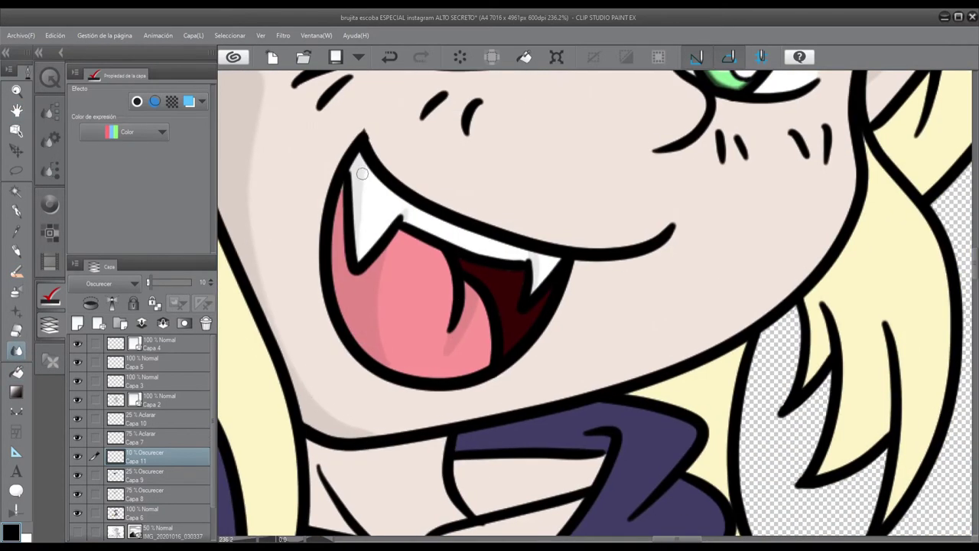
Paint soft shadows under the chin and along the neck and collarbone lines on Capa 11.
{"action": "scroll", "coordinate": [458, 283], "scroll_direction": "down", "scroll_amount": 2}
{"action": "scroll", "coordinate": [637, 352], "scroll_direction": "up", "scroll_amount": 4}
{"action": "key", "text": "b"}
{"action": "mouse_move", "coordinate": [353, 379]}
{"action": "left_mouse_down"}
{"action": "mouse_move", "coordinate": [459, 507]}
{"action": "mouse_move", "coordinate": [353, 484]}
{"action": "left_mouse_up"}
{"action": "left_click_drag", "start_coordinate": [353, 381], "coordinate": [529, 370]}
{"action": "left_click_drag", "start_coordinate": [510, 505], "coordinate": [536, 369]}
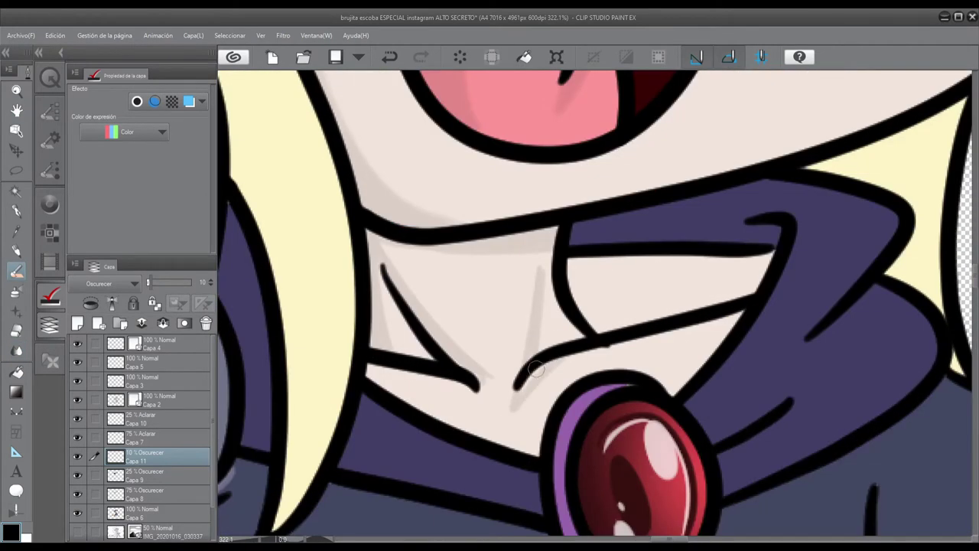
Blend the neck shadows and shade the skin inside the collar opening on Capa 11.
{"action": "key", "text": "j"}
{"action": "key", "text": "b"}
{"action": "mouse_move", "coordinate": [612, 324]}
{"action": "left_mouse_down"}
{"action": "mouse_move", "coordinate": [635, 264]}
{"action": "mouse_move", "coordinate": [605, 267]}
{"action": "mouse_move", "coordinate": [632, 267]}
{"action": "left_mouse_up"}
{"action": "key", "text": "j"}
{"action": "key", "text": "b"}
Darken the shadow under the chin and along the neck line using Capa 9 and Capa 8, undoing one stroke.
{"action": "key", "text": "alt+bracketleft"}
{"action": "mouse_move", "coordinate": [543, 235]}
{"action": "left_mouse_down"}
{"action": "mouse_move", "coordinate": [451, 251]}
{"action": "mouse_move", "coordinate": [559, 249]}
{"action": "left_mouse_up"}
{"action": "key", "text": "alt+bracketleft"}
{"action": "mouse_move", "coordinate": [459, 249]}
{"action": "left_mouse_down"}
{"action": "mouse_move", "coordinate": [375, 246]}
{"action": "mouse_move", "coordinate": [552, 243]}
{"action": "mouse_move", "coordinate": [507, 239]}
{"action": "left_mouse_up"}
{"action": "key", "text": "ctrl+z"}
{"action": "left_click_drag", "start_coordinate": [529, 324], "coordinate": [514, 386]}
{"action": "key", "text": "alt+bracketright"}
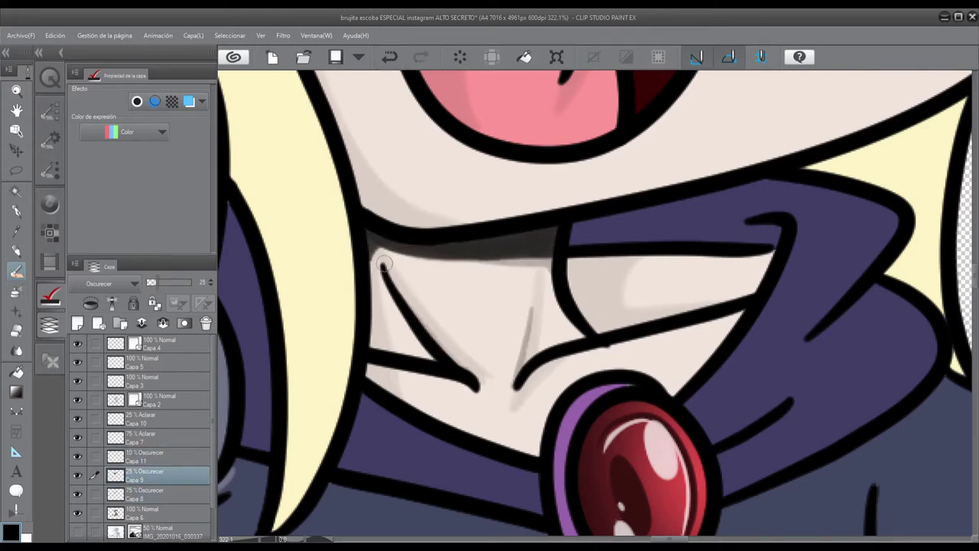
Airbrush a soft red blush over both cheeks with the Suave airbrush at size 50.
{"action": "scroll", "coordinate": [371, 375], "scroll_direction": "down", "scroll_amount": 10}
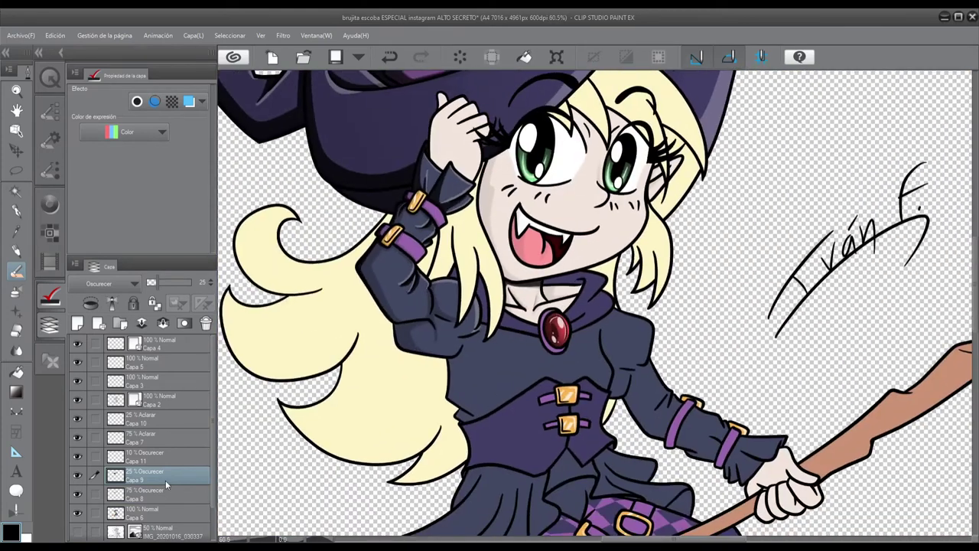
{"action": "left_click", "coordinate": [49, 170]}
{"action": "left_click", "coordinate": [49, 203]}
{"action": "left_click", "coordinate": [75, 349]}
{"action": "left_click", "coordinate": [16, 290]}
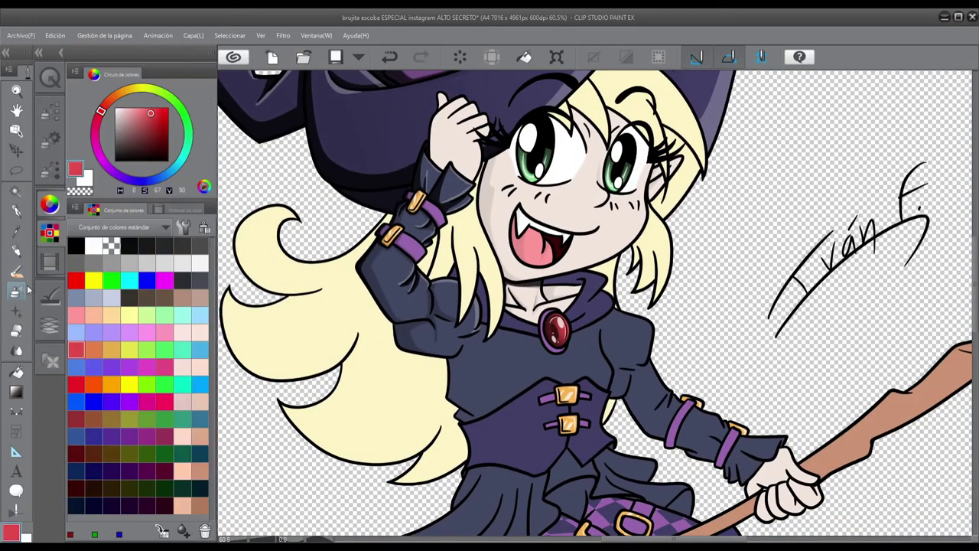
{"action": "scroll", "coordinate": [547, 183], "scroll_direction": "up", "scroll_amount": 5}
{"action": "key", "text": "ctrl+z"}
{"action": "left_click_drag", "start_coordinate": [459, 179], "coordinate": [578, 207]}
{"action": "left_click_drag", "start_coordinate": [665, 214], "coordinate": [761, 230]}
{"action": "left_click_drag", "start_coordinate": [463, 177], "coordinate": [501, 195]}
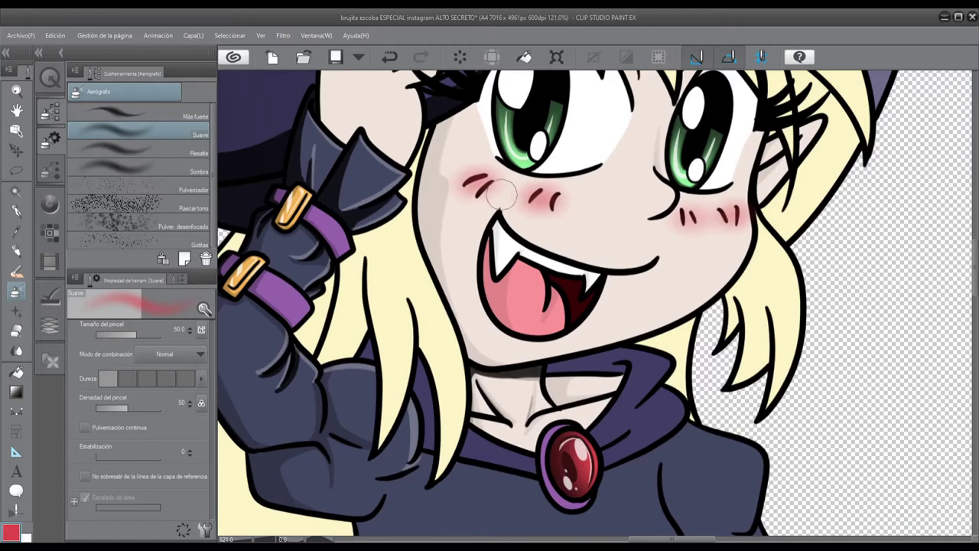
Paint thin highlights on the tongue on Capa 10.
{"action": "scroll", "coordinate": [522, 291], "scroll_direction": "up", "scroll_amount": 2}
{"action": "left_click", "coordinate": [153, 419]}
{"action": "scroll", "coordinate": [535, 207], "scroll_direction": "up", "scroll_amount": 3}
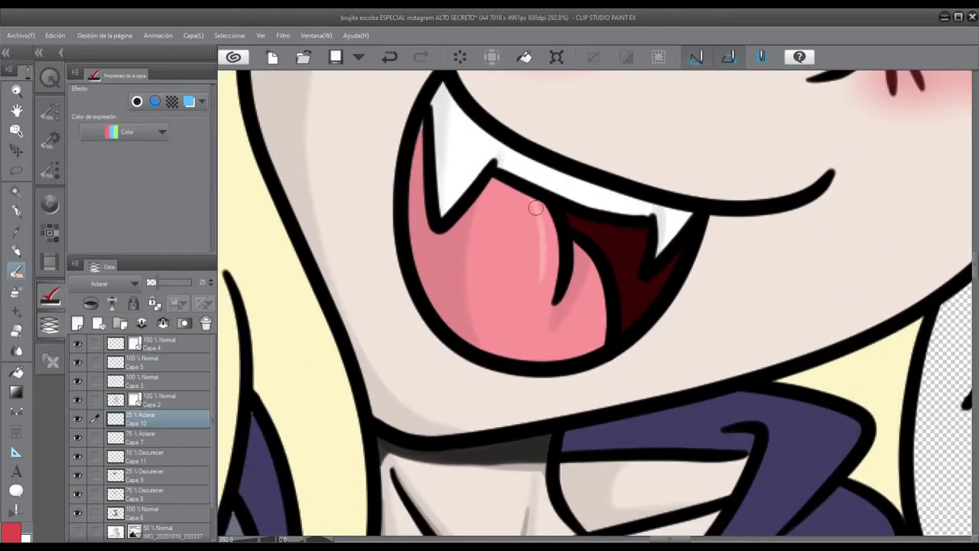
{"action": "scroll", "coordinate": [588, 269], "scroll_direction": "down", "scroll_amount": 5}
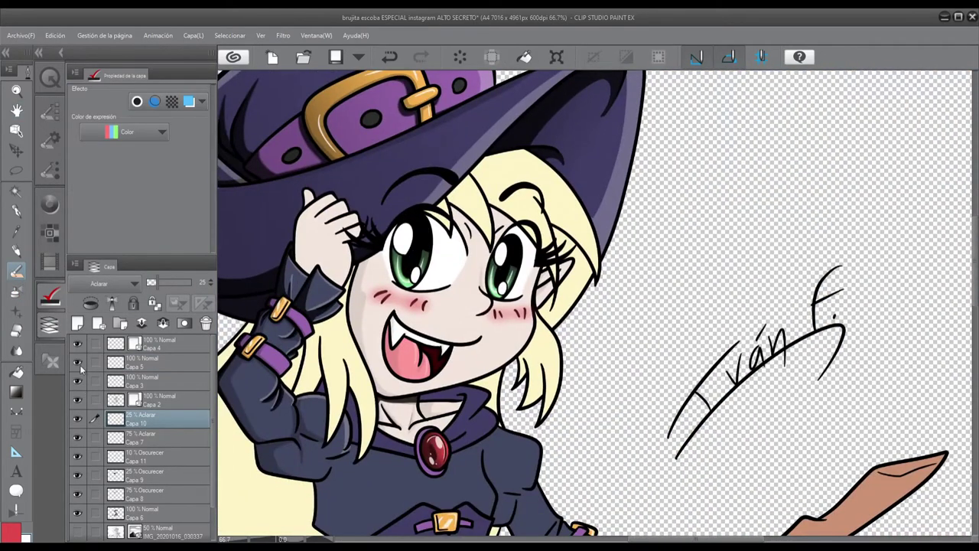
Paint highlights on the nose and along the cheek's outer edge on Capa 10 and Capa 7.
{"action": "scroll", "coordinate": [505, 295], "scroll_direction": "up", "scroll_amount": 5}
{"action": "scroll", "coordinate": [505, 294], "scroll_direction": "down", "scroll_amount": 5}
{"action": "scroll", "coordinate": [527, 286], "scroll_direction": "up", "scroll_amount": 5}
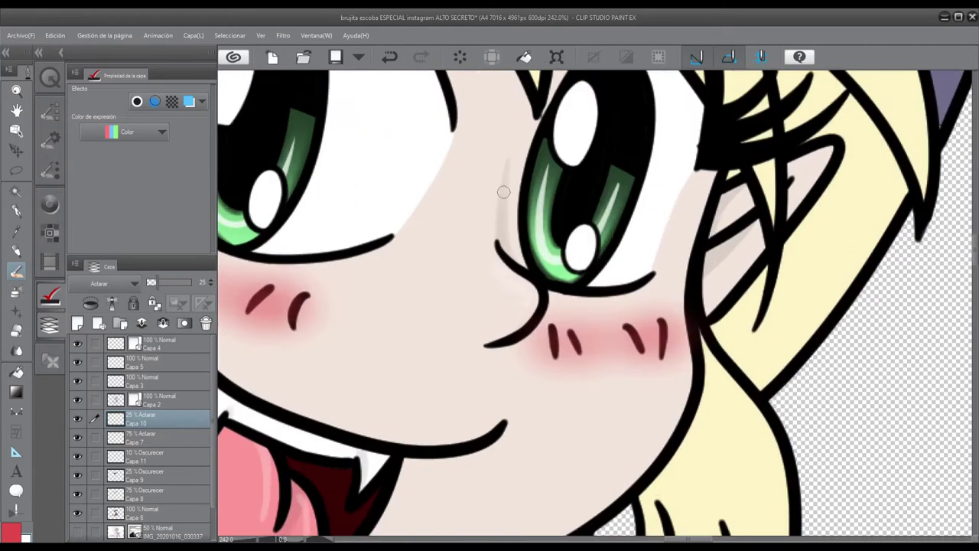
{"action": "left_click", "coordinate": [153, 437]}
{"action": "left_click_drag", "start_coordinate": [511, 277], "coordinate": [525, 294]}
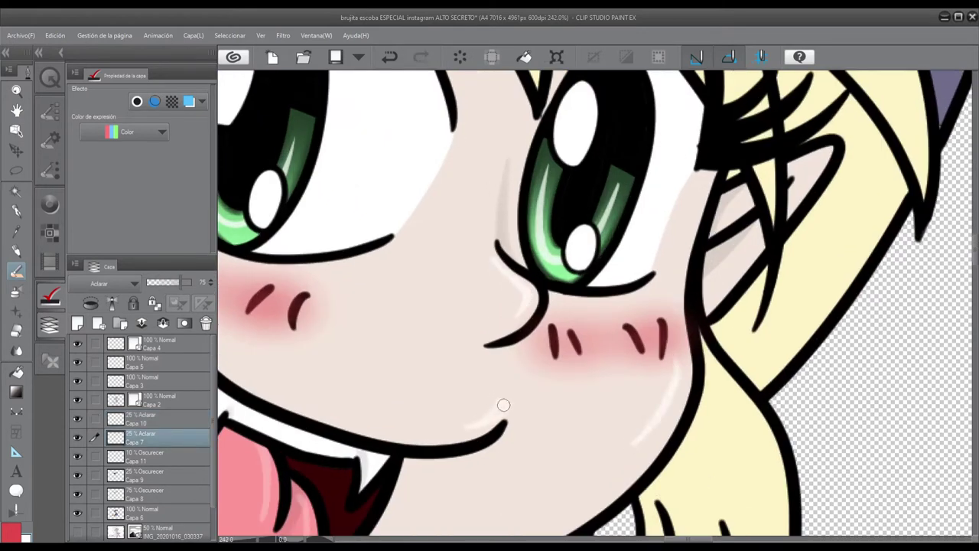
{"action": "scroll", "coordinate": [819, 158], "scroll_direction": "down", "scroll_amount": 3}
{"action": "scroll", "coordinate": [674, 313], "scroll_direction": "up", "scroll_amount": 2}
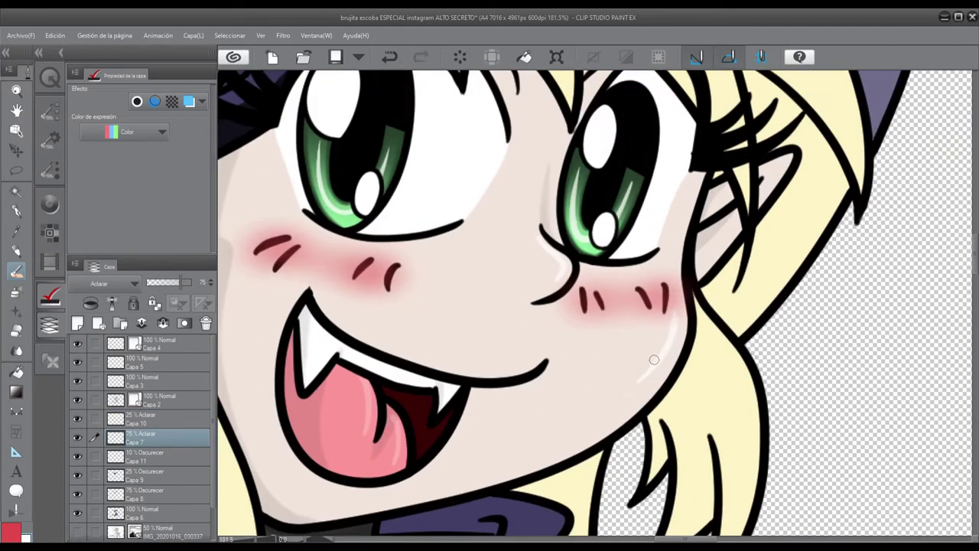
{"action": "scroll", "coordinate": [675, 331], "scroll_direction": "up", "scroll_amount": 2}
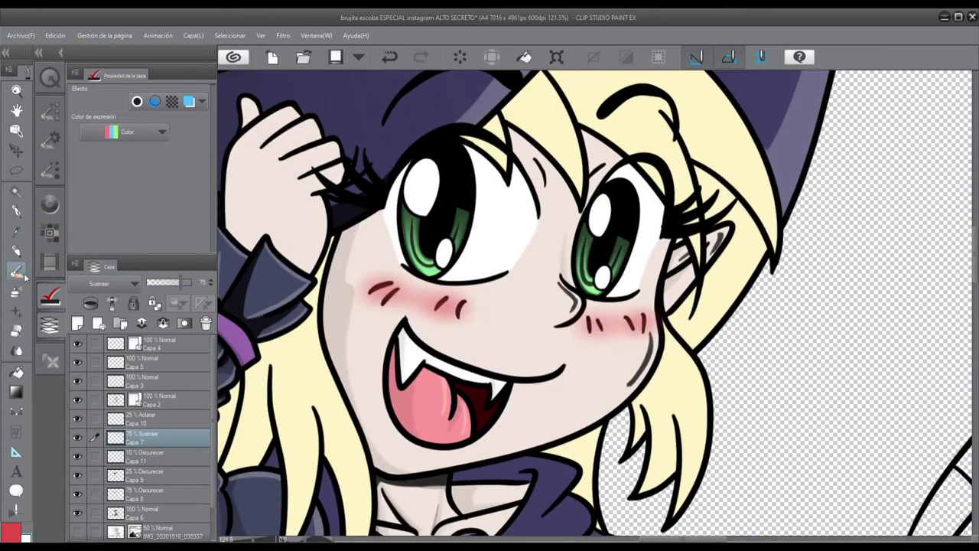
{"action": "scroll", "coordinate": [490, 302], "scroll_direction": "up", "scroll_amount": 1}
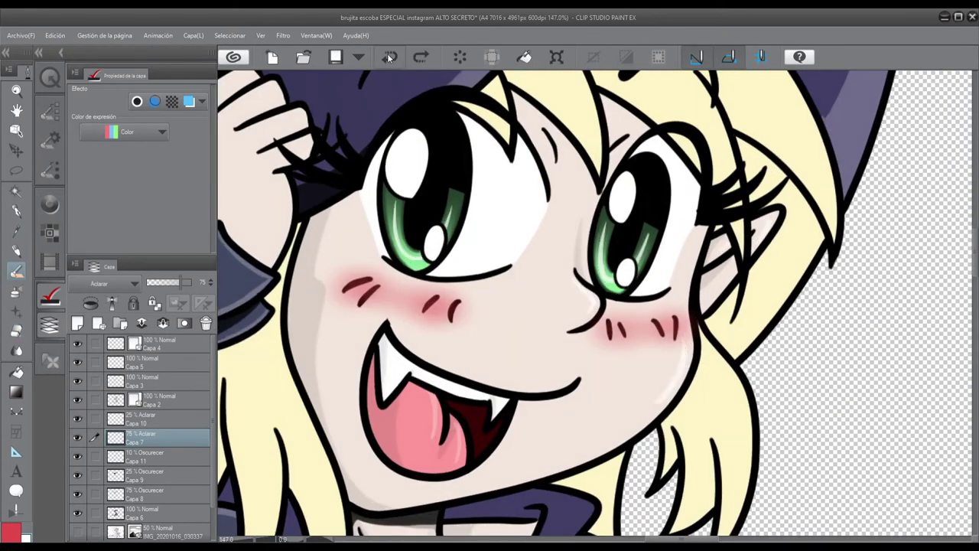
{"action": "key", "text": "ctrl+z"}
Airbrush a soft highlight on the face between the blush and the nose, using Capa 10.
{"action": "left_click_drag", "start_coordinate": [488, 303], "coordinate": [523, 315]}
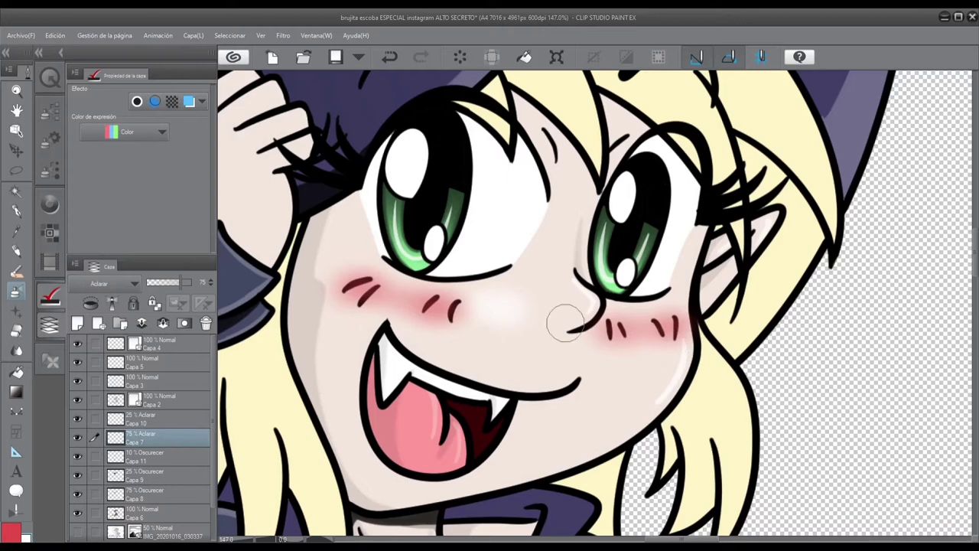
{"action": "left_click", "coordinate": [168, 418]}
{"action": "scroll", "coordinate": [561, 358], "scroll_direction": "down", "scroll_amount": 3}
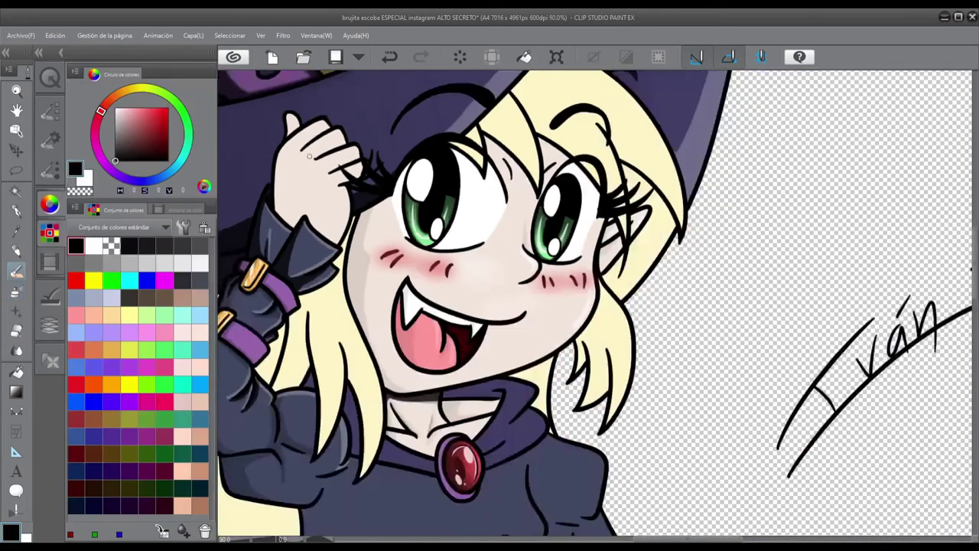
Paint soft black shadows along the raised hand's fingers and outer edge.
{"action": "scroll", "coordinate": [273, 94], "scroll_direction": "up", "scroll_amount": 4}
{"action": "left_click_drag", "start_coordinate": [433, 189], "coordinate": [398, 244]}
{"action": "left_click_drag", "start_coordinate": [236, 222], "coordinate": [249, 331]}
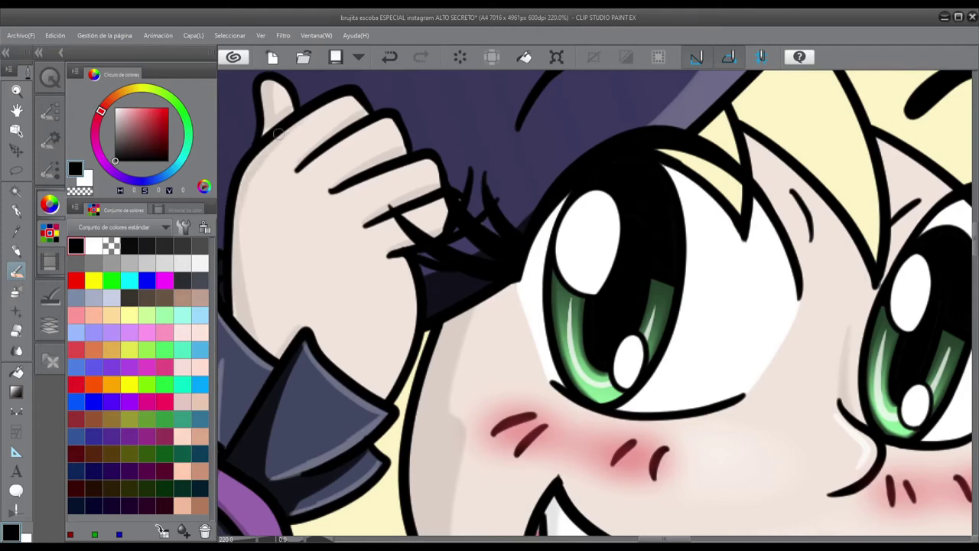
Try a highlight stroke on Capa 7 and undo it.
{"action": "left_click", "coordinate": [49, 324]}
{"action": "left_click", "coordinate": [168, 437]}
{"action": "scroll", "coordinate": [287, 105], "scroll_direction": "down", "scroll_amount": 3}
{"action": "scroll", "coordinate": [436, 425], "scroll_direction": "up", "scroll_amount": 5}
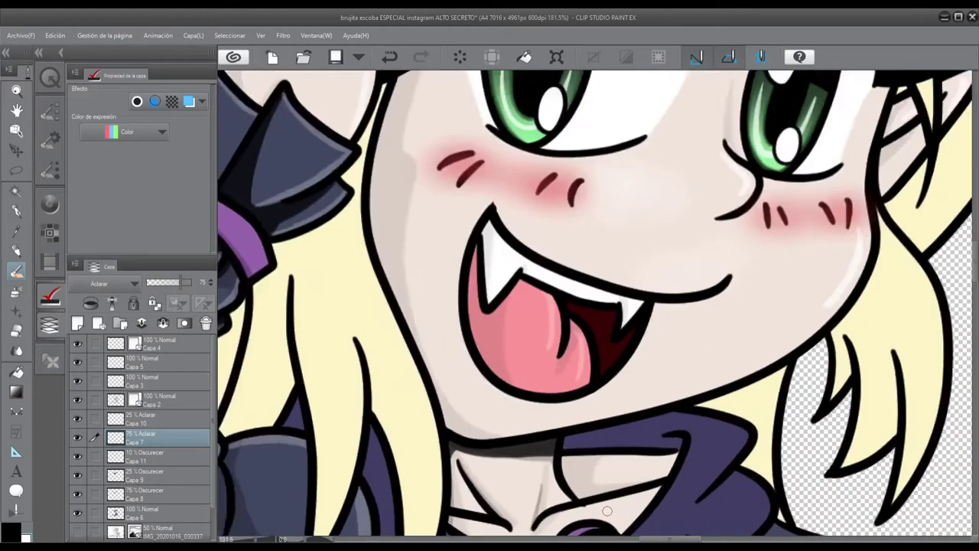
{"action": "left_click_drag", "start_coordinate": [335, 403], "coordinate": [436, 426]}
{"action": "scroll", "coordinate": [436, 426], "scroll_direction": "down", "scroll_amount": 5}
{"action": "key", "text": "ctrl+z"}
Paint soft shadows on the wrist, thumb and fingers of the hand gripping the broom on Capa 11.
{"action": "scroll", "coordinate": [601, 218], "scroll_direction": "up", "scroll_amount": 4}
{"action": "left_click_drag", "start_coordinate": [430, 459], "coordinate": [474, 275]}
{"action": "left_click", "coordinate": [160, 458]}
{"action": "scroll", "coordinate": [418, 290], "scroll_direction": "up", "scroll_amount": 1}
{"action": "mouse_move", "coordinate": [357, 260]}
{"action": "left_mouse_down"}
{"action": "mouse_move", "coordinate": [325, 337]}
{"action": "mouse_move", "coordinate": [447, 420]}
{"action": "left_mouse_up"}
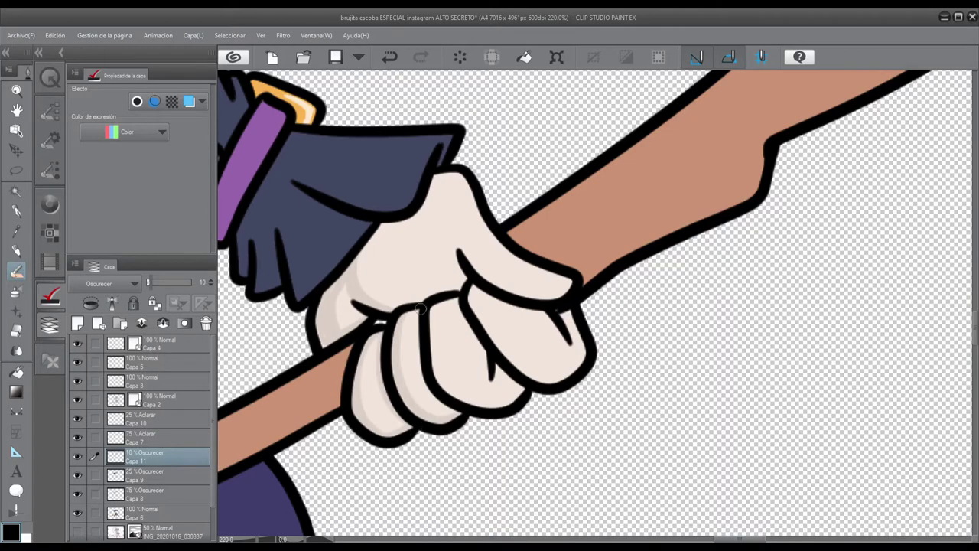
{"action": "mouse_move", "coordinate": [526, 389]}
{"action": "left_mouse_down"}
{"action": "mouse_move", "coordinate": [470, 306]}
{"action": "mouse_move", "coordinate": [558, 309]}
{"action": "left_mouse_up"}
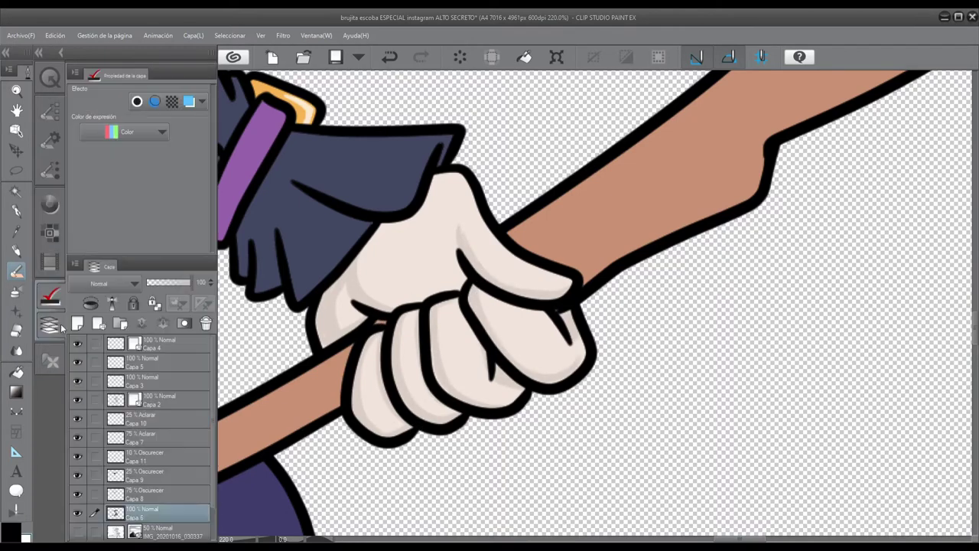
Add a highlight to the upper edge of the hand gripping the broom on Capa 7 and save the file.
{"action": "left_click", "coordinate": [146, 437]}
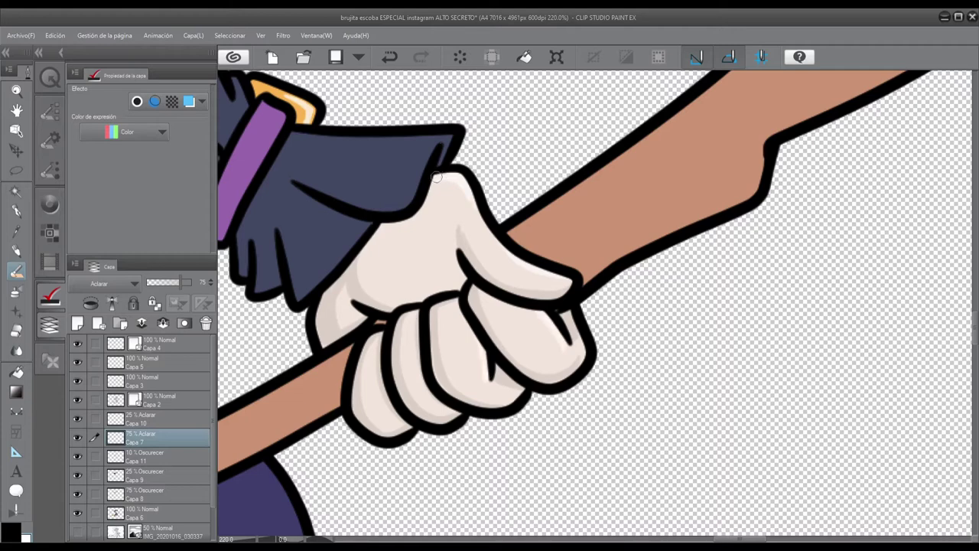
{"action": "key", "text": "ctrl+s"}
{"action": "scroll", "coordinate": [539, 315], "scroll_direction": "down", "scroll_amount": 5}
Paint pale highlight streaks across the blonde fringe on Capa 7 and trim them with the eraser.
{"action": "scroll", "coordinate": [474, 230], "scroll_direction": "up", "scroll_amount": 6}
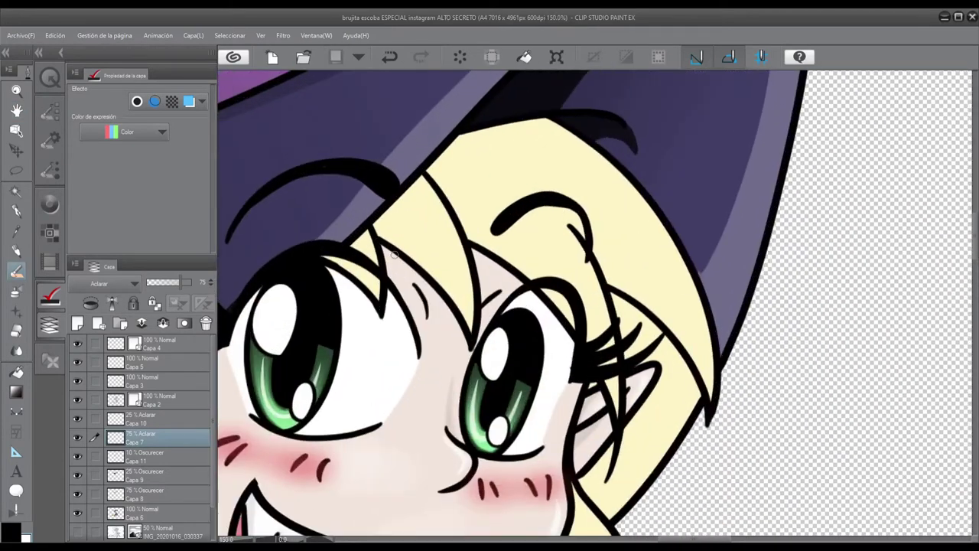
{"action": "left_click_drag", "start_coordinate": [393, 253], "coordinate": [459, 298]}
{"action": "left_click_drag", "start_coordinate": [572, 220], "coordinate": [489, 337]}
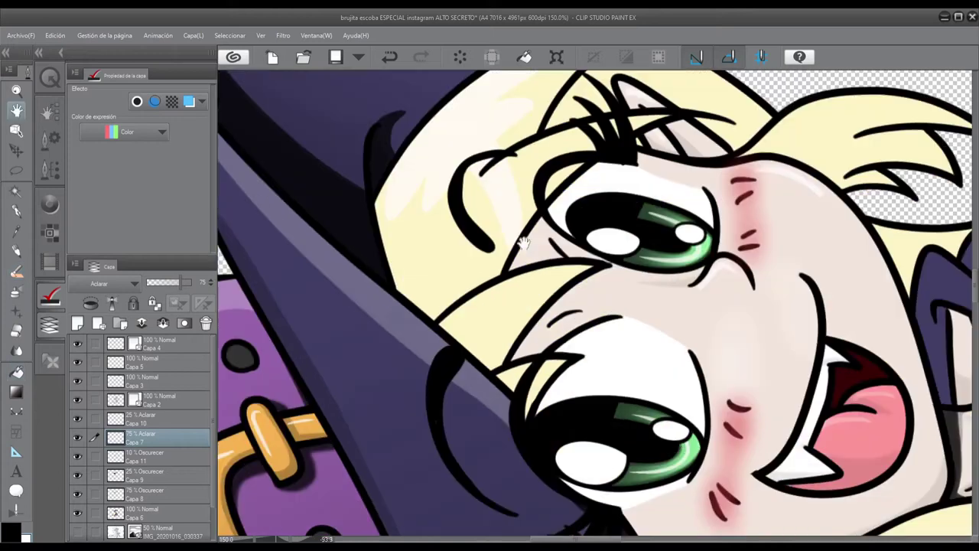
{"action": "left_click_drag", "start_coordinate": [537, 305], "coordinate": [505, 145]}
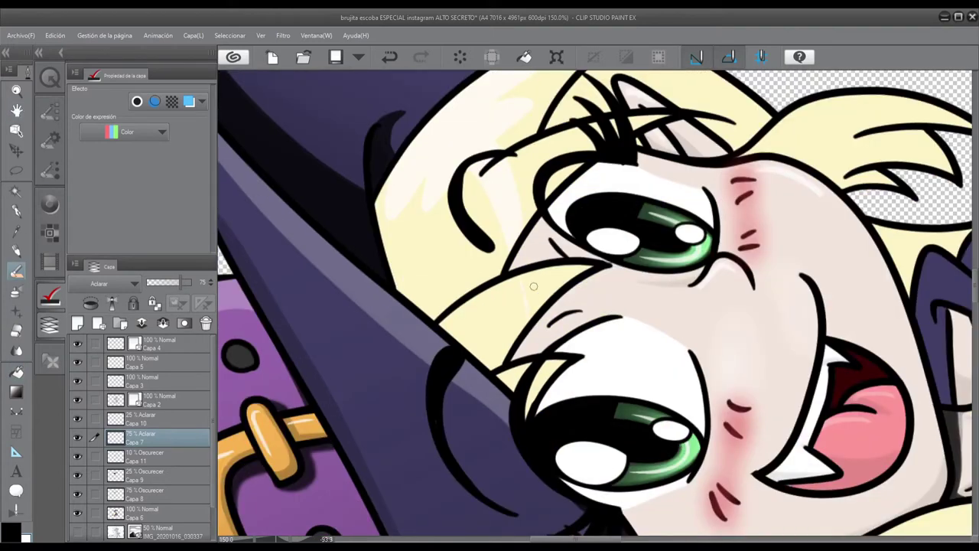
{"action": "key", "text": "e"}
{"action": "scroll", "coordinate": [487, 135], "scroll_direction": "up", "scroll_amount": 2}
{"action": "scroll", "coordinate": [437, 192], "scroll_direction": "up", "scroll_amount": 1}
{"action": "scroll", "coordinate": [380, 184], "scroll_direction": "up", "scroll_amount": 3}
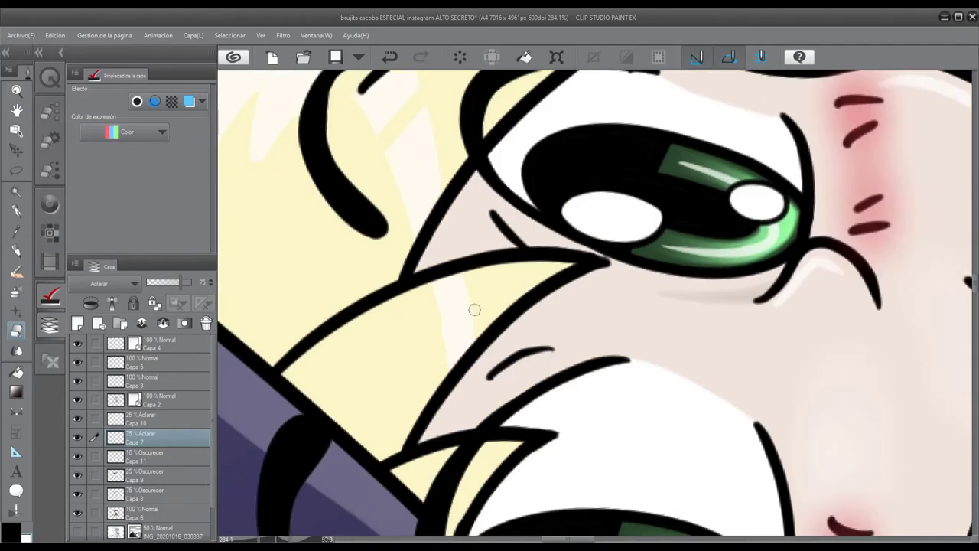
{"action": "scroll", "coordinate": [374, 315], "scroll_direction": "down", "scroll_amount": 5}
Paint a translucent black shadow on the fringe strand above the eyelashes on Capa 9, cleaning up the neighbouring highlight on Capa 7.
{"action": "left_click", "coordinate": [157, 474]}
{"action": "left_click", "coordinate": [17, 272]}
{"action": "key", "text": "ctrl+plus"}
{"action": "key", "text": "alt+bracketright"}
{"action": "key", "text": "alt+bracketright"}
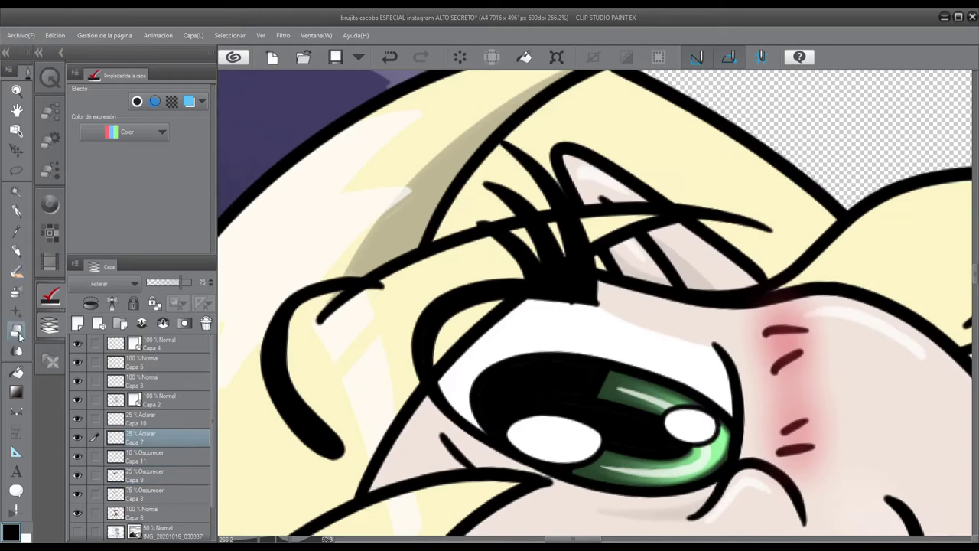
{"action": "key", "text": "alt+bracketleft"}
{"action": "key", "text": "alt+bracketleft"}
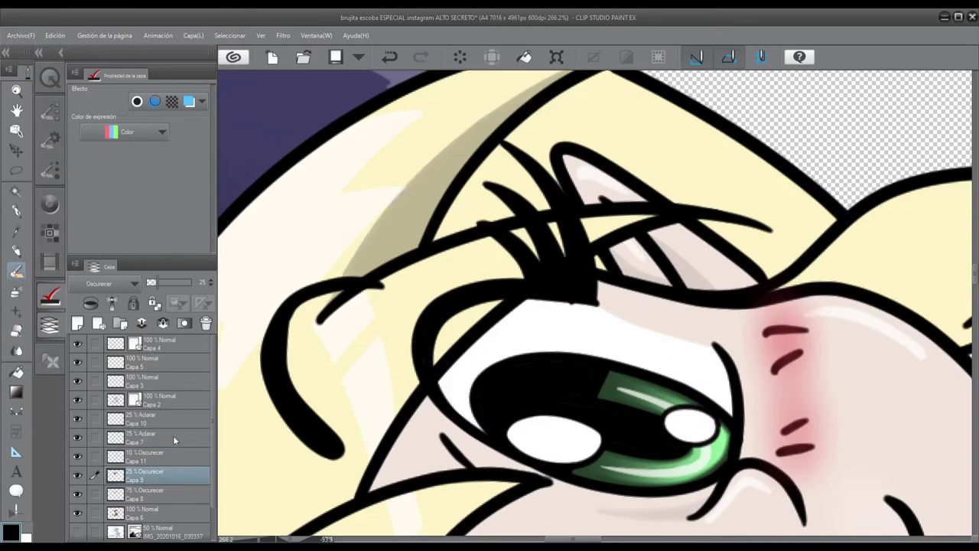
Outline and fill shadows on the remaining fringe strands under the hat brim on Capa 9.
{"action": "scroll", "coordinate": [527, 376], "scroll_direction": "down", "scroll_amount": 2}
{"action": "left_click_drag", "start_coordinate": [469, 475], "coordinate": [523, 300]}
{"action": "key", "text": "g"}
{"action": "left_click", "coordinate": [486, 337]}
{"action": "key", "text": "b"}
{"action": "left_click_drag", "start_coordinate": [539, 295], "coordinate": [444, 240]}
Paint a highlight band across the hair locks between the raised arm and face on Capa 7, erasing thin gaps through it.
{"action": "scroll", "coordinate": [444, 240], "scroll_direction": "up", "scroll_amount": 2}
{"action": "left_click", "coordinate": [443, 240], "text": "ctrl+shift"}
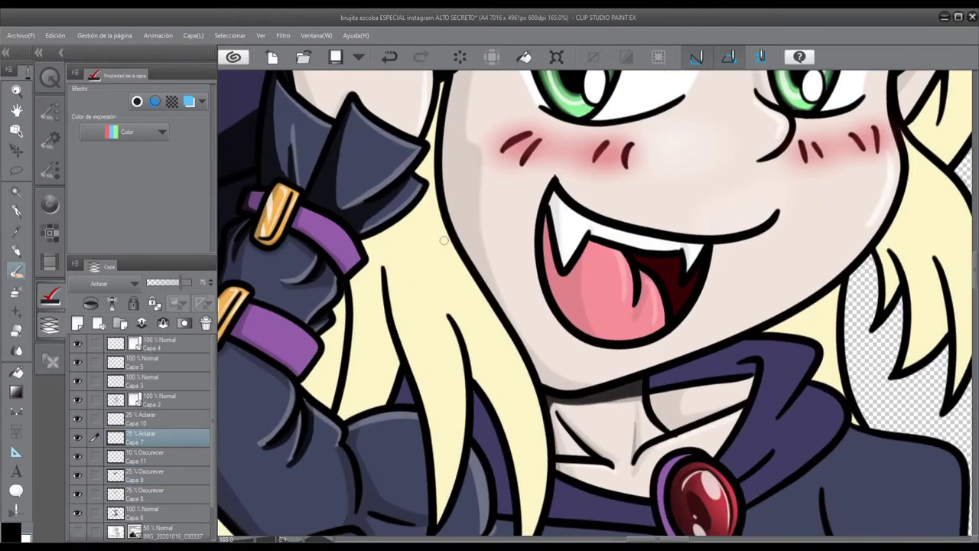
{"action": "key", "text": "g"}
{"action": "left_click", "coordinate": [468, 306]}
{"action": "key", "text": "b"}
{"action": "scroll", "coordinate": [432, 251], "scroll_direction": "up", "scroll_amount": 2}
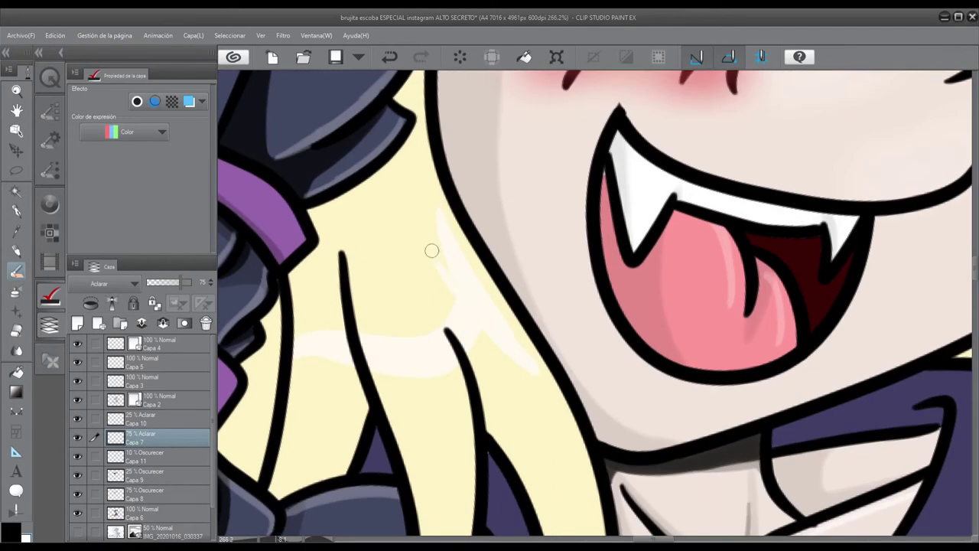
{"action": "scroll", "coordinate": [459, 314], "scroll_direction": "up", "scroll_amount": 1}
{"action": "key", "text": "e"}
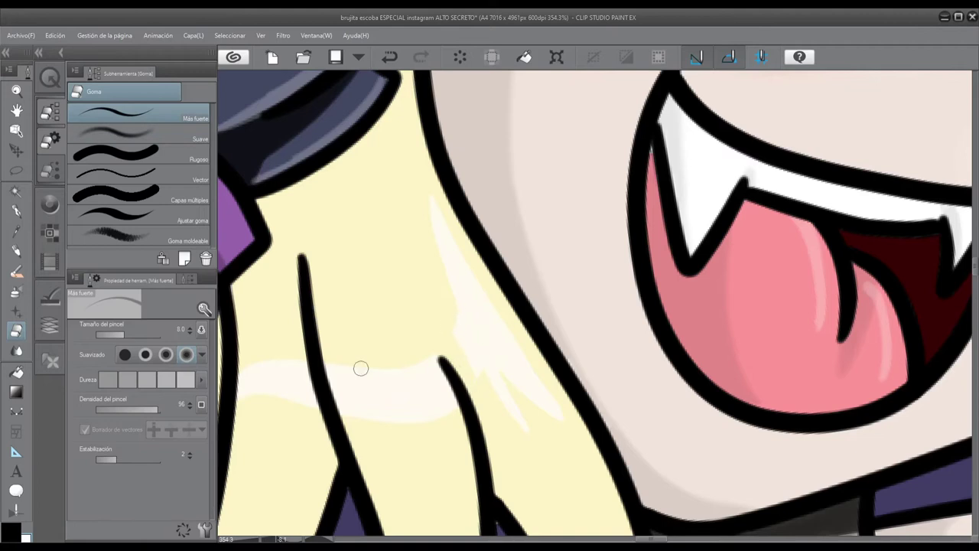
{"action": "key", "text": "b"}
{"action": "scroll", "coordinate": [567, 390], "scroll_direction": "down", "scroll_amount": 2}
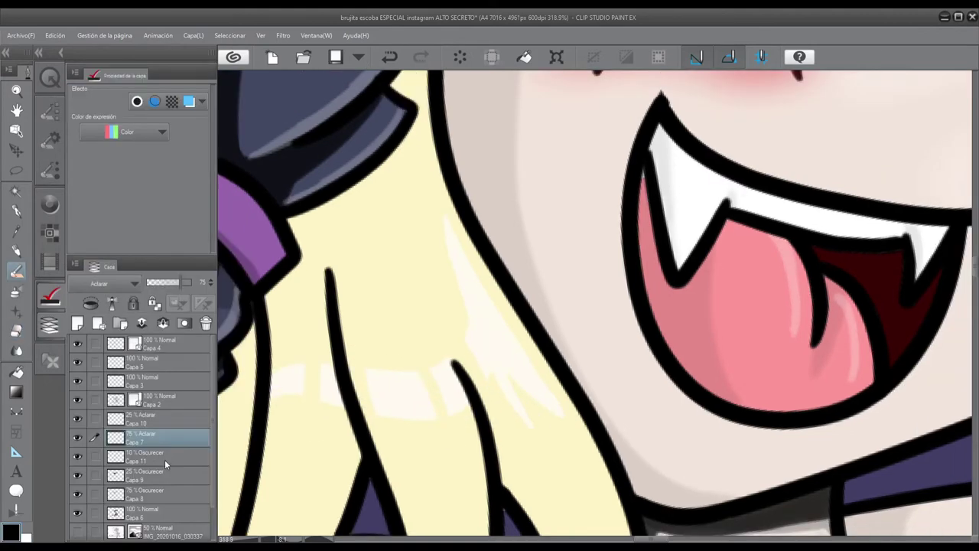
Outline and fill shadows along the hair locks between the raised arm and face on Capa 9.
{"action": "left_click_drag", "start_coordinate": [451, 527], "coordinate": [451, 283]}
{"action": "key", "text": "ctrl+z"}
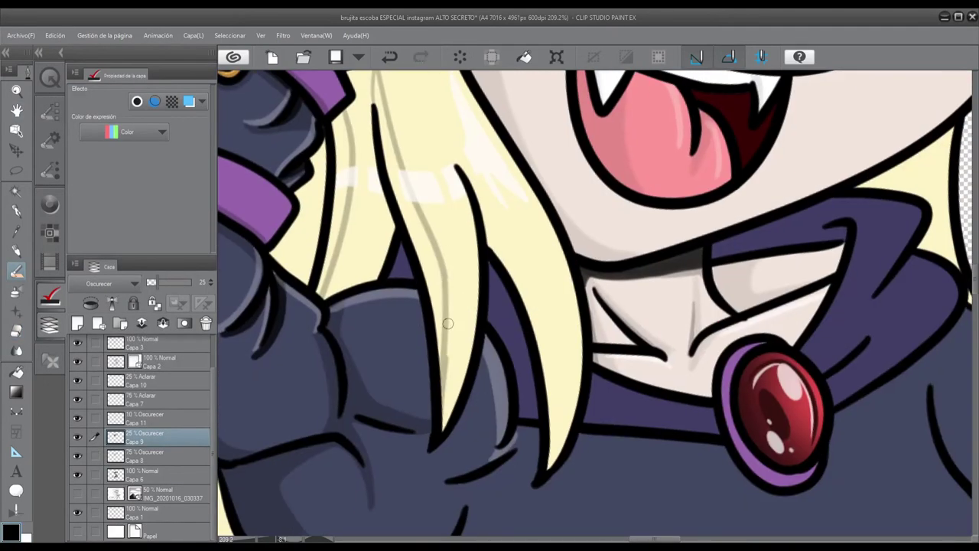
{"action": "scroll", "coordinate": [344, 138], "scroll_direction": "up", "scroll_amount": 1}
{"action": "key", "text": "g"}
{"action": "left_click", "coordinate": [310, 237]}
{"action": "key", "text": "b"}
{"action": "scroll", "coordinate": [279, 276], "scroll_direction": "up", "scroll_amount": 2}
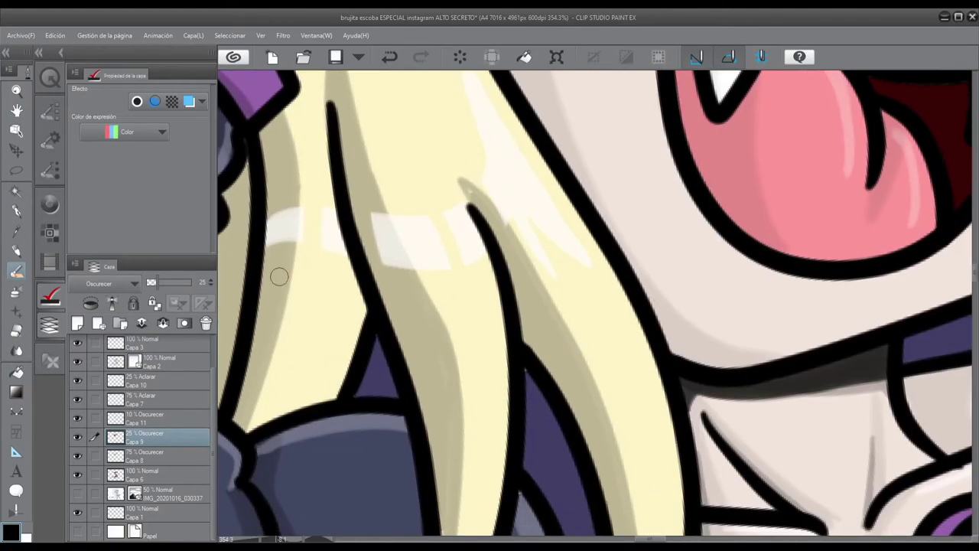
{"action": "scroll", "coordinate": [514, 260], "scroll_direction": "down", "scroll_amount": 10}
{"action": "scroll", "coordinate": [540, 158], "scroll_direction": "down", "scroll_amount": 3}
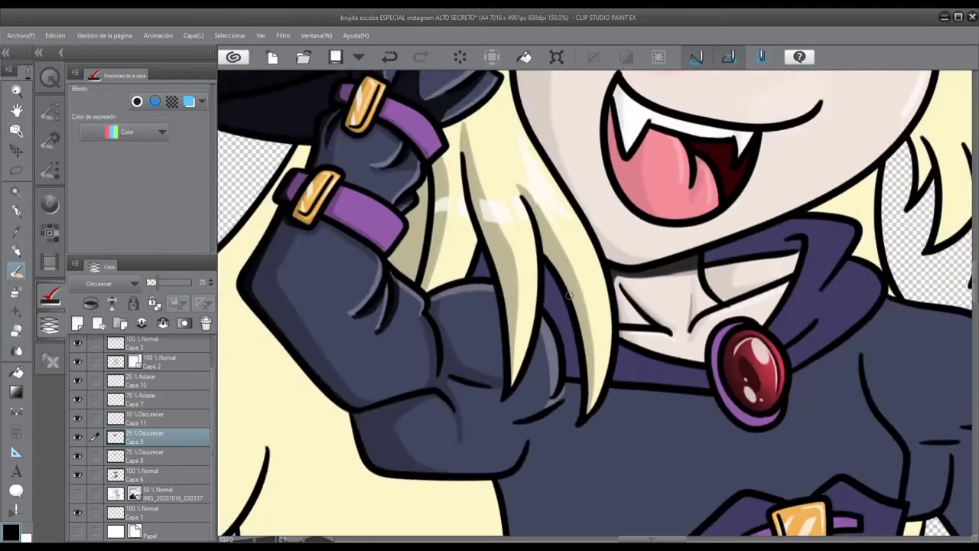
Paint shadows on the hair around and below the pointed ear on Capa 9.
{"action": "scroll", "coordinate": [624, 197], "scroll_direction": "up", "scroll_amount": 4}
{"action": "left_click", "coordinate": [624, 197], "text": "ctrl"}
{"action": "key", "text": "j"}
{"action": "scroll", "coordinate": [624, 196], "scroll_direction": "down", "scroll_amount": 3}
{"action": "mouse_move", "coordinate": [535, 192]}
{"action": "left_mouse_down"}
{"action": "mouse_move", "coordinate": [574, 306]}
{"action": "mouse_move", "coordinate": [498, 237]}
{"action": "left_mouse_up"}
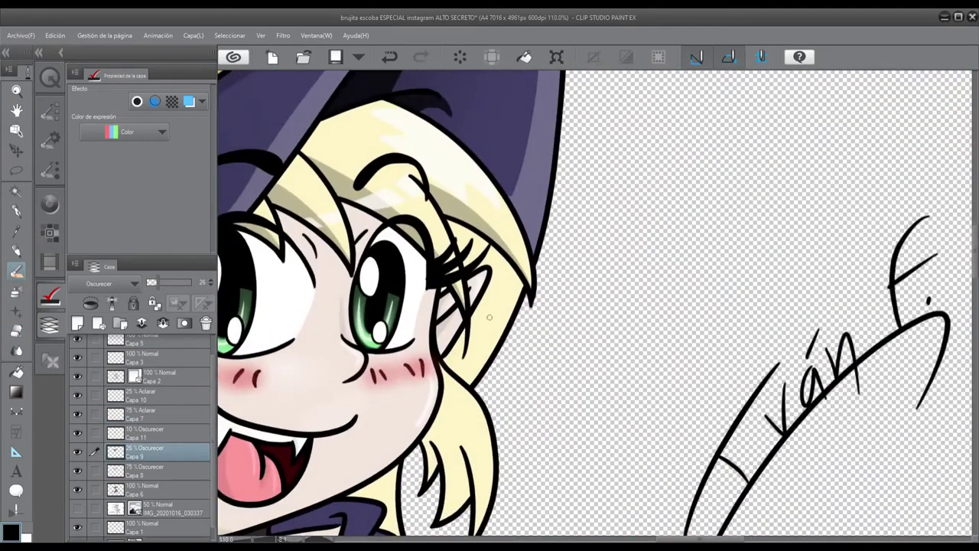
{"action": "scroll", "coordinate": [498, 237], "scroll_direction": "up", "scroll_amount": 3}
{"action": "left_click", "coordinate": [498, 237], "text": "ctrl"}
{"action": "key", "text": "b"}
{"action": "left_click_drag", "start_coordinate": [438, 381], "coordinate": [489, 298]}
{"action": "scroll", "coordinate": [484, 285], "scroll_direction": "up", "scroll_amount": 5}
{"action": "left_click_drag", "start_coordinate": [501, 222], "coordinate": [562, 273]}
{"action": "scroll", "coordinate": [425, 391], "scroll_direction": "down", "scroll_amount": 3}
{"action": "left_click_drag", "start_coordinate": [425, 391], "coordinate": [501, 232]}
Add highlights to the side lock below the ear on Capa 7 and erase gaps between the streaks.
{"action": "scroll", "coordinate": [500, 231], "scroll_direction": "up", "scroll_amount": 3}
{"action": "left_click", "coordinate": [501, 232], "text": "ctrl"}
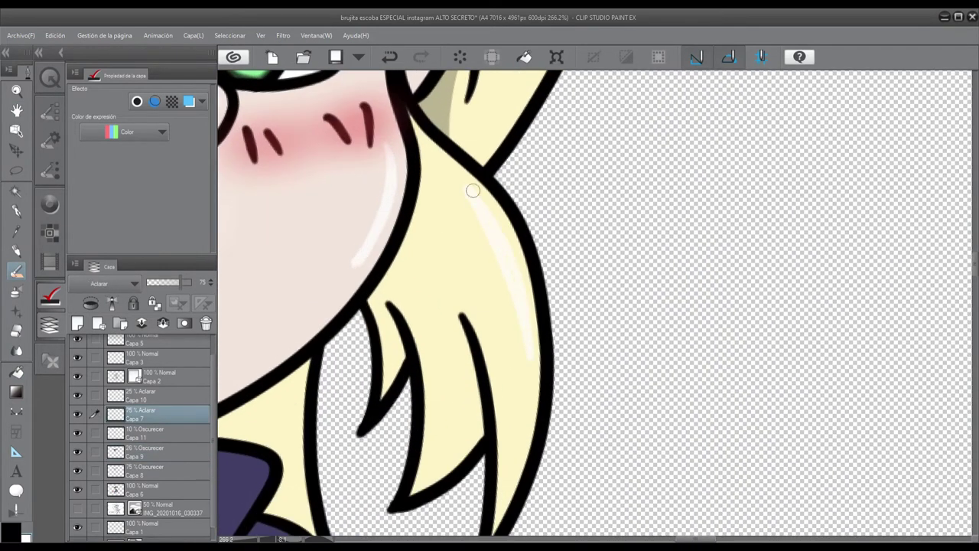
{"action": "key", "text": "e"}
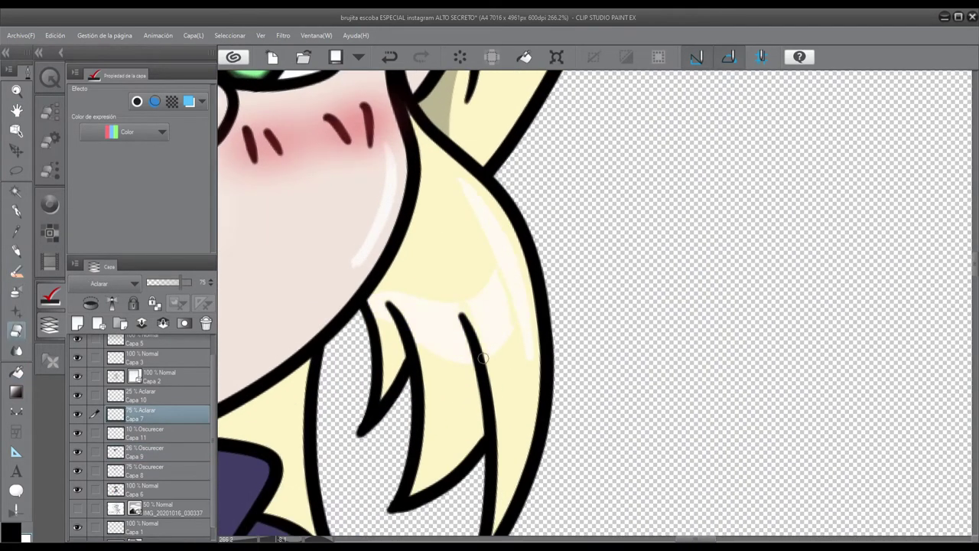
{"action": "key", "text": "b"}
Paint shadows along the strands of the side lock below the ear on Capa 9 and undo the last few strokes.
{"action": "left_click", "coordinate": [497, 277], "text": "ctrl"}
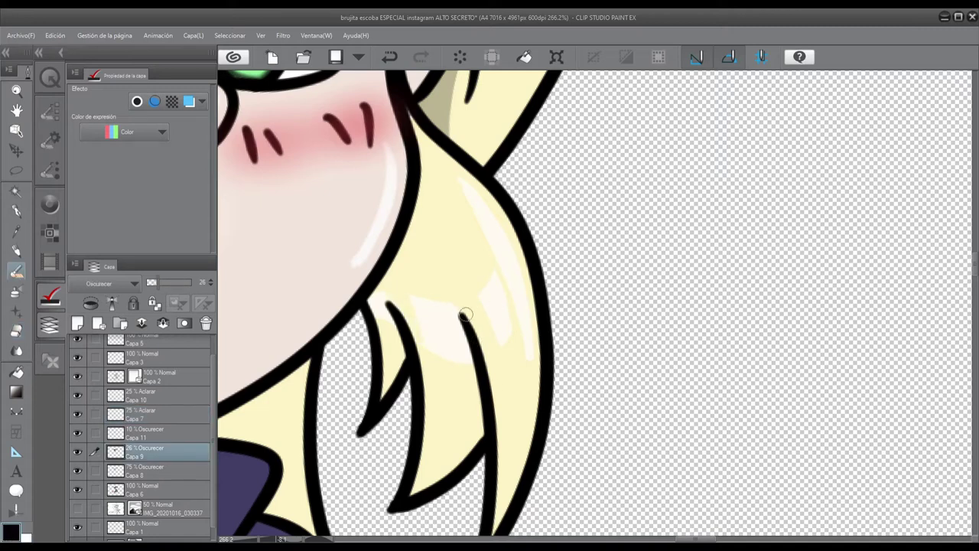
{"action": "left_click_drag", "start_coordinate": [440, 264], "coordinate": [501, 520]}
{"action": "left_click_drag", "start_coordinate": [459, 294], "coordinate": [497, 458]}
{"action": "mouse_move", "coordinate": [377, 281]}
{"action": "left_mouse_down"}
{"action": "mouse_move", "coordinate": [404, 120]}
{"action": "mouse_move", "coordinate": [457, 329]}
{"action": "left_mouse_up"}
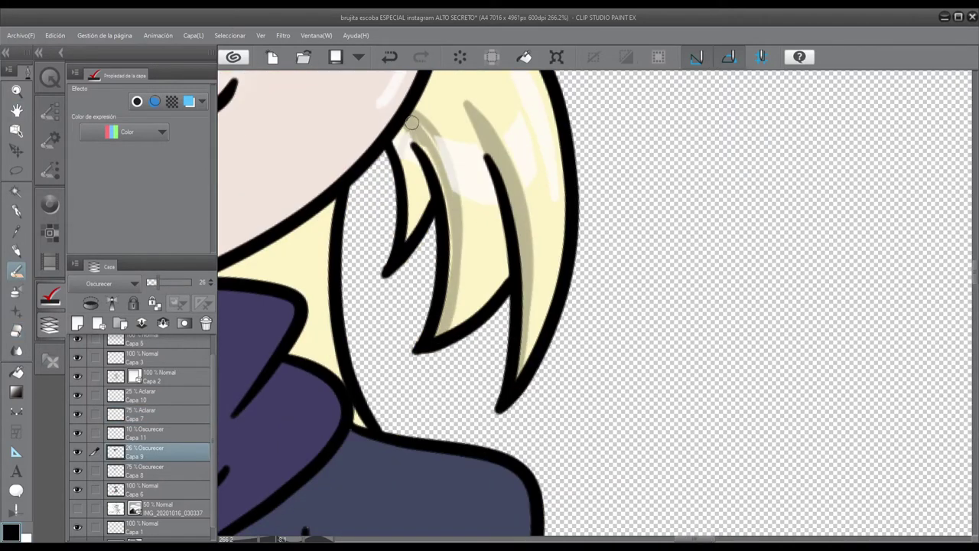
{"action": "left_click_drag", "start_coordinate": [414, 122], "coordinate": [399, 233]}
{"action": "left_click_drag", "start_coordinate": [486, 182], "coordinate": [511, 300]}
{"action": "left_click_drag", "start_coordinate": [426, 225], "coordinate": [400, 156]}
{"action": "key", "text": "ctrl+z"}
{"action": "key", "text": "ctrl+z"}
{"action": "key", "text": "ctrl+z"}
Paint curved highlights on the upper curl of the loose hair on Capa 7 and erase gaps to split the band.
{"action": "scroll", "coordinate": [364, 391], "scroll_direction": "down", "scroll_amount": 6}
{"action": "scroll", "coordinate": [340, 295], "scroll_direction": "up", "scroll_amount": 5}
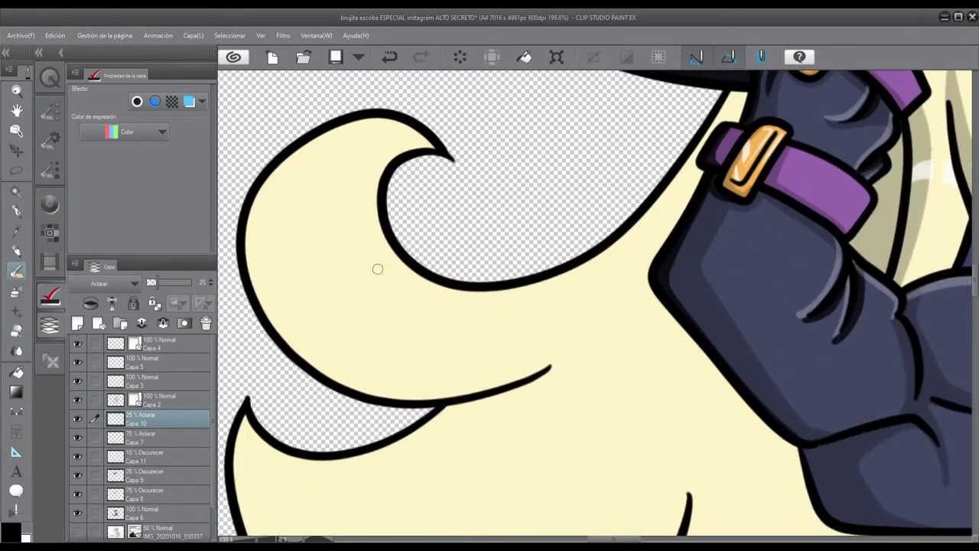
{"action": "left_click", "coordinate": [376, 184], "text": "ctrl"}
{"action": "left_click_drag", "start_coordinate": [376, 184], "coordinate": [360, 230]}
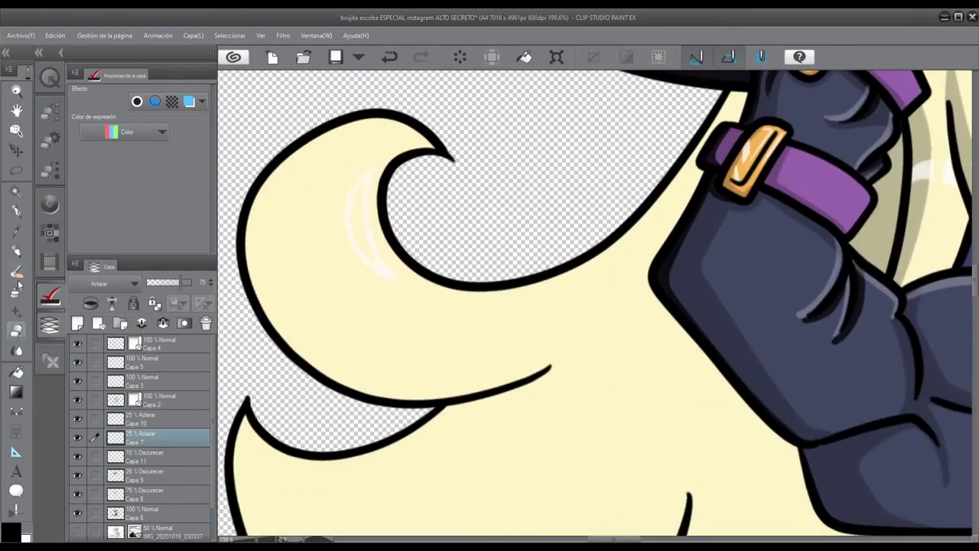
{"action": "left_click_drag", "start_coordinate": [255, 225], "coordinate": [348, 254]}
{"action": "key", "text": "e"}
{"action": "key", "text": "b"}
Draw shadow outlines along the lower edges of the loose hair's curl, waves and tips on Capa 9.
{"action": "scroll", "coordinate": [381, 396], "scroll_direction": "down", "scroll_amount": 1}
{"action": "left_click", "coordinate": [341, 170], "text": "ctrl"}
{"action": "left_click_drag", "start_coordinate": [341, 170], "coordinate": [579, 305]}
{"action": "mouse_move", "coordinate": [413, 467]}
{"action": "left_mouse_down"}
{"action": "mouse_move", "coordinate": [420, 267]}
{"action": "mouse_move", "coordinate": [291, 382]}
{"action": "left_mouse_up"}
{"action": "left_click", "coordinate": [390, 58]}
{"action": "mouse_move", "coordinate": [279, 184]}
{"action": "left_mouse_down"}
{"action": "mouse_move", "coordinate": [621, 367]}
{"action": "mouse_move", "coordinate": [658, 179]}
{"action": "left_mouse_up"}
{"action": "left_click_drag", "start_coordinate": [773, 275], "coordinate": [520, 416]}
{"action": "left_click_drag", "start_coordinate": [536, 306], "coordinate": [590, 404]}
{"action": "left_click_drag", "start_coordinate": [715, 302], "coordinate": [617, 232]}
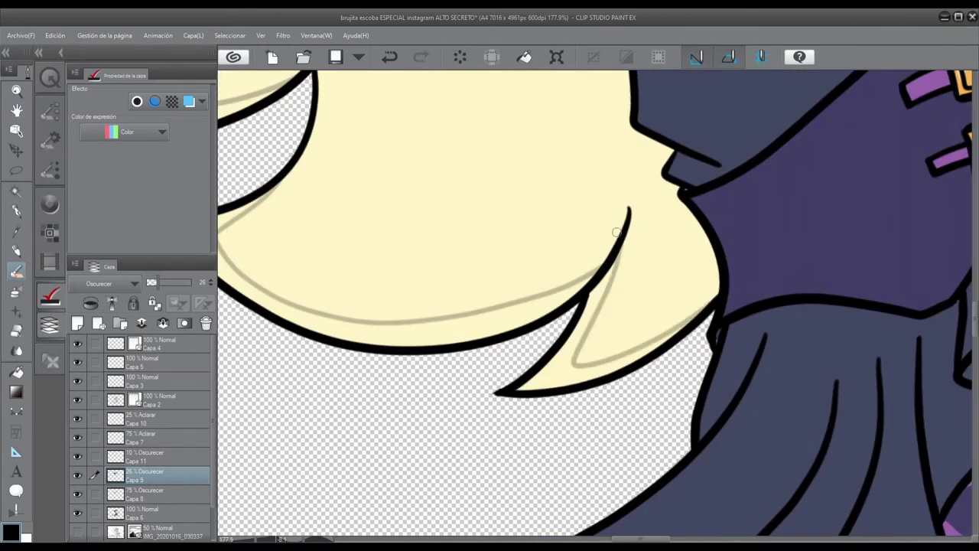
Fill the outlined shadow bands of the loose hair's waves with translucent black on Capa 9.
{"action": "key", "text": "g"}
{"action": "left_click", "coordinate": [428, 314]}
{"action": "mouse_move", "coordinate": [345, 265]}
{"action": "left_mouse_down"}
{"action": "mouse_move", "coordinate": [507, 332]}
{"action": "mouse_move", "coordinate": [553, 212]}
{"action": "left_mouse_up"}
{"action": "scroll", "coordinate": [79, 534], "scroll_direction": "down", "scroll_amount": 1}
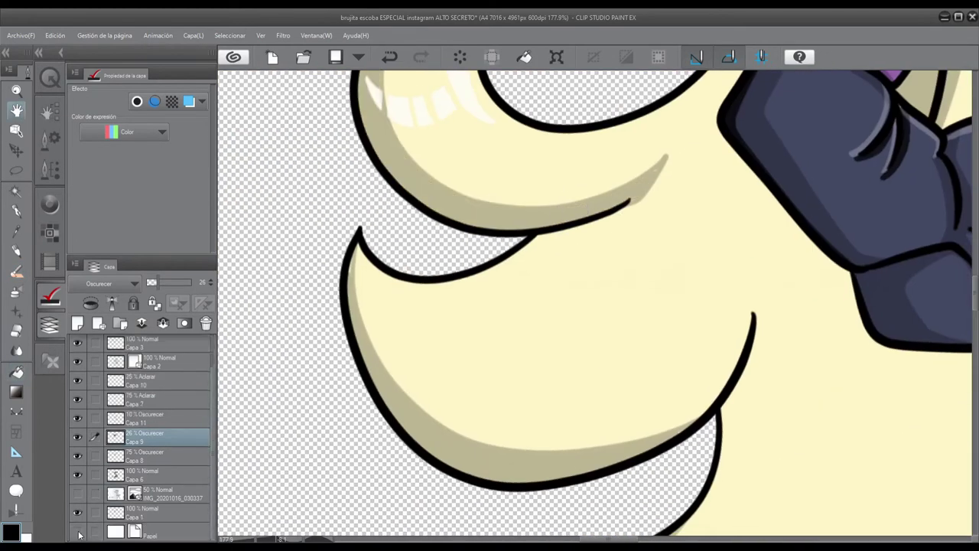
Clean up the shadow tips on the loose hair with the eraser and retouch the shading beside the upper curl's highlight.
{"action": "scroll", "coordinate": [573, 194], "scroll_direction": "up", "scroll_amount": 3}
{"action": "key", "text": "e"}
{"action": "left_click_drag", "start_coordinate": [621, 207], "coordinate": [721, 89]}
{"action": "scroll", "coordinate": [346, 249], "scroll_direction": "down", "scroll_amount": 2}
{"action": "key", "text": "b"}
{"action": "left_click", "coordinate": [320, 190], "text": "ctrl+shift"}
{"action": "scroll", "coordinate": [317, 187], "scroll_direction": "up", "scroll_amount": 2}
{"action": "left_click", "coordinate": [331, 236], "text": "ctrl+shift"}
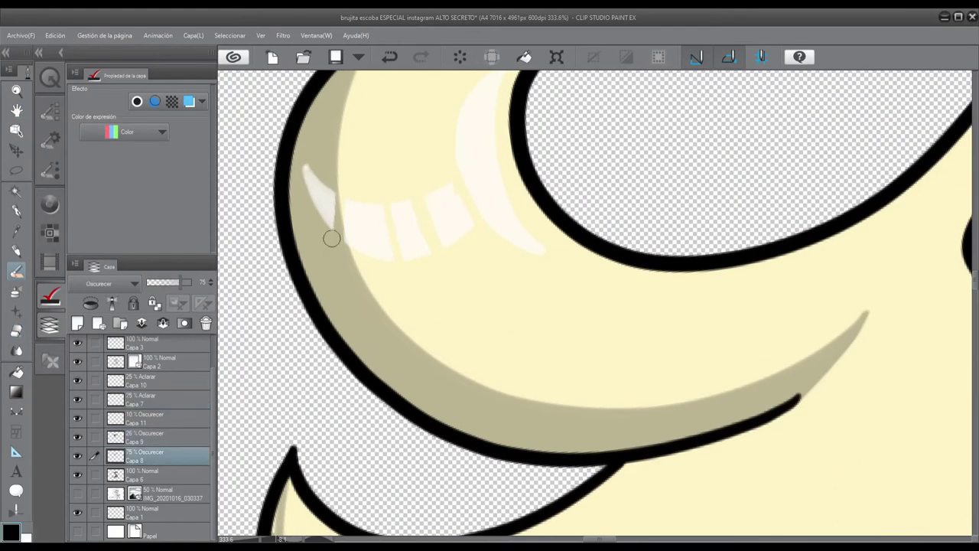
{"action": "key", "text": "ctrl+z"}
{"action": "left_click", "coordinate": [332, 236], "text": "ctrl+shift"}
{"action": "mouse_move", "coordinate": [629, 417]}
{"action": "left_mouse_down"}
{"action": "mouse_move", "coordinate": [357, 243]}
{"action": "mouse_move", "coordinate": [760, 277]}
{"action": "mouse_move", "coordinate": [792, 471]}
{"action": "mouse_move", "coordinate": [671, 337]}
{"action": "mouse_move", "coordinate": [498, 256]}
{"action": "mouse_move", "coordinate": [717, 356]}
{"action": "left_mouse_up"}
{"action": "scroll", "coordinate": [952, 261], "scroll_direction": "down", "scroll_amount": 5}
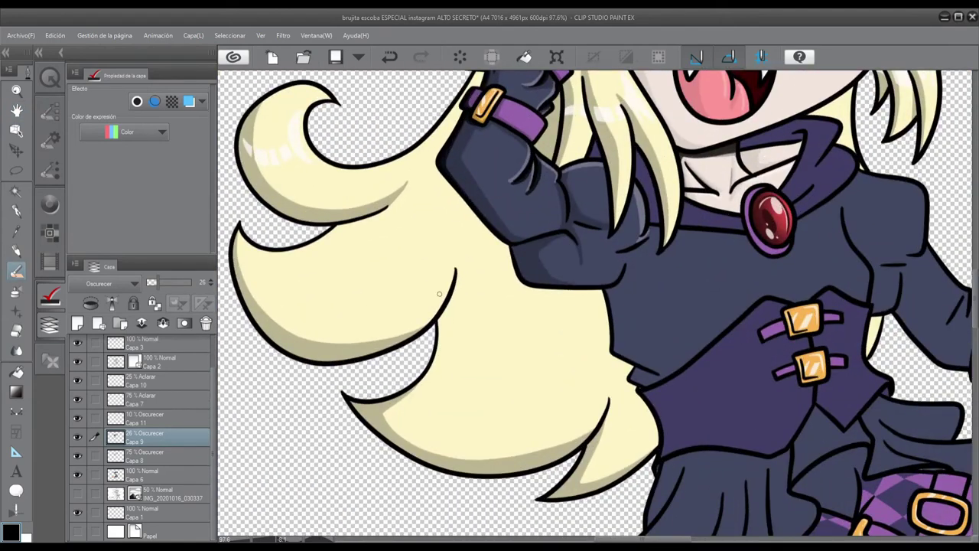
Select the whole loose hair mass behind the raised arm with the magic wand, keeping Capa 8 active.
{"action": "left_click", "coordinate": [325, 354], "text": "ctrl+shift"}
{"action": "key", "text": "w"}
{"action": "left_click", "coordinate": [324, 355]}
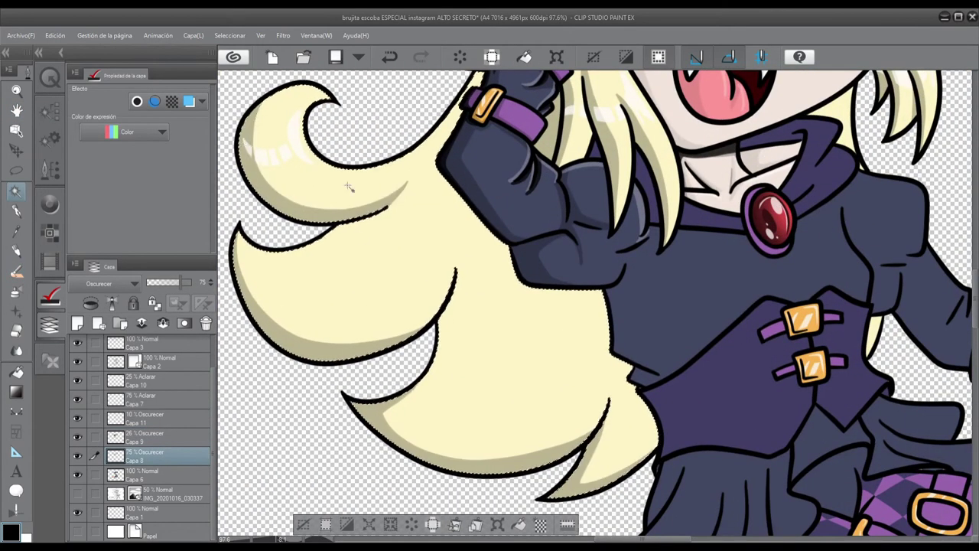
Try a dark gradient over the selected hair on Capa 8 and undo it.
{"action": "scroll", "coordinate": [476, 354], "scroll_direction": "down", "scroll_amount": 2}
{"action": "left_click_drag", "start_coordinate": [475, 354], "coordinate": [552, 304]}
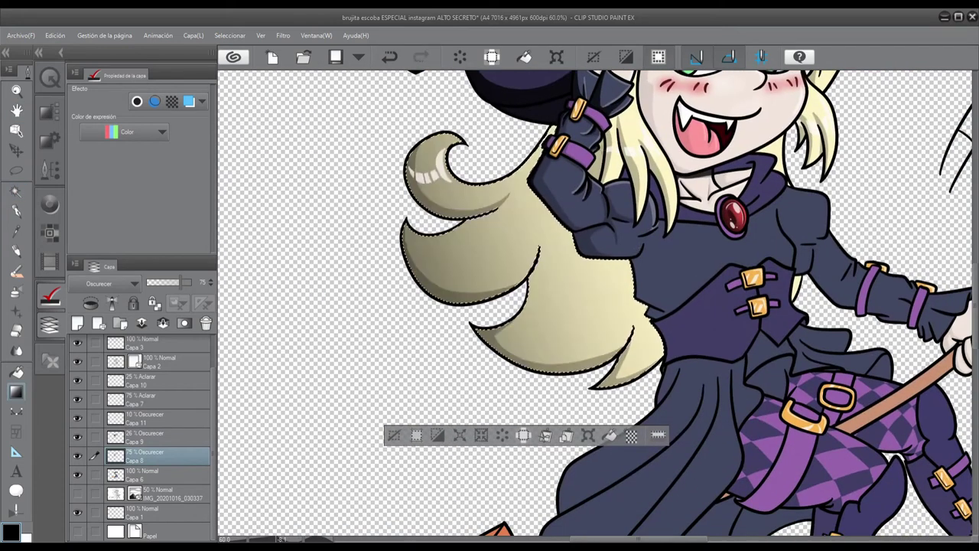
{"action": "key", "text": "ctrl+z"}
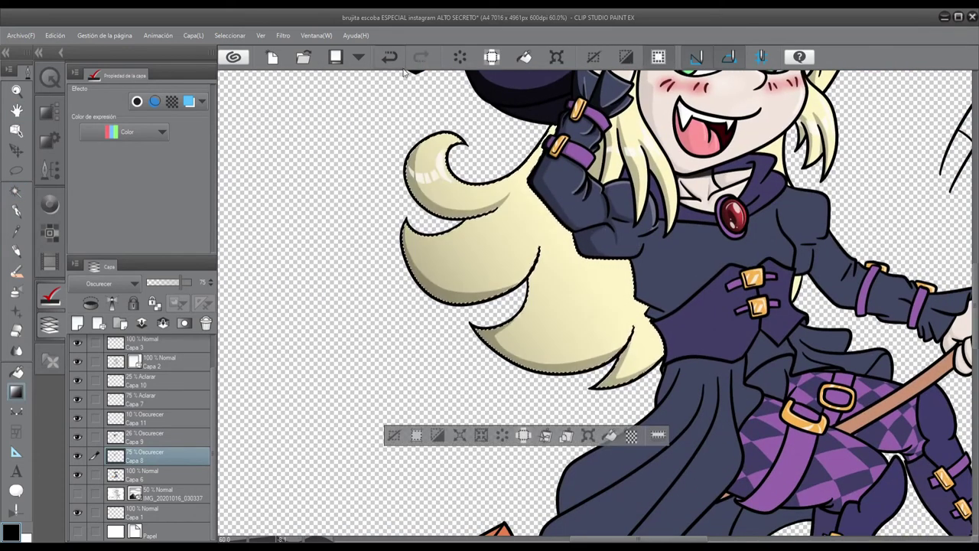
Apply a black gradient over the selected loose hair on Capa 9 and clear the selection.
{"action": "left_click", "coordinate": [145, 418]}
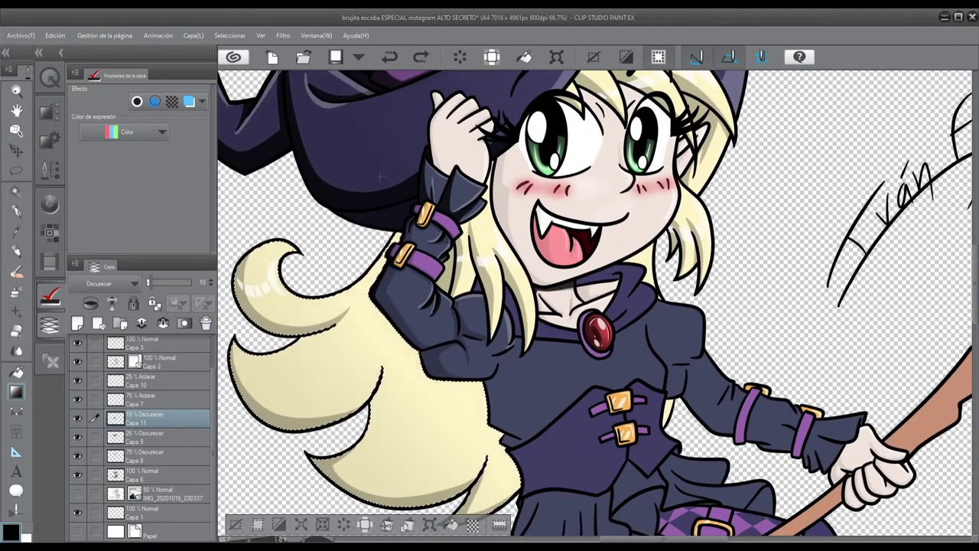
{"action": "left_click", "coordinate": [145, 436]}
{"action": "left_click_drag", "start_coordinate": [492, 425], "coordinate": [346, 468]}
{"action": "key", "text": "ctrl+d"}
{"action": "key", "text": "b"}
Paint shadows on the hair behind the neck on Capa 9 and save the file.
{"action": "scroll", "coordinate": [497, 323], "scroll_direction": "up", "scroll_amount": 5}
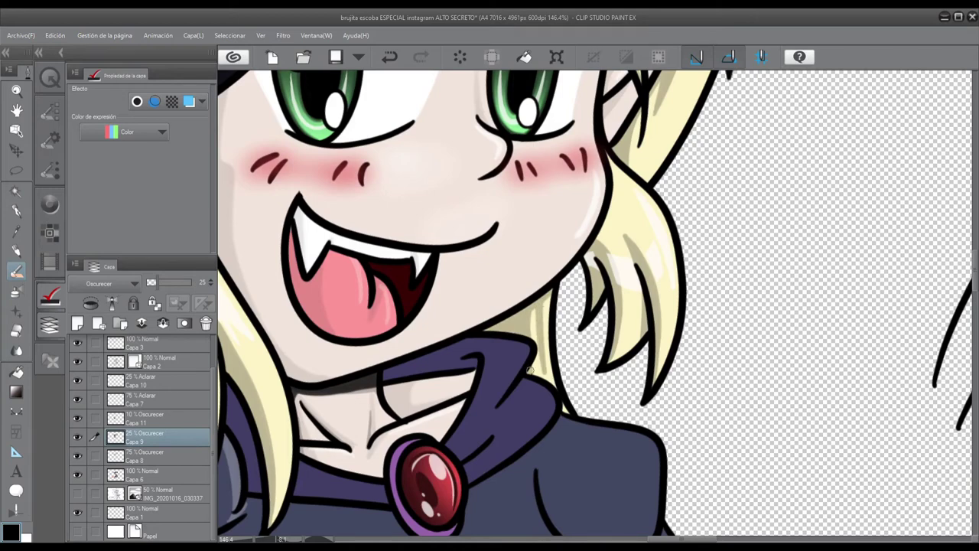
{"action": "scroll", "coordinate": [553, 228], "scroll_direction": "down", "scroll_amount": 7}
{"action": "key", "text": "ctrl+s"}
Paint shadows along the folds and lower edge of the purple collar beside the red brooch on Capa 9.
{"action": "scroll", "coordinate": [514, 403], "scroll_direction": "up", "scroll_amount": 6}
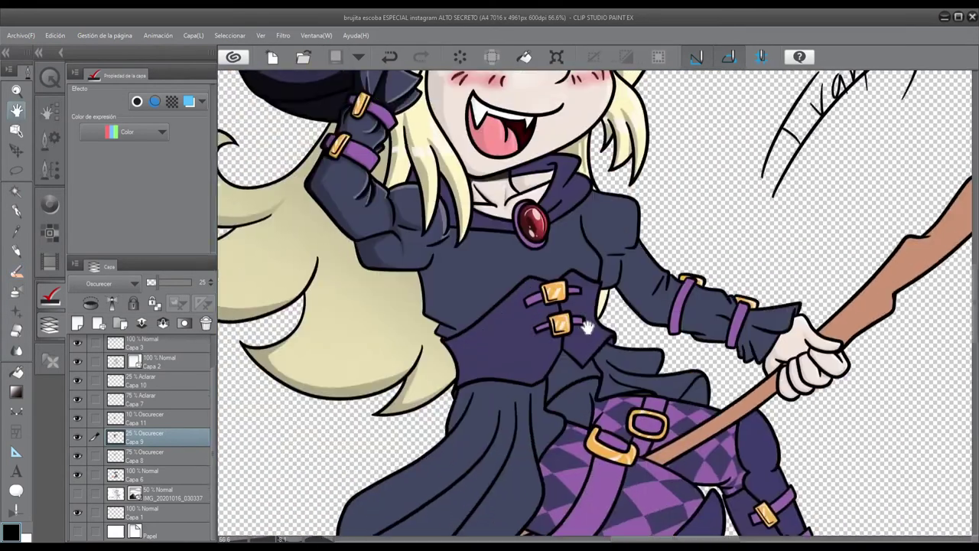
{"action": "left_click_drag", "start_coordinate": [333, 238], "coordinate": [369, 363]}
{"action": "scroll", "coordinate": [377, 179], "scroll_direction": "up", "scroll_amount": 2}
{"action": "scroll", "coordinate": [532, 271], "scroll_direction": "up", "scroll_amount": 3}
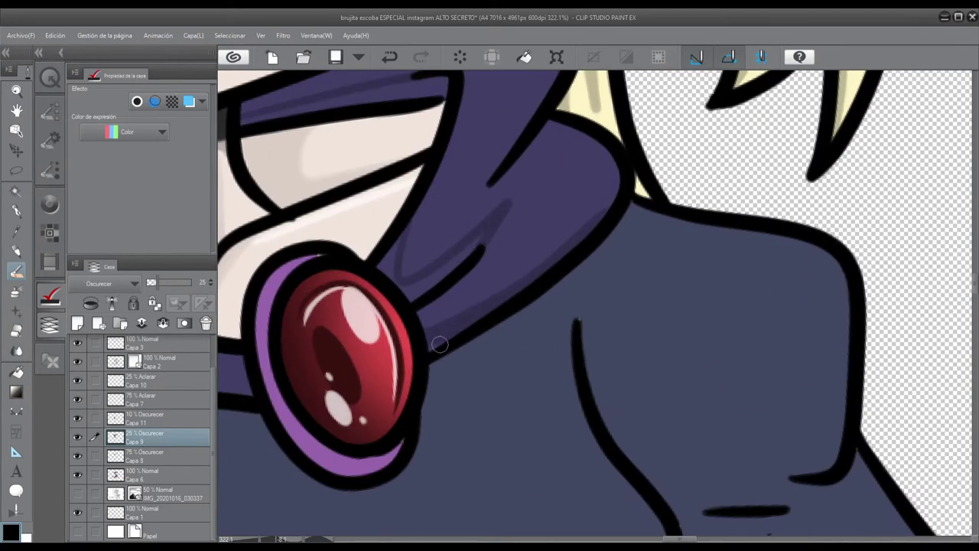
{"action": "scroll", "coordinate": [407, 288], "scroll_direction": "down", "scroll_amount": 2}
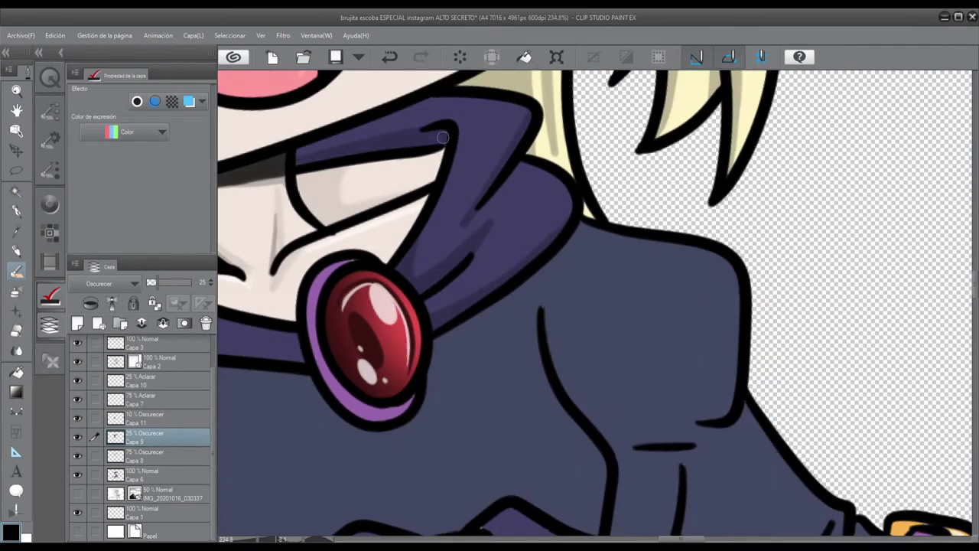
{"action": "scroll", "coordinate": [430, 138], "scroll_direction": "down", "scroll_amount": 2}
Fill the shadow on the purple collar beneath the hair locks and retouch the darker corners near the brooch.
{"action": "scroll", "coordinate": [449, 369], "scroll_direction": "up", "scroll_amount": 2}
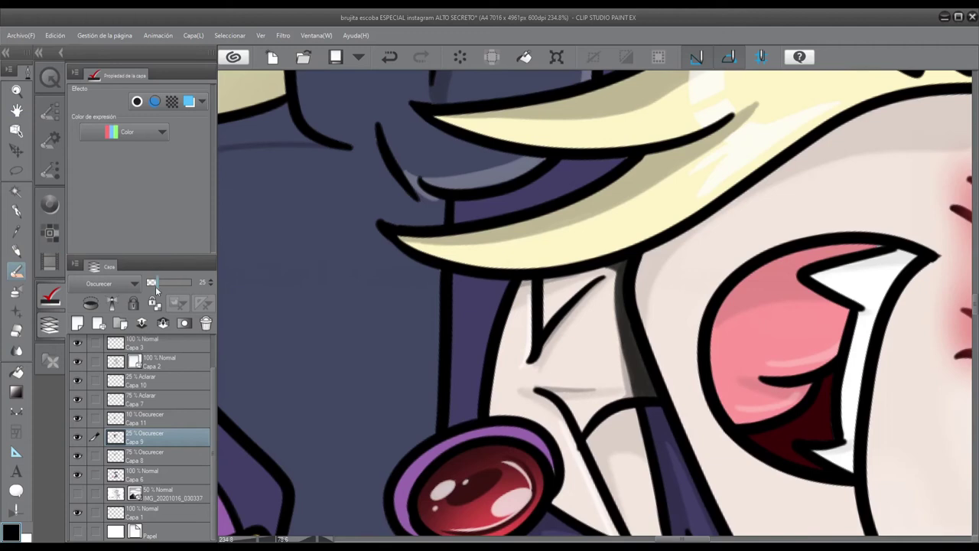
{"action": "left_click", "coordinate": [17, 372]}
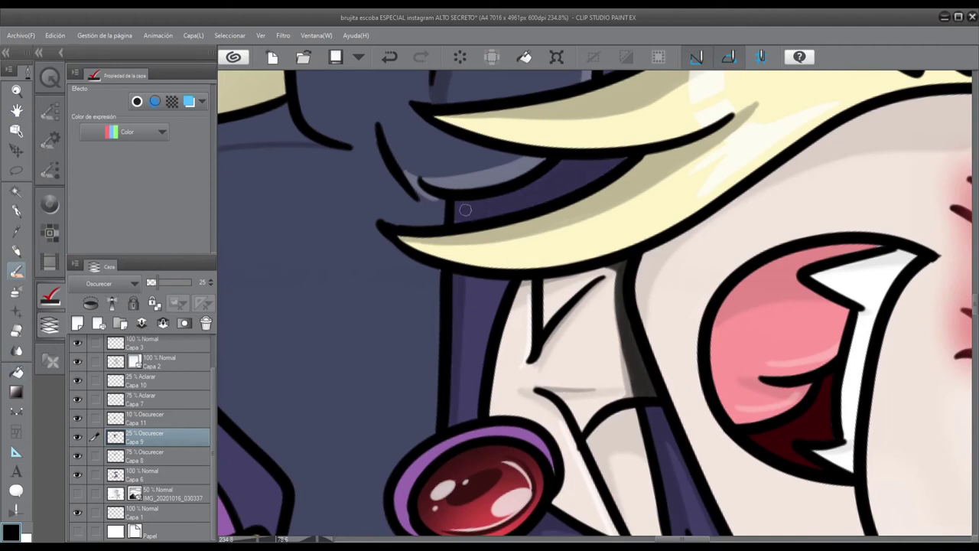
{"action": "left_click", "coordinate": [153, 455]}
{"action": "key", "text": "ctrl+z"}
{"action": "key", "text": "ctrl+z"}
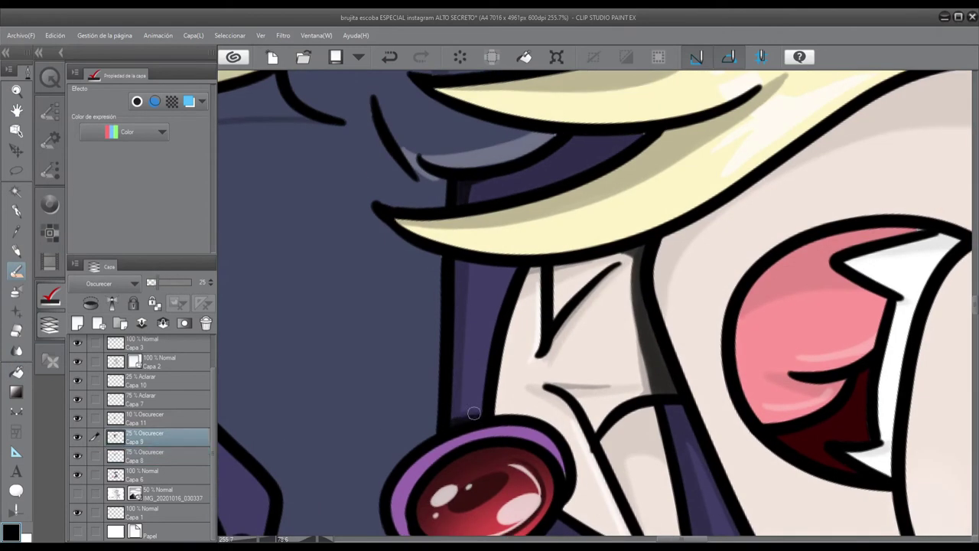
Paint shadows on the blue dress around the raised arm and the small back fold on Capa 9.
{"action": "key", "text": "ctrl+y"}
{"action": "key", "text": "ctrl+y"}
{"action": "key", "text": "ctrl+y"}
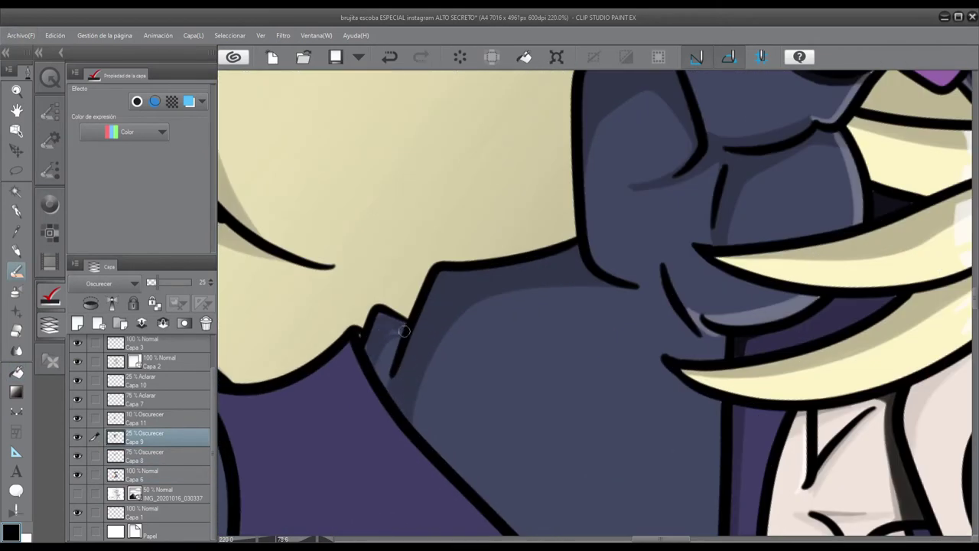
{"action": "left_click_drag", "start_coordinate": [363, 325], "coordinate": [447, 292]}
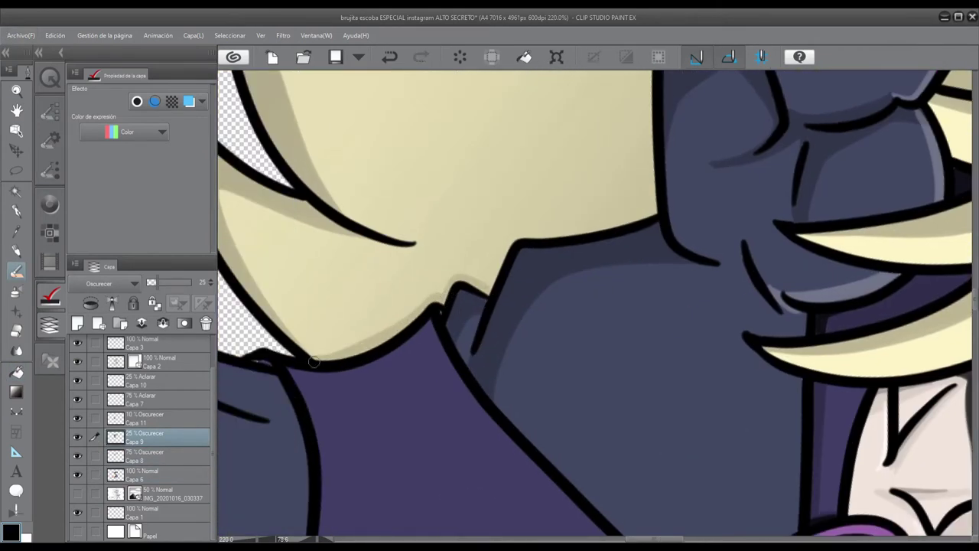
{"action": "key", "text": "ctrl+z"}
{"action": "key", "text": "g"}
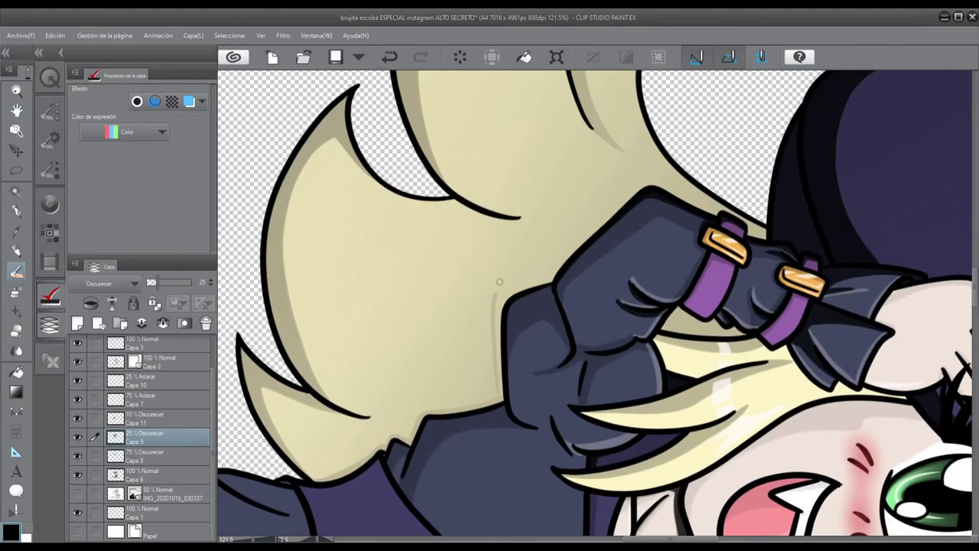
{"action": "key", "text": "ctrl+z"}
{"action": "key", "text": "b"}
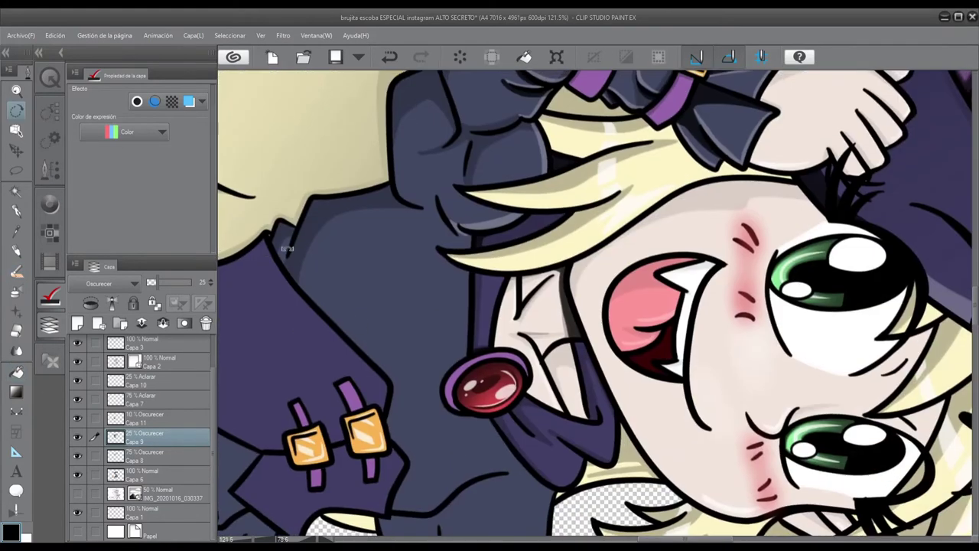
{"action": "key", "text": "ctrl+z"}
{"action": "scroll", "coordinate": [423, 505], "scroll_direction": "up", "scroll_amount": 3}
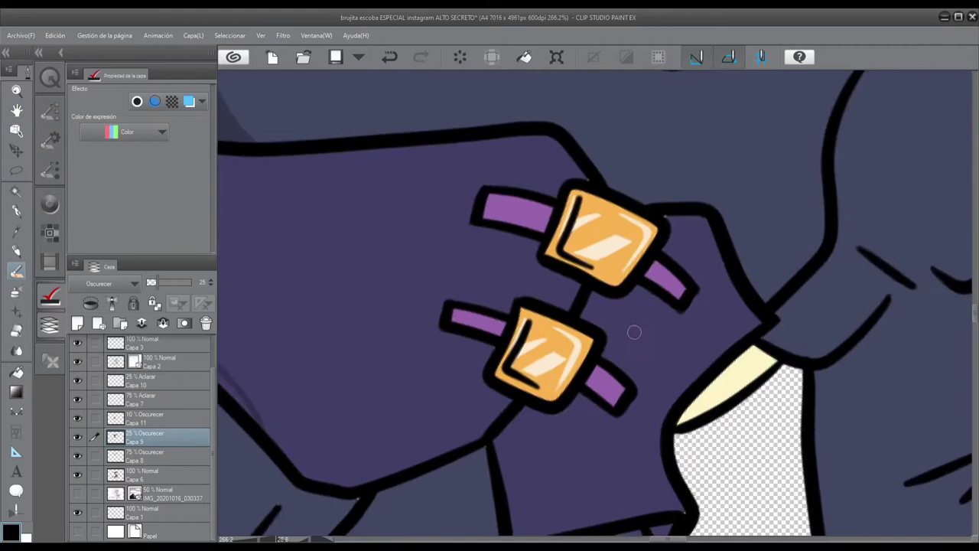
Paint and fill shadows along the purple corset's edges and lower front flap on Capa 9.
{"action": "left_click_drag", "start_coordinate": [281, 336], "coordinate": [456, 420]}
{"action": "key", "text": "ctrl+z"}
{"action": "key", "text": "ctrl+z"}
{"action": "key", "text": "ctrl+z"}
{"action": "key", "text": "ctrl+z"}
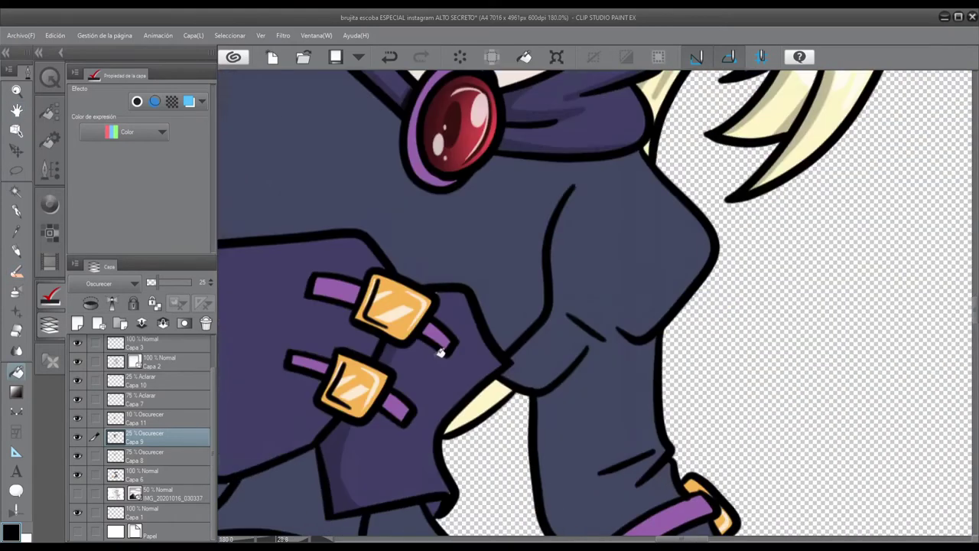
{"action": "key", "text": "g"}
{"action": "key", "text": "ctrl+y"}
{"action": "key", "text": "ctrl+y"}
{"action": "key", "text": "ctrl+y"}
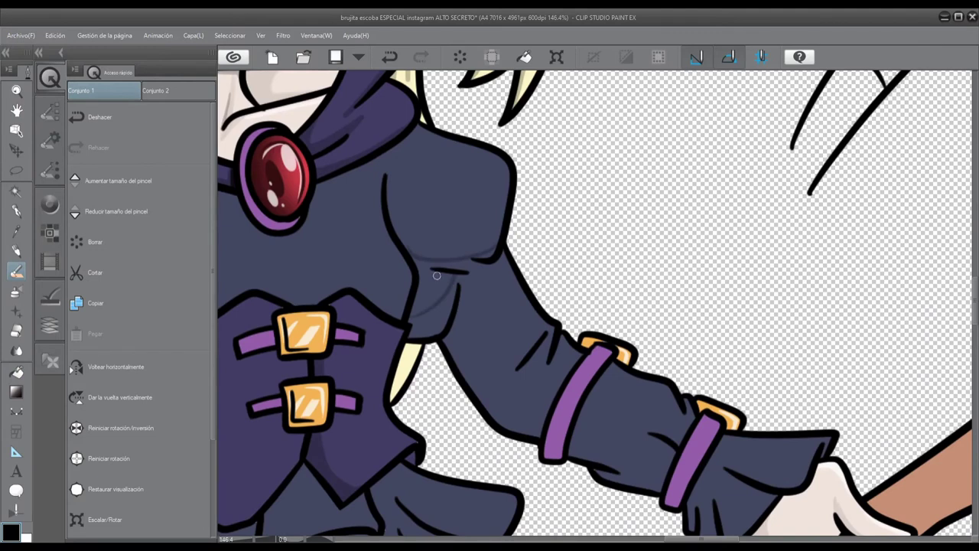
Paint shadows along the folds and underside of the extended blue sleeve, from the shoulder puff toward the cuff.
{"action": "left_click_drag", "start_coordinate": [437, 275], "coordinate": [535, 426]}
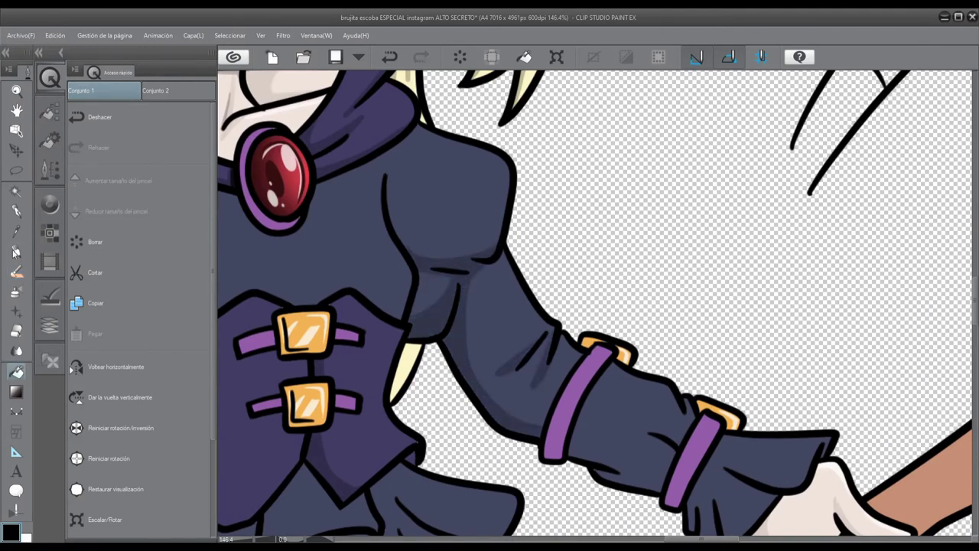
{"action": "scroll", "coordinate": [394, 229], "scroll_direction": "up", "scroll_amount": 3}
{"action": "scroll", "coordinate": [619, 486], "scroll_direction": "down", "scroll_amount": 3}
{"action": "left_click_drag", "start_coordinate": [791, 395], "coordinate": [562, 296]}
{"action": "left_click_drag", "start_coordinate": [489, 314], "coordinate": [604, 360]}
{"action": "left_click_drag", "start_coordinate": [581, 292], "coordinate": [673, 297]}
{"action": "left_click_drag", "start_coordinate": [592, 350], "coordinate": [496, 323]}
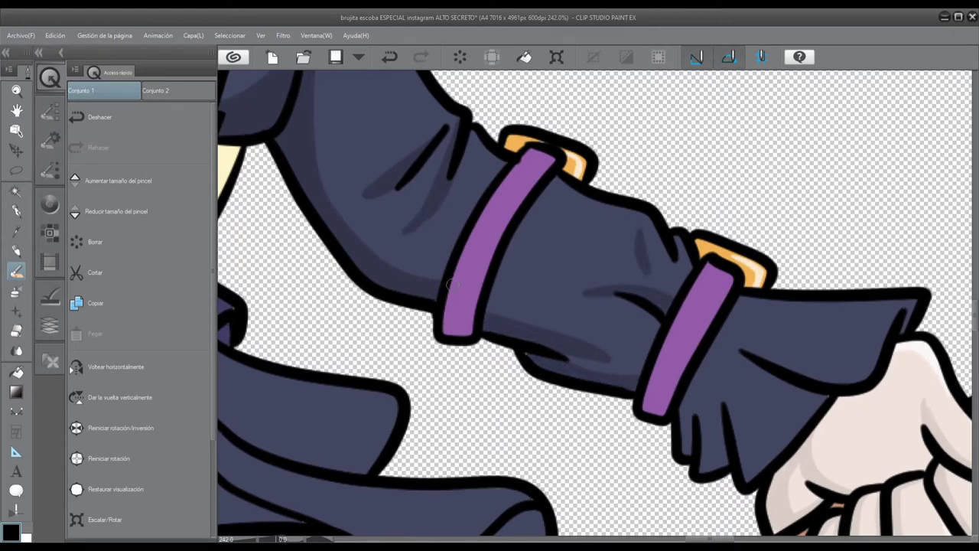
{"action": "scroll", "coordinate": [504, 289], "scroll_direction": "down", "scroll_amount": 5}
Paint light highlights on Capa 10 along the side of the bodice, the extended sleeve's upper edge and its purple straps.
{"action": "left_click", "coordinate": [49, 325]}
{"action": "scroll", "coordinate": [381, 186], "scroll_direction": "up", "scroll_amount": 3}
{"action": "left_click_drag", "start_coordinate": [381, 185], "coordinate": [490, 381]}
{"action": "left_click_drag", "start_coordinate": [325, 230], "coordinate": [350, 373]}
{"action": "left_click_drag", "start_coordinate": [450, 200], "coordinate": [486, 378]}
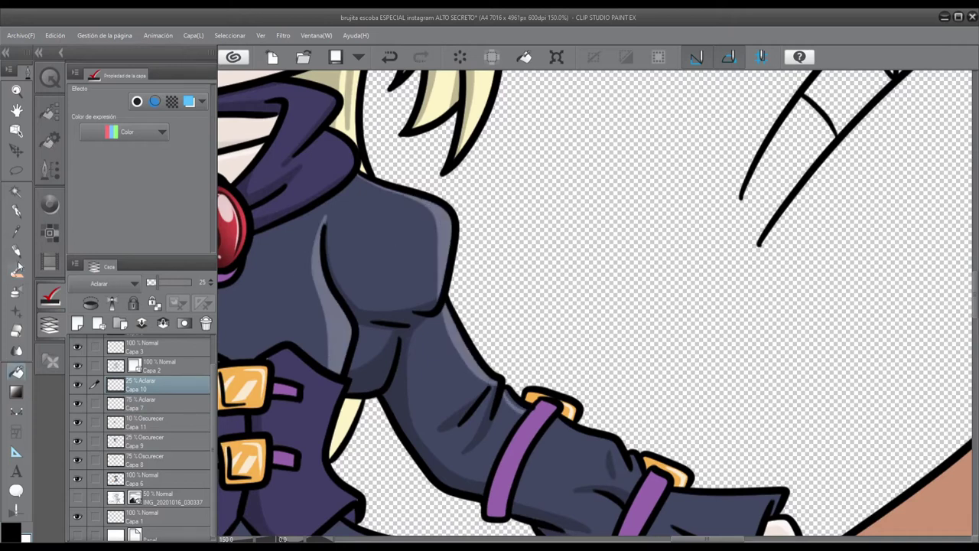
{"action": "scroll", "coordinate": [493, 394], "scroll_direction": "up", "scroll_amount": 2}
{"action": "scroll", "coordinate": [253, 327], "scroll_direction": "down", "scroll_amount": 3}
{"action": "scroll", "coordinate": [398, 342], "scroll_direction": "up", "scroll_amount": 3}
{"action": "left_click_drag", "start_coordinate": [374, 305], "coordinate": [526, 345]}
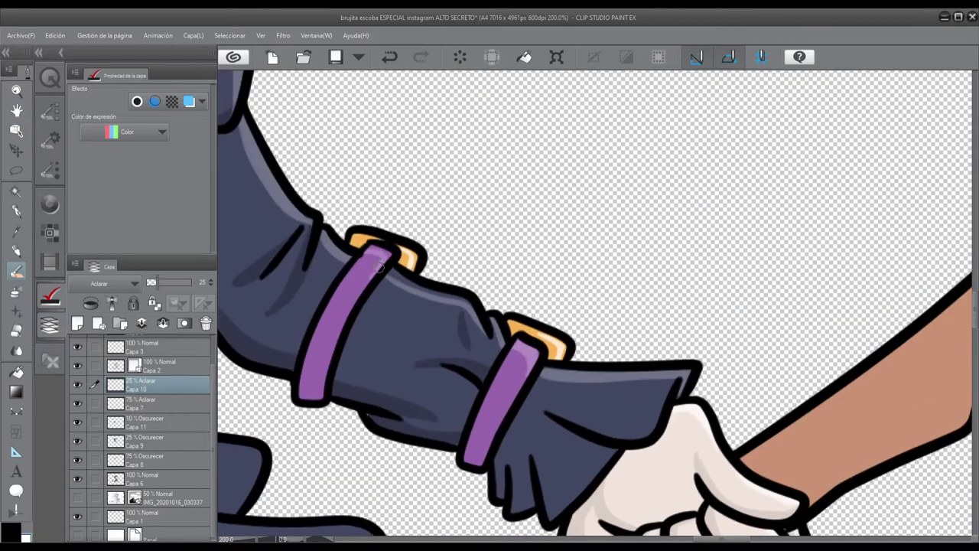
Shade the extended sleeve's purple straps and the ruffled cuff on Capa 9.
{"action": "left_click", "coordinate": [171, 440]}
{"action": "left_click_drag", "start_coordinate": [351, 268], "coordinate": [303, 381]}
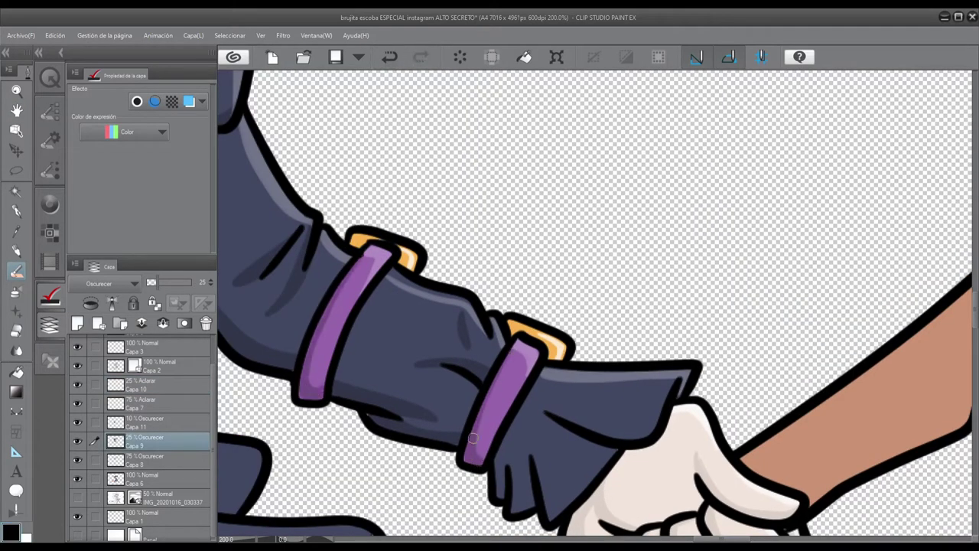
{"action": "left_click_drag", "start_coordinate": [478, 462], "coordinate": [420, 374]}
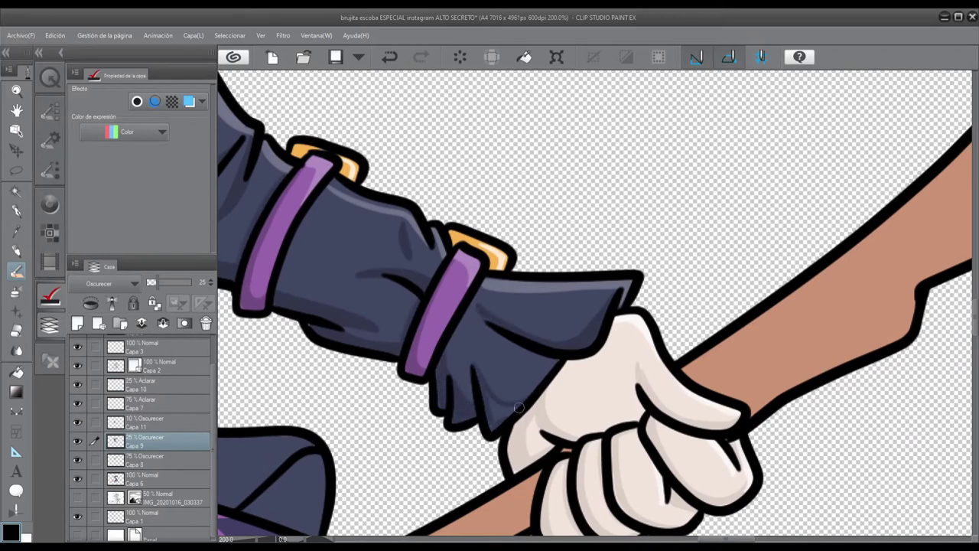
{"action": "scroll", "coordinate": [499, 398], "scroll_direction": "down", "scroll_amount": 5}
Paint highlights along the purple corset's upper and side edges on Capa 10.
{"action": "left_click", "coordinate": [361, 223], "text": "ctrl+shift"}
{"action": "scroll", "coordinate": [360, 222], "scroll_direction": "up", "scroll_amount": 5}
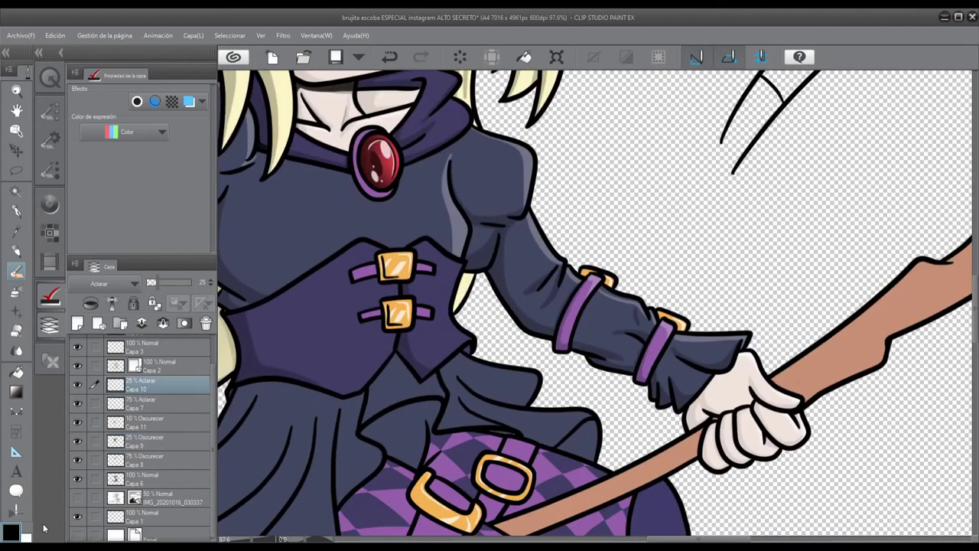
{"action": "mouse_move", "coordinate": [445, 208]}
{"action": "left_mouse_down"}
{"action": "mouse_move", "coordinate": [544, 398]}
{"action": "mouse_move", "coordinate": [535, 359]}
{"action": "left_mouse_up"}
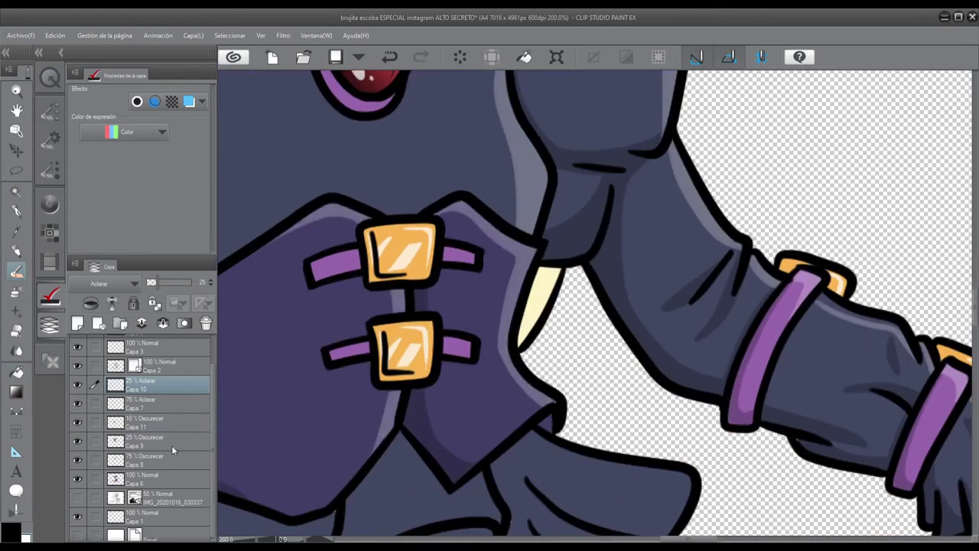
Shade the corset's purple straps and the lower edges of its gold buckles on Capa 9.
{"action": "left_click", "coordinate": [172, 450]}
{"action": "scroll", "coordinate": [544, 424], "scroll_direction": "down", "scroll_amount": 3}
{"action": "scroll", "coordinate": [475, 291], "scroll_direction": "up", "scroll_amount": 4}
{"action": "left_click_drag", "start_coordinate": [457, 264], "coordinate": [464, 321]}
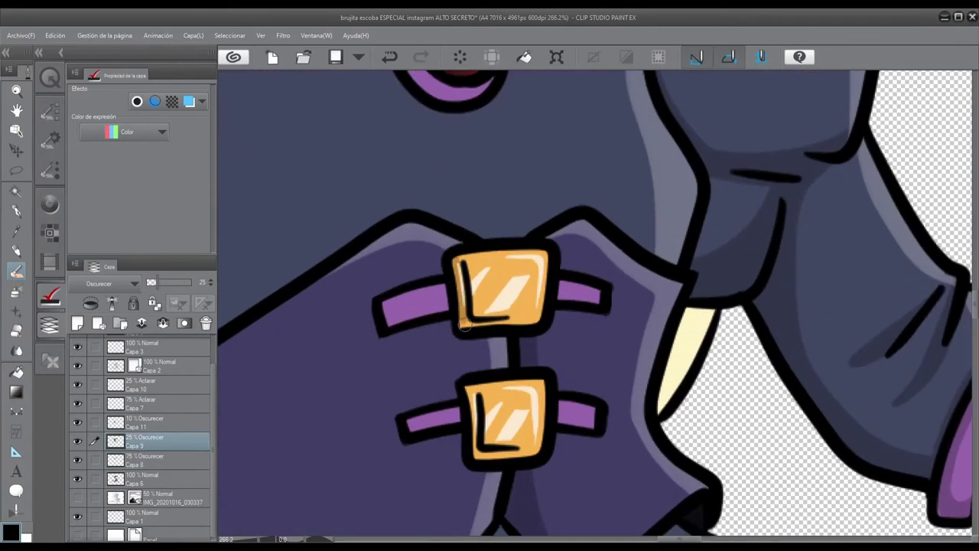
{"action": "scroll", "coordinate": [512, 396], "scroll_direction": "down", "scroll_amount": 4}
{"action": "scroll", "coordinate": [516, 292], "scroll_direction": "up", "scroll_amount": 5}
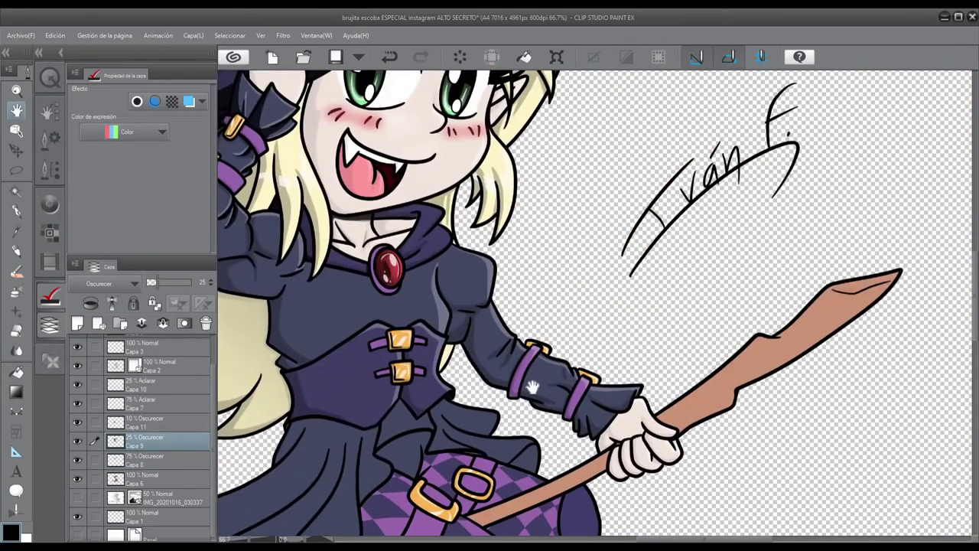
{"action": "left_click_drag", "start_coordinate": [745, 407], "coordinate": [593, 353]}
{"action": "scroll", "coordinate": [645, 353], "scroll_direction": "down", "scroll_amount": 8}
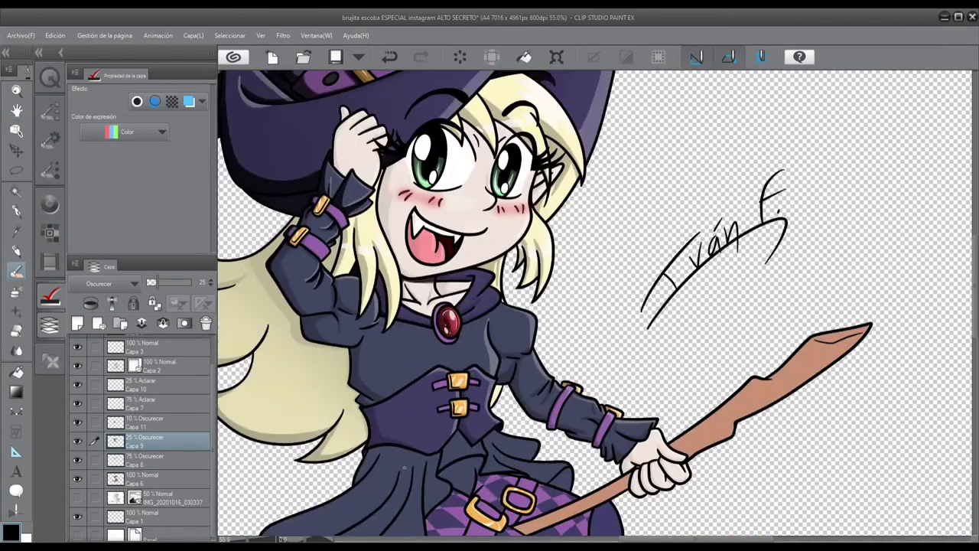
Lasso the hair side of the blue bodice, apply a foreground-to-transparent black gradient over it and clear the selection.
{"action": "left_click_drag", "start_coordinate": [354, 344], "coordinate": [415, 319]}
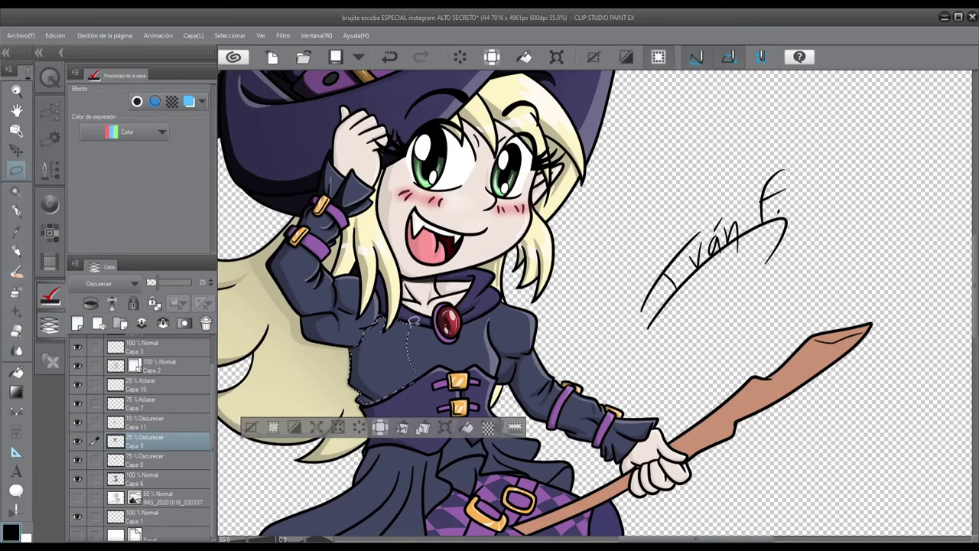
{"action": "left_click", "coordinate": [153, 422]}
{"action": "key", "text": "ctrl+d"}
{"action": "scroll", "coordinate": [388, 269], "scroll_direction": "up", "scroll_amount": 4}
{"action": "scroll", "coordinate": [388, 269], "scroll_direction": "down", "scroll_amount": 1}
{"action": "key", "text": "ctrl+z"}
{"action": "key", "text": "m"}
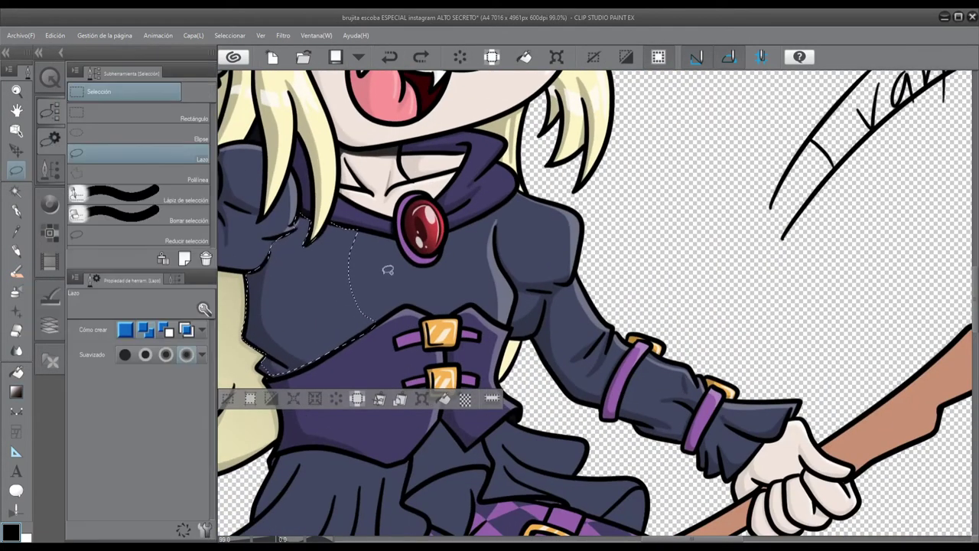
{"action": "key", "text": "g"}
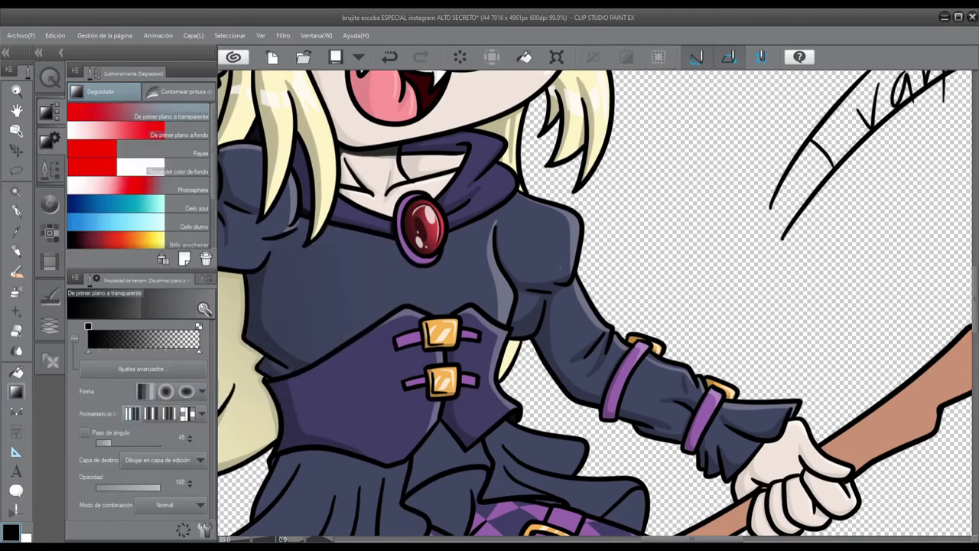
{"action": "key", "text": "ctrl+d"}
Lasso the purple corset without its buckles, apply a black gradient over it and clear the selection.
{"action": "key", "text": "m"}
{"action": "left_click_drag", "start_coordinate": [269, 379], "coordinate": [438, 309]}
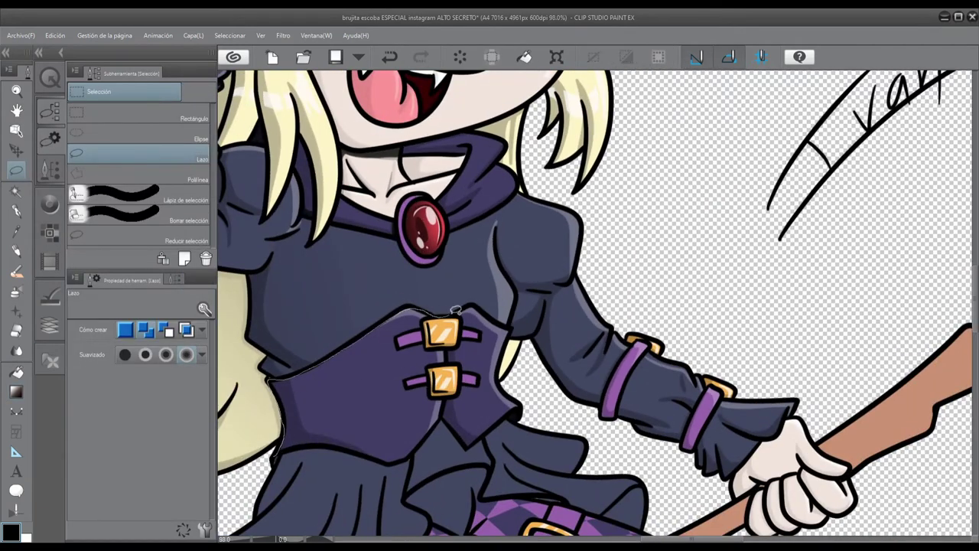
{"action": "left_click_drag", "start_coordinate": [294, 446], "coordinate": [289, 447]}
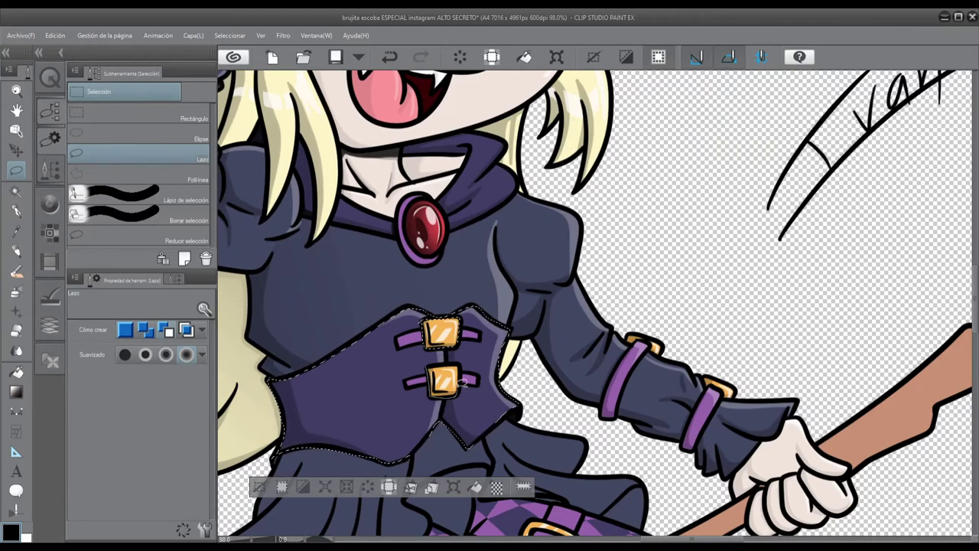
{"action": "key", "text": "g"}
{"action": "scroll", "coordinate": [434, 351], "scroll_direction": "up", "scroll_amount": 3}
{"action": "key", "text": "ctrl+d"}
{"action": "key", "text": "b"}
{"action": "scroll", "coordinate": [434, 351], "scroll_direction": "up", "scroll_amount": 2}
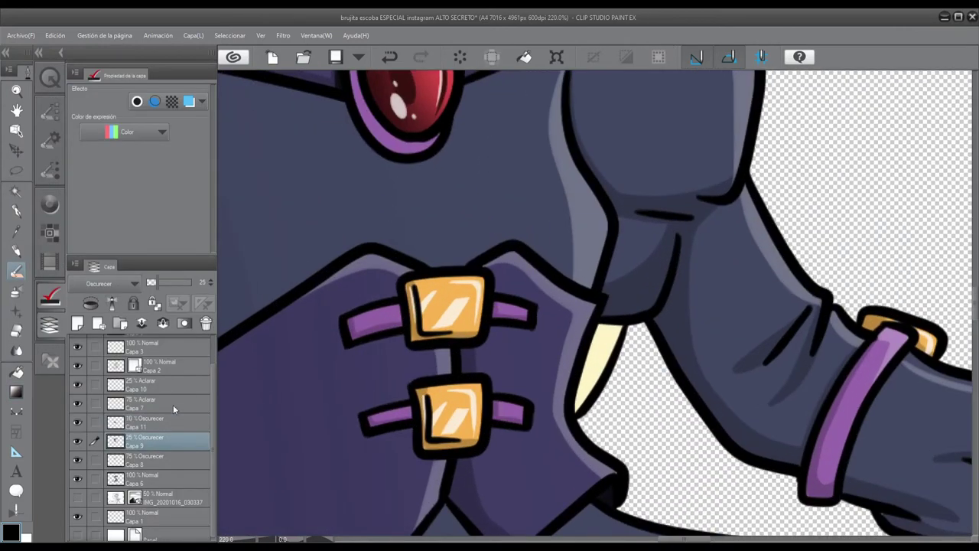
Paint highlights on the purple collar's folds on Capa 10 and shade the brooch's purple rim on Capa 9.
{"action": "left_click", "coordinate": [161, 385]}
{"action": "scroll", "coordinate": [498, 403], "scroll_direction": "down", "scroll_amount": 5}
{"action": "scroll", "coordinate": [538, 237], "scroll_direction": "up", "scroll_amount": 5}
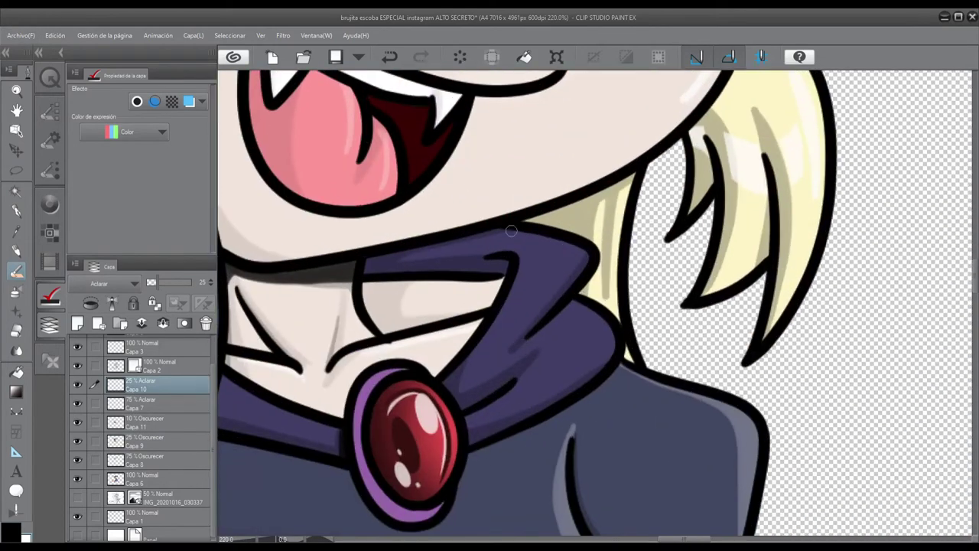
{"action": "scroll", "coordinate": [523, 274], "scroll_direction": "down", "scroll_amount": 4}
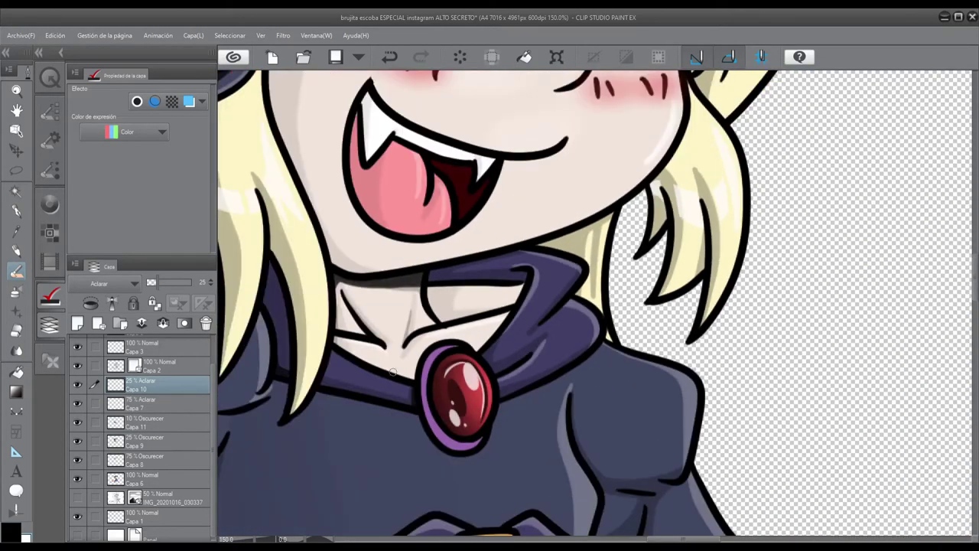
{"action": "scroll", "coordinate": [474, 306], "scroll_direction": "up", "scroll_amount": 5}
{"action": "left_click", "coordinate": [161, 440]}
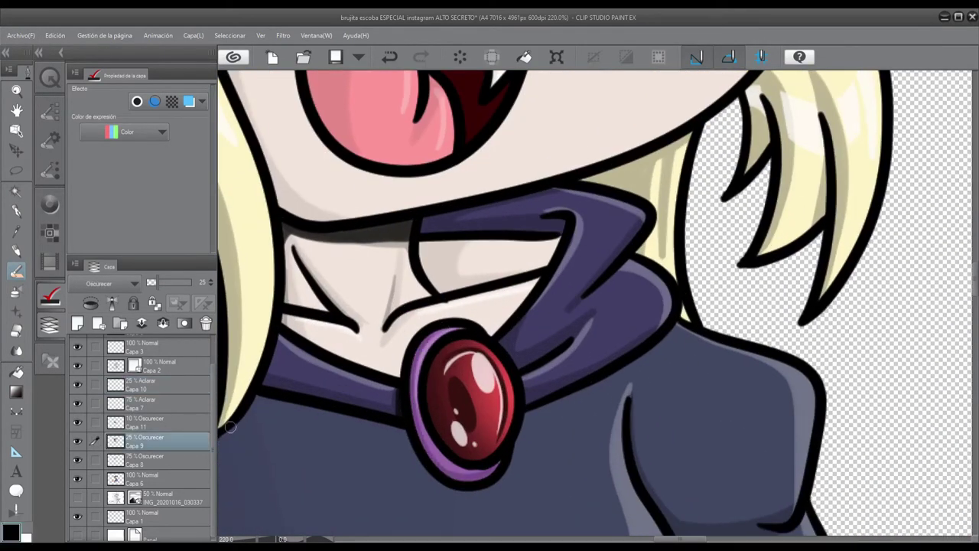
{"action": "left_click", "coordinate": [160, 385]}
{"action": "scroll", "coordinate": [635, 211], "scroll_direction": "down", "scroll_amount": 5}
Outline and fill shadows along the long folds of the dark blue skirt on Capa 9.
{"action": "left_click_drag", "start_coordinate": [644, 466], "coordinate": [711, 316]}
{"action": "scroll", "coordinate": [711, 316], "scroll_direction": "up", "scroll_amount": 3}
{"action": "left_click", "coordinate": [604, 294], "text": "ctrl+shift"}
{"action": "key", "text": "b"}
{"action": "left_click", "coordinate": [49, 324]}
{"action": "left_click", "coordinate": [160, 459]}
{"action": "scroll", "coordinate": [355, 217], "scroll_direction": "down", "scroll_amount": 3}
{"action": "scroll", "coordinate": [587, 306], "scroll_direction": "up", "scroll_amount": 3}
{"action": "left_click", "coordinate": [160, 440]}
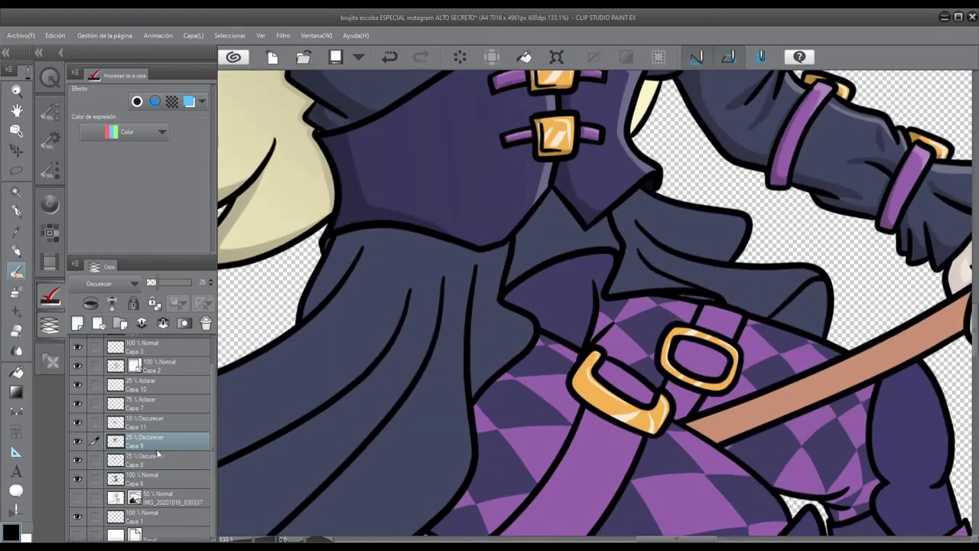
{"action": "left_click_drag", "start_coordinate": [536, 289], "coordinate": [439, 170]}
{"action": "scroll", "coordinate": [439, 169], "scroll_direction": "down", "scroll_amount": 2}
{"action": "left_click_drag", "start_coordinate": [459, 397], "coordinate": [520, 367]}
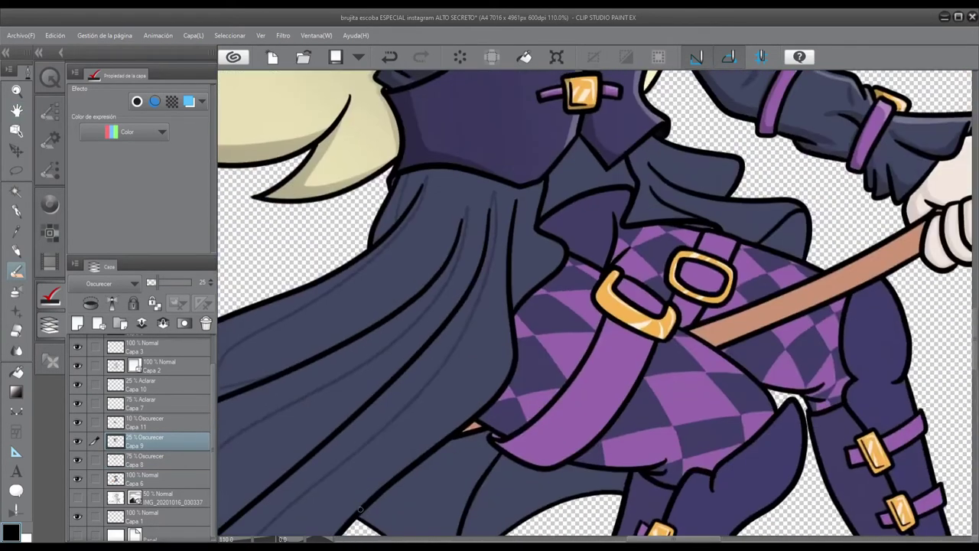
{"action": "scroll", "coordinate": [536, 193], "scroll_direction": "up", "scroll_amount": 3}
{"action": "scroll", "coordinate": [290, 280], "scroll_direction": "down", "scroll_amount": 2}
{"action": "scroll", "coordinate": [410, 306], "scroll_direction": "down", "scroll_amount": 2}
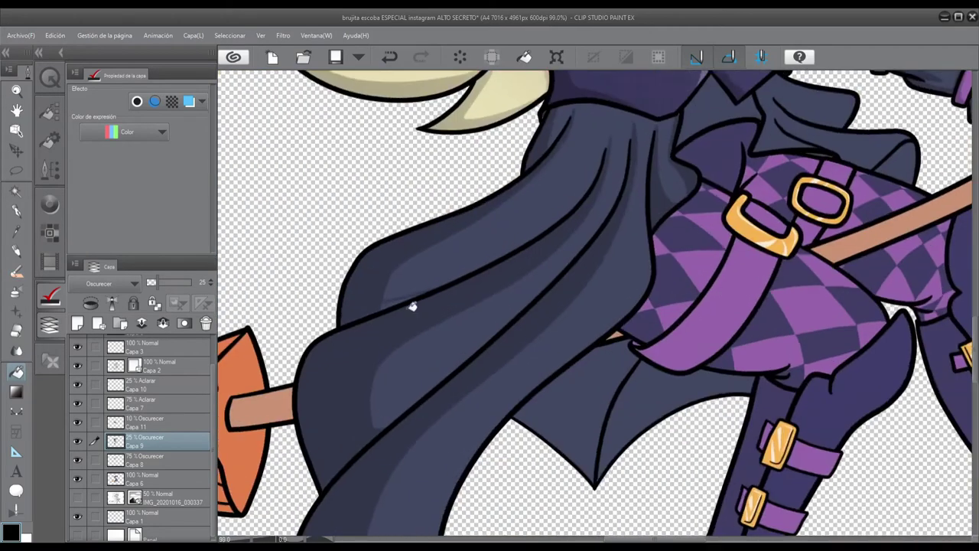
Paint shadows on the skirt's waist folds and along the area directly beneath the corset's lower edge on Capa 9.
{"action": "scroll", "coordinate": [423, 322], "scroll_direction": "up", "scroll_amount": 4}
{"action": "scroll", "coordinate": [362, 179], "scroll_direction": "up", "scroll_amount": 3}
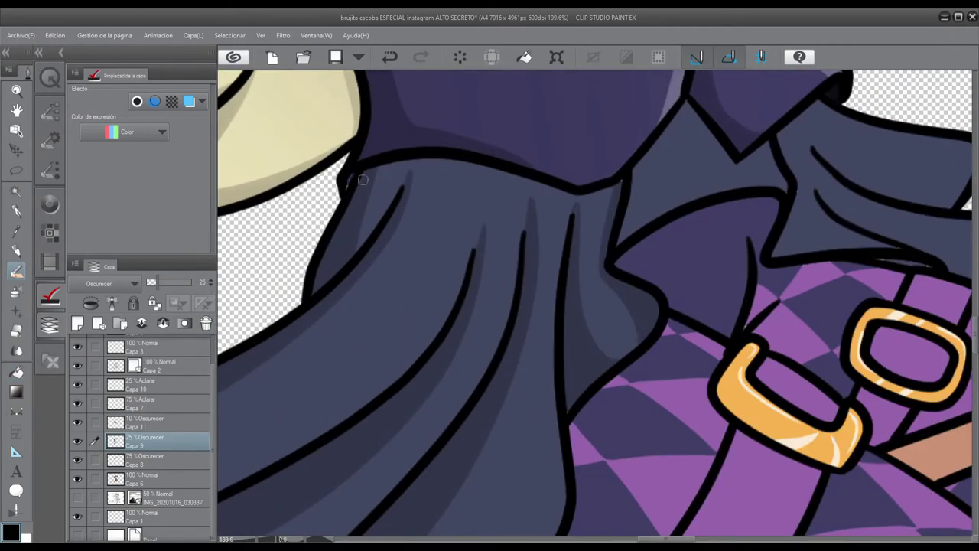
{"action": "scroll", "coordinate": [481, 261], "scroll_direction": "up", "scroll_amount": 1}
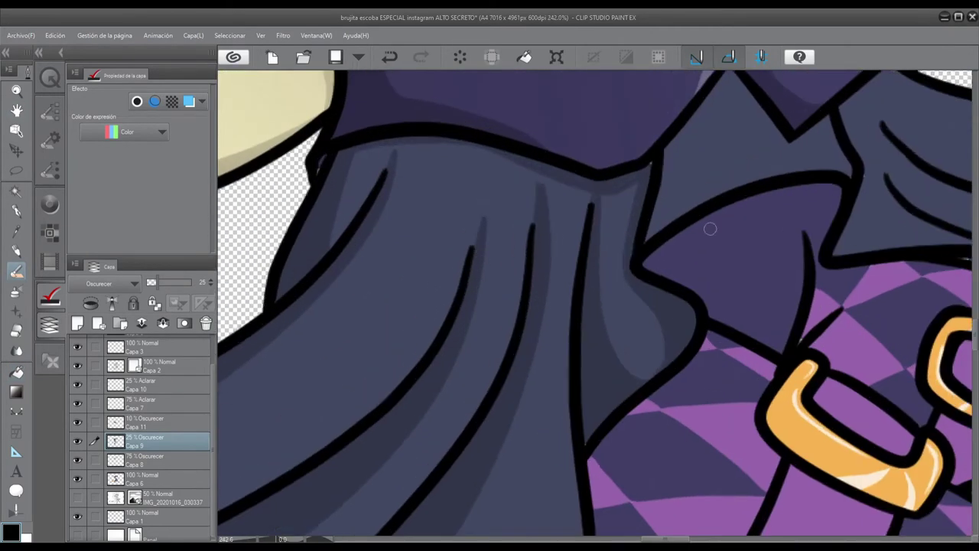
{"action": "left_click_drag", "start_coordinate": [697, 108], "coordinate": [667, 221]}
Select the skirt's purple inner lining beside the checkered shorts and darken it with a black gradient.
{"action": "key", "text": "w"}
{"action": "left_click", "coordinate": [792, 237]}
{"action": "key", "text": "g"}
{"action": "left_click_drag", "start_coordinate": [593, 239], "coordinate": [889, 300]}
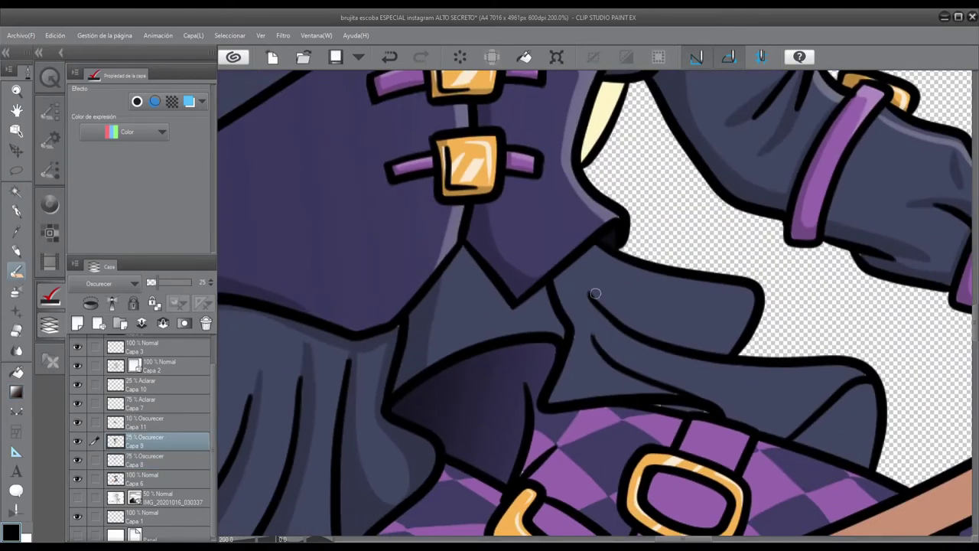
Darken the two lower back panels of the skirt, behind the checkered shorts, with black gradients on Capa 8.
{"action": "scroll", "coordinate": [396, 385], "scroll_direction": "up", "scroll_amount": 2}
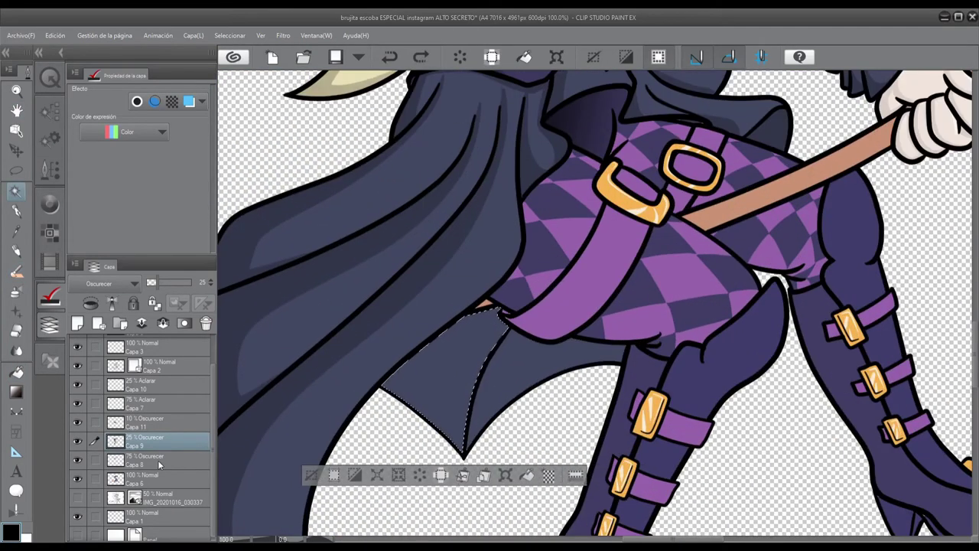
{"action": "left_click", "coordinate": [160, 459]}
{"action": "left_click_drag", "start_coordinate": [398, 405], "coordinate": [466, 337]}
{"action": "key", "text": "ctrl+z"}
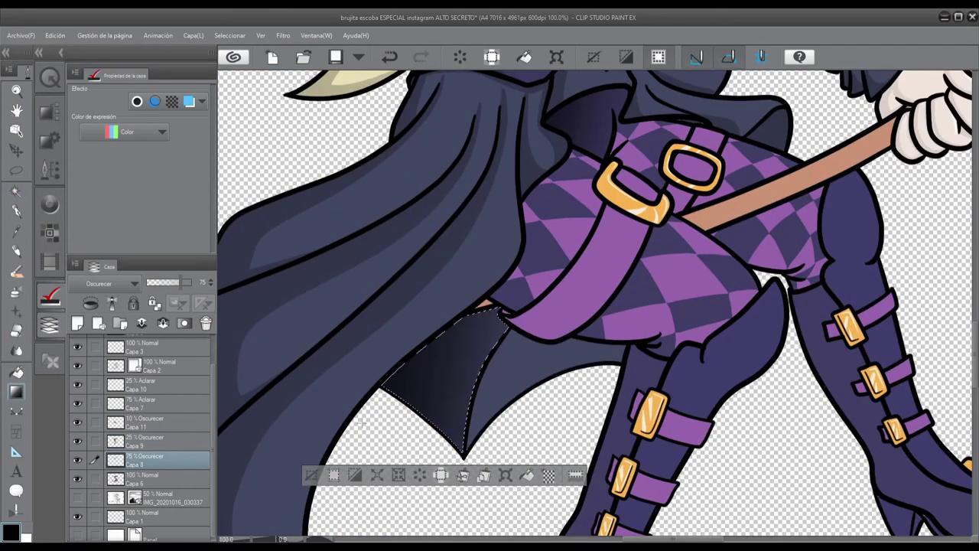
{"action": "left_click", "coordinate": [551, 383]}
{"action": "left_click_drag", "start_coordinate": [459, 370], "coordinate": [520, 344]}
{"action": "scroll", "coordinate": [535, 306], "scroll_direction": "up", "scroll_amount": 1}
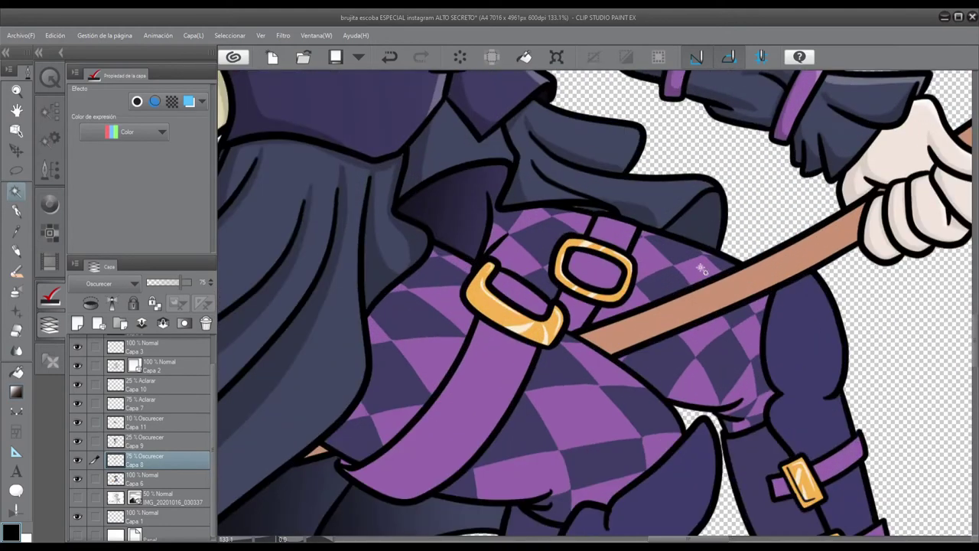
Apply black gradients to the skirt's front piece below the corset point and the underside of the front flap.
{"action": "scroll", "coordinate": [535, 306], "scroll_direction": "up", "scroll_amount": 1}
{"action": "key", "text": "ctrl+shift+d"}
{"action": "left_click_drag", "start_coordinate": [482, 153], "coordinate": [581, 136]}
{"action": "key", "text": "ctrl+z"}
{"action": "left_click_drag", "start_coordinate": [480, 154], "coordinate": [604, 131]}
{"action": "scroll", "coordinate": [535, 229], "scroll_direction": "down", "scroll_amount": 2}
Select the long flowing skirt and the front waist flap and darken them with black gradients on Capa 8.
{"action": "key", "text": "ctrl+shift+d"}
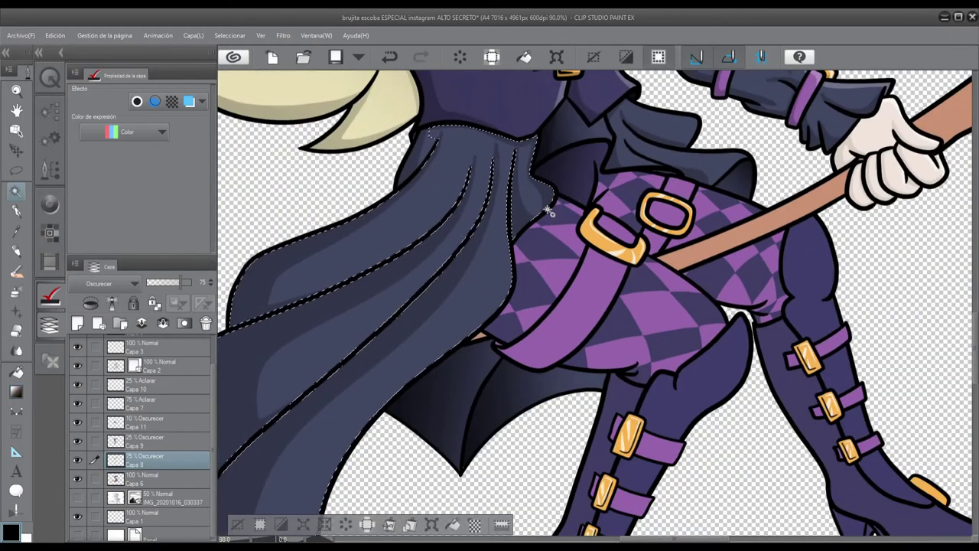
{"action": "scroll", "coordinate": [535, 229], "scroll_direction": "down", "scroll_amount": 1}
{"action": "left_click", "coordinate": [16, 390]}
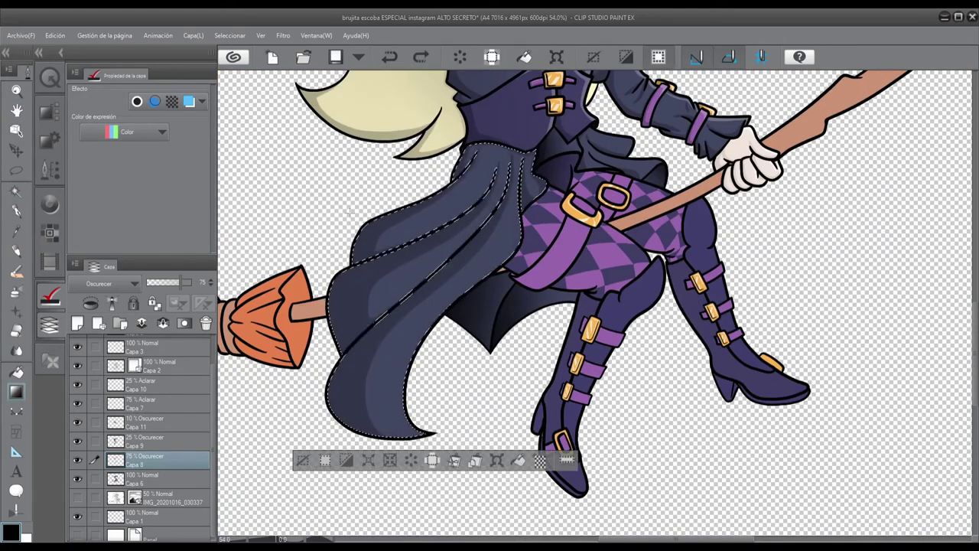
{"action": "left_click_drag", "start_coordinate": [397, 383], "coordinate": [321, 433]}
{"action": "key", "text": "ctrl+z"}
{"action": "key", "text": "ctrl+shift+d"}
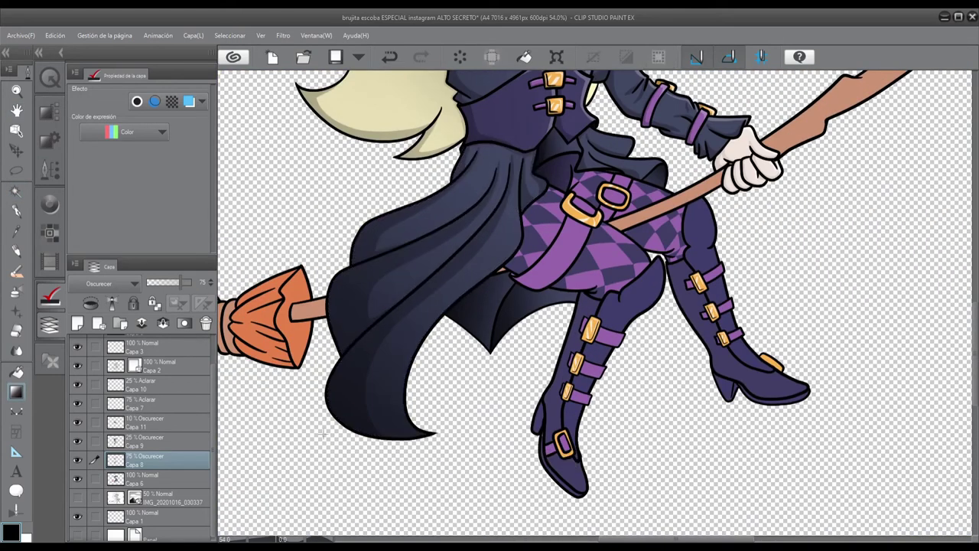
{"action": "scroll", "coordinate": [689, 84], "scroll_direction": "up", "scroll_amount": 4}
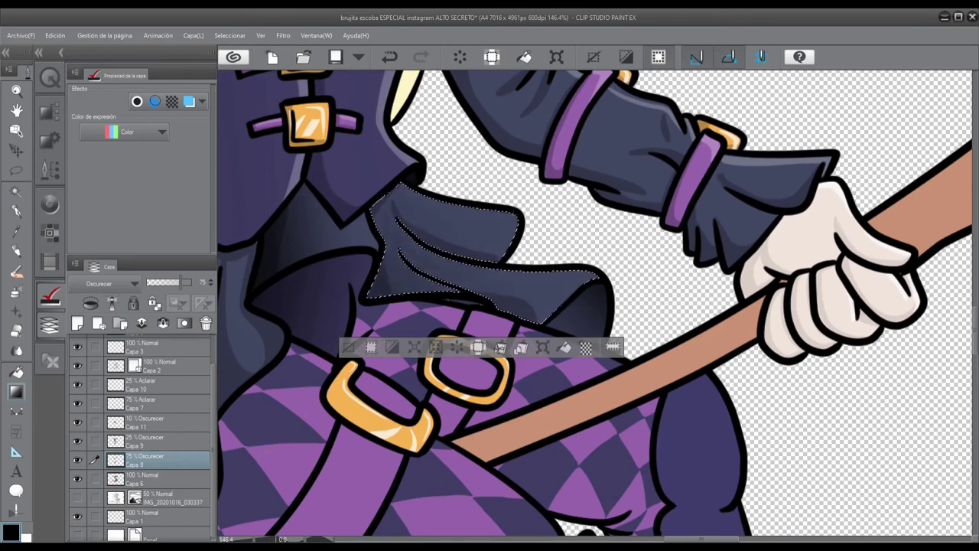
{"action": "scroll", "coordinate": [497, 334], "scroll_direction": "down", "scroll_amount": 3}
Paint light highlights along the skirt's front fold and the edges of the front waist flap on Capa 10.
{"action": "left_click", "coordinate": [153, 383]}
{"action": "key", "text": "b"}
{"action": "scroll", "coordinate": [489, 329], "scroll_direction": "up", "scroll_amount": 4}
{"action": "left_click_drag", "start_coordinate": [494, 239], "coordinate": [486, 478]}
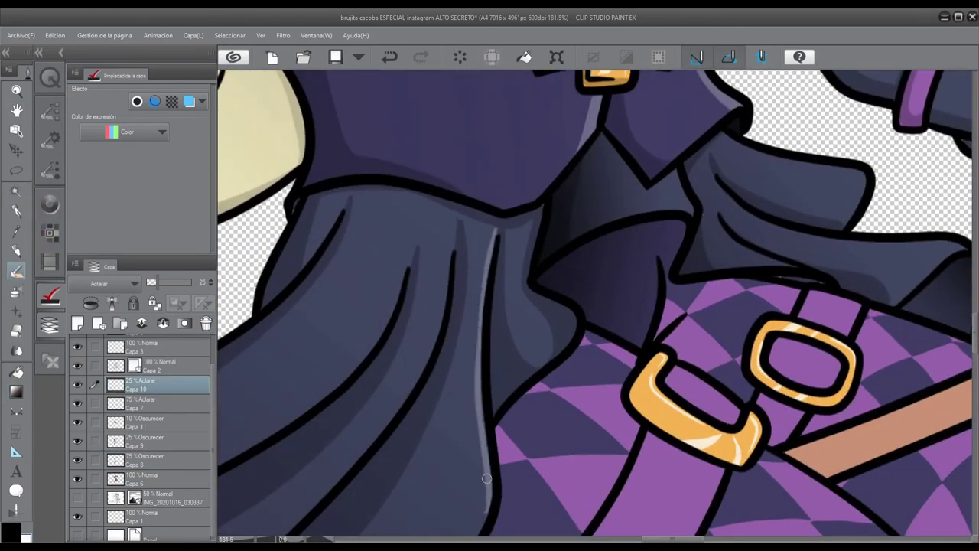
{"action": "left_click", "coordinate": [578, 165], "text": "ctrl+shift"}
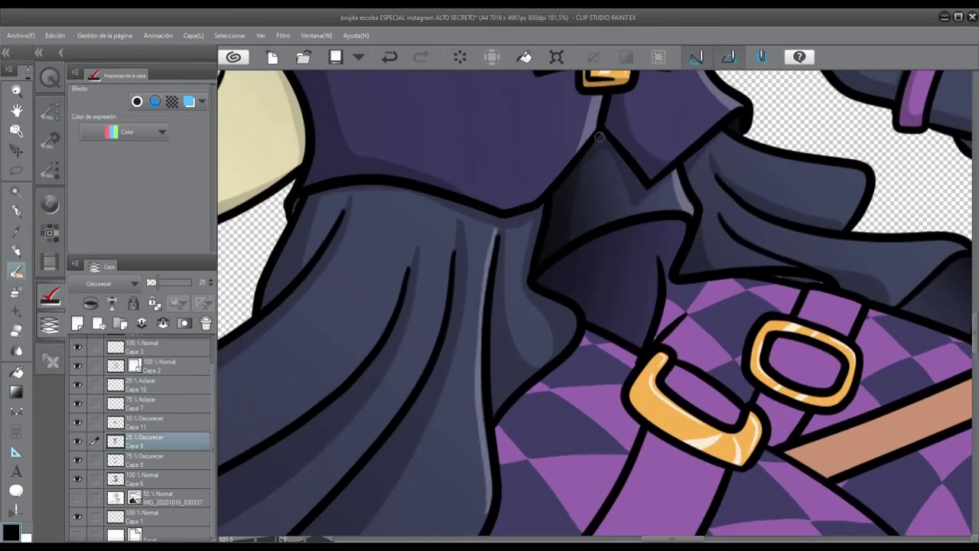
{"action": "left_click", "coordinate": [195, 386]}
{"action": "left_click_drag", "start_coordinate": [730, 201], "coordinate": [944, 252]}
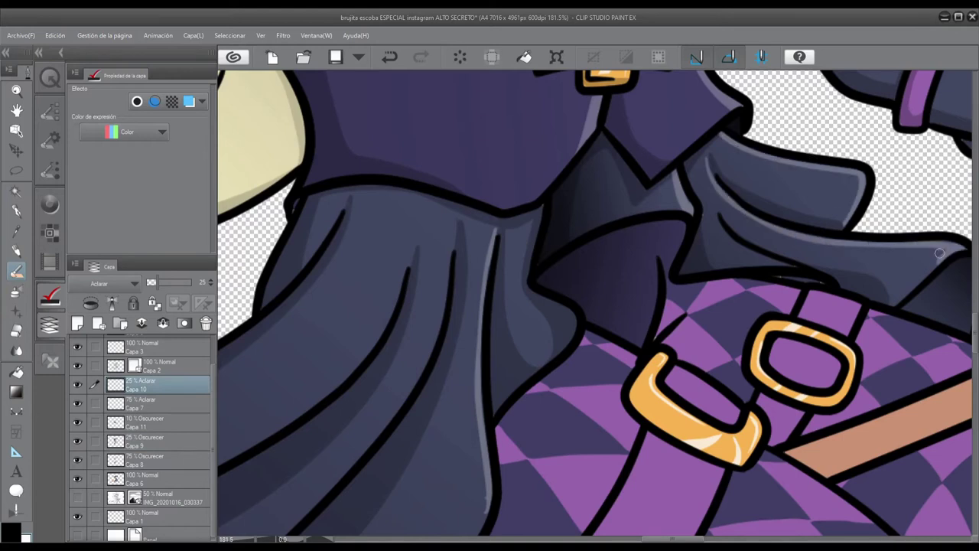
Continue the Capa 10 highlight down the long skirt's inner edge toward the curved hem.
{"action": "scroll", "coordinate": [584, 193], "scroll_direction": "down", "scroll_amount": 5}
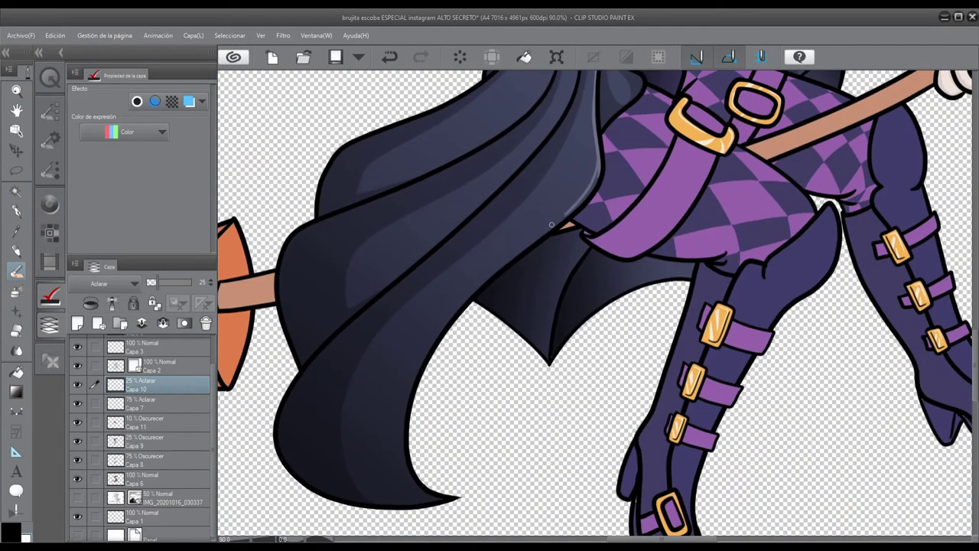
{"action": "left_click_drag", "start_coordinate": [519, 259], "coordinate": [435, 334]}
{"action": "left_click", "coordinate": [16, 272]}
{"action": "scroll", "coordinate": [404, 419], "scroll_direction": "up", "scroll_amount": 2}
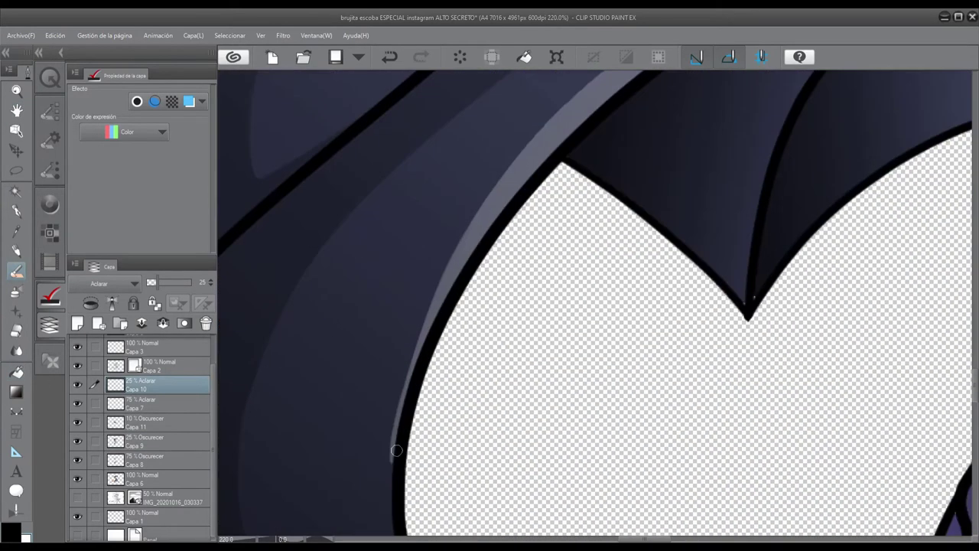
{"action": "scroll", "coordinate": [404, 419], "scroll_direction": "down", "scroll_amount": 4}
{"action": "scroll", "coordinate": [404, 418], "scroll_direction": "up", "scroll_amount": 3}
Paint shadows beside the hair locks on the dress's chest and raised-arm shoulder on Capa 9.
{"action": "scroll", "coordinate": [391, 188], "scroll_direction": "up", "scroll_amount": 5}
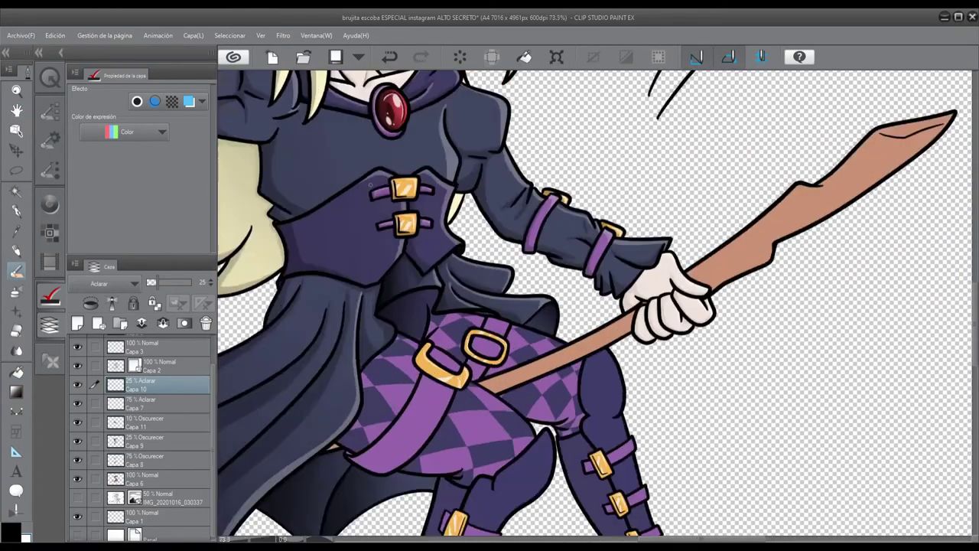
{"action": "left_click", "coordinate": [456, 158], "text": "ctrl+shift"}
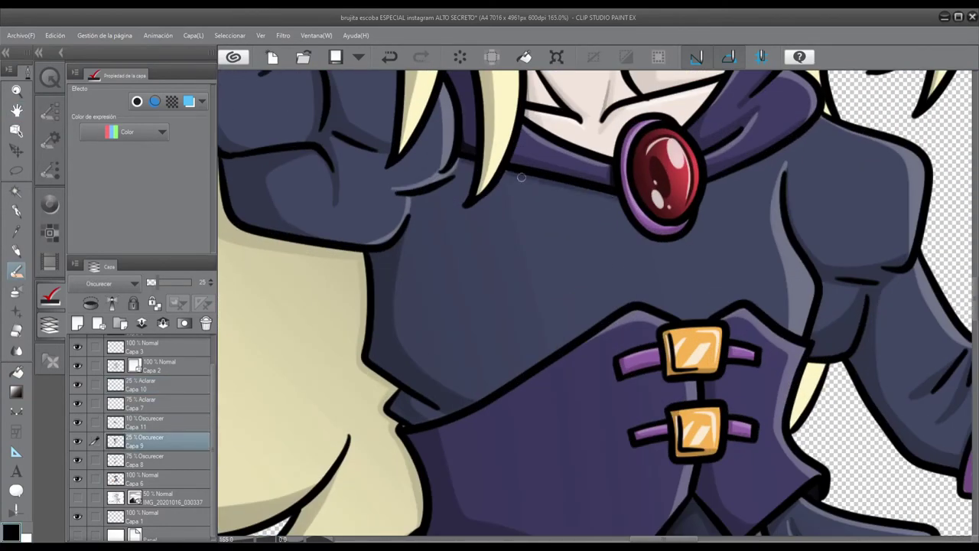
{"action": "left_click_drag", "start_coordinate": [463, 191], "coordinate": [486, 344]}
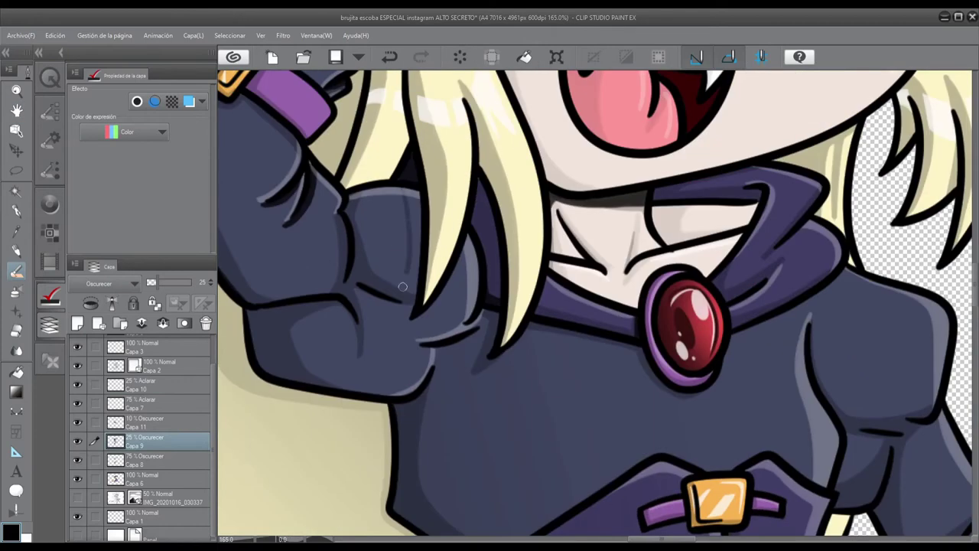
{"action": "key", "text": "g"}
{"action": "scroll", "coordinate": [365, 330], "scroll_direction": "down", "scroll_amount": 3}
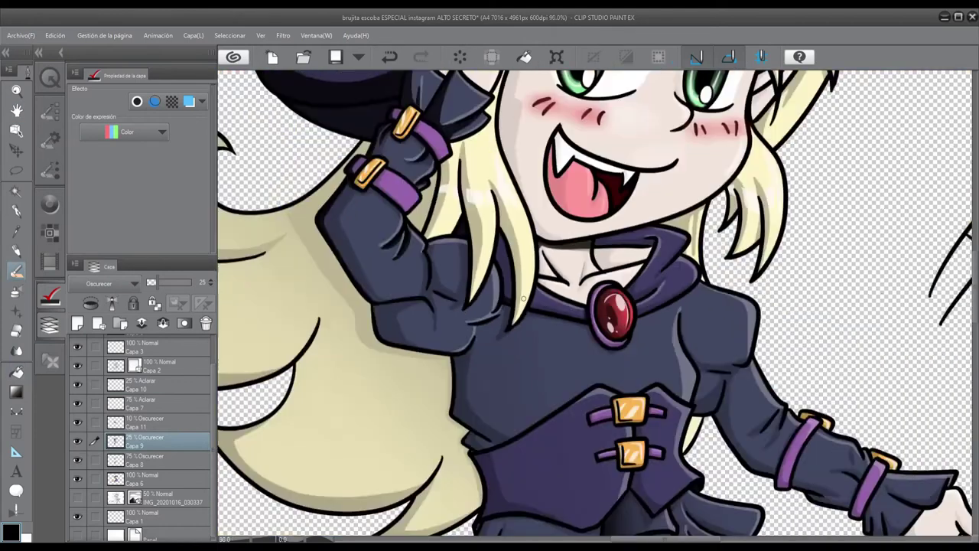
Shade the edges of the two gold belt buckles on the shorts on Capa 9.
{"action": "left_click_drag", "start_coordinate": [643, 429], "coordinate": [409, 264]}
{"action": "scroll", "coordinate": [407, 260], "scroll_direction": "up", "scroll_amount": 4}
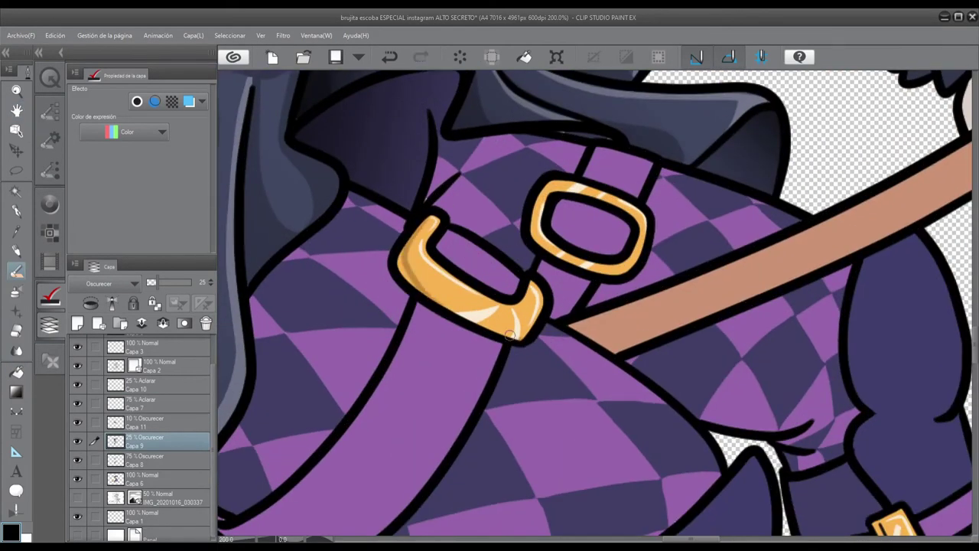
{"action": "left_click_drag", "start_coordinate": [418, 407], "coordinate": [529, 286]}
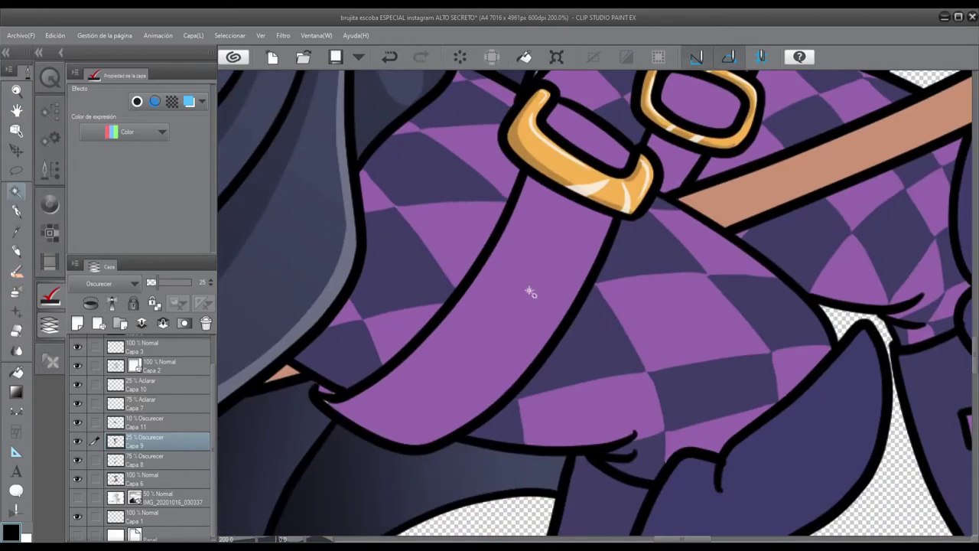
Select the purple belt pieces around the gold buckles and darken them with black gradients on Capa 8.
{"action": "left_click", "coordinate": [529, 286]}
{"action": "left_click", "coordinate": [146, 459]}
{"action": "left_click_drag", "start_coordinate": [359, 429], "coordinate": [604, 121]}
{"action": "key", "text": "ctrl+d"}
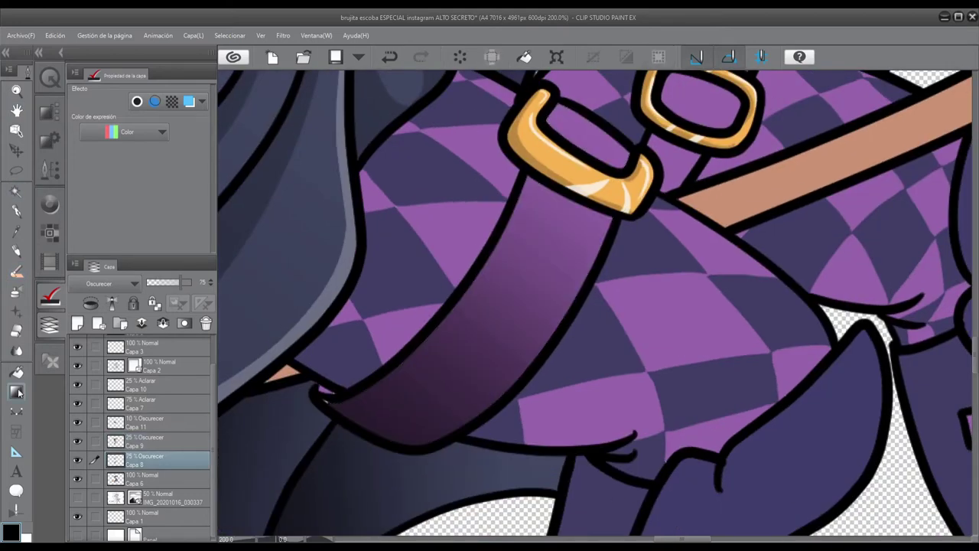
{"action": "scroll", "coordinate": [609, 273], "scroll_direction": "down", "scroll_amount": 3}
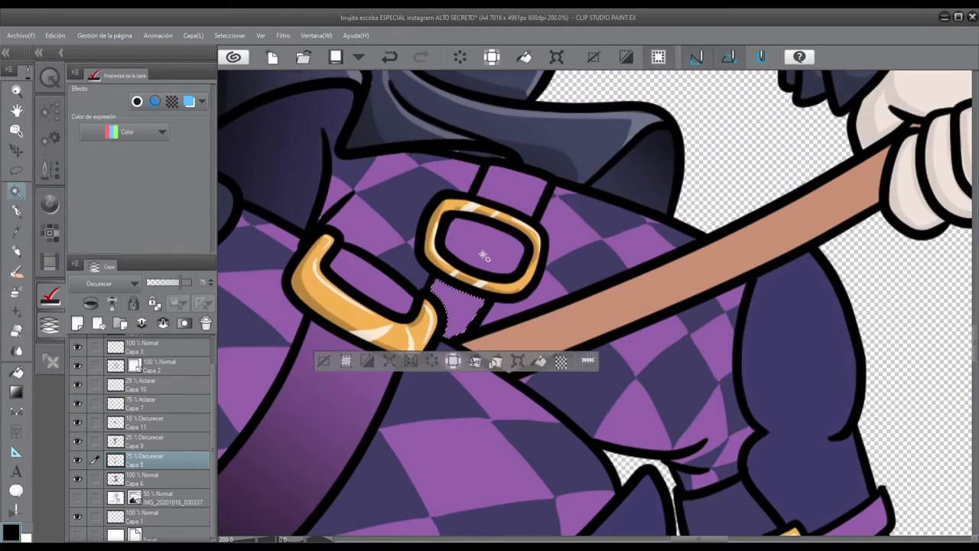
{"action": "scroll", "coordinate": [522, 383], "scroll_direction": "down", "scroll_amount": 2}
Paint shadows on the belts under the buckles and along the shorts' upper folds on Capa 9.
{"action": "left_click", "coordinate": [146, 441]}
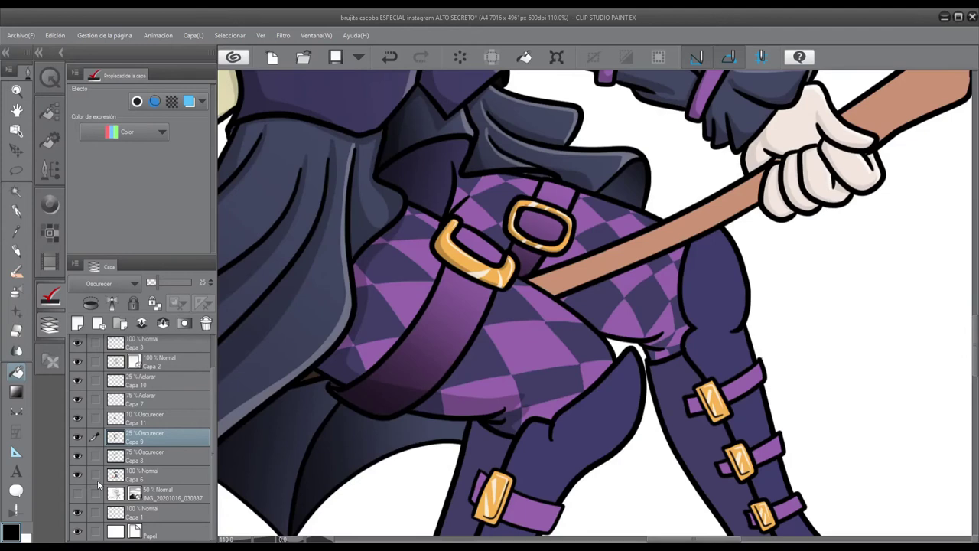
{"action": "scroll", "coordinate": [461, 197], "scroll_direction": "up", "scroll_amount": 4}
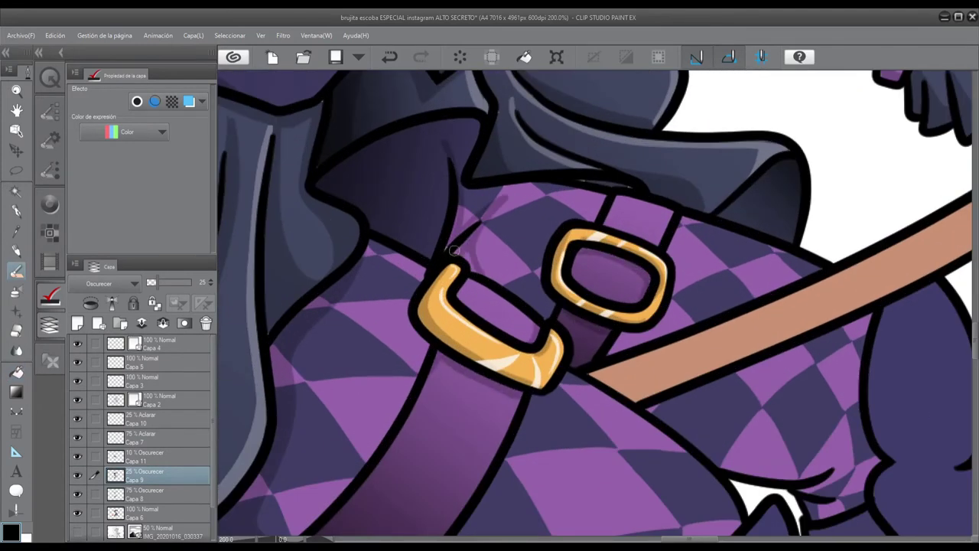
{"action": "scroll", "coordinate": [486, 272], "scroll_direction": "down", "scroll_amount": 2}
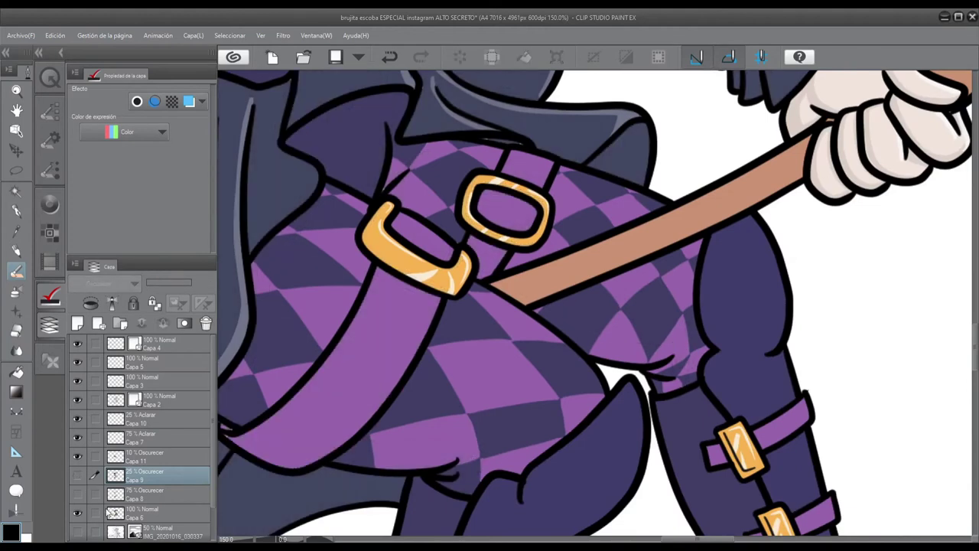
With Capa 6 and Capa 8 temporarily hidden, outline and fill shadows along the lower edges of the shorts on Capa 9.
{"action": "scroll", "coordinate": [137, 459], "scroll_direction": "down", "scroll_amount": 1}
{"action": "left_click_drag", "start_coordinate": [77, 493], "coordinate": [77, 456]}
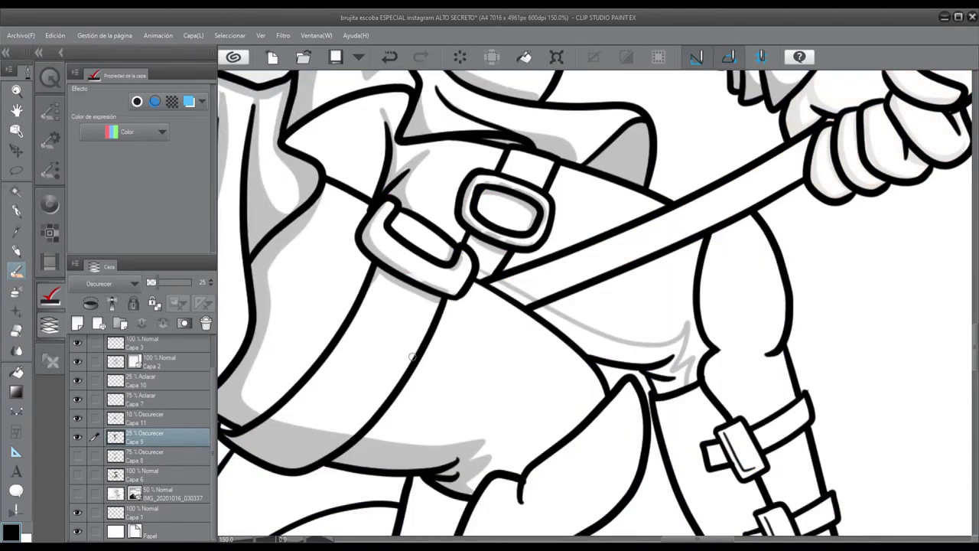
{"action": "mouse_move", "coordinate": [539, 316]}
{"action": "left_mouse_down"}
{"action": "mouse_move", "coordinate": [662, 359]}
{"action": "mouse_move", "coordinate": [667, 390]}
{"action": "left_mouse_up"}
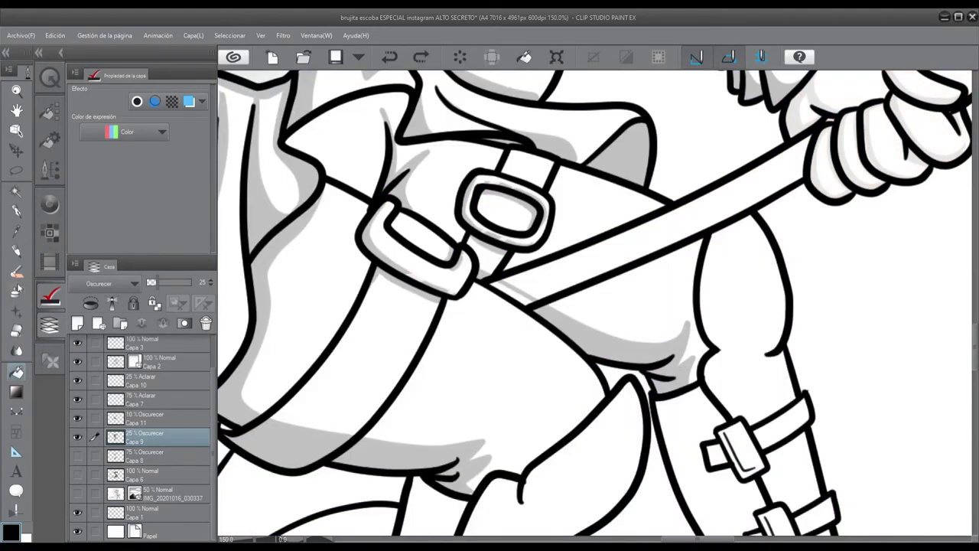
{"action": "key", "text": "e"}
{"action": "scroll", "coordinate": [656, 350], "scroll_direction": "up", "scroll_amount": 3}
{"action": "scroll", "coordinate": [350, 229], "scroll_direction": "down", "scroll_amount": 1}
{"action": "scroll", "coordinate": [350, 228], "scroll_direction": "down", "scroll_amount": 2}
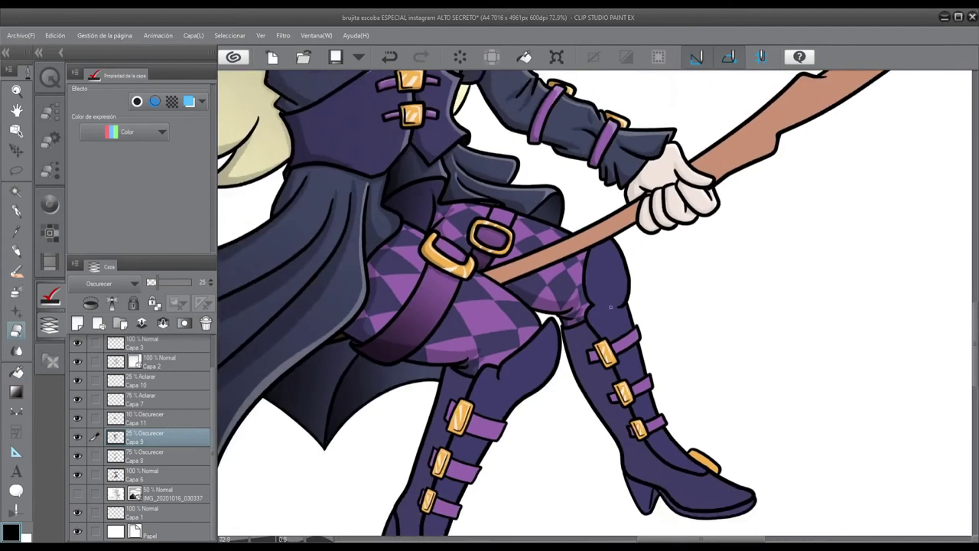
Hide Capa 6, select the shorts' left leg area and darken it with a black gradient toward the skirt.
{"action": "scroll", "coordinate": [673, 203], "scroll_direction": "up", "scroll_amount": 1}
{"action": "left_click", "coordinate": [77, 474]}
{"action": "key", "text": "w"}
{"action": "left_click", "coordinate": [383, 252]}
{"action": "key", "text": "ctrl+z"}
{"action": "key", "text": "ctrl+z"}
{"action": "key", "text": "ctrl+y"}
{"action": "left_click_drag", "start_coordinate": [505, 246], "coordinate": [279, 472]}
Select the shorts' other leg area, darken it with a black gradient and show Capa 6 again.
{"action": "key", "text": "w"}
{"action": "left_click", "coordinate": [597, 169]}
{"action": "key", "text": "g"}
{"action": "left_click_drag", "start_coordinate": [601, 174], "coordinate": [497, 393]}
{"action": "scroll", "coordinate": [497, 306], "scroll_direction": "down", "scroll_amount": 3}
{"action": "left_click", "coordinate": [78, 474]}
Shade the gold buckles and purple straps on the left boot's shaft on Capa 9.
{"action": "scroll", "coordinate": [459, 344], "scroll_direction": "up", "scroll_amount": 5}
{"action": "left_click", "coordinate": [153, 436]}
{"action": "left_click_drag", "start_coordinate": [415, 392], "coordinate": [385, 380]}
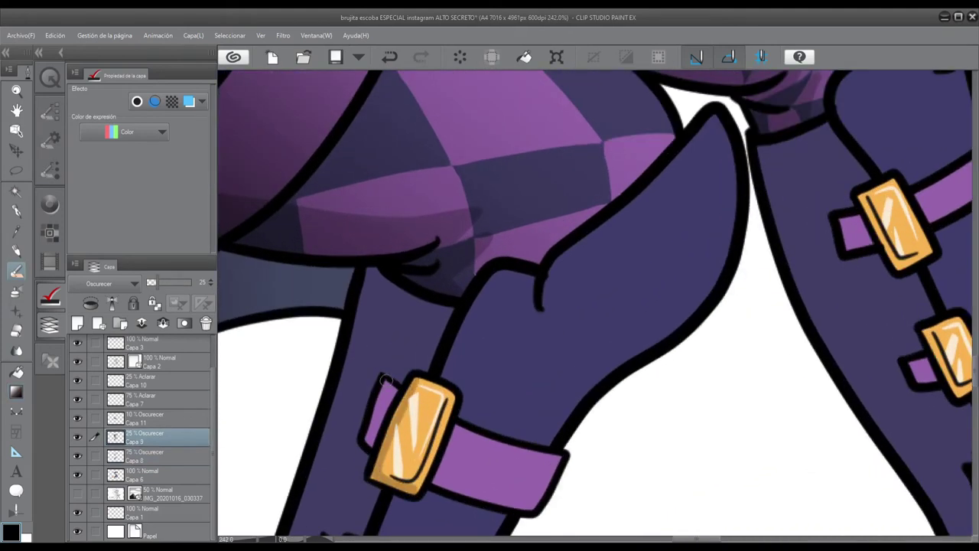
{"action": "left_click_drag", "start_coordinate": [449, 437], "coordinate": [375, 256]}
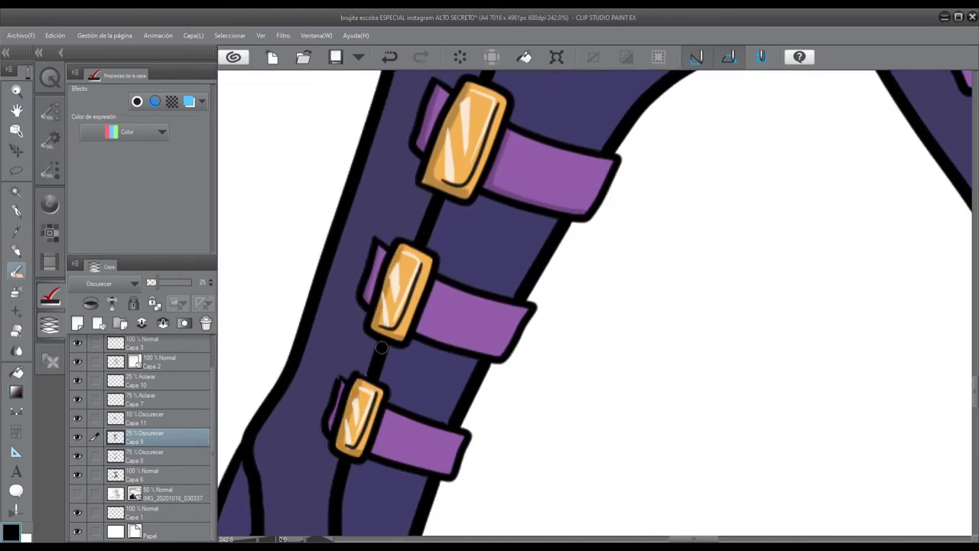
Shade the gold buckles and purple straps of the right boot on Capa 9.
{"action": "scroll", "coordinate": [536, 306], "scroll_direction": "up", "scroll_amount": 2}
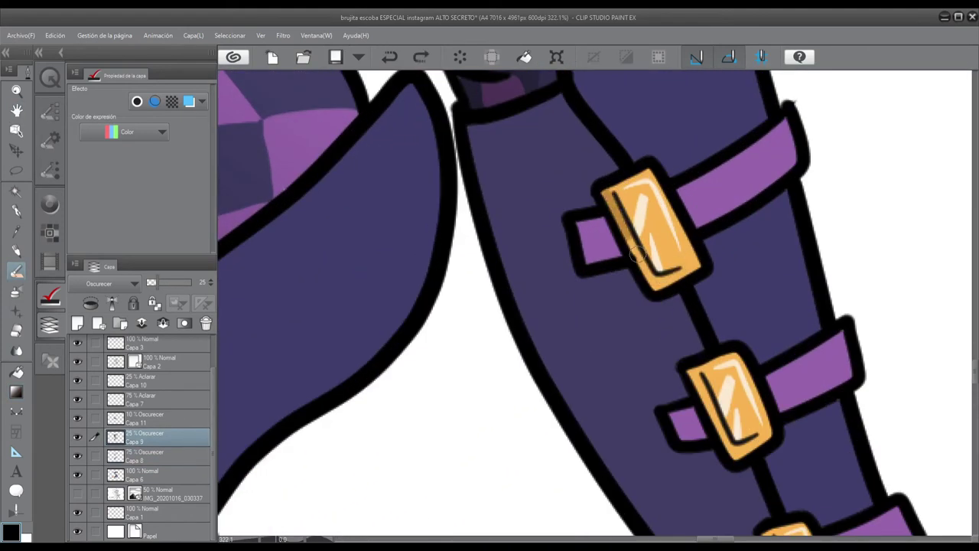
{"action": "left_click_drag", "start_coordinate": [581, 230], "coordinate": [616, 256]}
{"action": "left_click_drag", "start_coordinate": [791, 161], "coordinate": [688, 213]}
{"action": "left_click_drag", "start_coordinate": [671, 414], "coordinate": [757, 459]}
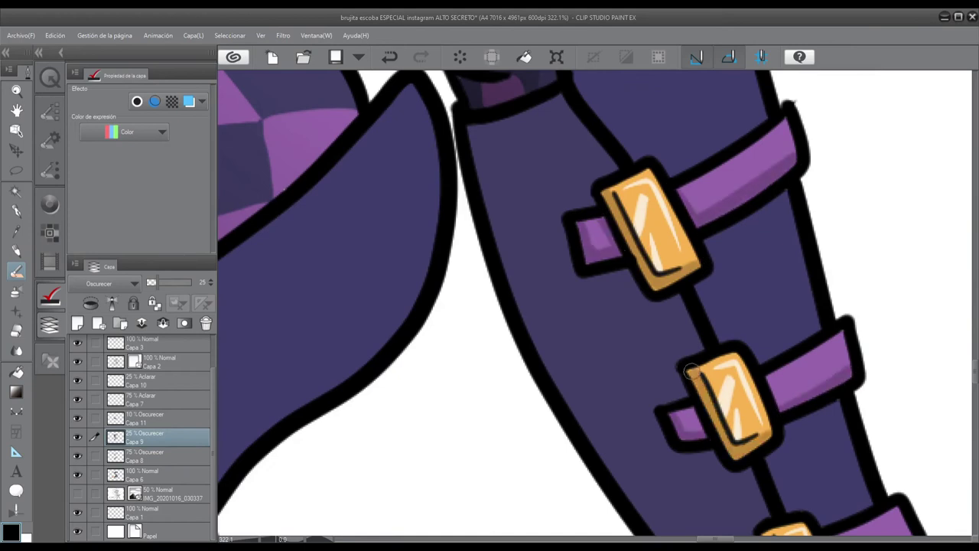
{"action": "left_click_drag", "start_coordinate": [676, 147], "coordinate": [649, 267]}
{"action": "left_click_drag", "start_coordinate": [597, 336], "coordinate": [650, 406]}
{"action": "left_click_drag", "start_coordinate": [680, 337], "coordinate": [757, 375]}
Darken the boots' main purple surfaces with black gradients on Capa 8.
{"action": "scroll", "coordinate": [578, 325], "scroll_direction": "down", "scroll_amount": 3}
{"action": "scroll", "coordinate": [578, 325], "scroll_direction": "down", "scroll_amount": 2}
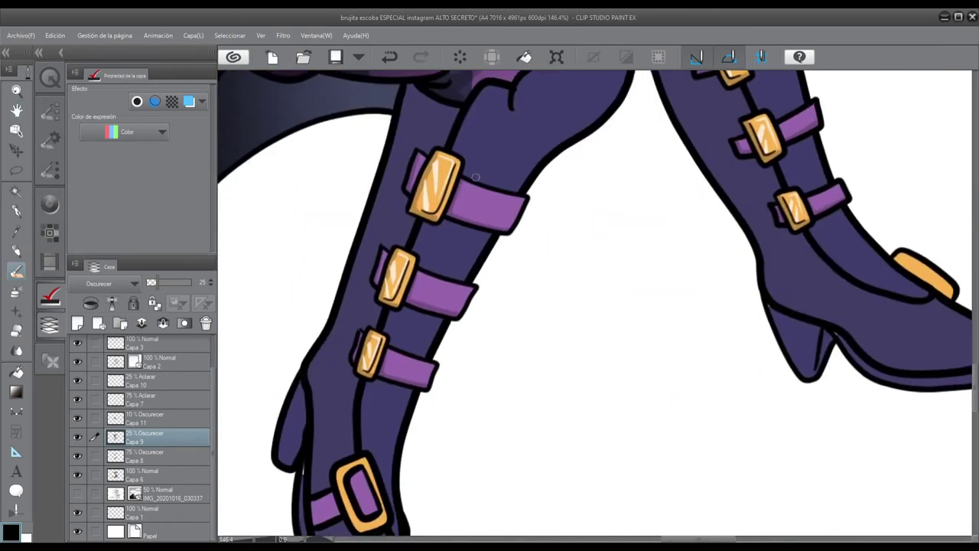
{"action": "left_click", "coordinate": [393, 284]}
{"action": "left_click", "coordinate": [153, 455]}
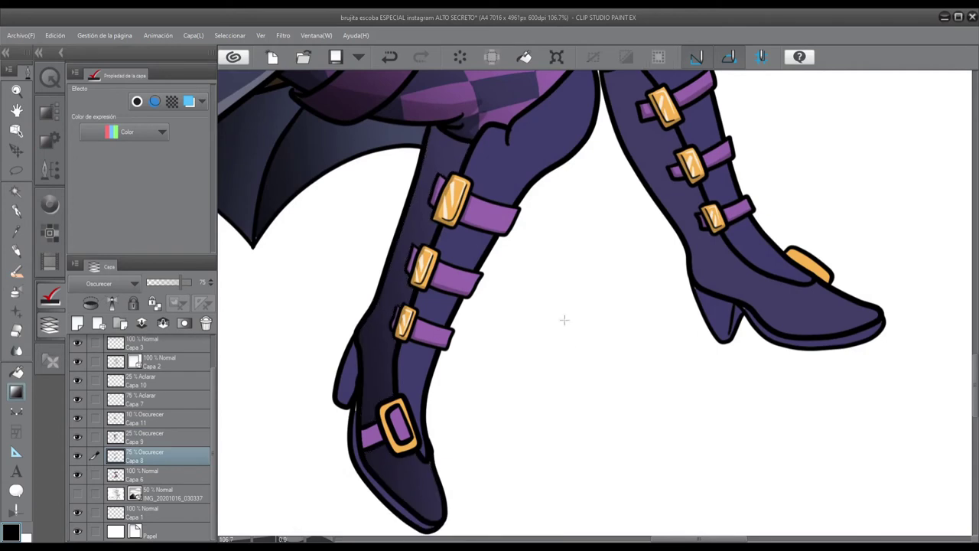
{"action": "left_click_drag", "start_coordinate": [564, 321], "coordinate": [523, 391]}
{"action": "key", "text": "ctrl+d"}
Darken the left boot's heel and sole with black gradients on Capa 8, redoing the heel's gradient.
{"action": "scroll", "coordinate": [781, 299], "scroll_direction": "up", "scroll_amount": 2}
{"action": "left_click_drag", "start_coordinate": [425, 356], "coordinate": [397, 440]}
{"action": "left_click_drag", "start_coordinate": [486, 393], "coordinate": [489, 225]}
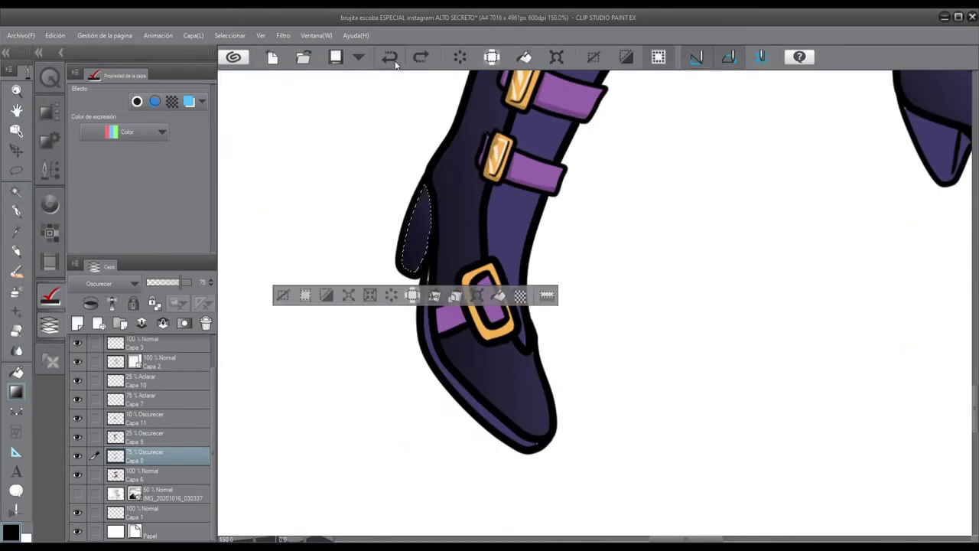
{"action": "mouse_move", "coordinate": [426, 282]}
{"action": "left_mouse_down"}
{"action": "mouse_move", "coordinate": [532, 444]}
{"action": "mouse_move", "coordinate": [427, 369]}
{"action": "left_mouse_up"}
{"action": "key", "text": "ctrl+d"}
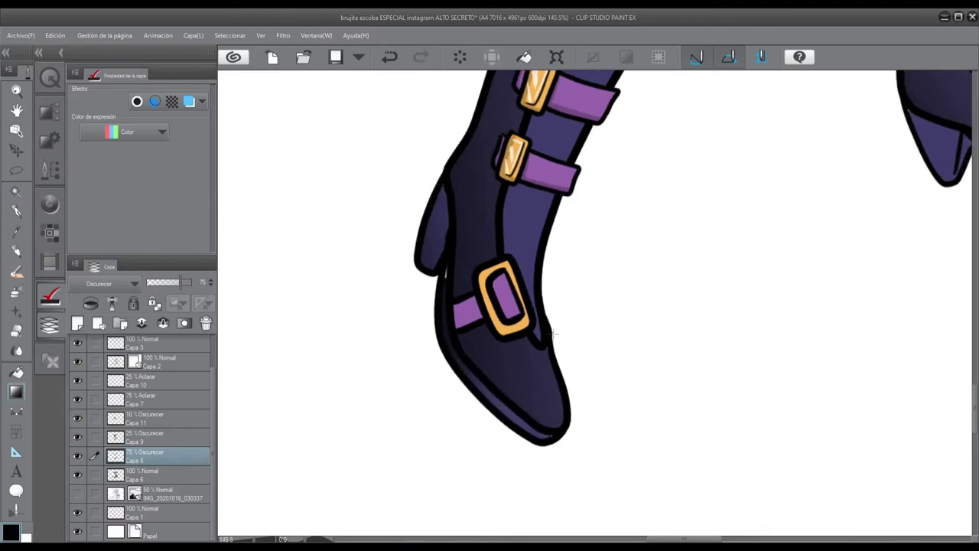
Paint bright white highlight strokes on the toes of both boots on Capa 7.
{"action": "scroll", "coordinate": [448, 314], "scroll_direction": "up", "scroll_amount": 3}
{"action": "left_click", "coordinate": [160, 475]}
{"action": "key", "text": "b"}
{"action": "left_click", "coordinate": [208, 454]}
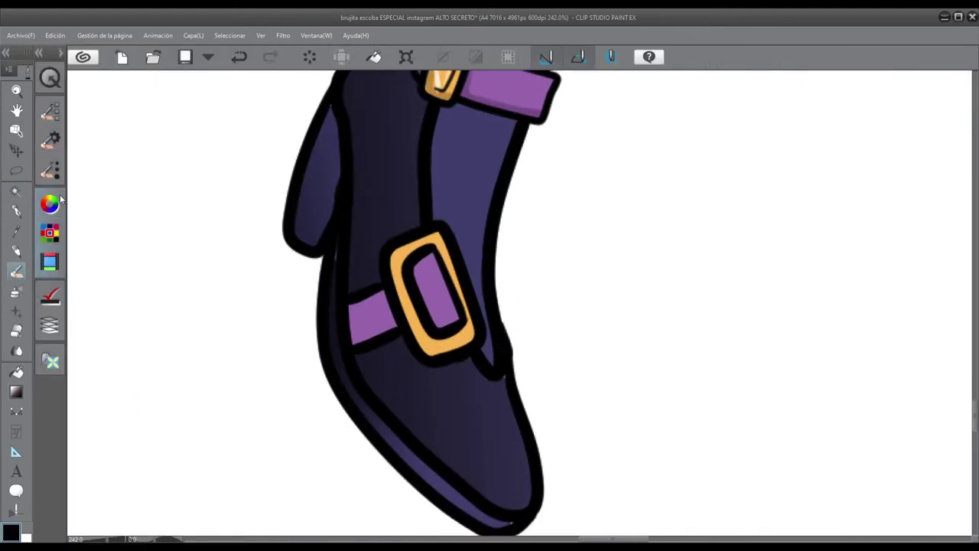
{"action": "key", "text": "alt+bracketright"}
{"action": "key", "text": "alt+bracketright"}
{"action": "key", "text": "alt+bracketright"}
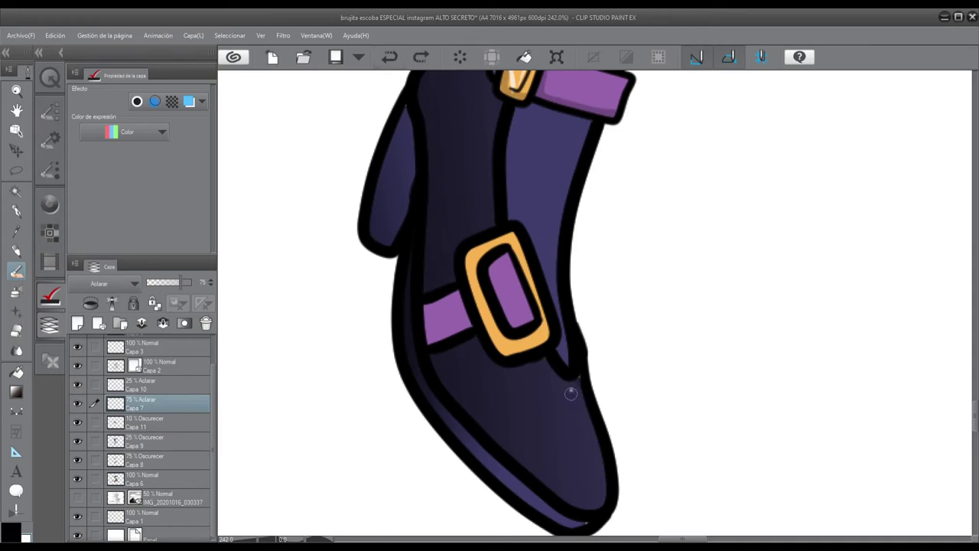
{"action": "left_click_drag", "start_coordinate": [593, 482], "coordinate": [603, 200]}
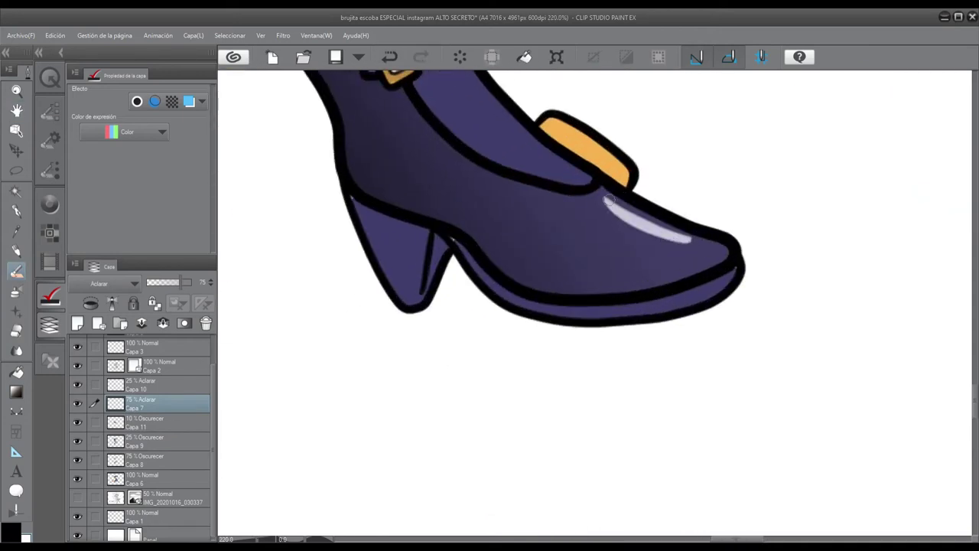
{"action": "left_click_drag", "start_coordinate": [719, 252], "coordinate": [285, 308]}
Shade and highlight the gold foot buckles of both boots, using Capa 9 for shadows and Capa 7 for highlights.
{"action": "key", "text": "alt+bracketleft"}
{"action": "key", "text": "alt+bracketleft"}
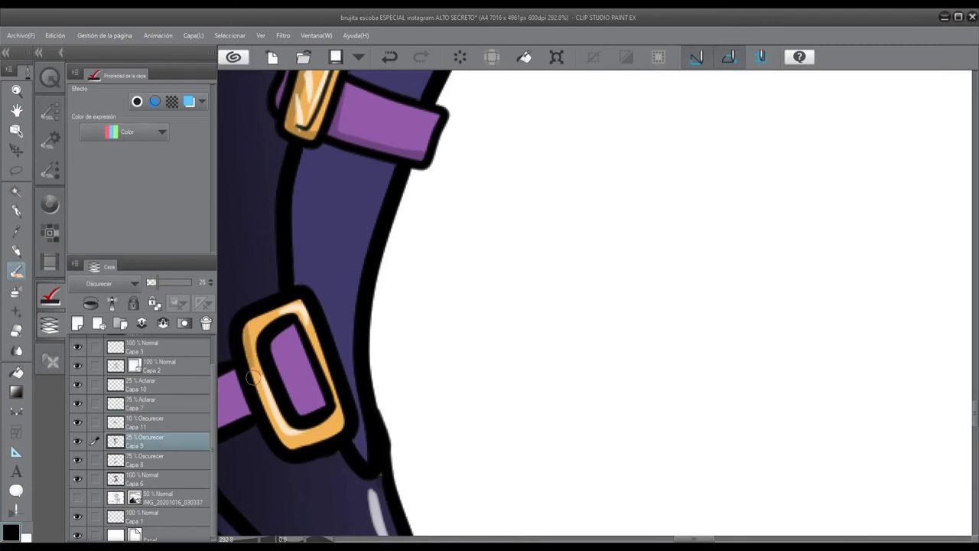
{"action": "left_click_drag", "start_coordinate": [301, 430], "coordinate": [514, 448]}
{"action": "key", "text": "alt+bracketright"}
{"action": "key", "text": "alt+bracketright"}
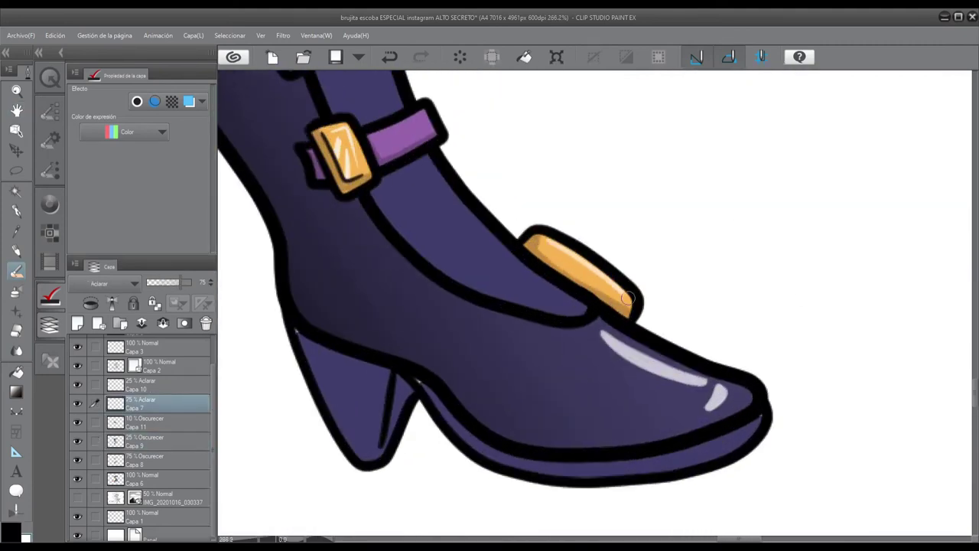
Select the right boot's heel and sole and darken them with a black gradient on Capa 8.
{"action": "key", "text": "w"}
{"action": "left_click", "coordinate": [517, 382]}
{"action": "scroll", "coordinate": [517, 382], "scroll_direction": "up", "scroll_amount": 5}
{"action": "scroll", "coordinate": [463, 371], "scroll_direction": "down", "scroll_amount": 5}
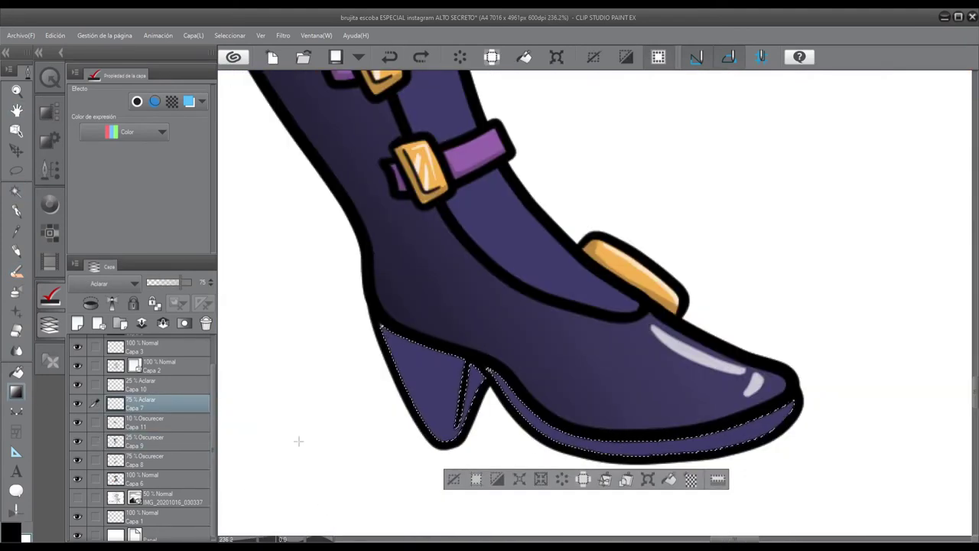
{"action": "key", "text": "alt+bracketleft"}
{"action": "key", "text": "alt+bracketleft"}
{"action": "key", "text": "alt+bracketleft"}
{"action": "key", "text": "ctrl+d"}
{"action": "key", "text": "g"}
{"action": "scroll", "coordinate": [467, 479], "scroll_direction": "down", "scroll_amount": 5}
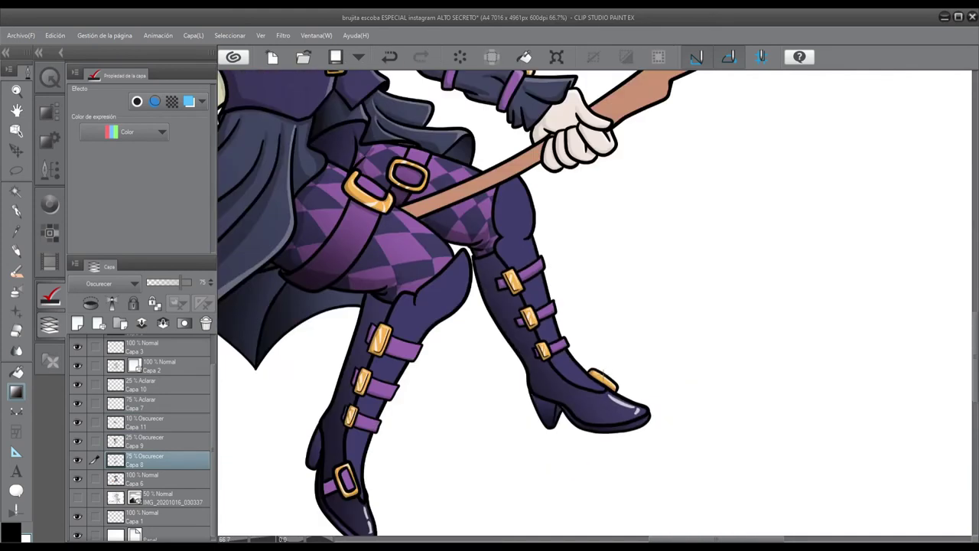
Darken the front panels of both boots with black gradients on Capa 8, selecting each panel first.
{"action": "key", "text": "w"}
{"action": "left_click", "coordinate": [336, 306]}
{"action": "key", "text": "g"}
{"action": "left_click_drag", "start_coordinate": [283, 277], "coordinate": [458, 195]}
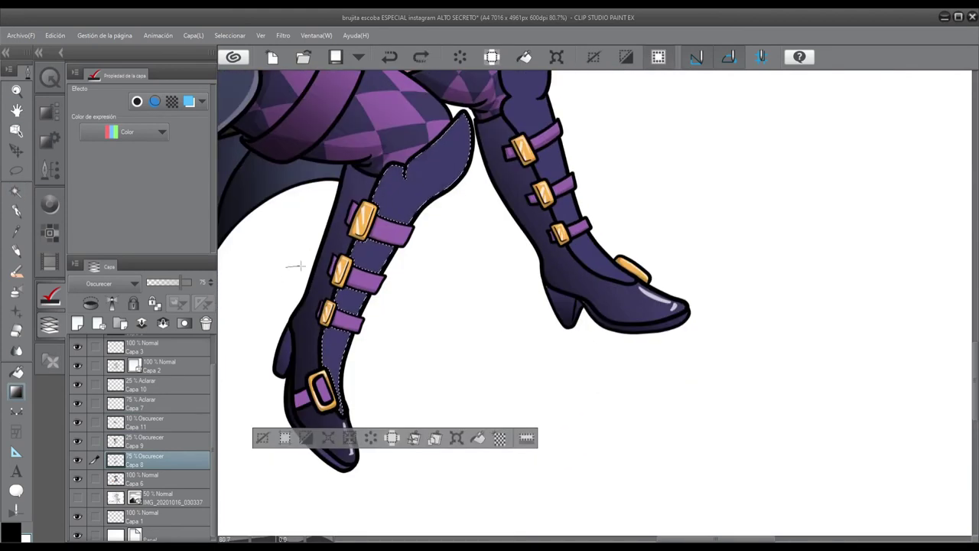
{"action": "key", "text": "ctrl+d"}
{"action": "left_click_drag", "start_coordinate": [640, 139], "coordinate": [594, 253]}
{"action": "key", "text": "w"}
{"action": "left_click", "coordinate": [571, 391]}
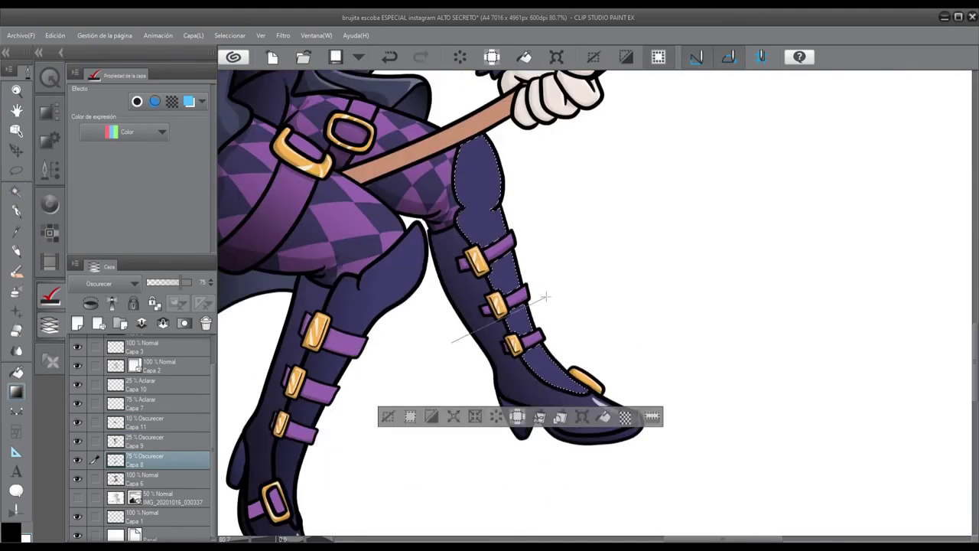
{"action": "key", "text": "ctrl+d"}
Paint a soft white highlight along the left boot's knee flap on Capa 10, replacing the stroke tried on Capa 7.
{"action": "key", "text": "alt+bracketright"}
{"action": "key", "text": "alt+bracketright"}
{"action": "key", "text": "alt+bracketright"}
{"action": "key", "text": "b"}
{"action": "scroll", "coordinate": [408, 266], "scroll_direction": "up", "scroll_amount": 3}
{"action": "left_click_drag", "start_coordinate": [423, 193], "coordinate": [371, 336]}
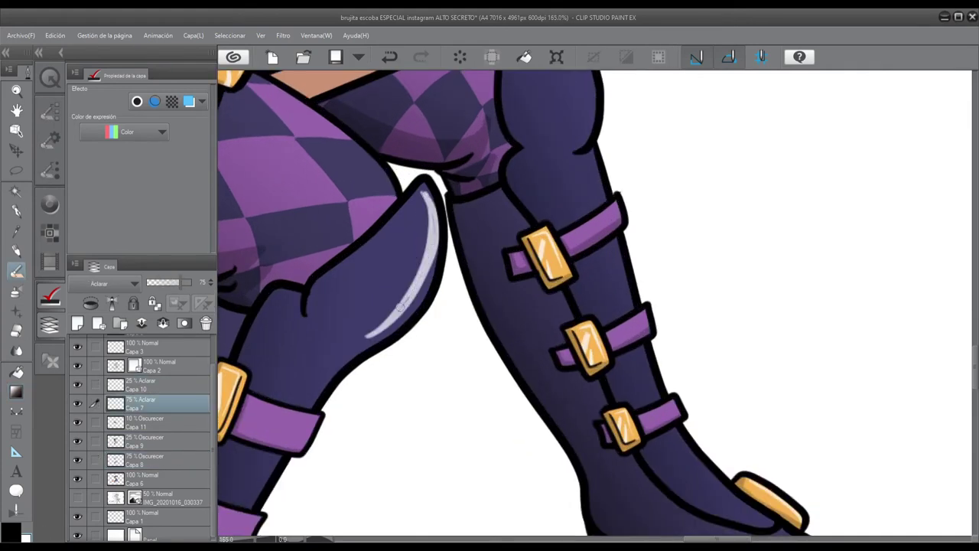
{"action": "scroll", "coordinate": [435, 336], "scroll_direction": "down", "scroll_amount": 3}
{"action": "scroll", "coordinate": [364, 393], "scroll_direction": "up", "scroll_amount": 3}
{"action": "key", "text": "alt+bracketright"}
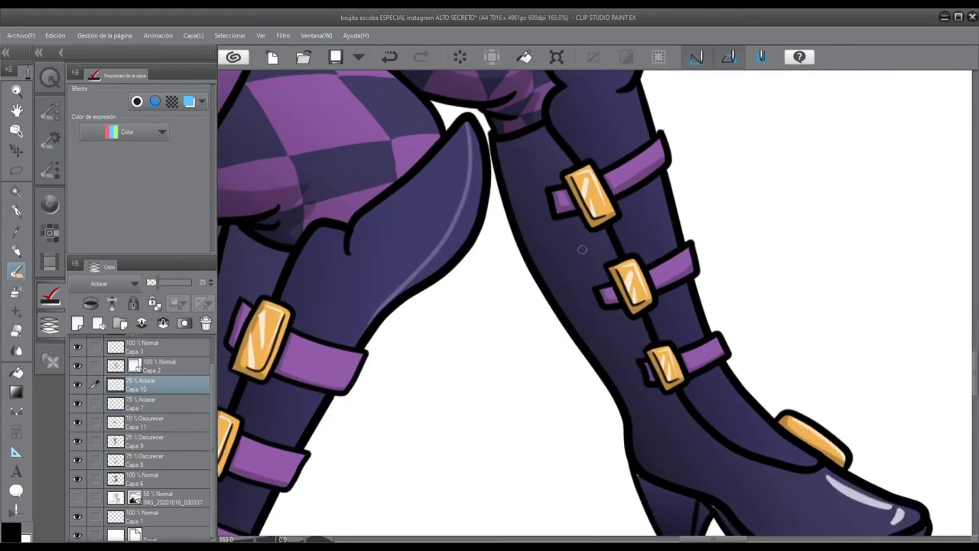
{"action": "scroll", "coordinate": [534, 182], "scroll_direction": "down", "scroll_amount": 3}
{"action": "scroll", "coordinate": [452, 444], "scroll_direction": "up", "scroll_amount": 1}
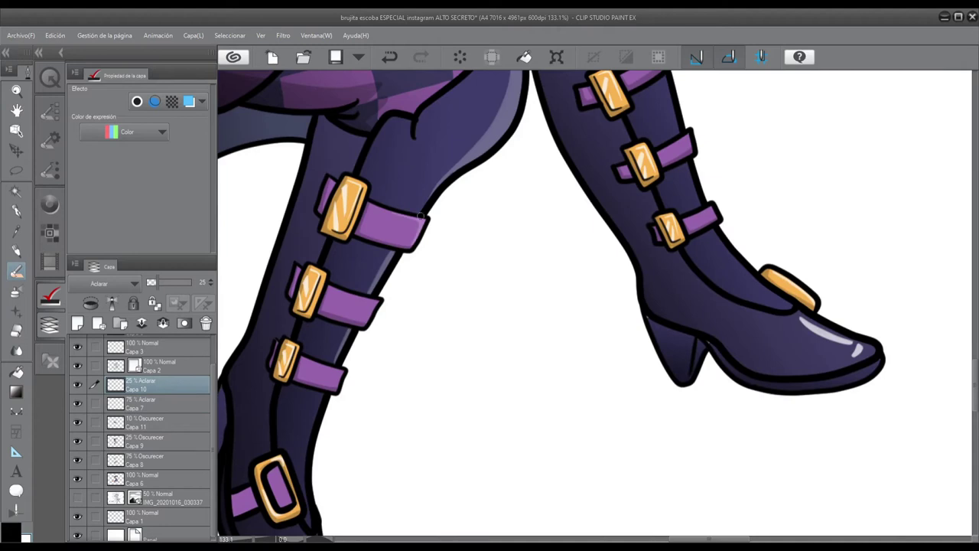
Add soft highlights to the left boot's purple straps and the front edge between them on Capa 10.
{"action": "scroll", "coordinate": [377, 298], "scroll_direction": "up", "scroll_amount": 2}
{"action": "key", "text": "ctrl+z"}
{"action": "scroll", "coordinate": [345, 426], "scroll_direction": "down", "scroll_amount": 3}
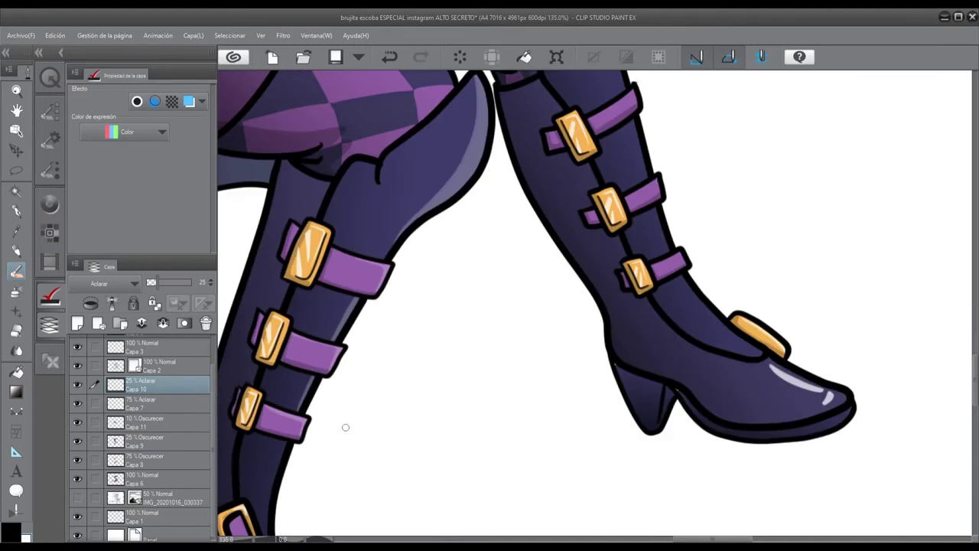
Paint soft highlights along the right boot's knee and front edge down to the foot on Capa 10.
{"action": "scroll", "coordinate": [475, 205], "scroll_direction": "up", "scroll_amount": 1}
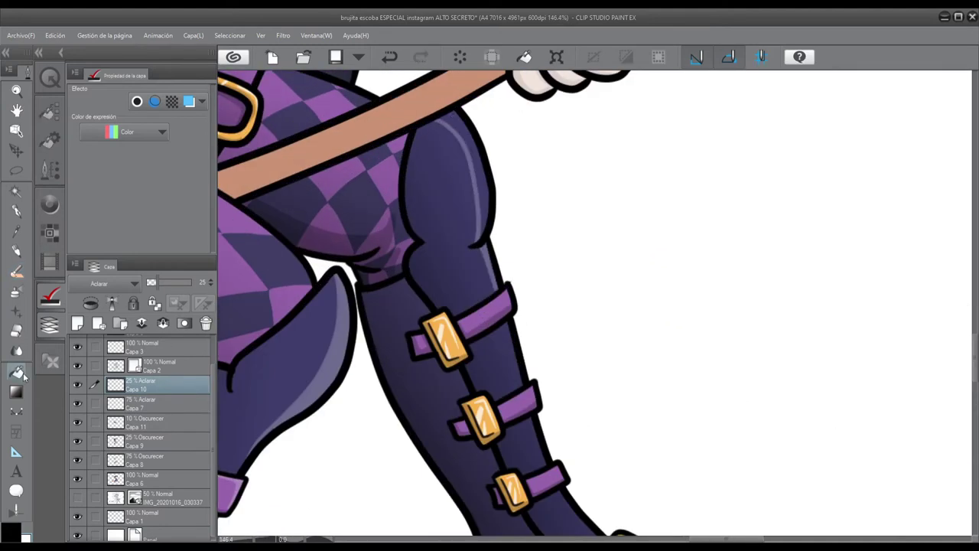
{"action": "left_click", "coordinate": [16, 272]}
{"action": "scroll", "coordinate": [459, 344], "scroll_direction": "down", "scroll_amount": 3}
{"action": "scroll", "coordinate": [581, 435], "scroll_direction": "up", "scroll_amount": 1}
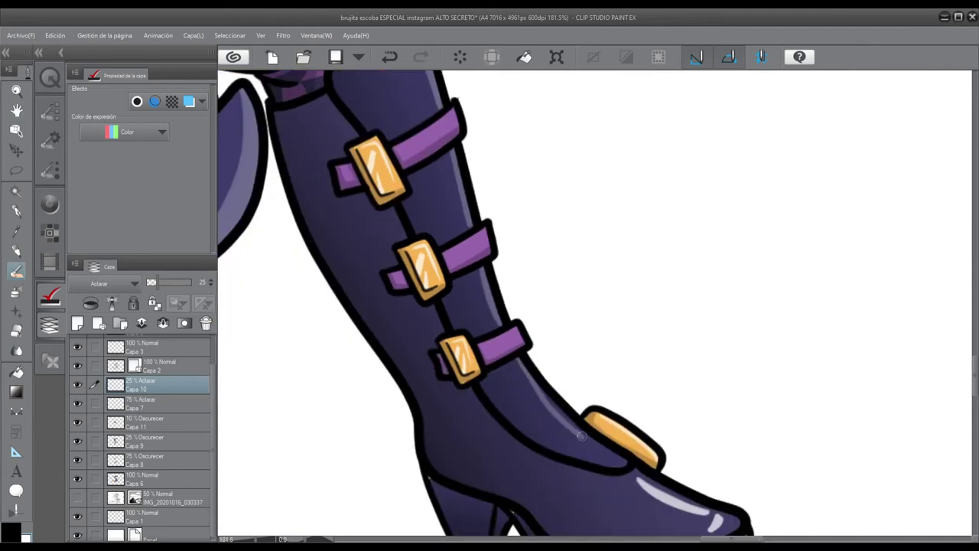
{"action": "scroll", "coordinate": [463, 123], "scroll_direction": "up", "scroll_amount": 1}
{"action": "scroll", "coordinate": [604, 344], "scroll_direction": "down", "scroll_amount": 3}
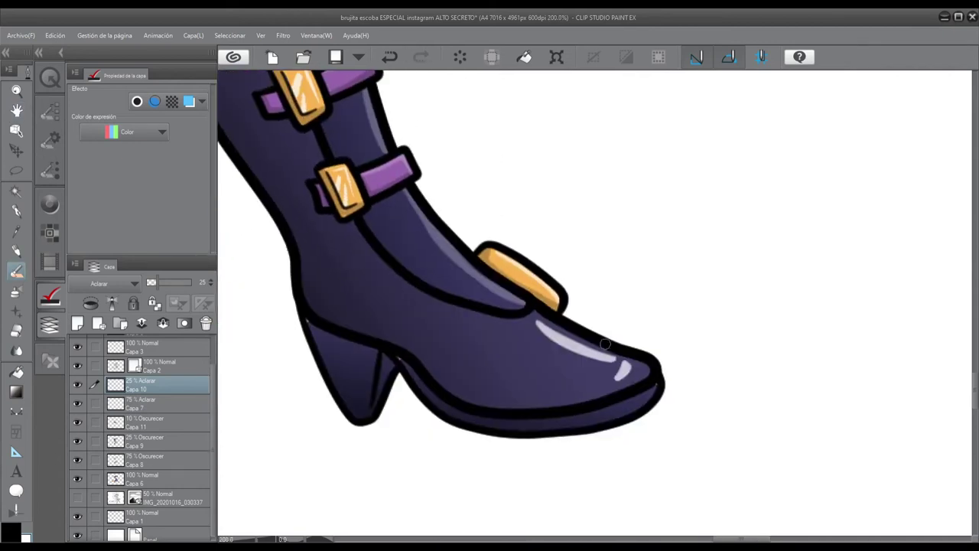
Highlight the left boot's lower front edge and toe on Capa 10.
{"action": "scroll", "coordinate": [640, 414], "scroll_direction": "down", "scroll_amount": 2}
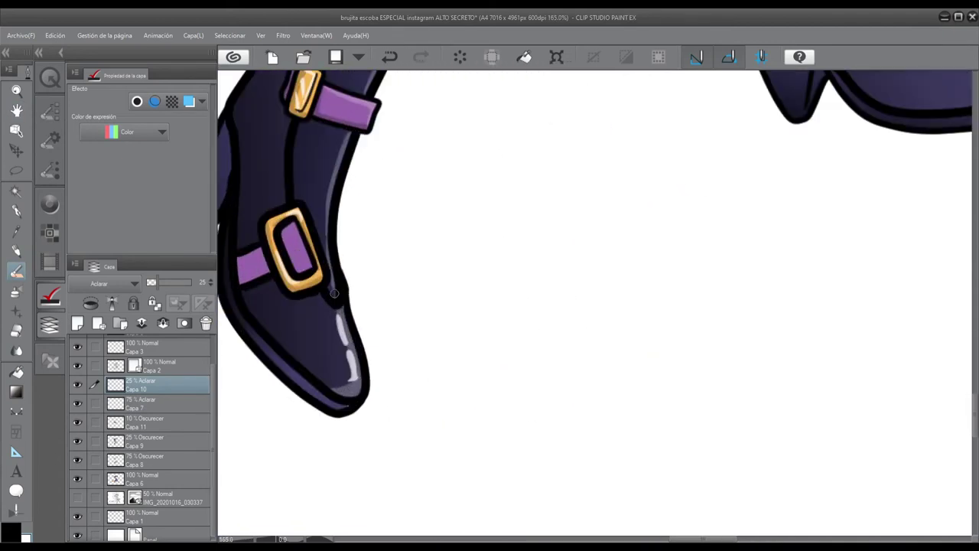
{"action": "scroll", "coordinate": [334, 293], "scroll_direction": "down", "scroll_amount": 3}
{"action": "scroll", "coordinate": [489, 230], "scroll_direction": "up", "scroll_amount": 3}
Hide the Papel layer and paint soft highlights along the thighs of the checkered shorts on Capa 10.
{"action": "left_click", "coordinate": [77, 479]}
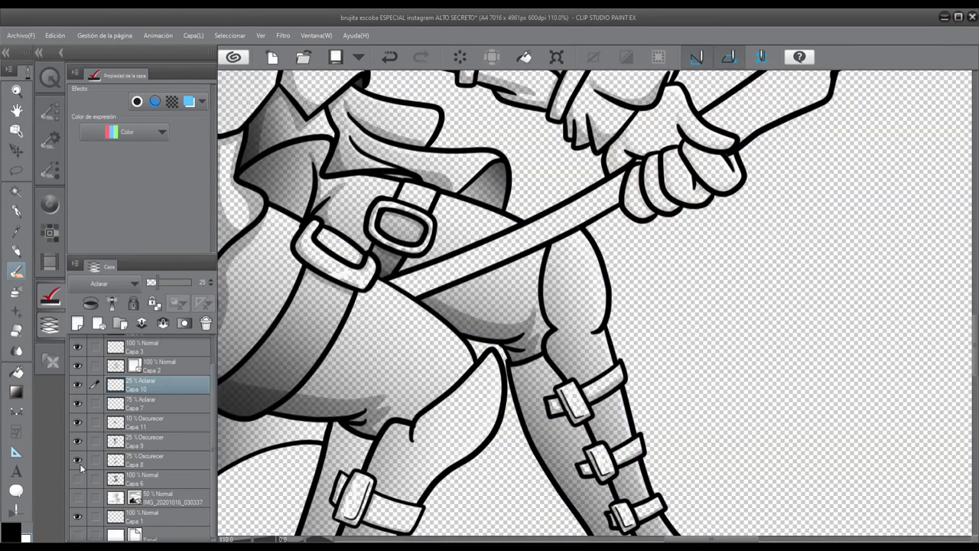
{"action": "left_click", "coordinate": [78, 477]}
{"action": "scroll", "coordinate": [252, 211], "scroll_direction": "up", "scroll_amount": 3}
{"action": "scroll", "coordinate": [441, 341], "scroll_direction": "down", "scroll_amount": 2}
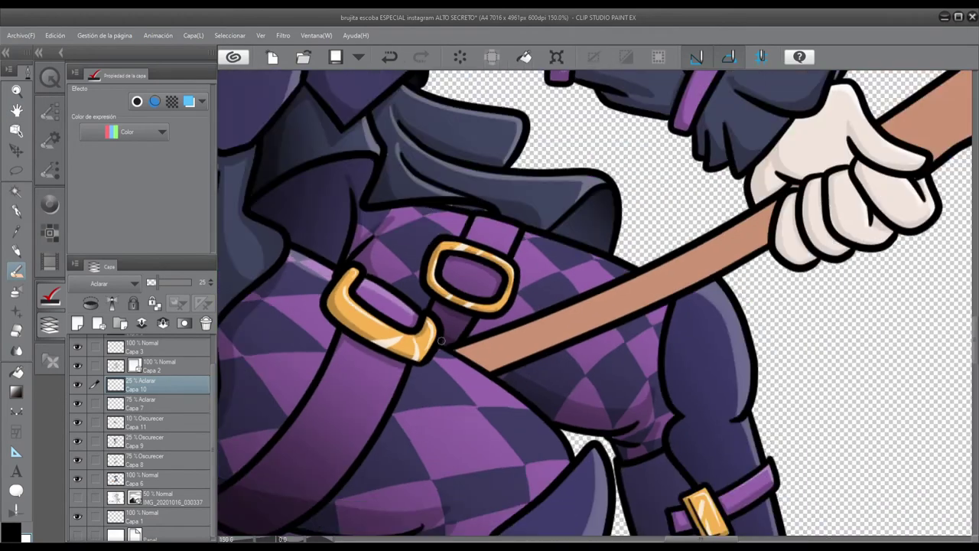
{"action": "left_click_drag", "start_coordinate": [534, 233], "coordinate": [641, 266]}
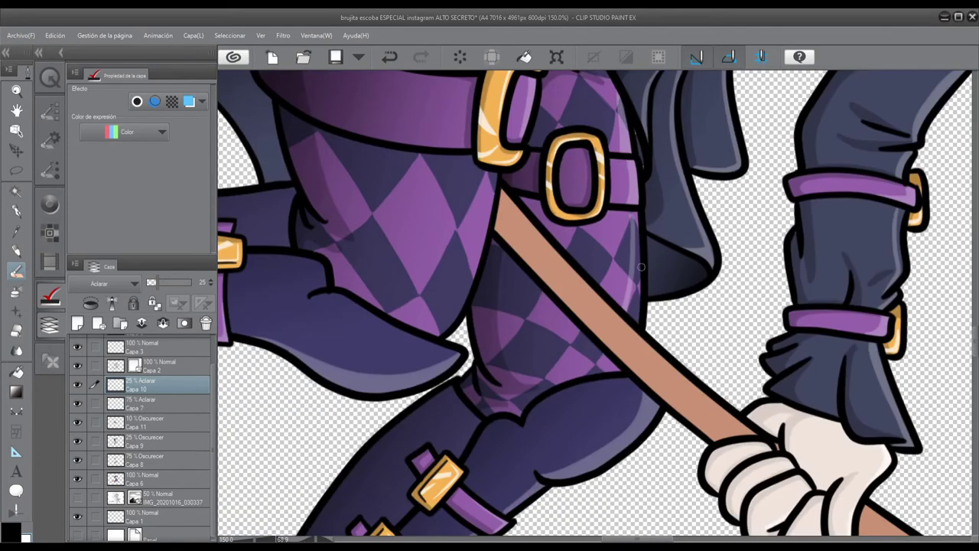
{"action": "scroll", "coordinate": [630, 309], "scroll_direction": "up", "scroll_amount": 3}
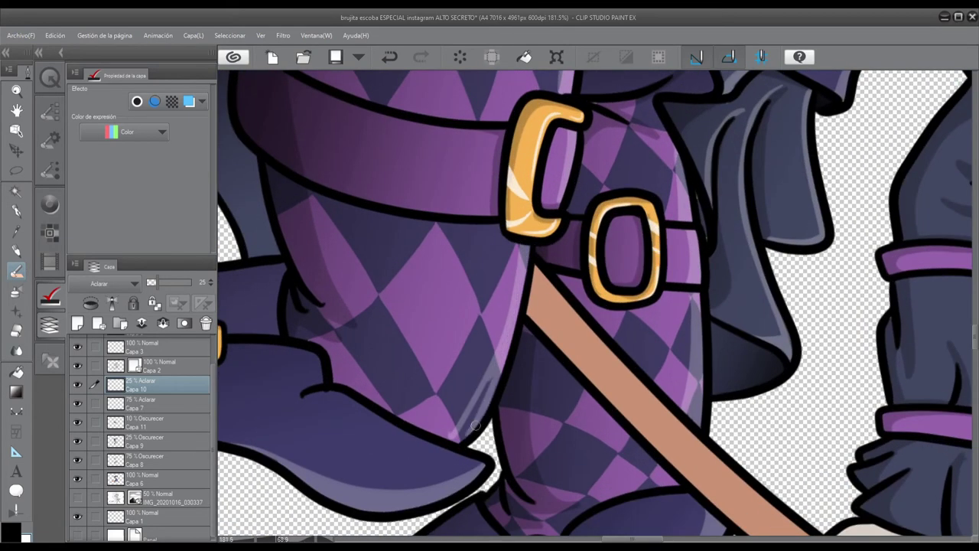
{"action": "scroll", "coordinate": [527, 250], "scroll_direction": "down", "scroll_amount": 3}
Outline and fill a black shadow along the upper side of the broomstick handle on Capa 9.
{"action": "left_click", "coordinate": [49, 77]}
{"action": "left_click", "coordinate": [121, 428]}
{"action": "scroll", "coordinate": [771, 314], "scroll_direction": "down", "scroll_amount": 3}
{"action": "scroll", "coordinate": [770, 314], "scroll_direction": "up", "scroll_amount": 2}
{"action": "scroll", "coordinate": [757, 322], "scroll_direction": "up", "scroll_amount": 3}
{"action": "left_click", "coordinate": [49, 77]}
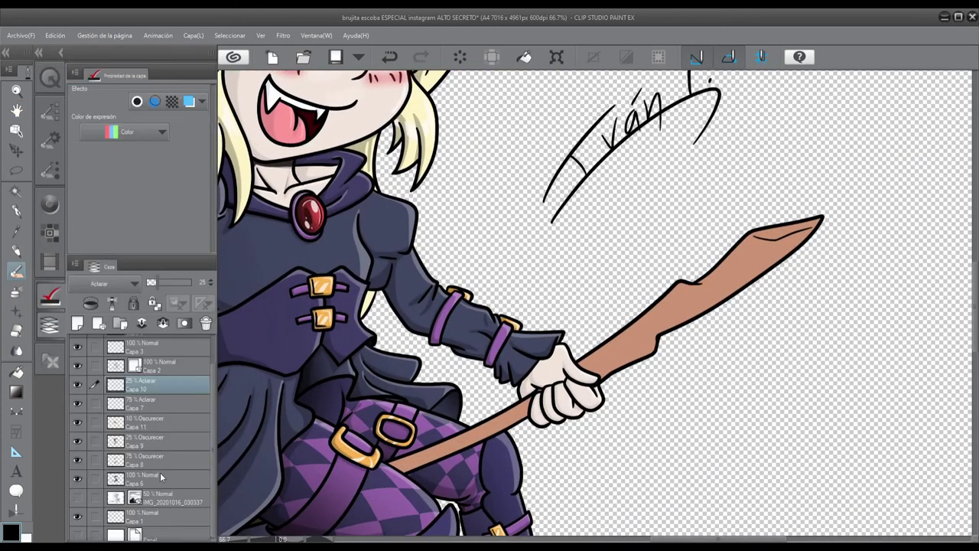
{"action": "scroll", "coordinate": [652, 309], "scroll_direction": "up", "scroll_amount": 2}
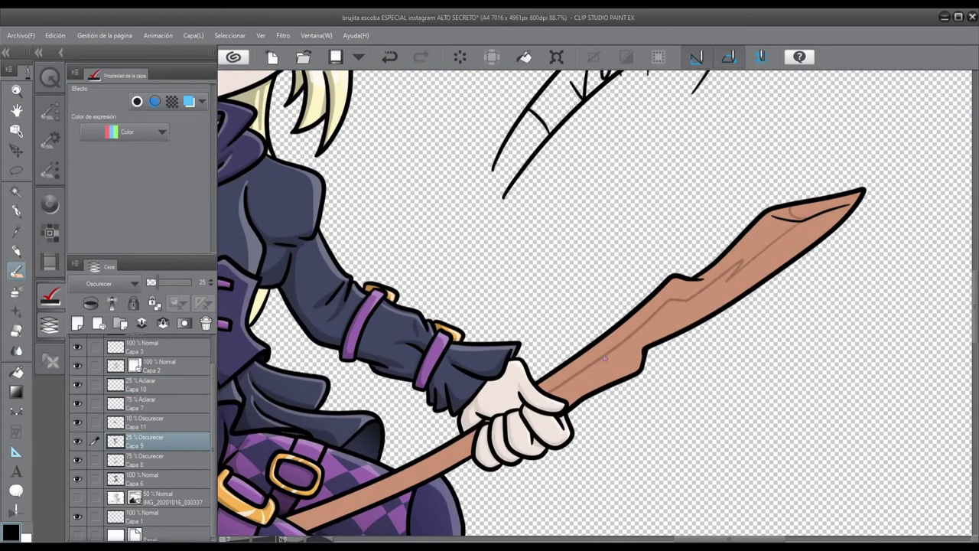
{"action": "key", "text": "ctrl+z"}
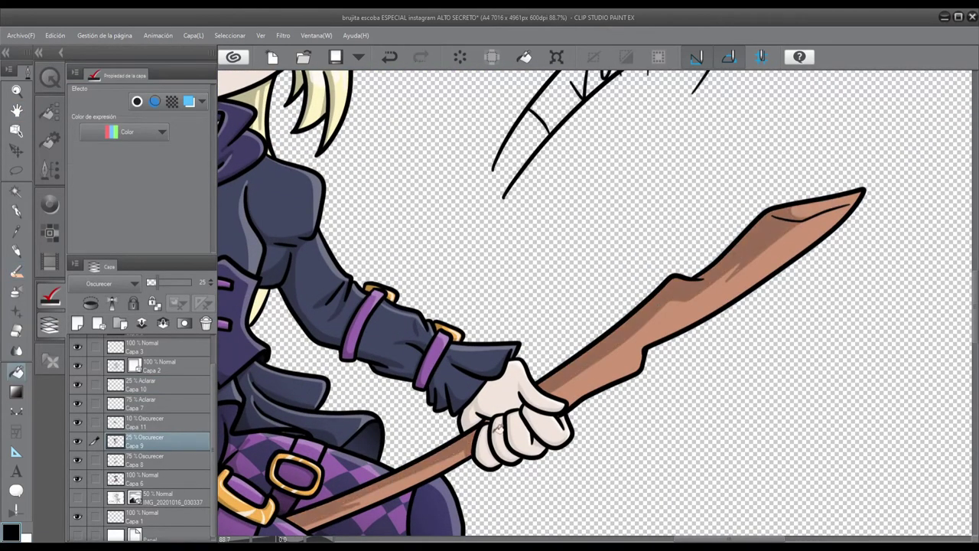
Add wood-grain shadow strokes to the broomstick on both sides of the gloved hand on Capa 9.
{"action": "scroll", "coordinate": [704, 300], "scroll_direction": "up", "scroll_amount": 3}
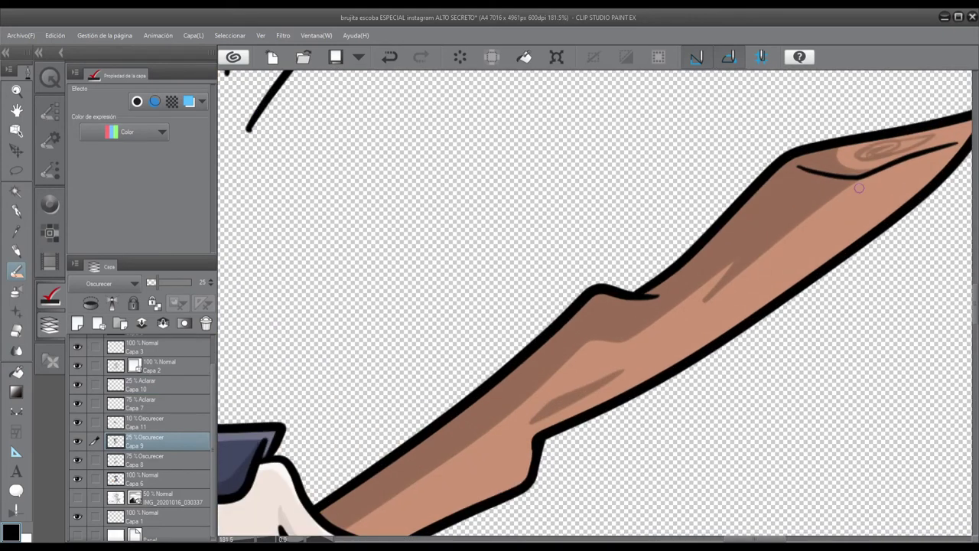
{"action": "scroll", "coordinate": [610, 339], "scroll_direction": "down", "scroll_amount": 3}
{"action": "scroll", "coordinate": [762, 224], "scroll_direction": "up", "scroll_amount": 4}
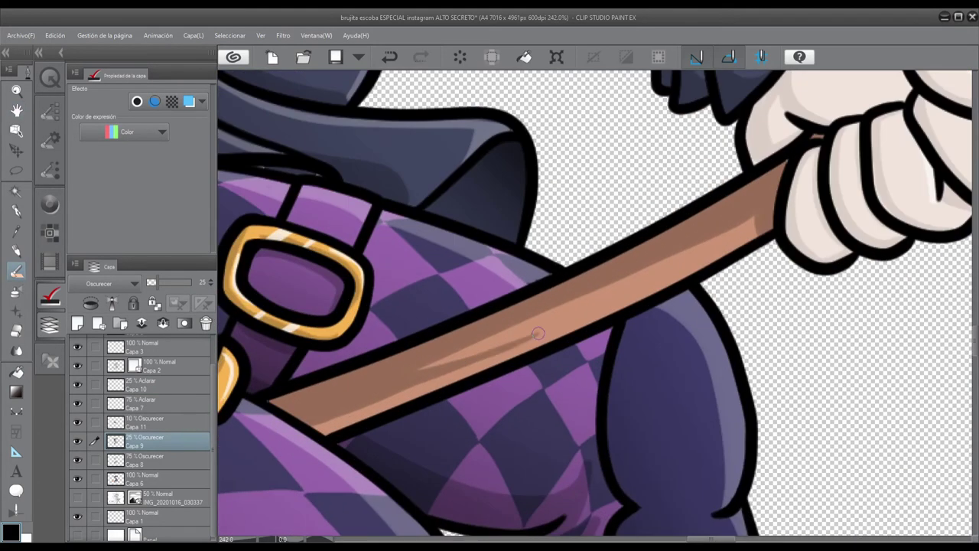
{"action": "scroll", "coordinate": [763, 224], "scroll_direction": "down", "scroll_amount": 4}
{"action": "scroll", "coordinate": [763, 229], "scroll_direction": "up", "scroll_amount": 2}
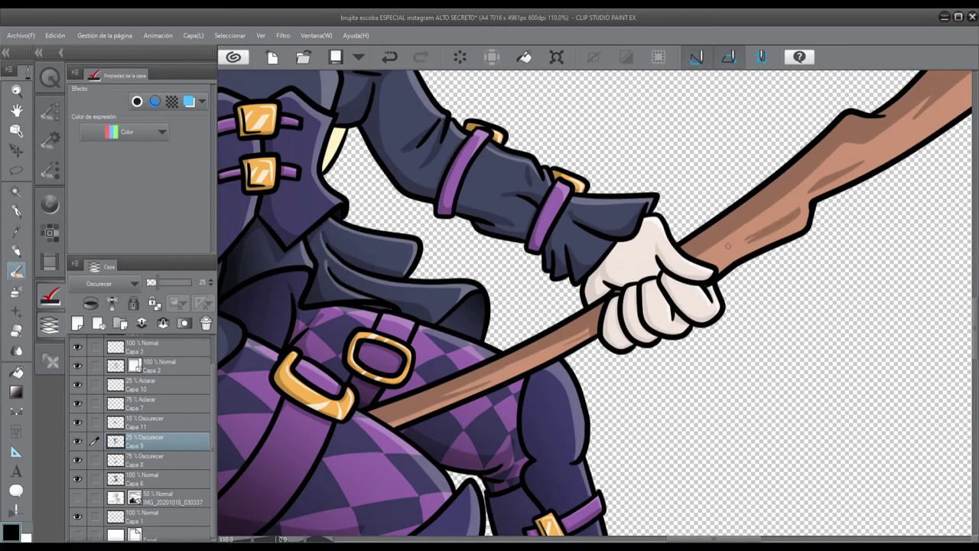
{"action": "key", "text": "ctrl+z"}
Shade the broomstick's rear stub with wood grain on Capa 9, redoing the shadow beside the skirt.
{"action": "scroll", "coordinate": [752, 224], "scroll_direction": "up", "scroll_amount": 2}
{"action": "scroll", "coordinate": [837, 177], "scroll_direction": "down", "scroll_amount": 3}
{"action": "scroll", "coordinate": [516, 279], "scroll_direction": "up", "scroll_amount": 3}
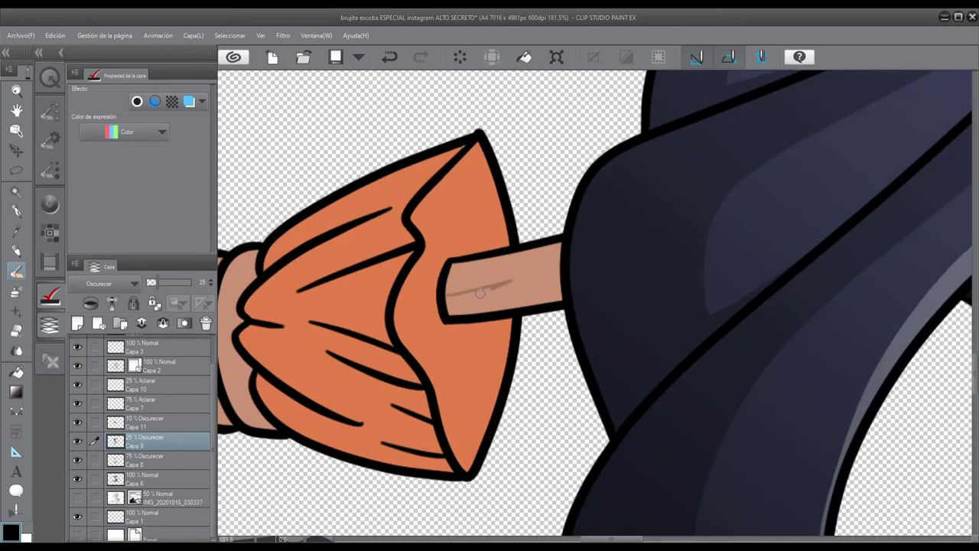
{"action": "left_click_drag", "start_coordinate": [540, 286], "coordinate": [459, 306]}
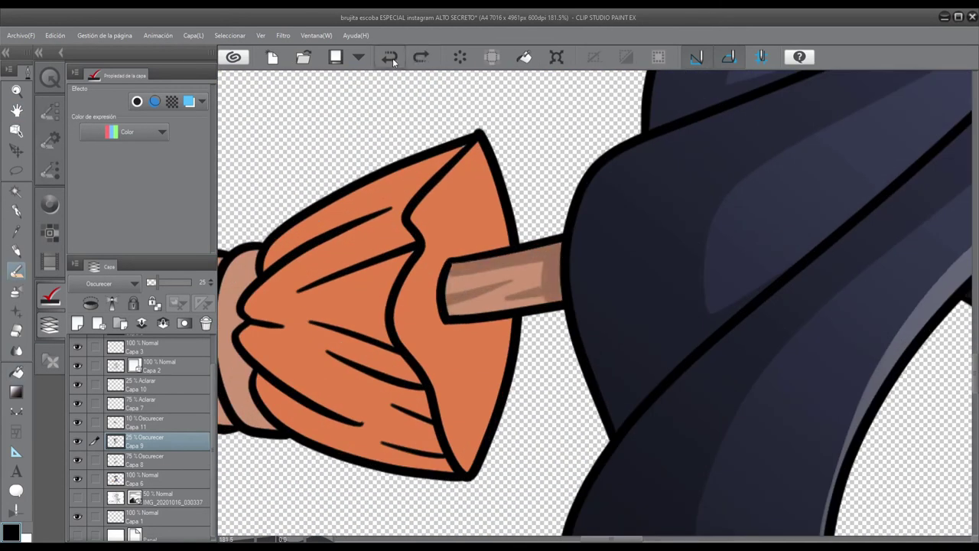
{"action": "key", "text": "ctrl+z"}
{"action": "key", "text": "ctrl+z"}
{"action": "left_click_drag", "start_coordinate": [551, 251], "coordinate": [544, 303]}
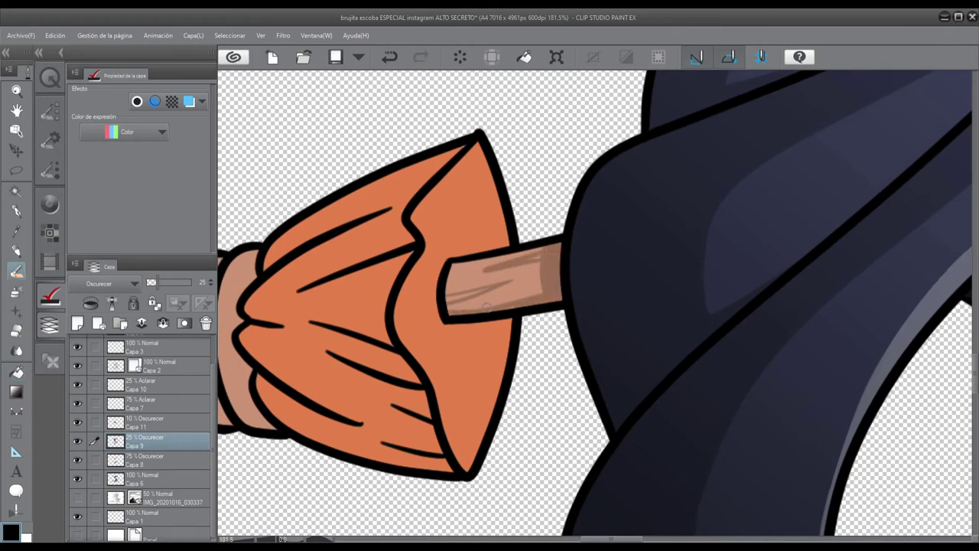
Temporarily hide Capa 9 and darken the broomstick's wood with black gradients on Capa 8.
{"action": "scroll", "coordinate": [541, 251], "scroll_direction": "down", "scroll_amount": 8}
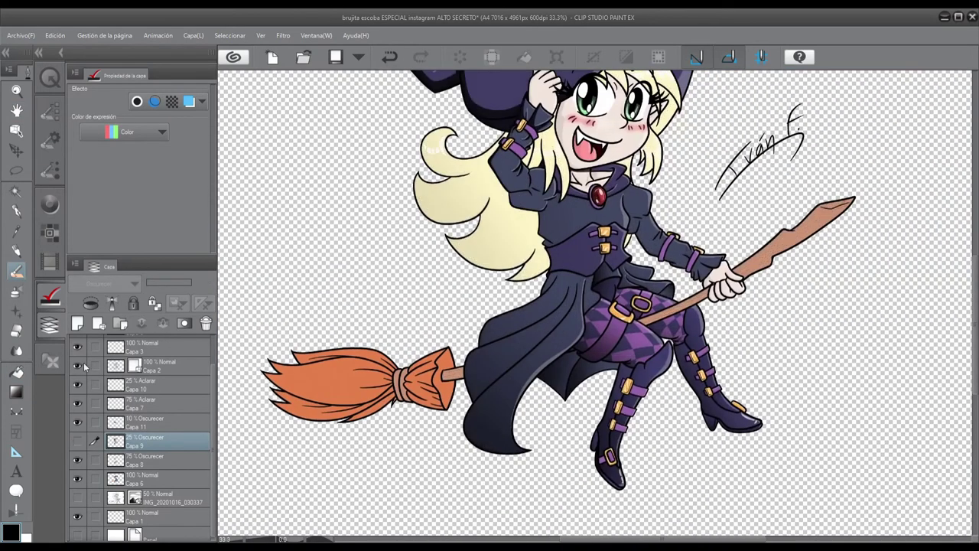
{"action": "scroll", "coordinate": [459, 382], "scroll_direction": "up", "scroll_amount": 4}
{"action": "scroll", "coordinate": [432, 440], "scroll_direction": "down", "scroll_amount": 4}
{"action": "scroll", "coordinate": [433, 440], "scroll_direction": "down", "scroll_amount": 1}
{"action": "key", "text": "alt+bracketleft"}
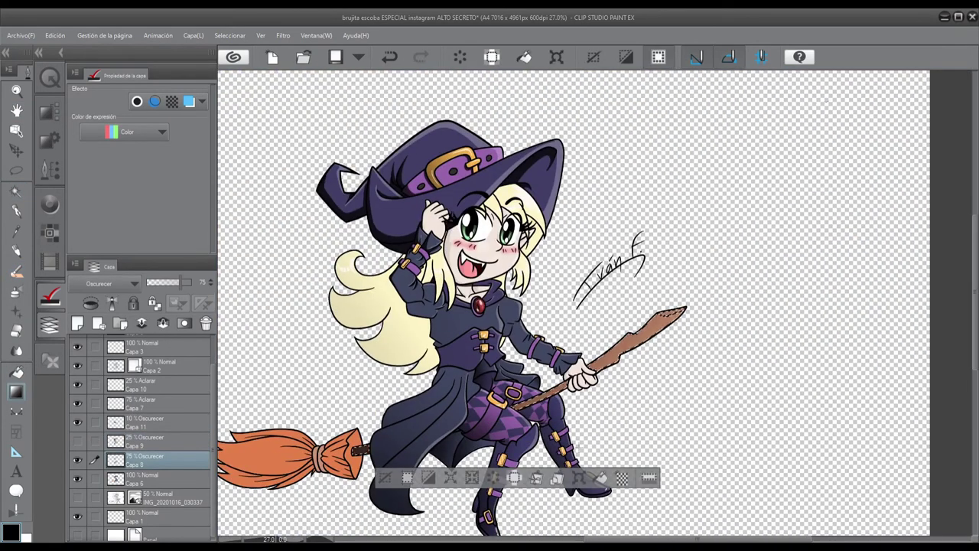
{"action": "key", "text": "ctrl+d"}
{"action": "key", "text": "b"}
Darken the inner opening of the broom's orange bristle collar with a black gradient on Capa 8.
{"action": "scroll", "coordinate": [314, 470], "scroll_direction": "up", "scroll_amount": 5}
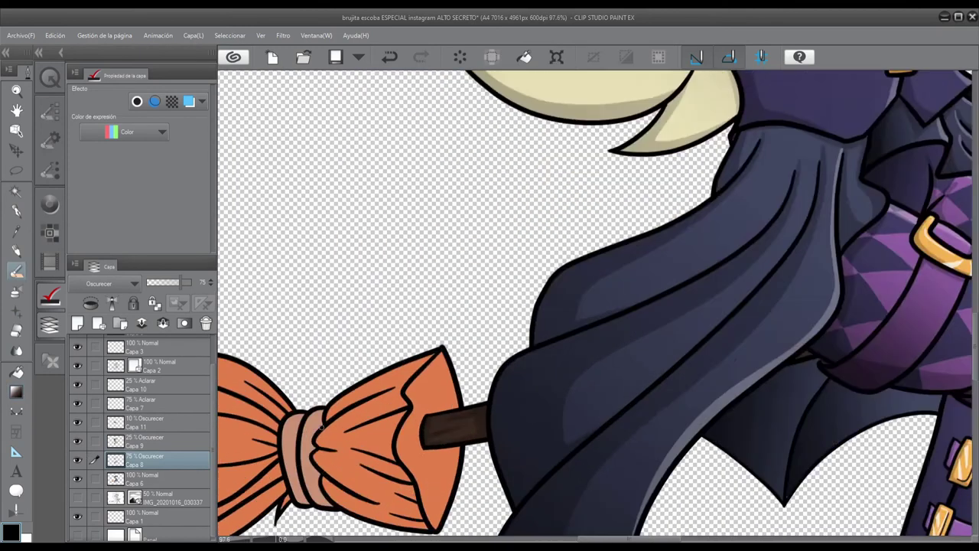
{"action": "left_click", "coordinate": [145, 440]}
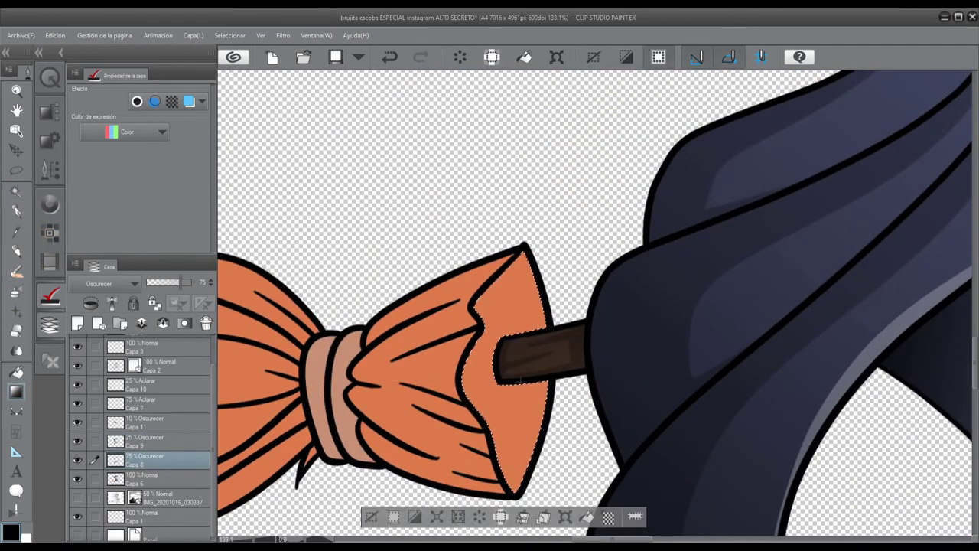
{"action": "left_click_drag", "start_coordinate": [544, 383], "coordinate": [497, 381]}
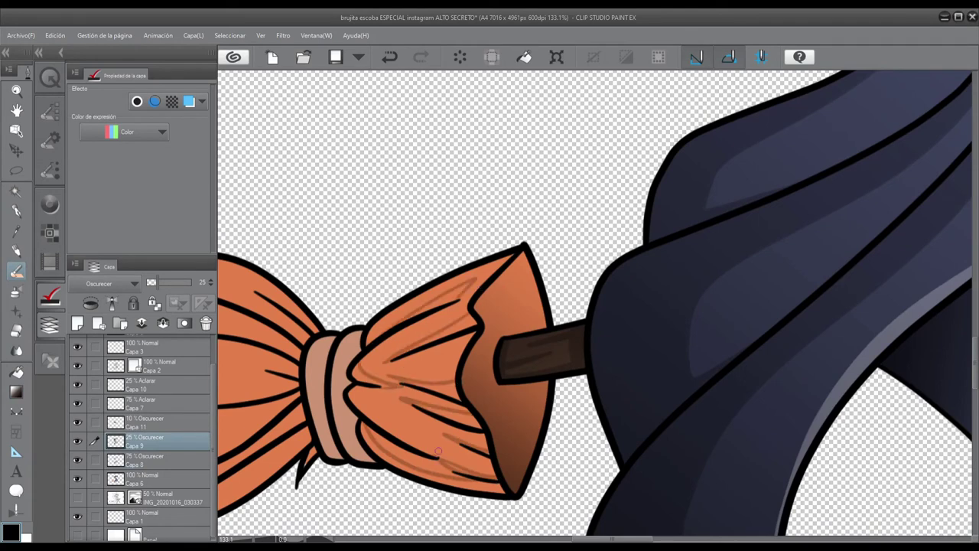
Fill in the fold shadows and add finer fold strokes on the broom's flared orange collar on Capa 9.
{"action": "key", "text": "g"}
{"action": "scroll", "coordinate": [467, 290], "scroll_direction": "up", "scroll_amount": 2}
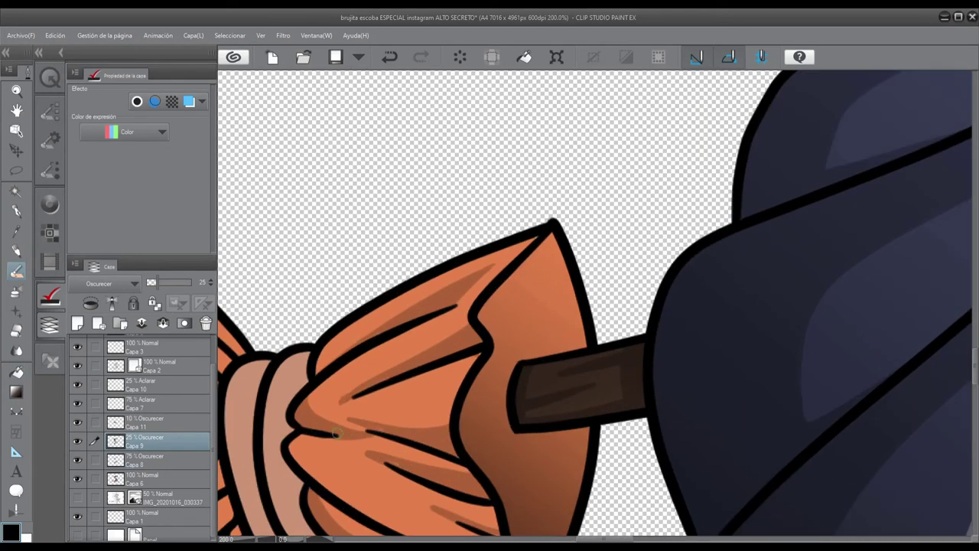
{"action": "scroll", "coordinate": [336, 433], "scroll_direction": "down", "scroll_amount": 4}
{"action": "scroll", "coordinate": [382, 405], "scroll_direction": "up", "scroll_amount": 3}
{"action": "scroll", "coordinate": [428, 383], "scroll_direction": "down", "scroll_amount": 3}
{"action": "scroll", "coordinate": [468, 357], "scroll_direction": "up", "scroll_amount": 4}
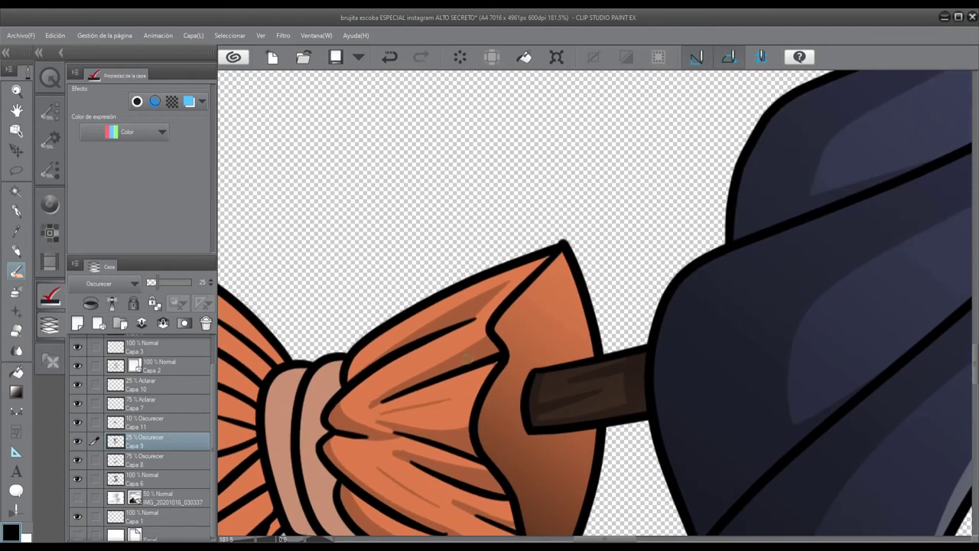
{"action": "scroll", "coordinate": [466, 356], "scroll_direction": "down", "scroll_amount": 4}
Outline and fill shadows along the folds and shaded edges of the long orange bristles on Capa 9.
{"action": "left_click_drag", "start_coordinate": [466, 356], "coordinate": [584, 241]}
{"action": "left_click_drag", "start_coordinate": [556, 164], "coordinate": [526, 293]}
{"action": "left_click_drag", "start_coordinate": [571, 191], "coordinate": [548, 359]}
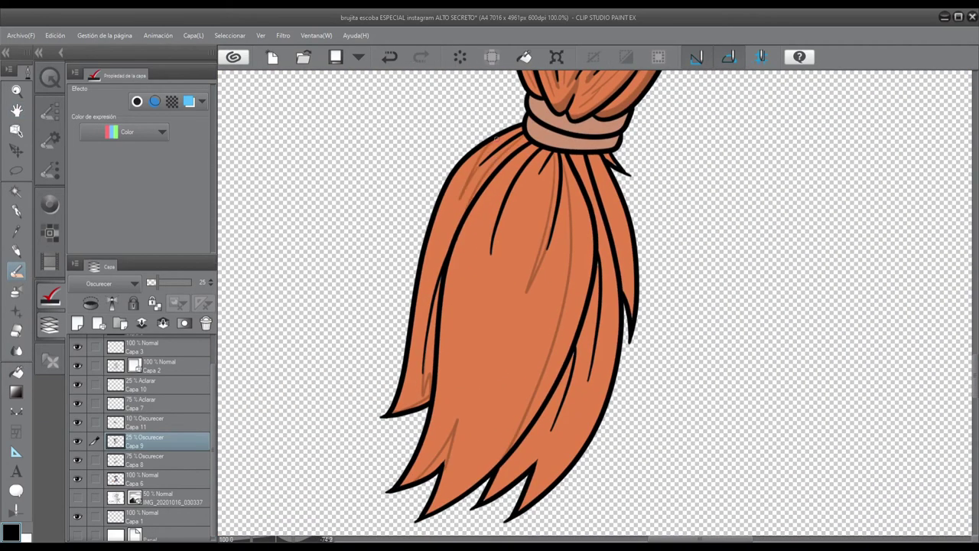
{"action": "key", "text": "g"}
{"action": "left_click", "coordinate": [552, 253]}
{"action": "key", "text": "b"}
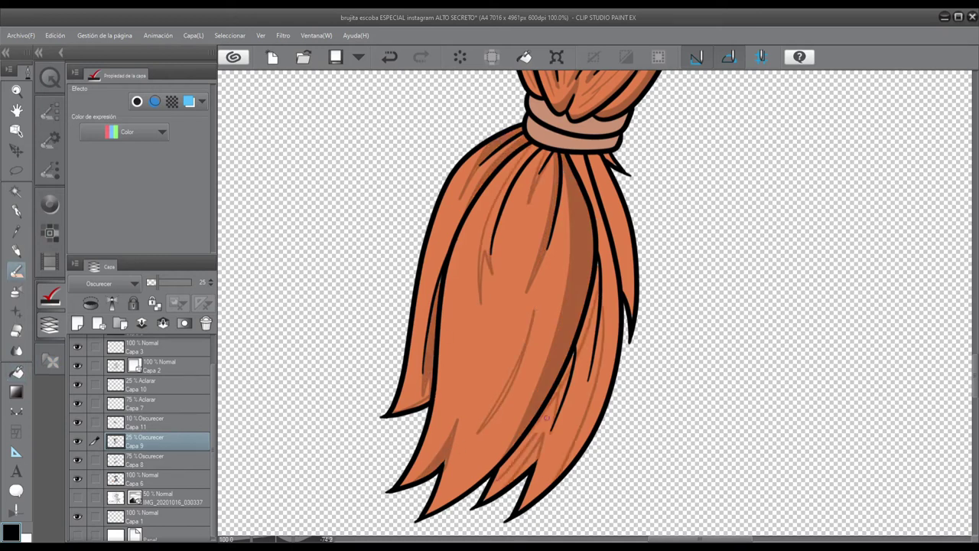
{"action": "left_click_drag", "start_coordinate": [564, 159], "coordinate": [623, 354]}
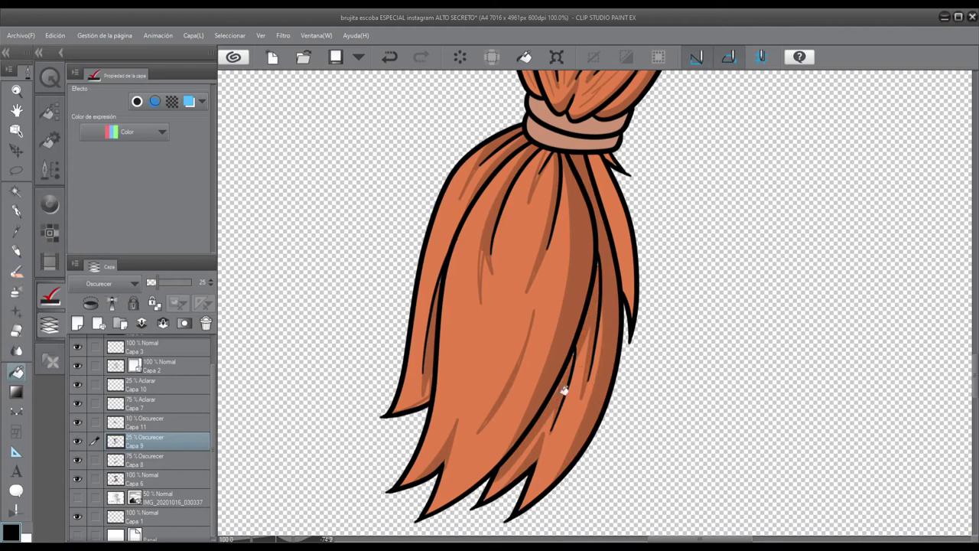
Refine the bristles' fold shadows near the band and add a wavy shadow stroke through the central tuft.
{"action": "key", "text": "b"}
{"action": "scroll", "coordinate": [514, 260], "scroll_direction": "up", "scroll_amount": 5}
{"action": "left_click", "coordinate": [50, 232]}
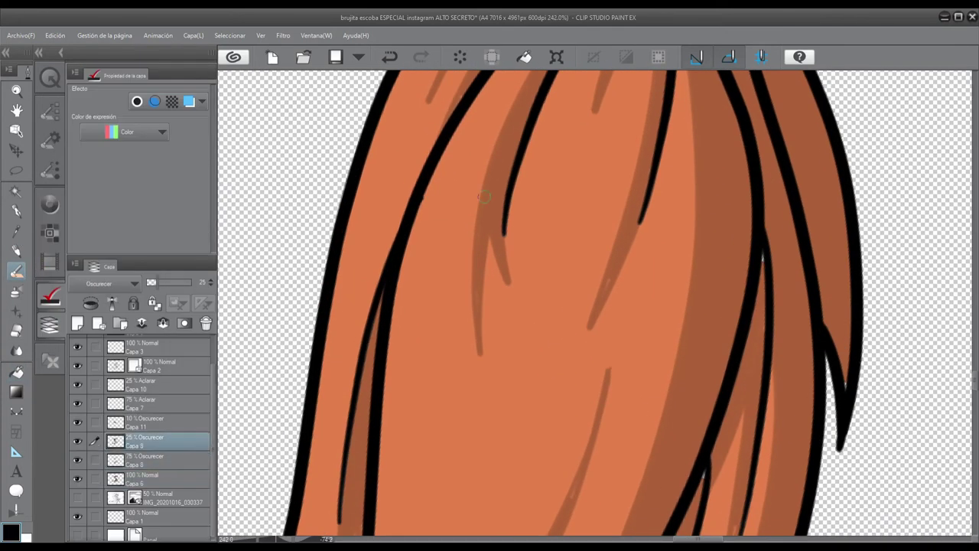
{"action": "scroll", "coordinate": [489, 306], "scroll_direction": "down", "scroll_amount": 3}
{"action": "left_click_drag", "start_coordinate": [461, 77], "coordinate": [461, 163]}
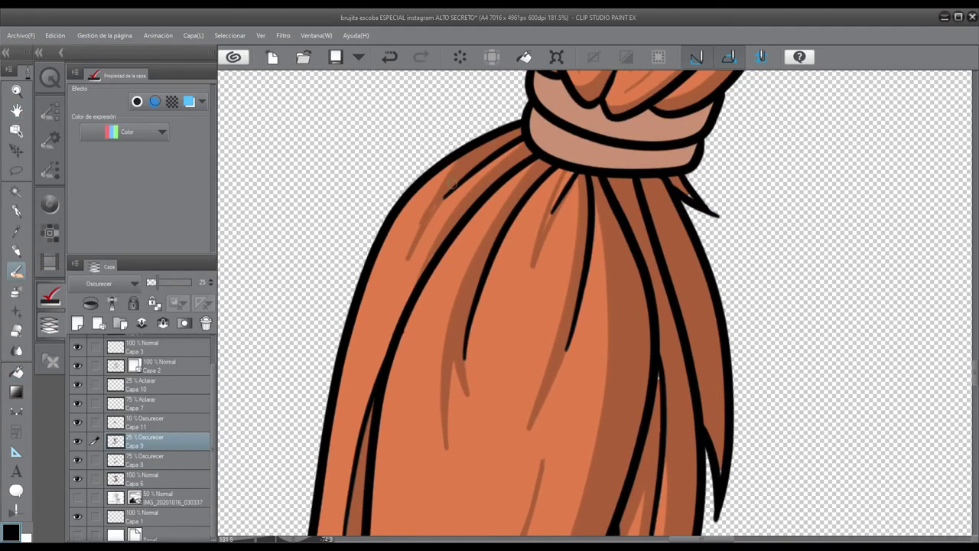
{"action": "scroll", "coordinate": [656, 392], "scroll_direction": "down", "scroll_amount": 5}
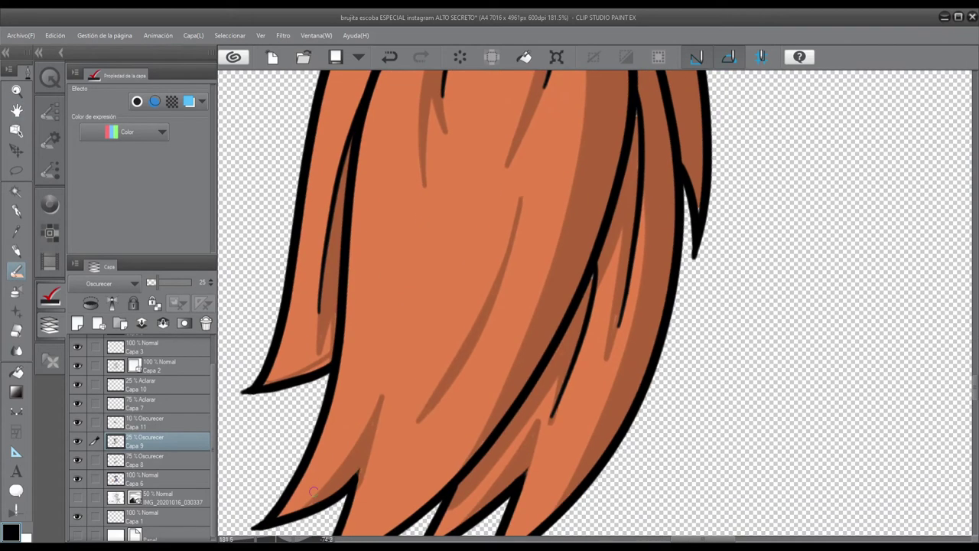
{"action": "scroll", "coordinate": [258, 380], "scroll_direction": "down", "scroll_amount": 3}
{"action": "scroll", "coordinate": [382, 398], "scroll_direction": "up", "scroll_amount": 3}
{"action": "scroll", "coordinate": [420, 405], "scroll_direction": "down", "scroll_amount": 3}
{"action": "scroll", "coordinate": [526, 438], "scroll_direction": "up", "scroll_amount": 2}
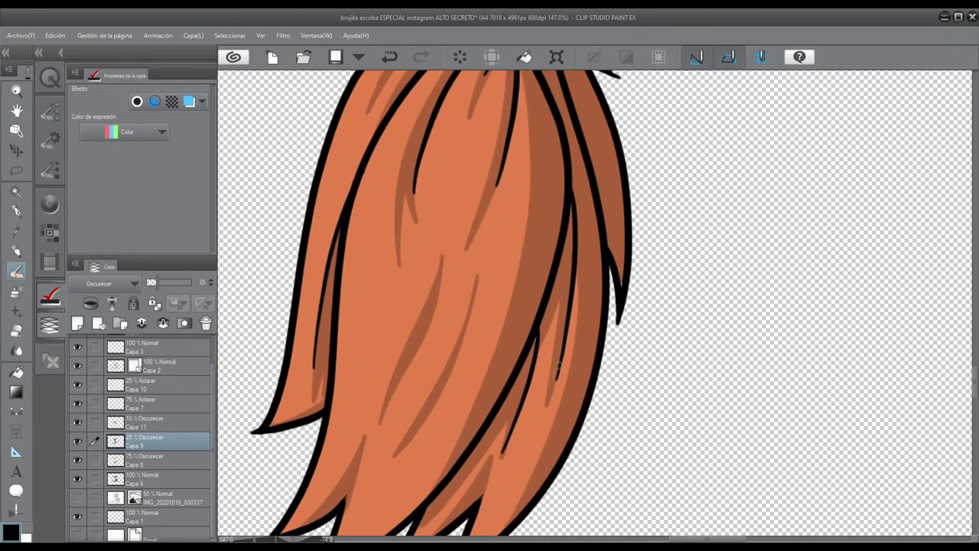
Start painting light highlights along the lit edges of the long bristles on Capa 10.
{"action": "scroll", "coordinate": [526, 438], "scroll_direction": "down", "scroll_amount": 3}
{"action": "key", "text": "alt+bracketright"}
{"action": "key", "text": "alt+bracketright"}
{"action": "key", "text": "alt+bracketright"}
{"action": "scroll", "coordinate": [474, 252], "scroll_direction": "up", "scroll_amount": 3}
{"action": "scroll", "coordinate": [466, 222], "scroll_direction": "down", "scroll_amount": 1}
{"action": "scroll", "coordinate": [464, 204], "scroll_direction": "up", "scroll_amount": 2}
{"action": "scroll", "coordinate": [464, 204], "scroll_direction": "down", "scroll_amount": 3}
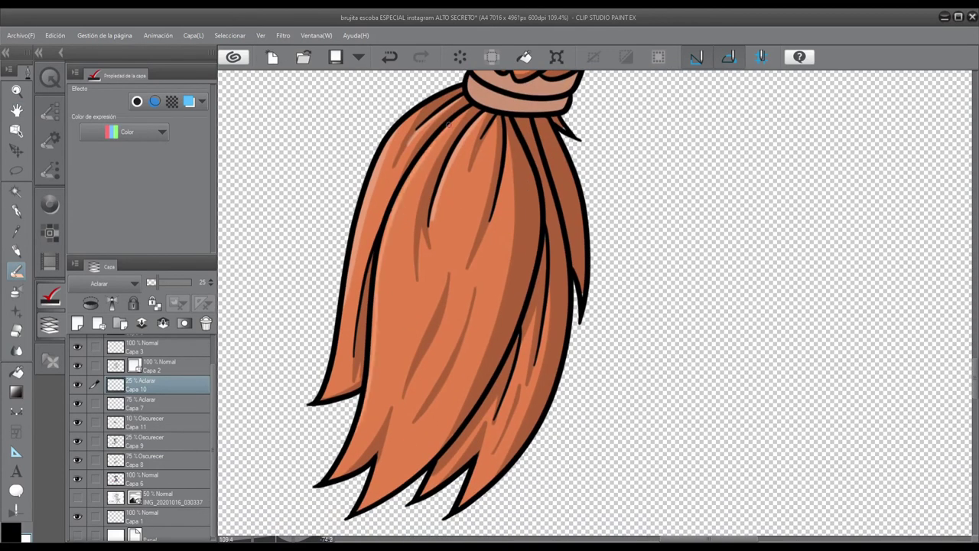
Add more highlight strokes across the central tuft and outer strands of the bristles, redoing the last one.
{"action": "scroll", "coordinate": [419, 162], "scroll_direction": "up", "scroll_amount": 2}
{"action": "scroll", "coordinate": [492, 74], "scroll_direction": "down", "scroll_amount": 2}
{"action": "scroll", "coordinate": [405, 229], "scroll_direction": "up", "scroll_amount": 2}
{"action": "scroll", "coordinate": [397, 229], "scroll_direction": "down", "scroll_amount": 2}
{"action": "scroll", "coordinate": [362, 258], "scroll_direction": "up", "scroll_amount": 2}
{"action": "key", "text": "ctrl+z"}
{"action": "scroll", "coordinate": [353, 304], "scroll_direction": "down", "scroll_amount": 2}
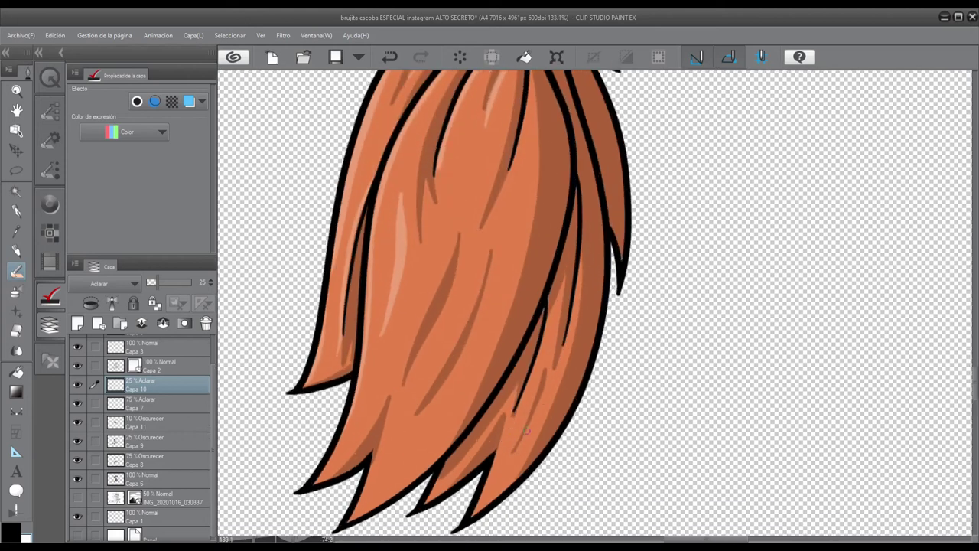
Paint thin highlights along the folds of the broom's orange collar on Capa 10.
{"action": "scroll", "coordinate": [428, 344], "scroll_direction": "up", "scroll_amount": 2}
{"action": "scroll", "coordinate": [398, 229], "scroll_direction": "up", "scroll_amount": 2}
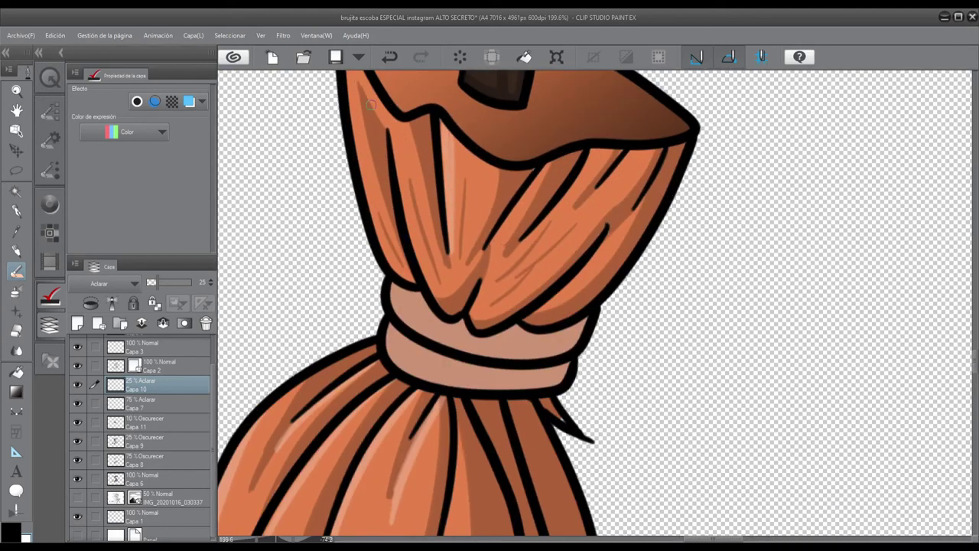
{"action": "scroll", "coordinate": [371, 195], "scroll_direction": "down", "scroll_amount": 1}
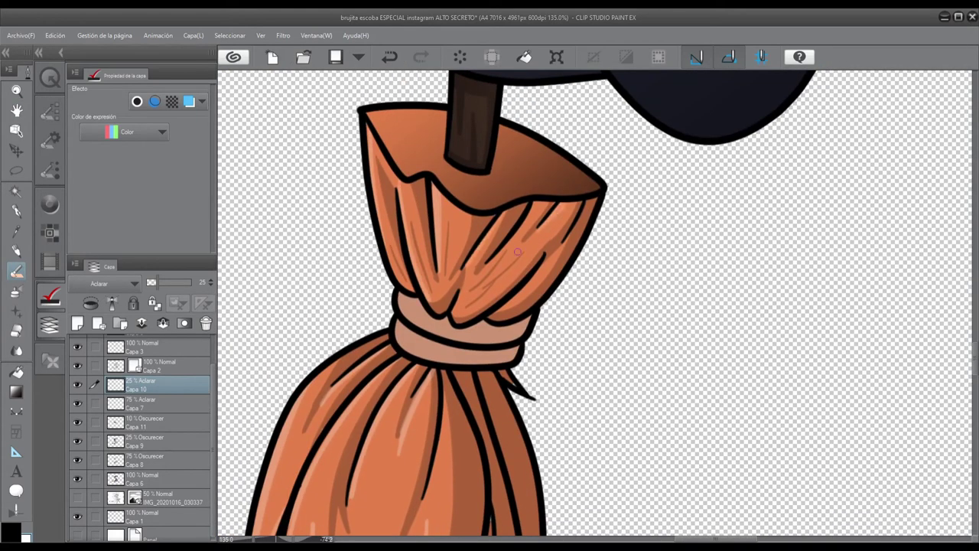
{"action": "scroll", "coordinate": [456, 258], "scroll_direction": "down", "scroll_amount": 2}
{"action": "left_click_drag", "start_coordinate": [456, 258], "coordinate": [443, 275]}
Shade the broom's binding bands on Capa 9 and add highlights to them on Capa 10.
{"action": "left_click", "coordinate": [438, 282], "text": "ctrl+shift"}
{"action": "scroll", "coordinate": [438, 282], "scroll_direction": "up", "scroll_amount": 2}
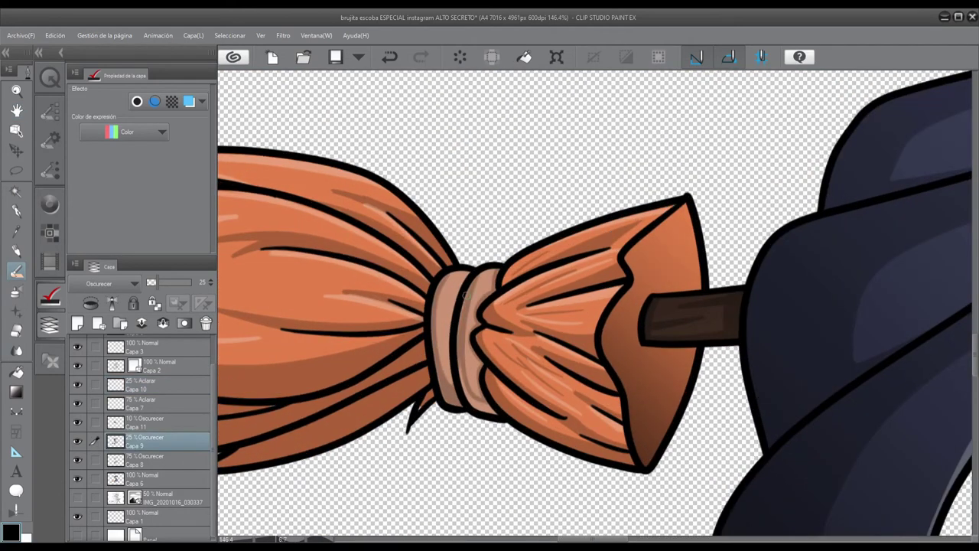
{"action": "left_click", "coordinate": [467, 272], "text": "ctrl+shift"}
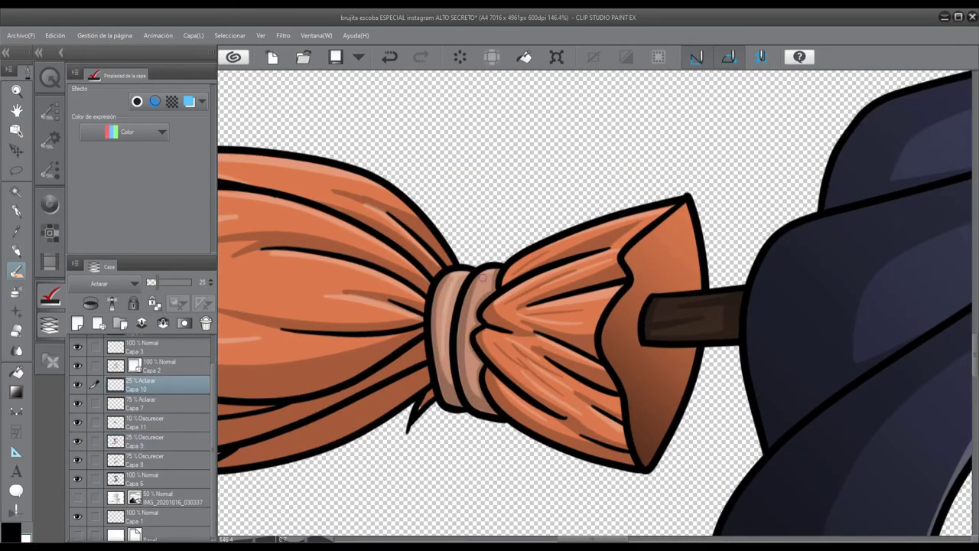
{"action": "scroll", "coordinate": [482, 277], "scroll_direction": "down", "scroll_amount": 5}
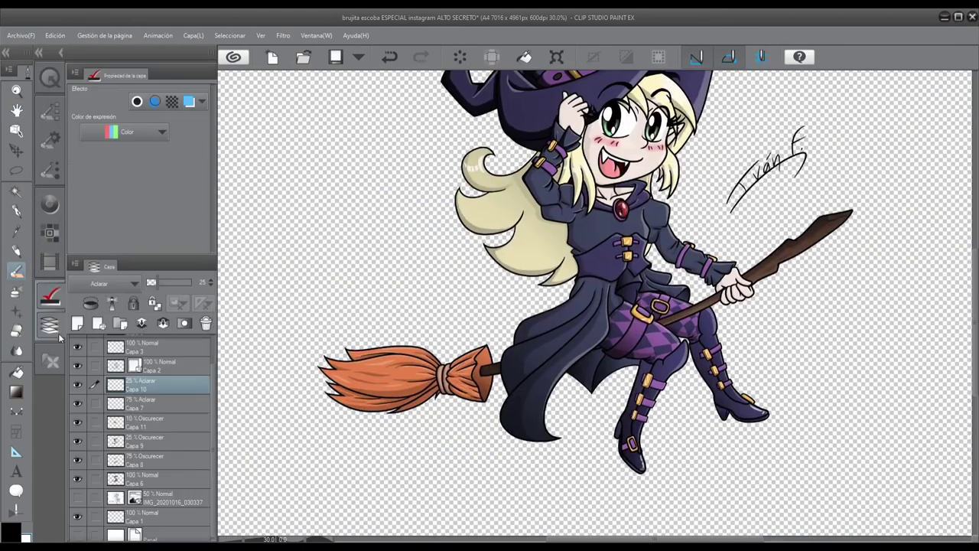
Try dark foreground-to-background gradients across the canvas as a backdrop, undoing each one.
{"action": "left_click_drag", "start_coordinate": [218, 520], "coordinate": [239, 519]}
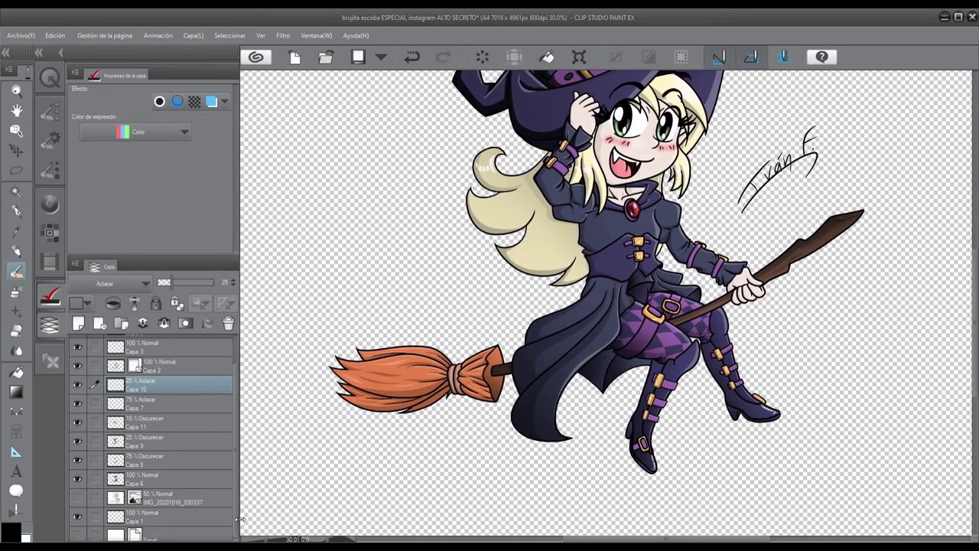
{"action": "left_click", "coordinate": [48, 202]}
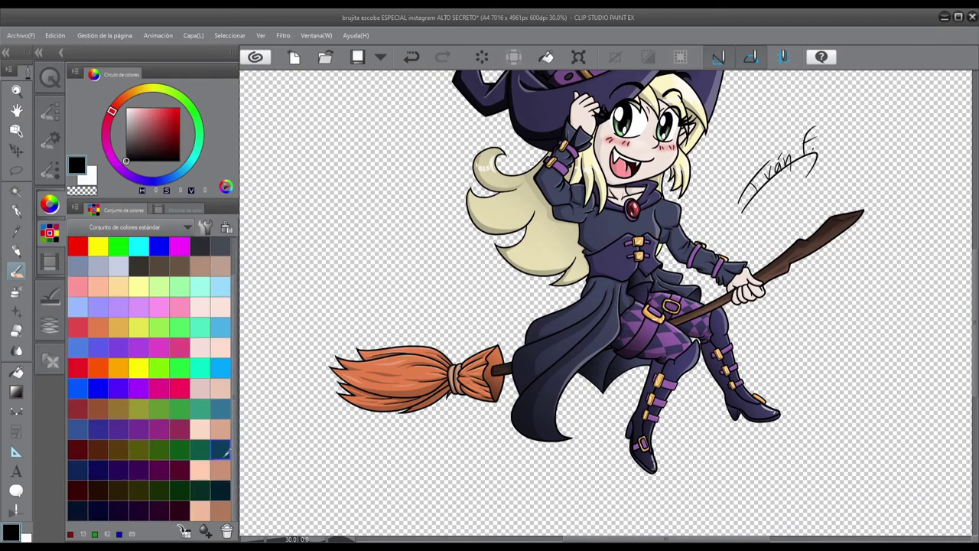
{"action": "left_click", "coordinate": [153, 137]}
{"action": "key", "text": "g"}
{"action": "scroll", "coordinate": [604, 305], "scroll_direction": "down", "scroll_amount": 2}
{"action": "left_click_drag", "start_coordinate": [849, 153], "coordinate": [329, 191]}
{"action": "key", "text": "ctrl+z"}
{"action": "left_click", "coordinate": [153, 135]}
{"action": "left_click_drag", "start_coordinate": [857, 103], "coordinate": [329, 468]}
{"action": "key", "text": "ctrl+z"}
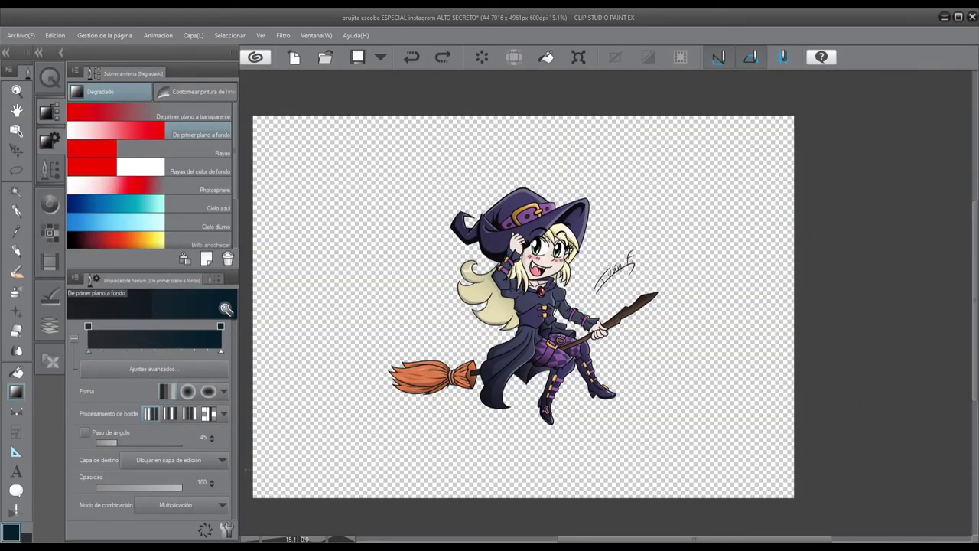
Fill Capa 1 behind the witch with a diagonal gradient from dark navy at lower left to lighter blue at upper right.
{"action": "left_click", "coordinate": [28, 538]}
{"action": "left_click", "coordinate": [50, 140]}
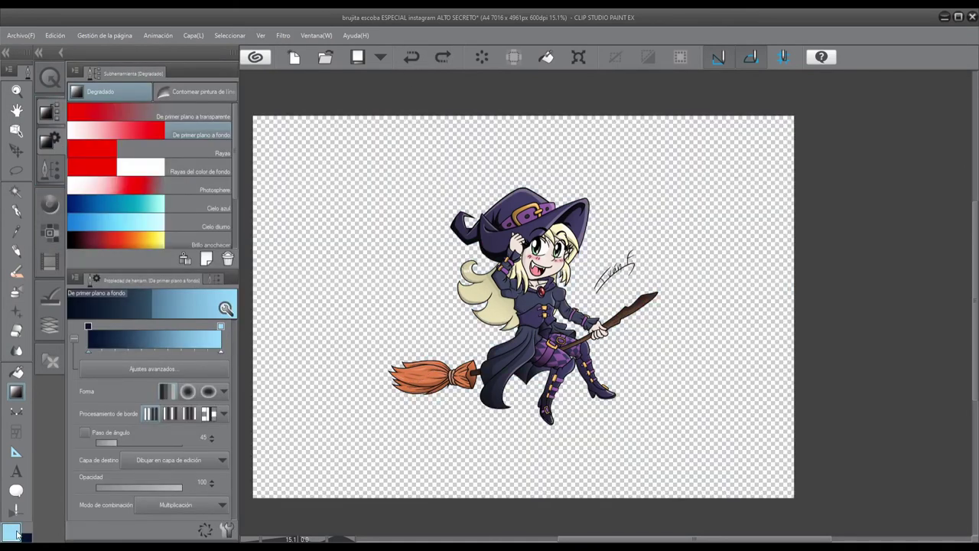
{"action": "left_click", "coordinate": [49, 202]}
{"action": "left_click_drag", "start_coordinate": [787, 121], "coordinate": [260, 494]}
{"action": "scroll", "coordinate": [520, 306], "scroll_direction": "up", "scroll_amount": 3}
{"action": "scroll", "coordinate": [520, 306], "scroll_direction": "down", "scroll_amount": 3}
{"action": "left_click", "coordinate": [49, 325]}
Switch to the Pintura al óleo brush with white paint and make Capa 7 the active layer.
{"action": "left_click", "coordinate": [49, 202]}
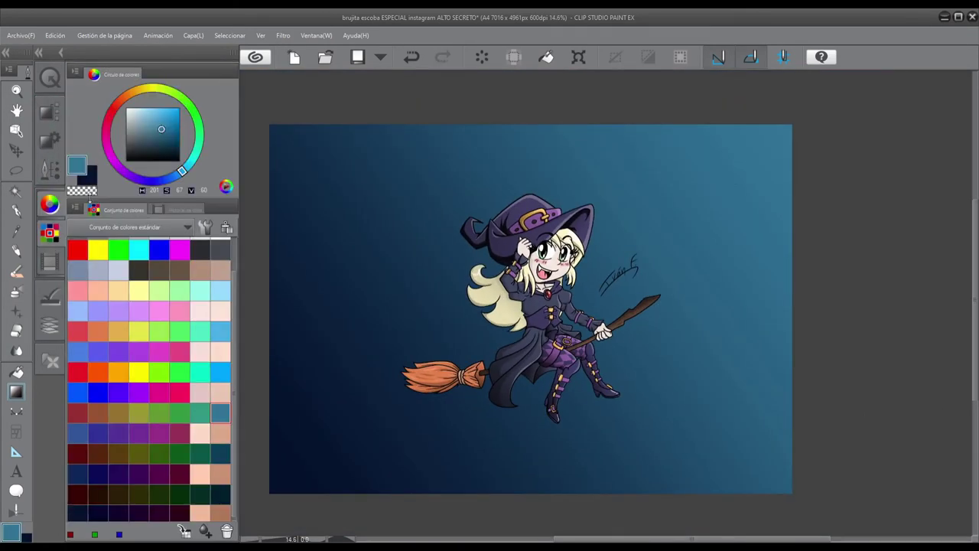
{"action": "left_click", "coordinate": [77, 246]}
{"action": "left_click", "coordinate": [16, 270]}
{"action": "left_click", "coordinate": [49, 112]}
{"action": "scroll", "coordinate": [458, 321], "scroll_direction": "up", "scroll_amount": 3}
{"action": "scroll", "coordinate": [459, 321], "scroll_direction": "down", "scroll_amount": 2}
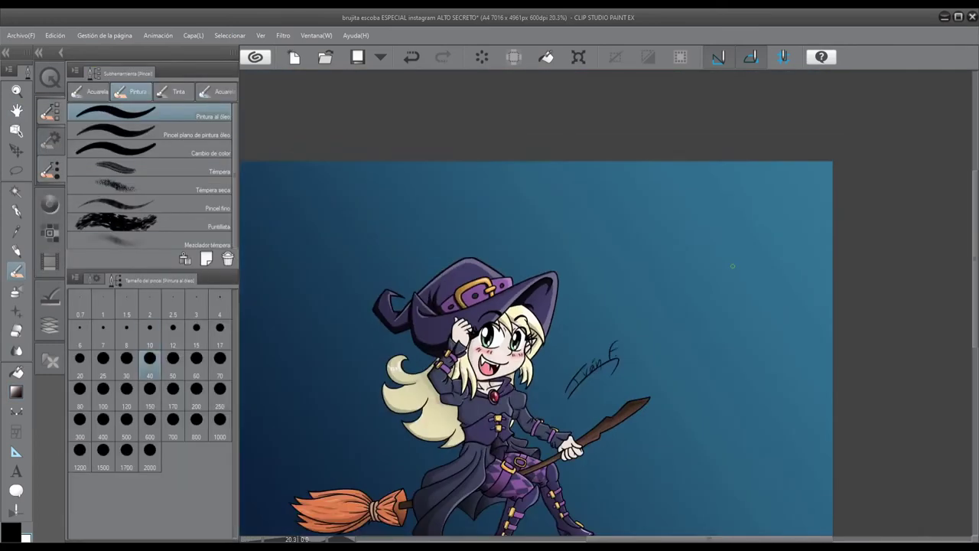
{"action": "scroll", "coordinate": [321, 411], "scroll_direction": "up", "scroll_amount": 2}
{"action": "scroll", "coordinate": [359, 356], "scroll_direction": "up", "scroll_amount": 2}
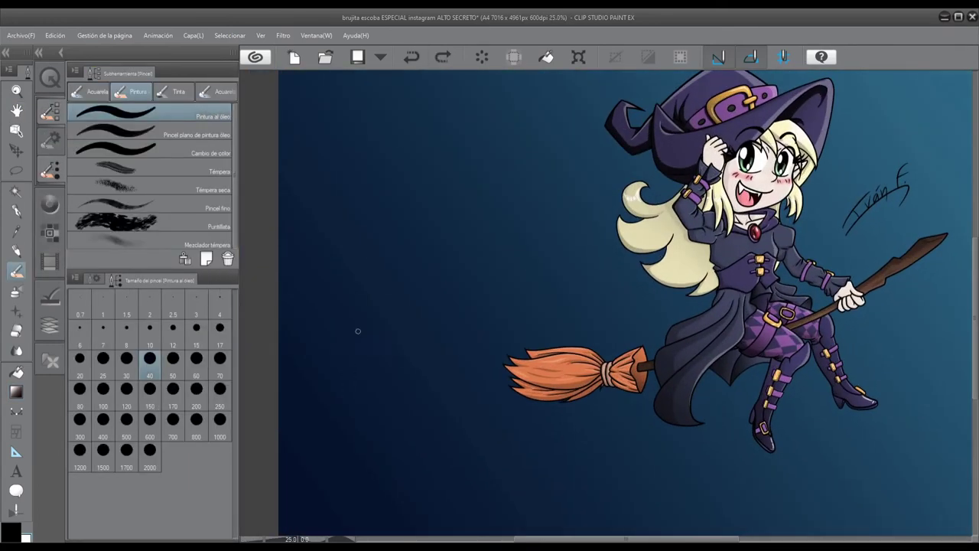
{"action": "left_click", "coordinate": [49, 325]}
{"action": "left_click", "coordinate": [153, 403]}
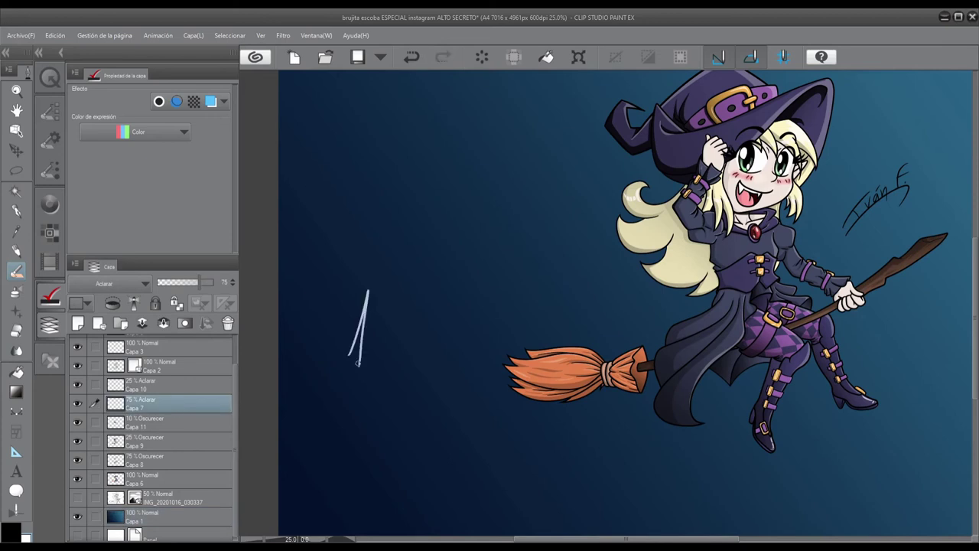
Try painting a large white star with extra diagonal rays behind the broom, then undo it.
{"action": "scroll", "coordinate": [344, 329], "scroll_direction": "up", "scroll_amount": 1}
{"action": "left_click_drag", "start_coordinate": [379, 218], "coordinate": [350, 431]}
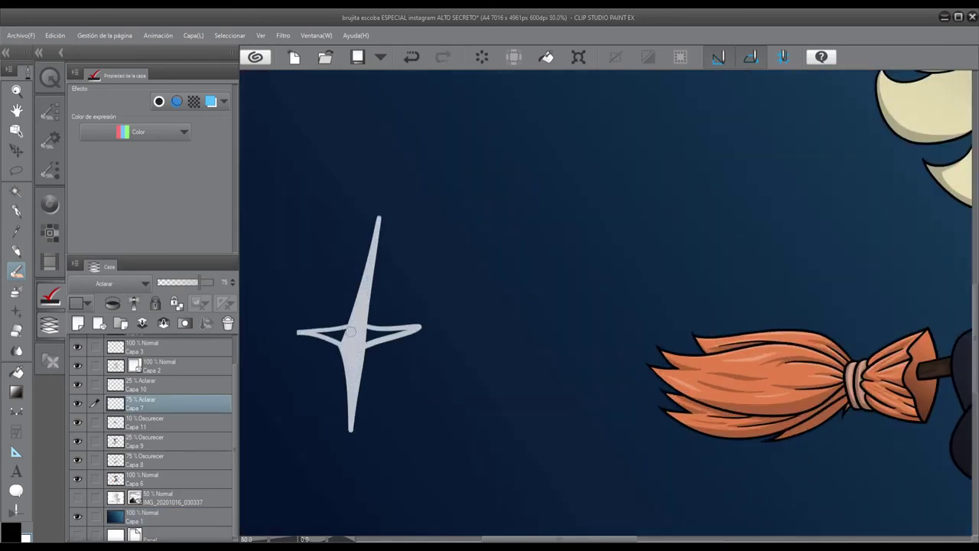
{"action": "scroll", "coordinate": [391, 334], "scroll_direction": "up", "scroll_amount": 2}
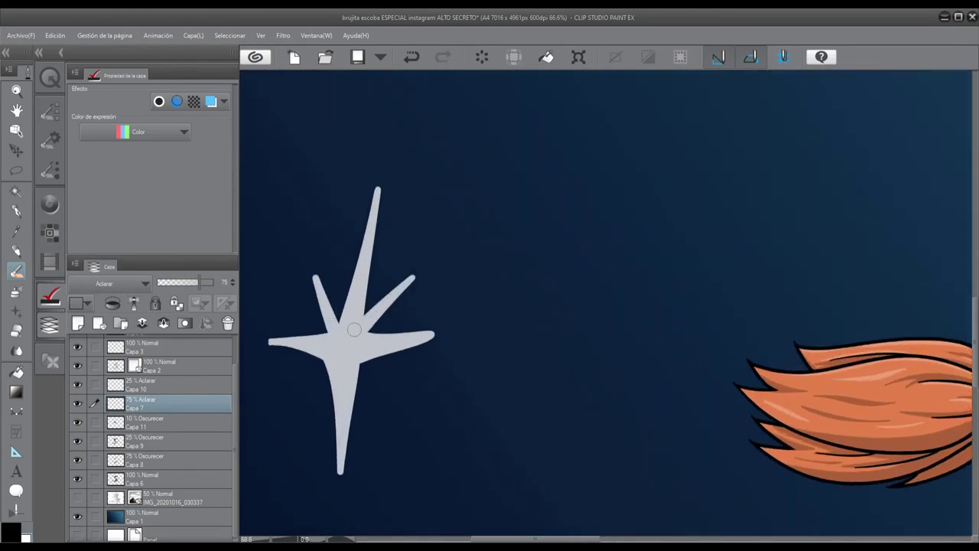
{"action": "left_click", "coordinate": [16, 351]}
{"action": "mouse_move", "coordinate": [374, 191]}
{"action": "left_mouse_down"}
{"action": "mouse_move", "coordinate": [350, 258]}
{"action": "mouse_move", "coordinate": [370, 430]}
{"action": "mouse_move", "coordinate": [395, 262]}
{"action": "left_mouse_up"}
{"action": "key", "text": "ctrl+0"}
{"action": "left_click", "coordinate": [411, 57]}
Paint a smaller white star with long main points and short diagonal rays behind the broom, using brush size 25.
{"action": "key", "text": "b"}
{"action": "scroll", "coordinate": [402, 349], "scroll_direction": "up", "scroll_amount": 5}
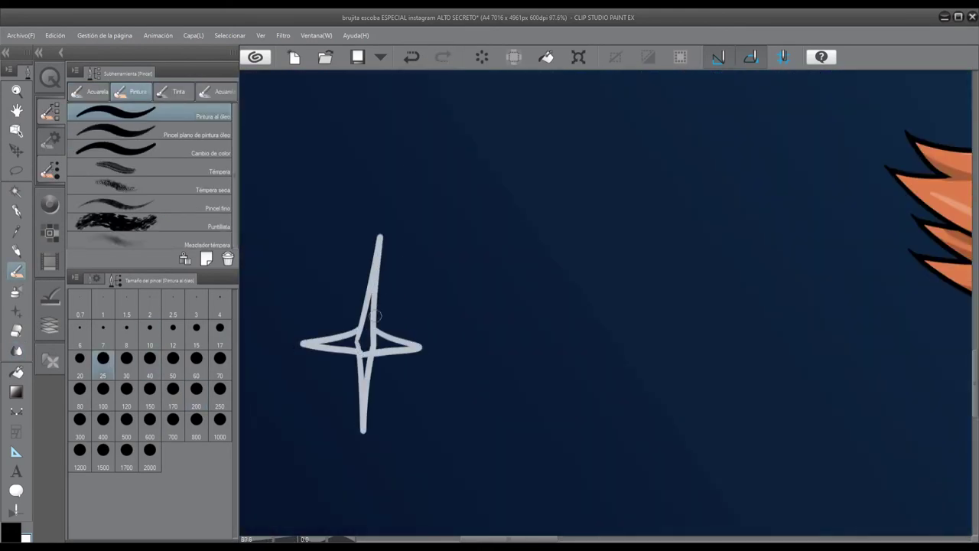
{"action": "scroll", "coordinate": [370, 336], "scroll_direction": "down", "scroll_amount": 5}
Lasso the star, duplicate it onto new layers and place the copies in the sky behind the witch.
{"action": "key", "text": "m"}
{"action": "left_click_drag", "start_coordinate": [394, 428], "coordinate": [398, 420]}
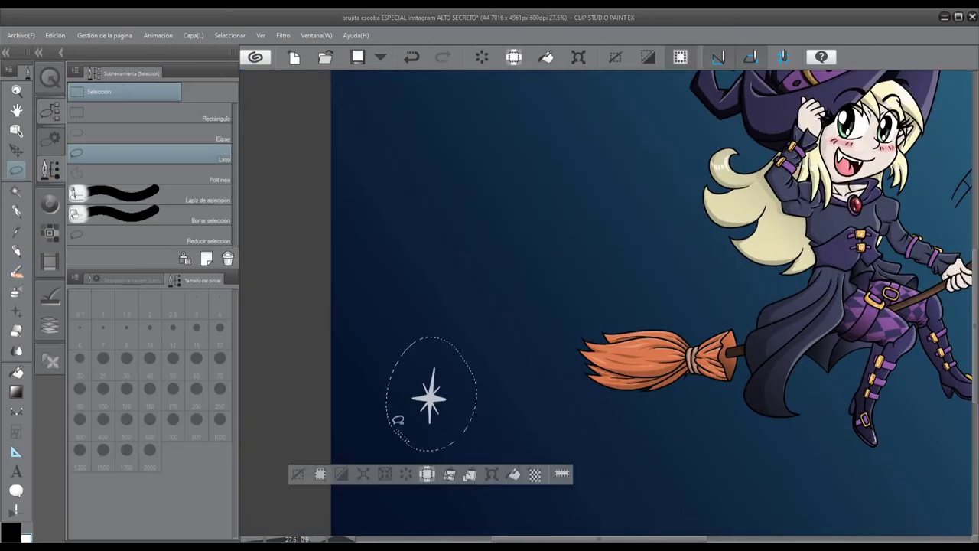
{"action": "key", "text": "ctrl+c"}
{"action": "key", "text": "ctrl+v"}
{"action": "key", "text": "o"}
{"action": "left_click_drag", "start_coordinate": [430, 396], "coordinate": [522, 267]}
{"action": "left_click_drag", "start_coordinate": [338, 322], "coordinate": [204, 368]}
{"action": "left_click_drag", "start_coordinate": [406, 358], "coordinate": [475, 281]}
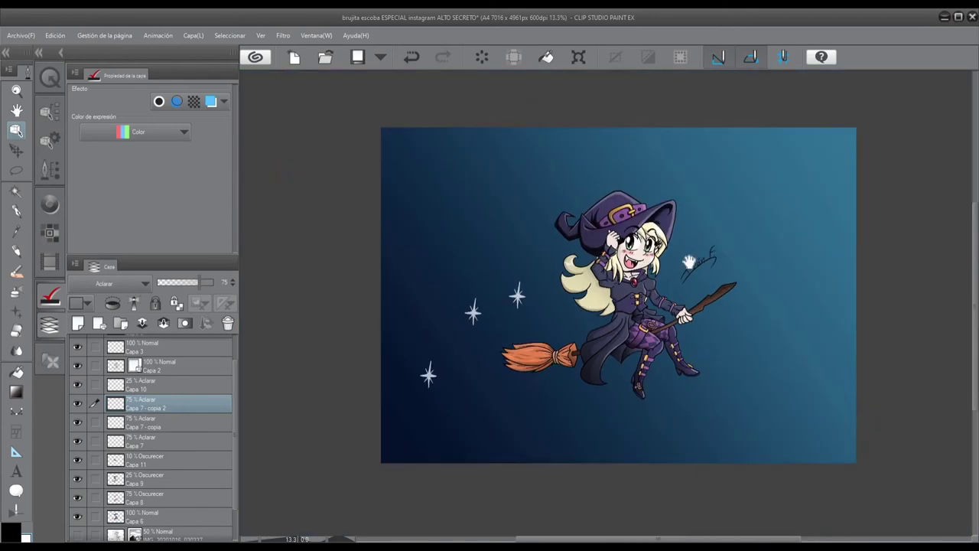
Place further copies of the star in the dark sky area behind the broom.
{"action": "scroll", "coordinate": [449, 286], "scroll_direction": "down", "scroll_amount": 3}
{"action": "key", "text": "ctrl+z"}
{"action": "key", "text": "ctrl+z"}
{"action": "key", "text": "ctrl+z"}
{"action": "key", "text": "ctrl+z"}
{"action": "key", "text": "ctrl+z"}
{"action": "key", "text": "ctrl+z"}
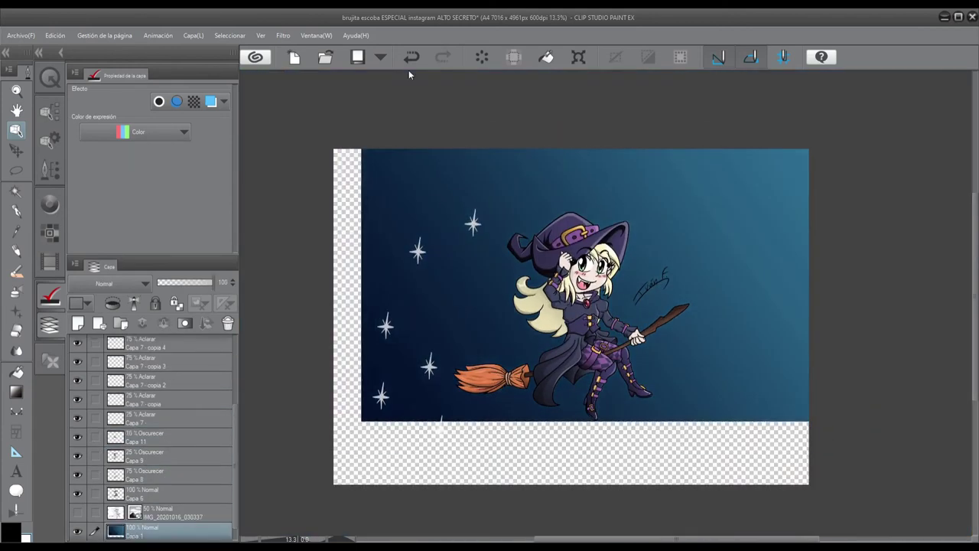
Restore the shifted Capa 1 background and scatter star copies over the rest of the sky, up to Capa 7 - copia 20.
{"action": "key", "text": "ctrl+y"}
{"action": "key", "text": "ctrl+y"}
{"action": "key", "text": "ctrl+y"}
{"action": "key", "text": "ctrl+y"}
{"action": "key", "text": "ctrl+y"}
{"action": "key", "text": "ctrl+y"}
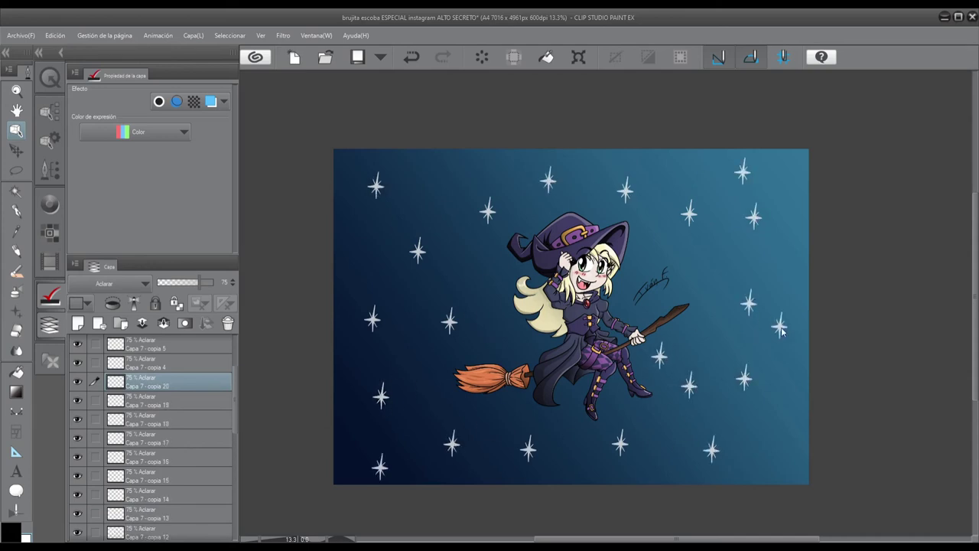
Identify the star on Capa 7 - copia 5 by hiding its layer, then scale it down and lower it slightly.
{"action": "key", "text": "m"}
{"action": "scroll", "coordinate": [446, 452], "scroll_direction": "up", "scroll_amount": 3}
{"action": "mouse_move", "coordinate": [442, 468]}
{"action": "left_mouse_down"}
{"action": "mouse_move", "coordinate": [489, 459]}
{"action": "mouse_move", "coordinate": [444, 473]}
{"action": "left_mouse_up"}
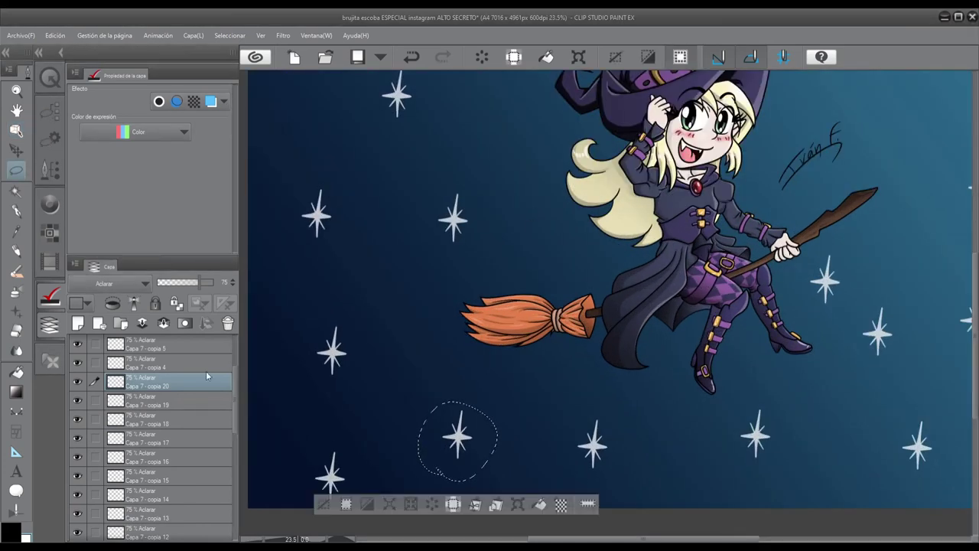
{"action": "left_click", "coordinate": [166, 327]}
{"action": "left_click", "coordinate": [166, 327]}
{"action": "left_click", "coordinate": [166, 327]}
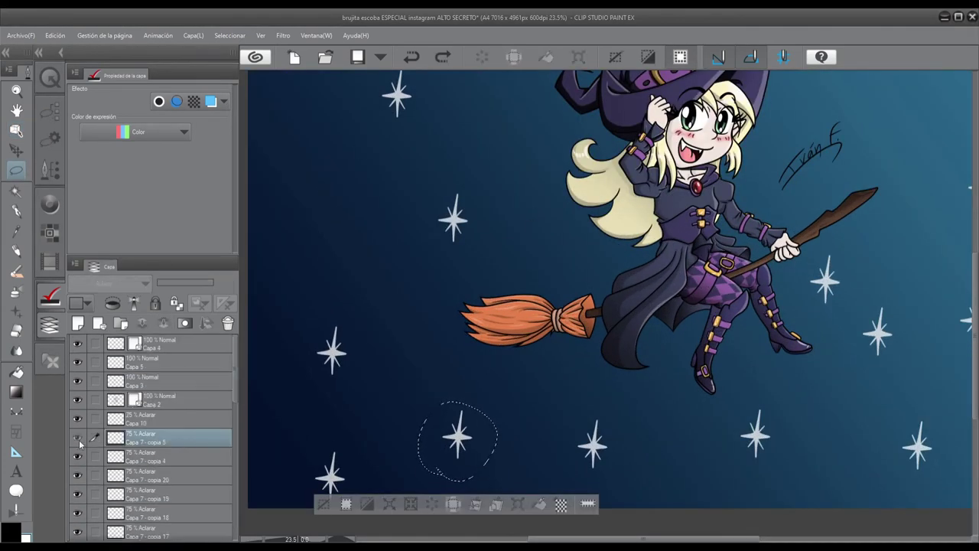
{"action": "left_click", "coordinate": [53, 138]}
{"action": "key", "text": "ctrl+t"}
{"action": "left_click_drag", "start_coordinate": [316, 187], "coordinate": [307, 231]}
{"action": "key", "text": "Return"}
Enlarge the star on Capa 7 - copia 4, clear the selection and make Capa 7 - copia 20 active.
{"action": "left_click_drag", "start_coordinate": [397, 70], "coordinate": [390, 73]}
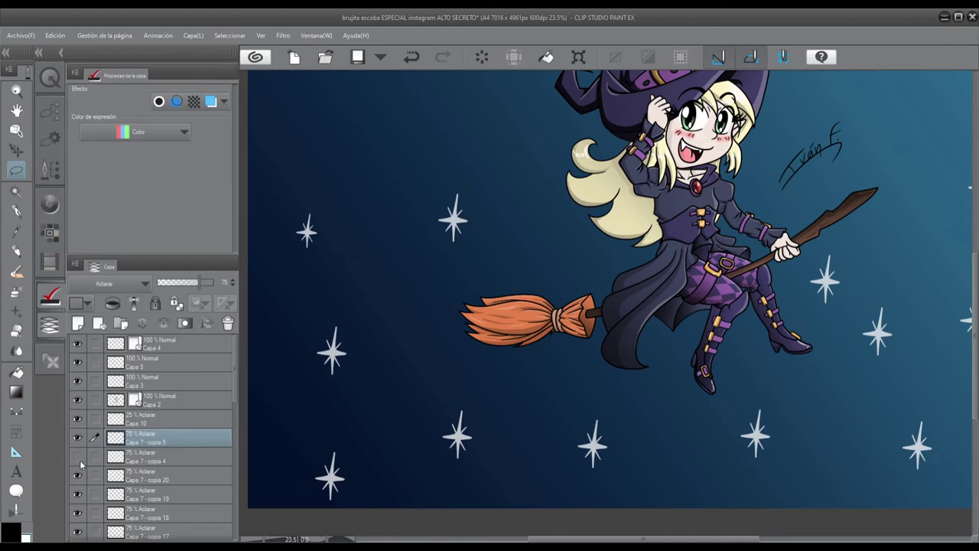
{"action": "left_click_drag", "start_coordinate": [471, 160], "coordinate": [449, 274]}
{"action": "key", "text": "ctrl+t"}
{"action": "key", "text": "Return"}
{"action": "key", "text": "ctrl+d"}
{"action": "left_click", "coordinate": [123, 475]}
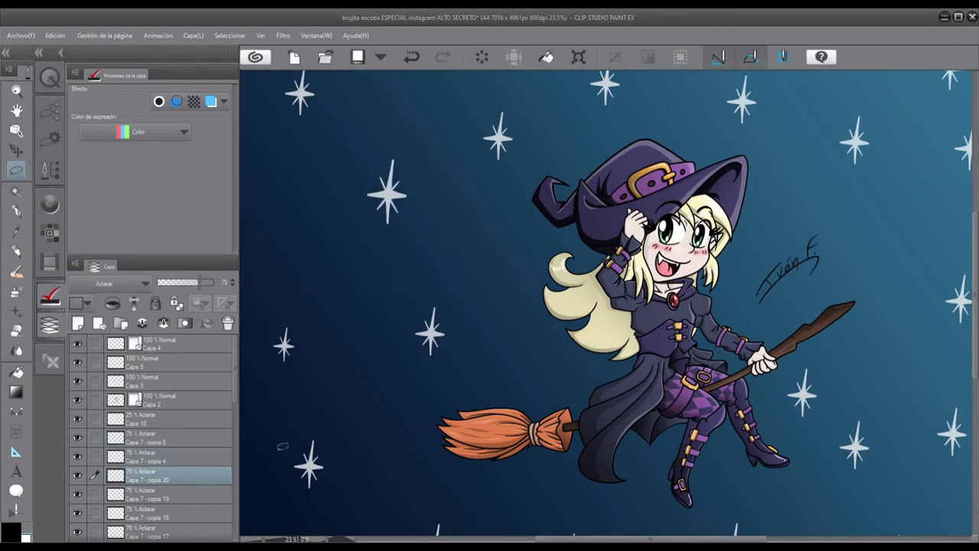
Scale down the stars on Capa 7 - copia 20 and Capa 7 - copia 19, then clear the selection.
{"action": "key", "text": "ctrl+0"}
{"action": "left_click_drag", "start_coordinate": [833, 203], "coordinate": [842, 233]}
{"action": "key", "text": "ctrl+t"}
{"action": "key", "text": "Return"}
{"action": "key", "text": "ctrl+d"}
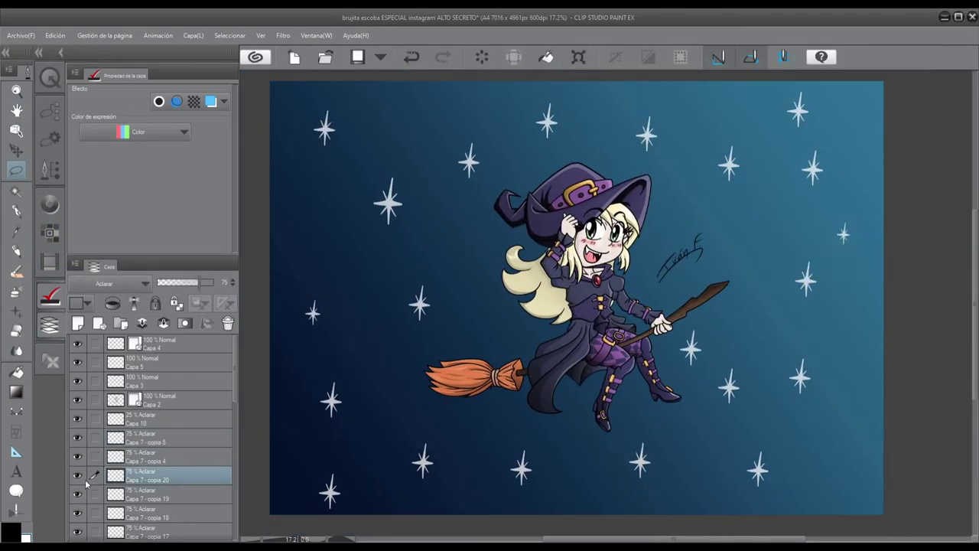
{"action": "left_click", "coordinate": [181, 493]}
{"action": "left_click_drag", "start_coordinate": [672, 325], "coordinate": [681, 360]}
{"action": "key", "text": "ctrl+t"}
{"action": "key", "text": "Return"}
{"action": "key", "text": "ctrl+d"}
Enlarge the star on Capa 7 - copia 18 in the lower right of the sky.
{"action": "left_click", "coordinate": [180, 512]}
{"action": "left_click_drag", "start_coordinate": [733, 450], "coordinate": [778, 449]}
{"action": "key", "text": "ctrl+t"}
{"action": "key", "text": "Return"}
{"action": "key", "text": "ctrl+d"}
Delete the surplus layers Capa 7 - copia 17 and copia 16, and show Capa 7 - copia 18 again.
{"action": "left_click", "coordinate": [181, 531]}
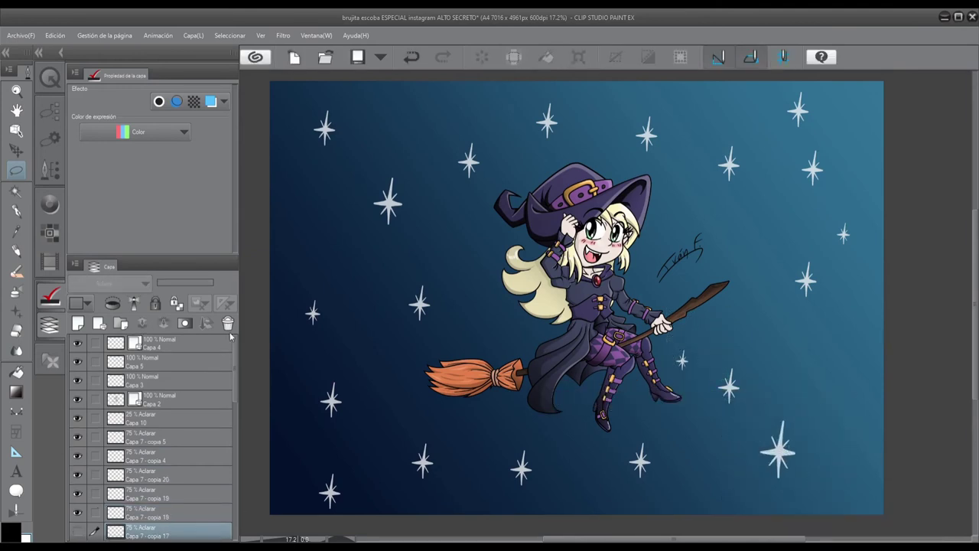
{"action": "scroll", "coordinate": [153, 459], "scroll_direction": "down", "scroll_amount": 3}
{"action": "left_click", "coordinate": [115, 409]}
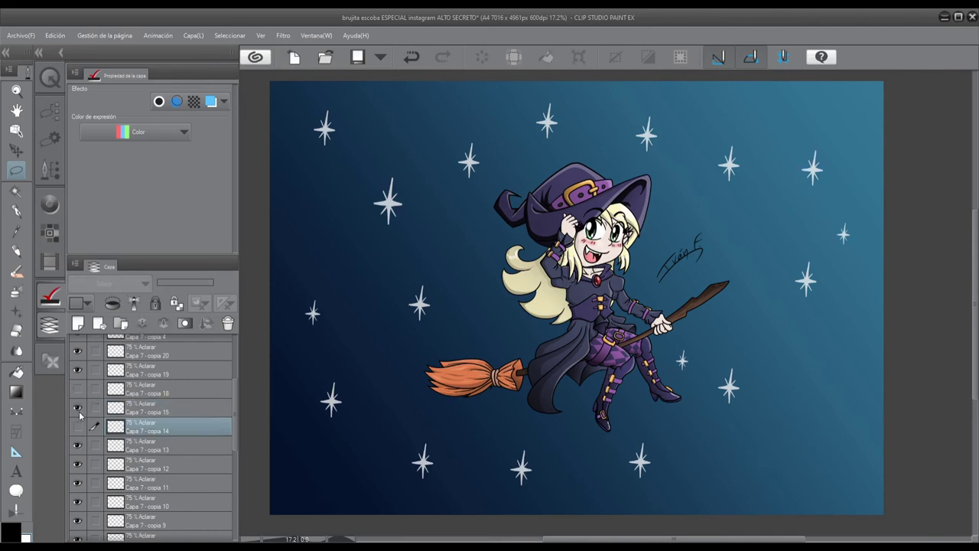
{"action": "left_click", "coordinate": [77, 389]}
Enlarge the star on Capa 7 - copia 15 and shrink the stars on Capa 7 - copia 14 and copia 13.
{"action": "key", "text": "ctrl+t"}
{"action": "left_click", "coordinate": [782, 210]}
{"action": "left_click", "coordinate": [115, 426]}
{"action": "left_click", "coordinate": [302, 525]}
{"action": "left_click", "coordinate": [115, 444]}
{"action": "left_click", "coordinate": [297, 160]}
Enlarge the stars on Capa 7 - copia 12 and Capa 7 - copia 11.
{"action": "left_click", "coordinate": [115, 463]}
{"action": "left_click", "coordinate": [522, 162]}
{"action": "left_click", "coordinate": [114, 483]}
{"action": "left_click_drag", "start_coordinate": [436, 441], "coordinate": [447, 430]}
Slightly adjust the size and position of the stars on Capa 7 - copia 10 and copia 9.
{"action": "left_click", "coordinate": [114, 501]}
{"action": "key", "text": "ctrl+t"}
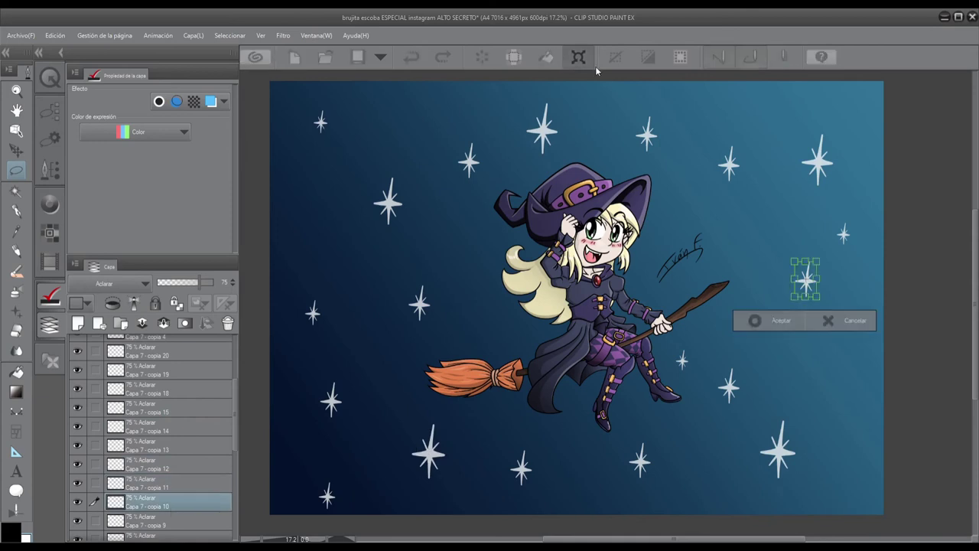
{"action": "key", "text": "Return"}
{"action": "left_click", "coordinate": [115, 520]}
{"action": "key", "text": "ctrl+t"}
{"action": "left_click", "coordinate": [710, 428]}
Scale down the star on Capa 7 - copia 8 and lower the one on Capa 7 - copia 7 slightly.
{"action": "left_click", "coordinate": [115, 535]}
{"action": "key", "text": "ctrl+t"}
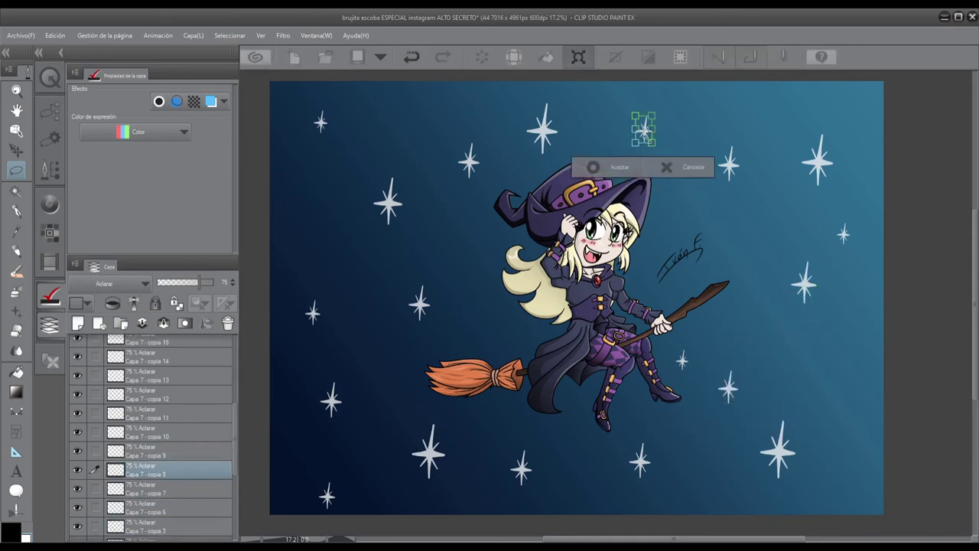
{"action": "key", "text": "Return"}
{"action": "left_click", "coordinate": [114, 488]}
{"action": "key", "text": "ctrl+t"}
{"action": "key", "text": "Return"}
Shrink the stars on Capa 7 - copia 6 and Capa 7 - copia 3.
{"action": "left_click", "coordinate": [115, 506]}
{"action": "key", "text": "ctrl+t"}
{"action": "key", "text": "Return"}
{"action": "left_click", "coordinate": [114, 525]}
{"action": "key", "text": "ctrl+t"}
{"action": "left_click_drag", "start_coordinate": [433, 289], "coordinate": [423, 300]}
{"action": "key", "text": "Return"}
Enlarge the star on Capa 7 - copia 2 and shrink the one on Capa 7 - copia.
{"action": "scroll", "coordinate": [153, 459], "scroll_direction": "down", "scroll_amount": 2}
{"action": "left_click", "coordinate": [114, 468]}
{"action": "key", "text": "ctrl+t"}
{"action": "key", "text": "Return"}
{"action": "left_click", "coordinate": [115, 484]}
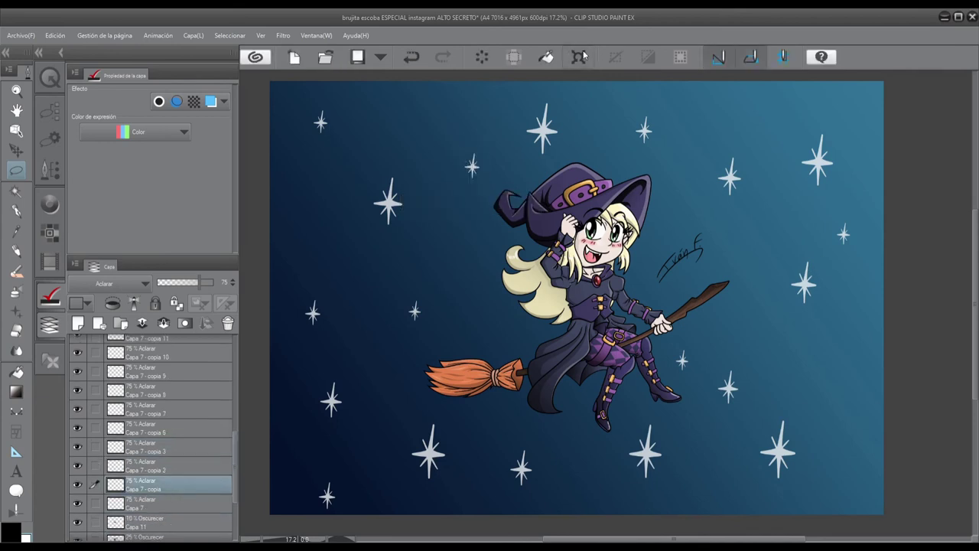
{"action": "key", "text": "ctrl+t"}
{"action": "key", "text": "Return"}
Hide the witch's colour and shading layers from Capa 7 down to Capa 6, leaving the Capa 1 background visible.
{"action": "left_click", "coordinate": [115, 503]}
{"action": "scroll", "coordinate": [153, 444], "scroll_direction": "down", "scroll_amount": 3}
{"action": "left_click", "coordinate": [115, 511]}
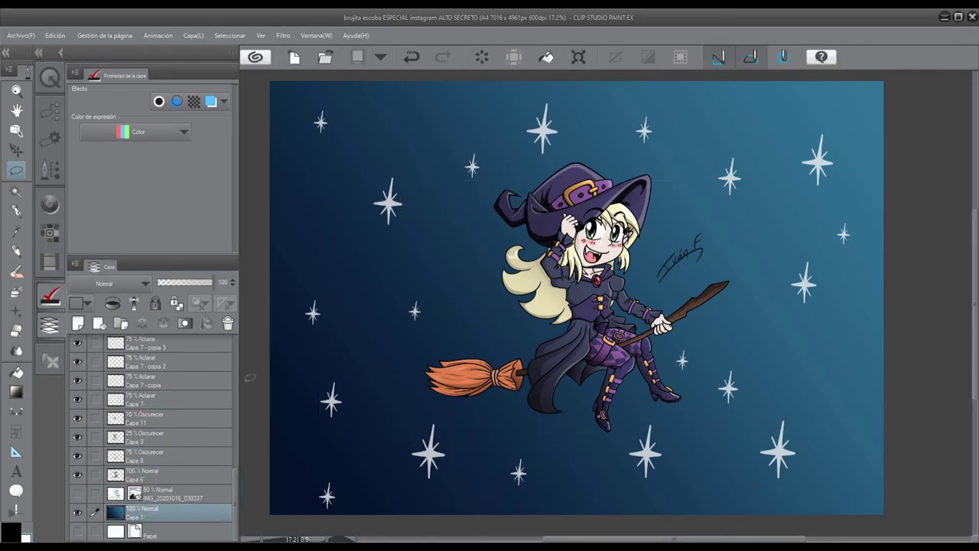
{"action": "left_click_drag", "start_coordinate": [169, 511], "coordinate": [198, 409]}
{"action": "scroll", "coordinate": [153, 429], "scroll_direction": "down", "scroll_amount": 5}
{"action": "left_click", "coordinate": [77, 399]}
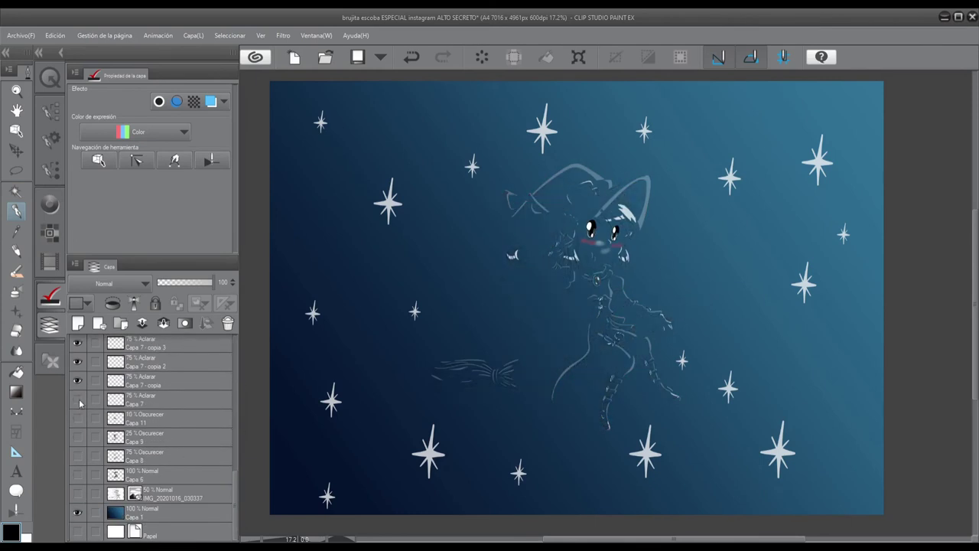
Move the highlight layer Capa 10 below the star copies and make Capa 12 active under the line art.
{"action": "scroll", "coordinate": [188, 428], "scroll_direction": "up", "scroll_amount": 3}
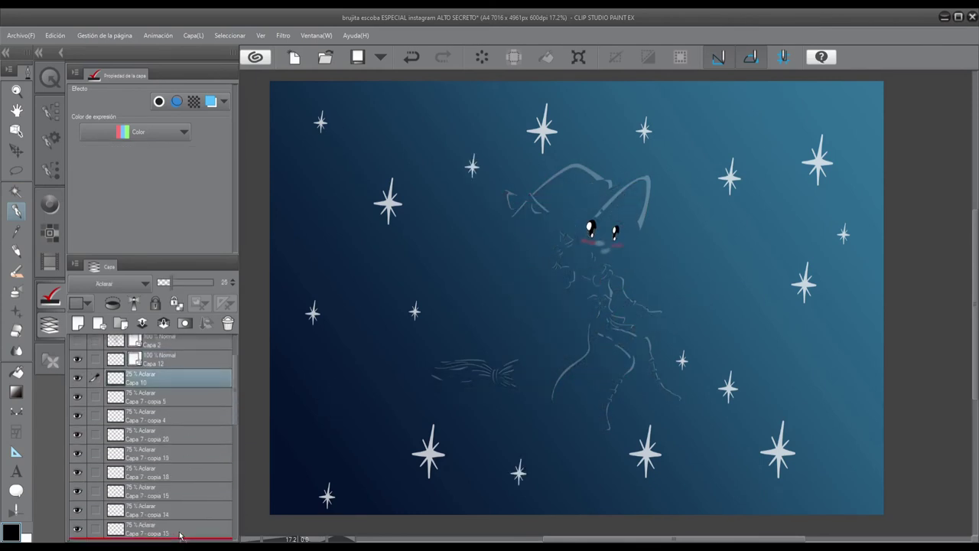
{"action": "left_click", "coordinate": [77, 467]}
{"action": "scroll", "coordinate": [188, 428], "scroll_direction": "up", "scroll_amount": 1}
{"action": "left_click", "coordinate": [168, 417]}
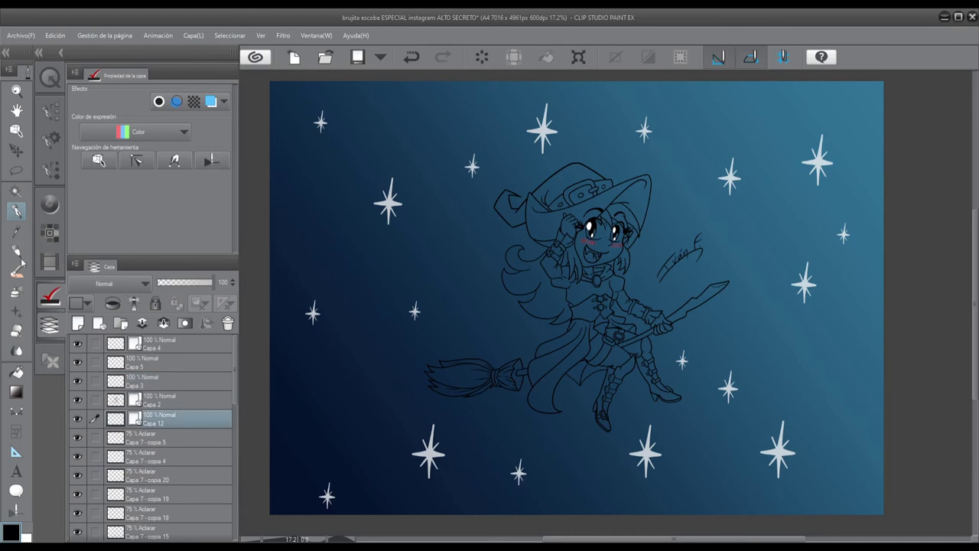
Outline a large block digit 1 on Capa 12 with the Pintura al óleo brush at size 40, redoing the first attempt.
{"action": "key", "text": "b"}
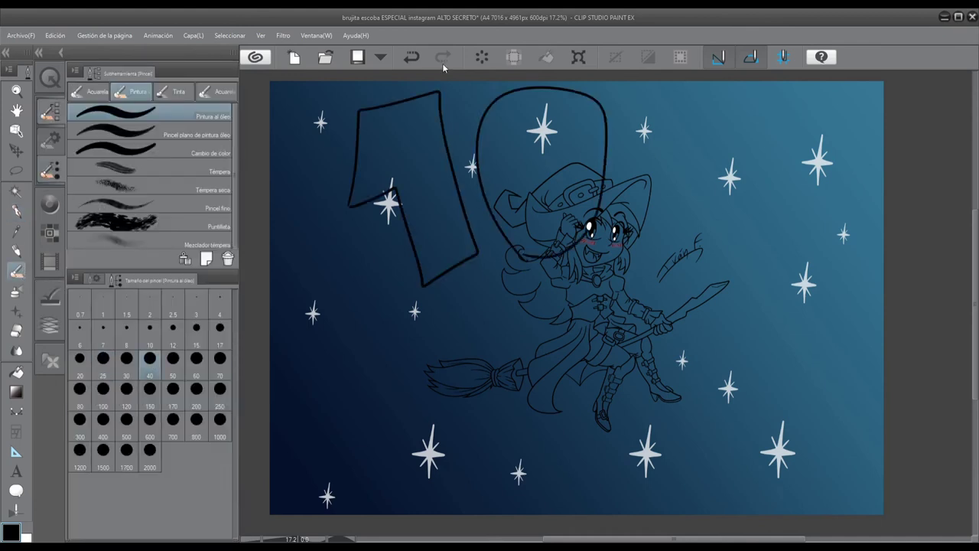
{"action": "key", "text": "ctrl+z"}
{"action": "key", "text": "ctrl+z"}
{"action": "key", "text": "ctrl+z"}
{"action": "key", "text": "ctrl+z"}
{"action": "scroll", "coordinate": [467, 340], "scroll_direction": "up", "scroll_amount": 1}
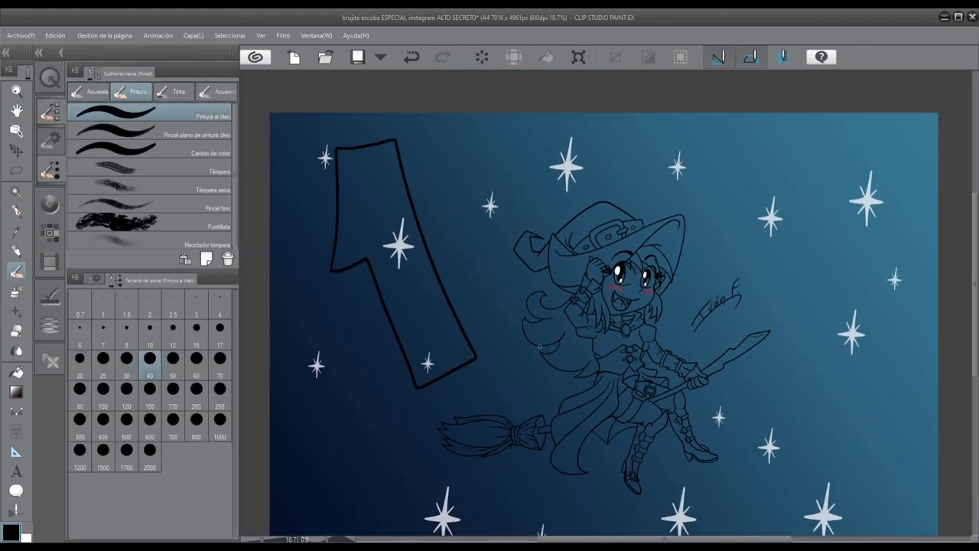
Try outlining two large zeros beside the digit 1, and undo their strokes.
{"action": "left_click_drag", "start_coordinate": [623, 230], "coordinate": [624, 237]}
{"action": "left_click_drag", "start_coordinate": [648, 193], "coordinate": [628, 338]}
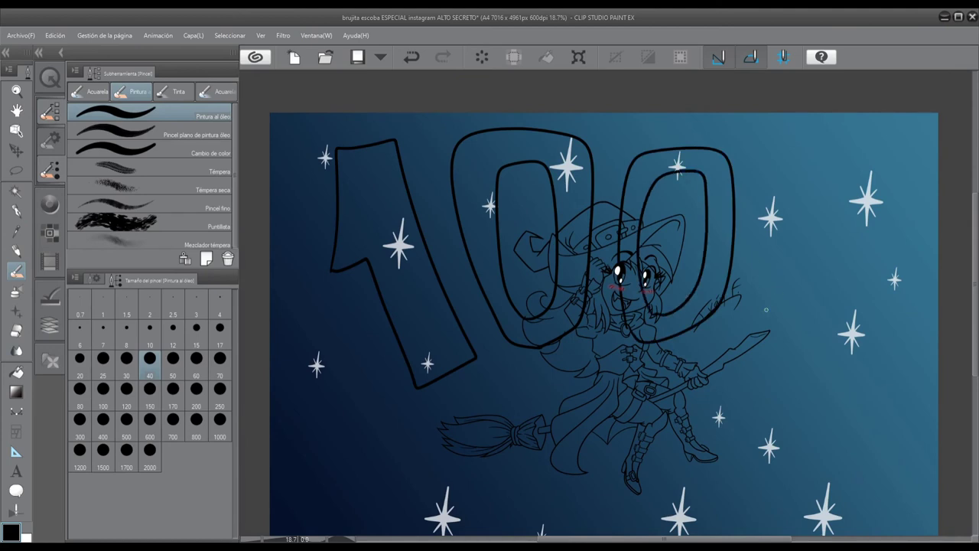
{"action": "key", "text": "ctrl+z"}
{"action": "key", "text": "ctrl+z"}
{"action": "key", "text": "ctrl+z"}
{"action": "key", "text": "ctrl+z"}
{"action": "key", "text": "ctrl+z"}
{"action": "key", "text": "ctrl+z"}
Outline a wide first zero with its inner contour beside the block digit 1.
{"action": "scroll", "coordinate": [526, 293], "scroll_direction": "up", "scroll_amount": 1}
{"action": "left_click_drag", "start_coordinate": [508, 101], "coordinate": [577, 130]}
{"action": "left_click_drag", "start_coordinate": [520, 161], "coordinate": [489, 306]}
{"action": "left_click_drag", "start_coordinate": [505, 199], "coordinate": [535, 306]}
Outline the second zero and its inner contour across the witch's hat and face.
{"action": "mouse_move", "coordinate": [612, 356]}
{"action": "left_mouse_down"}
{"action": "mouse_move", "coordinate": [773, 153]}
{"action": "mouse_move", "coordinate": [616, 354]}
{"action": "left_mouse_up"}
{"action": "scroll", "coordinate": [617, 355], "scroll_direction": "up", "scroll_amount": 4}
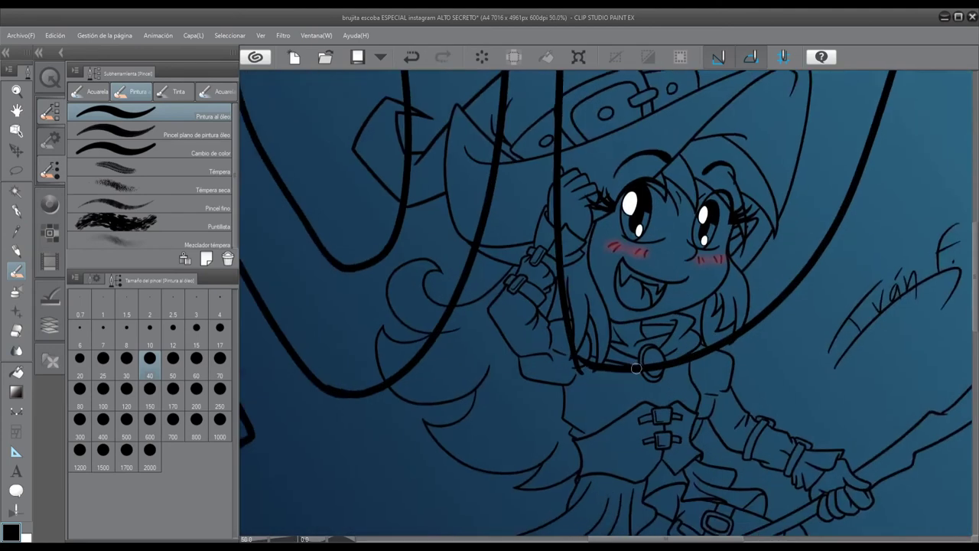
{"action": "scroll", "coordinate": [650, 229], "scroll_direction": "down", "scroll_amount": 3}
{"action": "left_click_drag", "start_coordinate": [648, 175], "coordinate": [684, 170]}
{"action": "left_click_drag", "start_coordinate": [667, 132], "coordinate": [621, 291]}
{"action": "scroll", "coordinate": [679, 315], "scroll_direction": "down", "scroll_amount": 3}
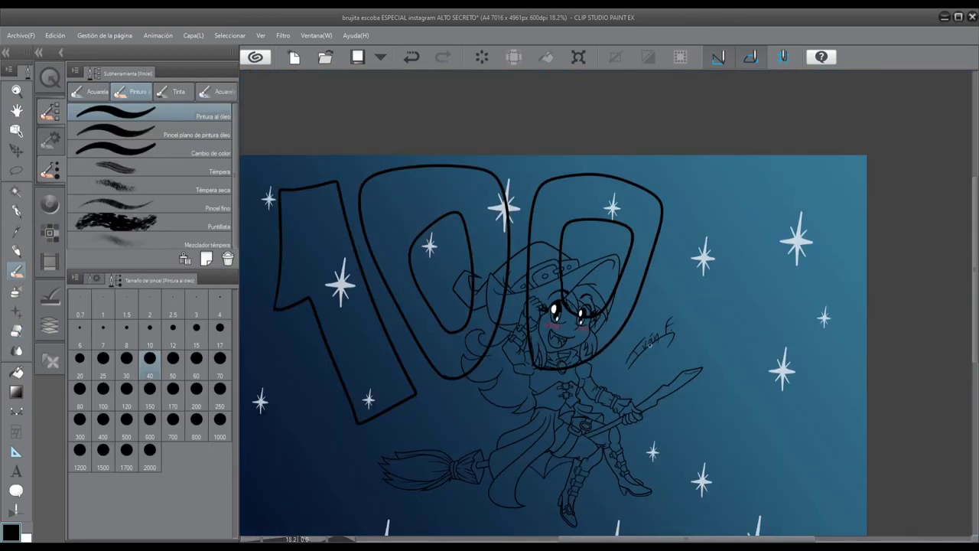
Outline a slanted third zero with its inner contour between the witch's hat and the signature.
{"action": "scroll", "coordinate": [652, 345], "scroll_direction": "up", "scroll_amount": 3}
{"action": "scroll", "coordinate": [646, 348], "scroll_direction": "down", "scroll_amount": 2}
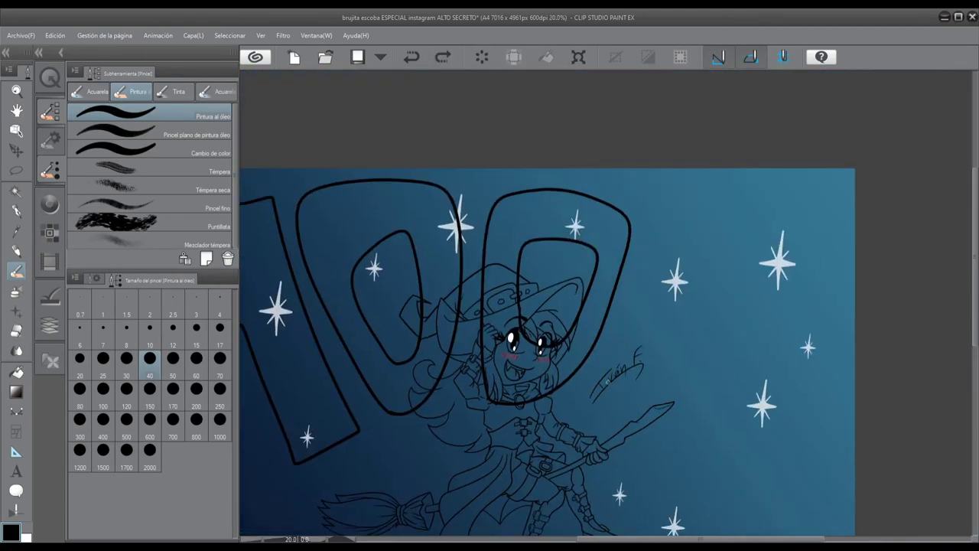
{"action": "left_click", "coordinate": [412, 57]}
{"action": "left_click", "coordinate": [443, 56]}
{"action": "scroll", "coordinate": [650, 344], "scroll_direction": "up", "scroll_amount": 2}
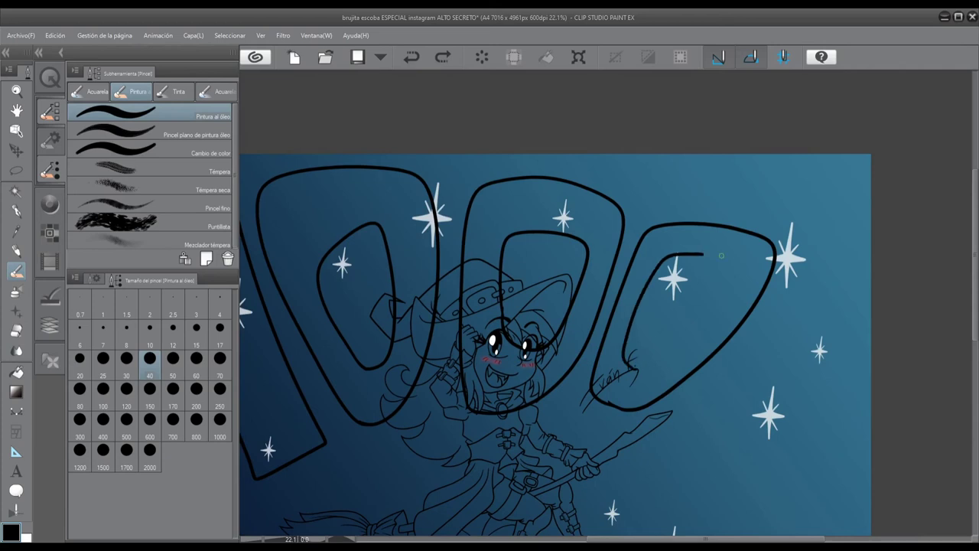
{"action": "scroll", "coordinate": [650, 344], "scroll_direction": "down", "scroll_amount": 1}
Outline a slanted exclamation mark with an oval dot after the third zero.
{"action": "left_click_drag", "start_coordinate": [836, 294], "coordinate": [726, 432]}
{"action": "scroll", "coordinate": [706, 395], "scroll_direction": "up", "scroll_amount": 2}
{"action": "key", "text": "ctrl+z"}
{"action": "left_click_drag", "start_coordinate": [705, 395], "coordinate": [530, 383]}
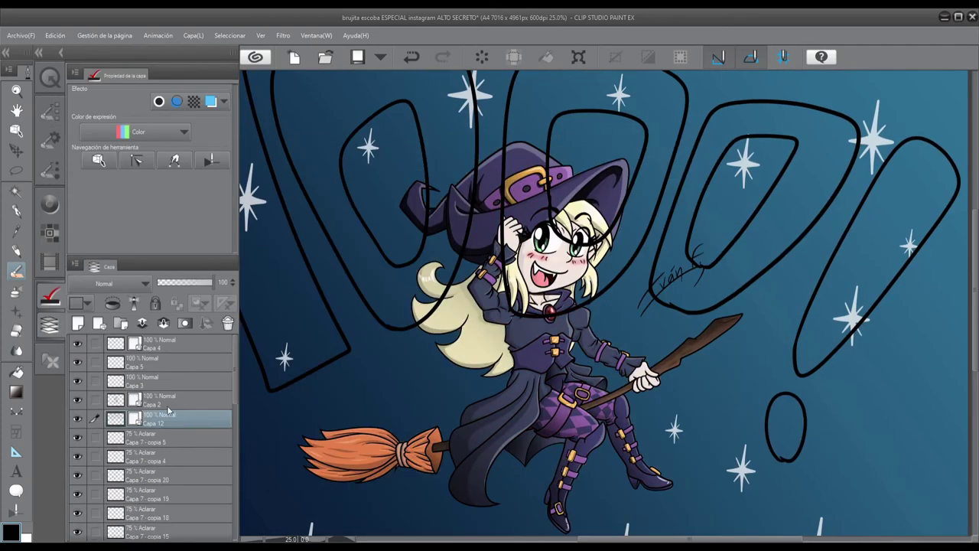
Move the lettering layer Capa 12 below Capa 6 and paint a white border around the signature's long strokes.
{"action": "left_click_drag", "start_coordinate": [168, 411], "coordinate": [191, 509]}
{"action": "scroll", "coordinate": [665, 291], "scroll_direction": "up", "scroll_amount": 5}
{"action": "mouse_move", "coordinate": [375, 455]}
{"action": "left_mouse_down"}
{"action": "mouse_move", "coordinate": [654, 229]}
{"action": "mouse_move", "coordinate": [612, 321]}
{"action": "left_mouse_up"}
{"action": "left_click_drag", "start_coordinate": [367, 420], "coordinate": [472, 262]}
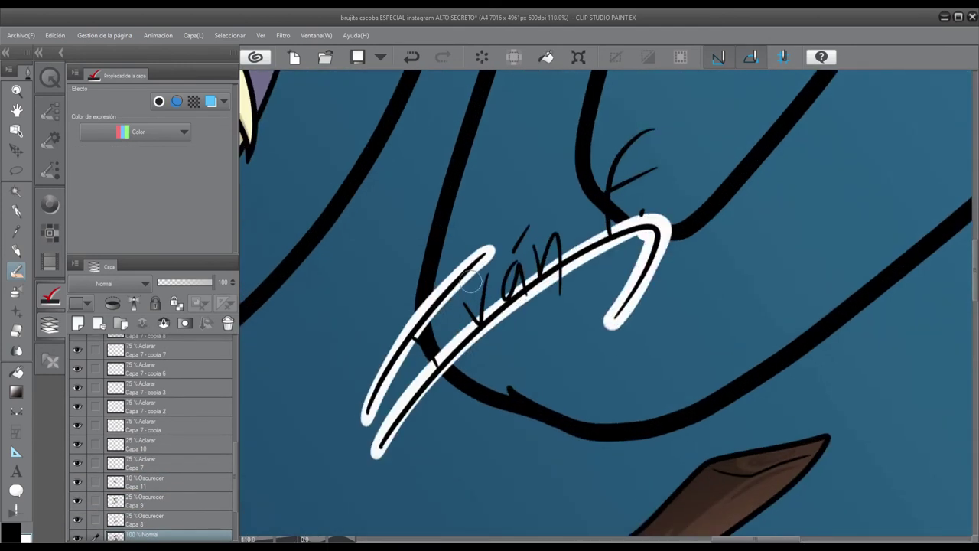
Continue the white border around the signature's remaining letters on Capa 6, undoing a stray stroke.
{"action": "left_click_drag", "start_coordinate": [551, 231], "coordinate": [654, 130]}
{"action": "left_click_drag", "start_coordinate": [573, 200], "coordinate": [662, 164]}
{"action": "key", "text": "ctrl+z"}
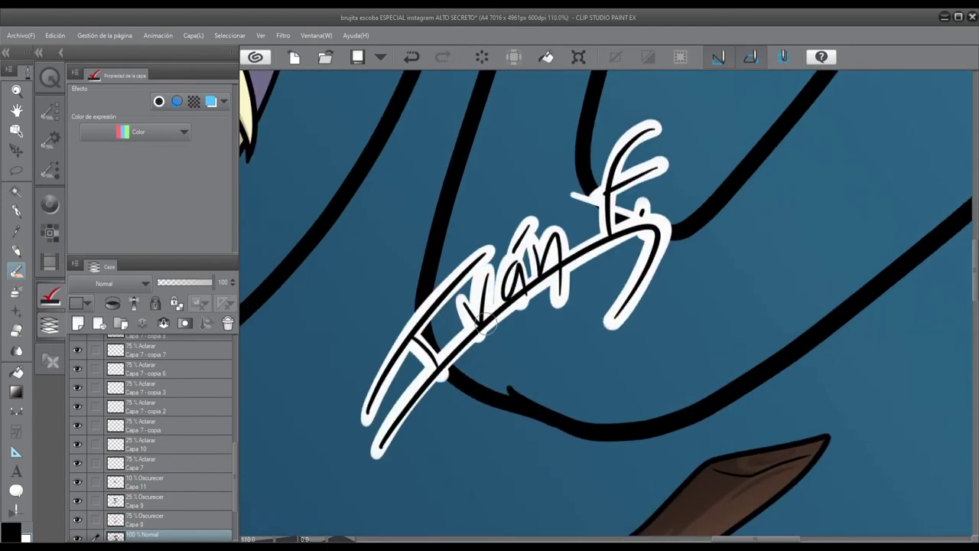
{"action": "left_click_drag", "start_coordinate": [482, 276], "coordinate": [508, 305]}
{"action": "scroll", "coordinate": [533, 286], "scroll_direction": "down", "scroll_amount": 5}
{"action": "scroll", "coordinate": [533, 286], "scroll_direction": "up", "scroll_amount": 4}
{"action": "scroll", "coordinate": [533, 286], "scroll_direction": "down", "scroll_amount": 7}
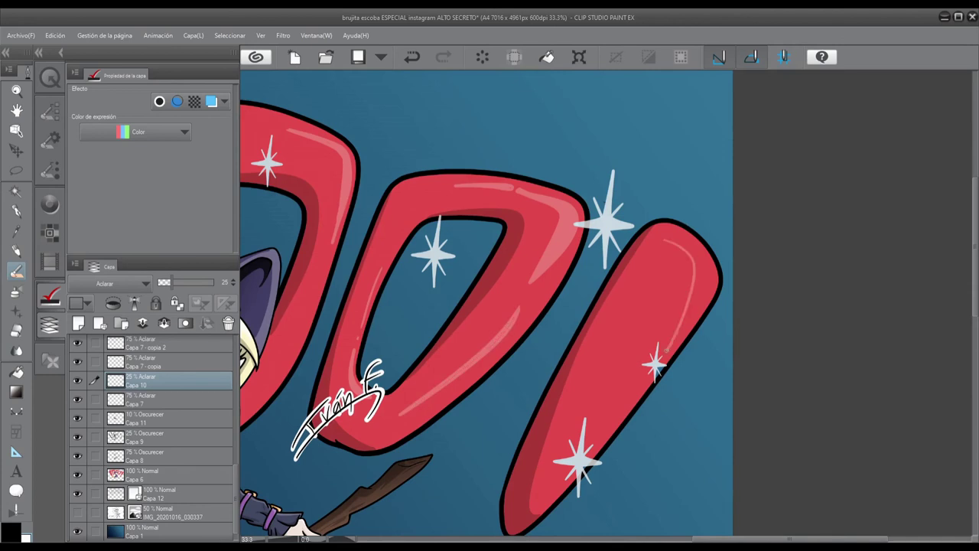
Make Capa 6 active and paint red beneath the small star on the exclamation mark.
{"action": "scroll", "coordinate": [674, 337], "scroll_direction": "up", "scroll_amount": 3}
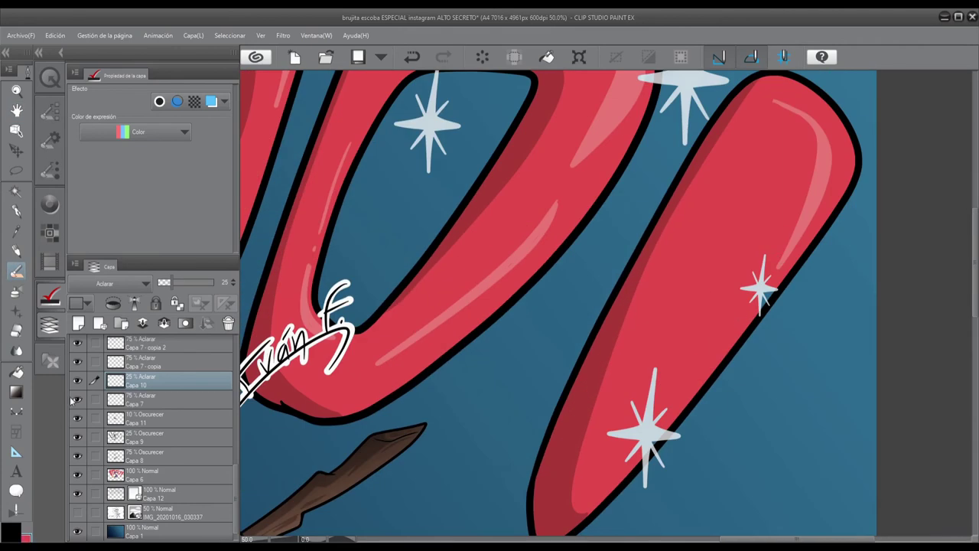
{"action": "left_click", "coordinate": [702, 299], "text": "ctrl+shift"}
{"action": "scroll", "coordinate": [757, 306], "scroll_direction": "up", "scroll_amount": 5}
{"action": "left_click_drag", "start_coordinate": [765, 401], "coordinate": [711, 337]}
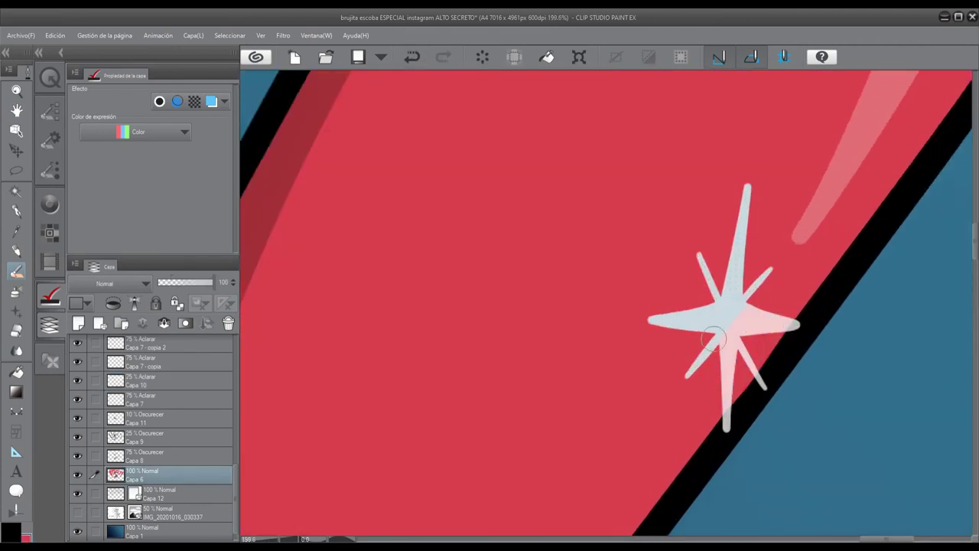
Add thin highlight strokes on Capa 10 along the lower right edge of the exclamation mark's body.
{"action": "left_click", "coordinate": [176, 380]}
{"action": "scroll", "coordinate": [658, 376], "scroll_direction": "down", "scroll_amount": 4}
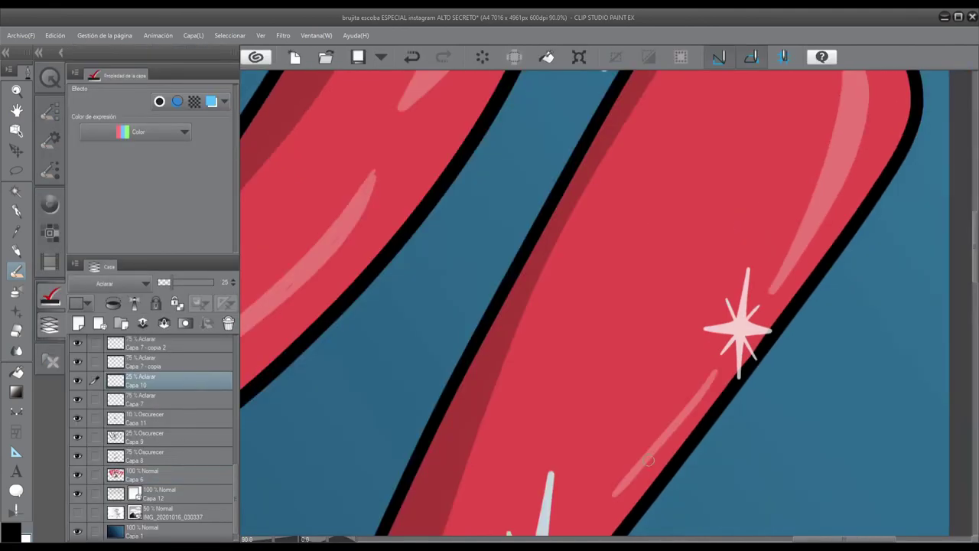
{"action": "left_click_drag", "start_coordinate": [657, 377], "coordinate": [713, 277]}
{"action": "left_click_drag", "start_coordinate": [575, 413], "coordinate": [629, 362]}
Try painting red on Capa 6 beneath the larger star low on the exclamation mark.
{"action": "left_click", "coordinate": [153, 474]}
{"action": "scroll", "coordinate": [688, 318], "scroll_direction": "up", "scroll_amount": 4}
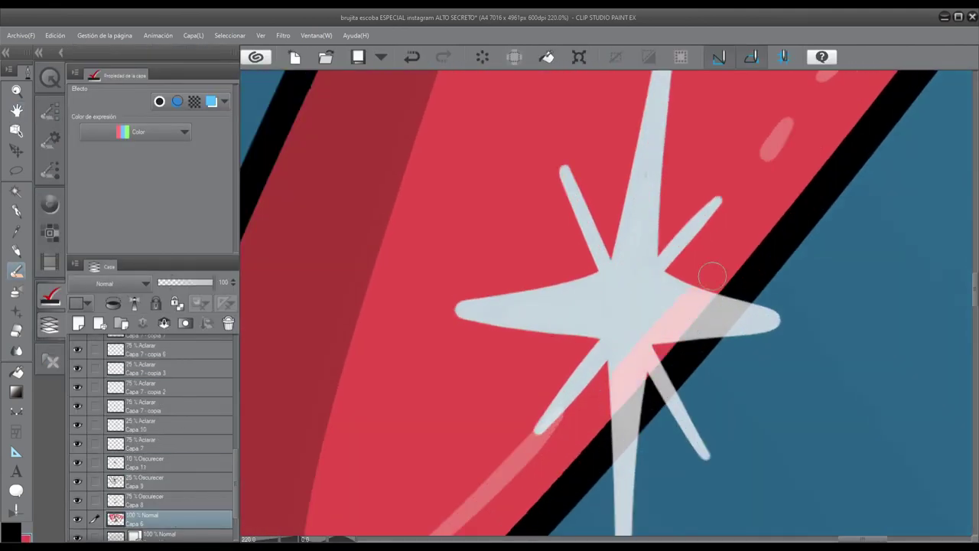
{"action": "left_click", "coordinate": [407, 59]}
{"action": "key", "text": "ctrl+y"}
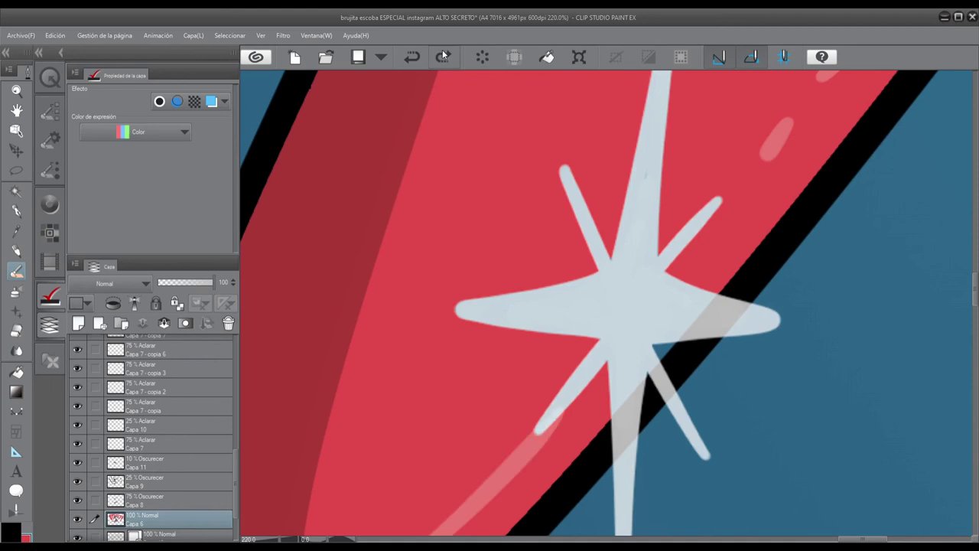
Paint a curved highlight on the exclamation mark's oval dot on Capa 10 and save the illustration.
{"action": "scroll", "coordinate": [611, 306], "scroll_direction": "down", "scroll_amount": 6}
{"action": "left_click", "coordinate": [191, 426]}
{"action": "scroll", "coordinate": [512, 272], "scroll_direction": "up", "scroll_amount": 2}
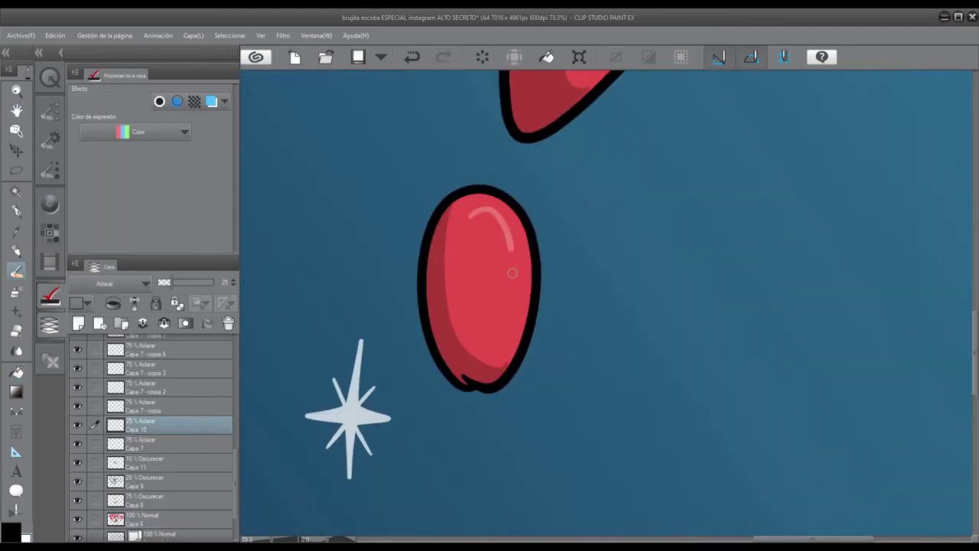
{"action": "scroll", "coordinate": [535, 306], "scroll_direction": "down", "scroll_amount": 7}
{"action": "left_click_drag", "start_coordinate": [459, 305], "coordinate": [540, 306]}
{"action": "scroll", "coordinate": [153, 436], "scroll_direction": "down", "scroll_amount": 1}
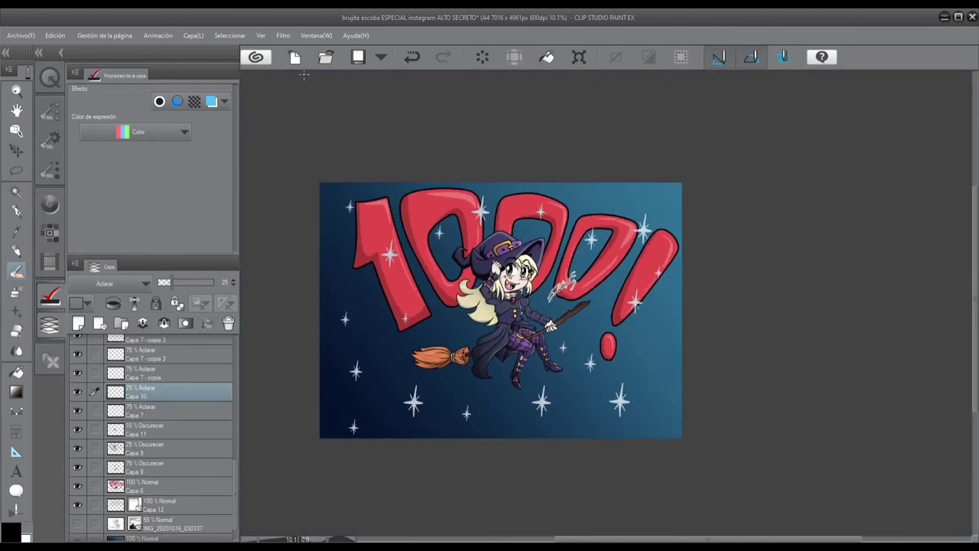
{"action": "scroll", "coordinate": [639, 334], "scroll_direction": "up", "scroll_amount": 1}
{"action": "key", "text": "ctrl+plus"}
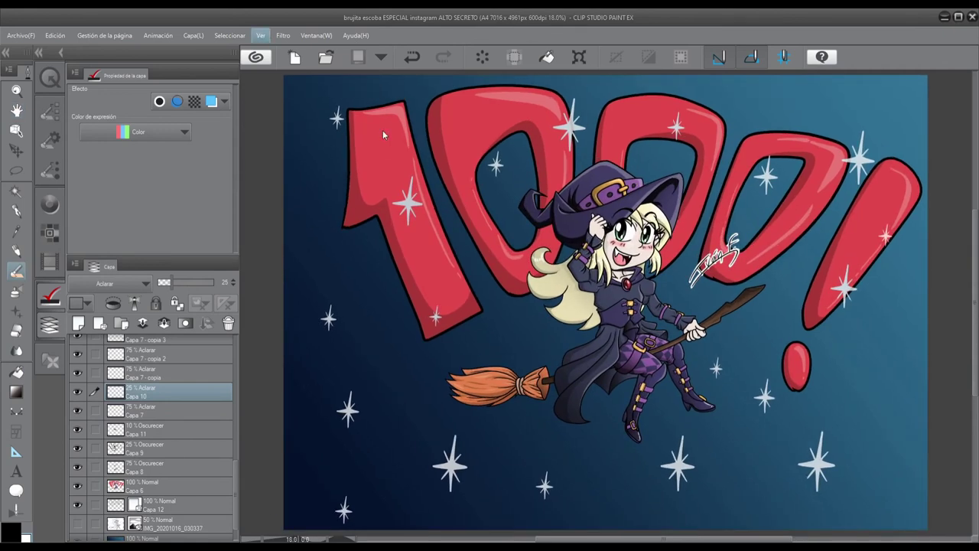